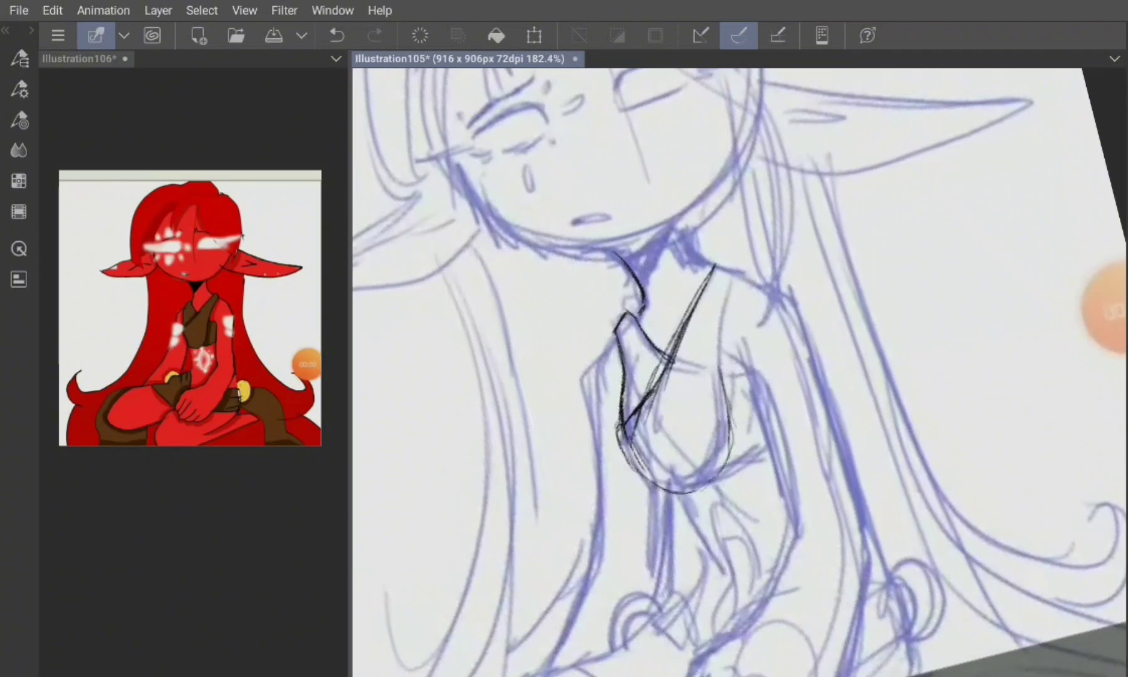
# Step: Ink the shoulder strap and side edges of the crossed top and the waist line below it
pyautogui.moveTo(718, 373); pyautogui.dragTo(735, 274)
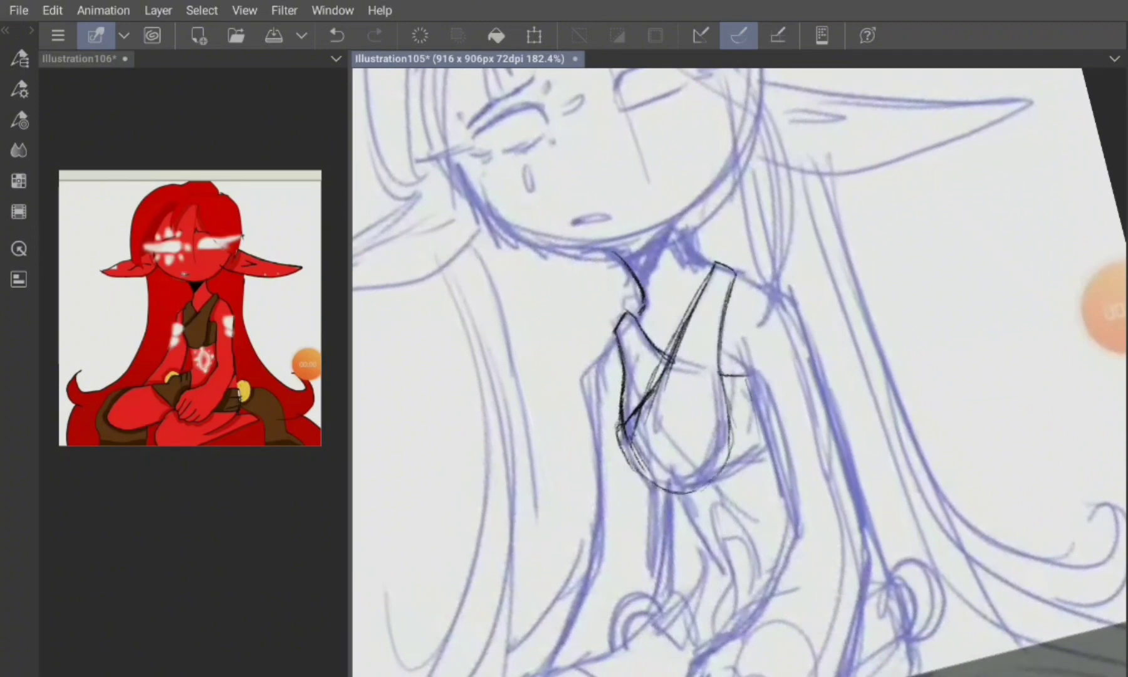
pyautogui.scroll(-2, 739, 370)
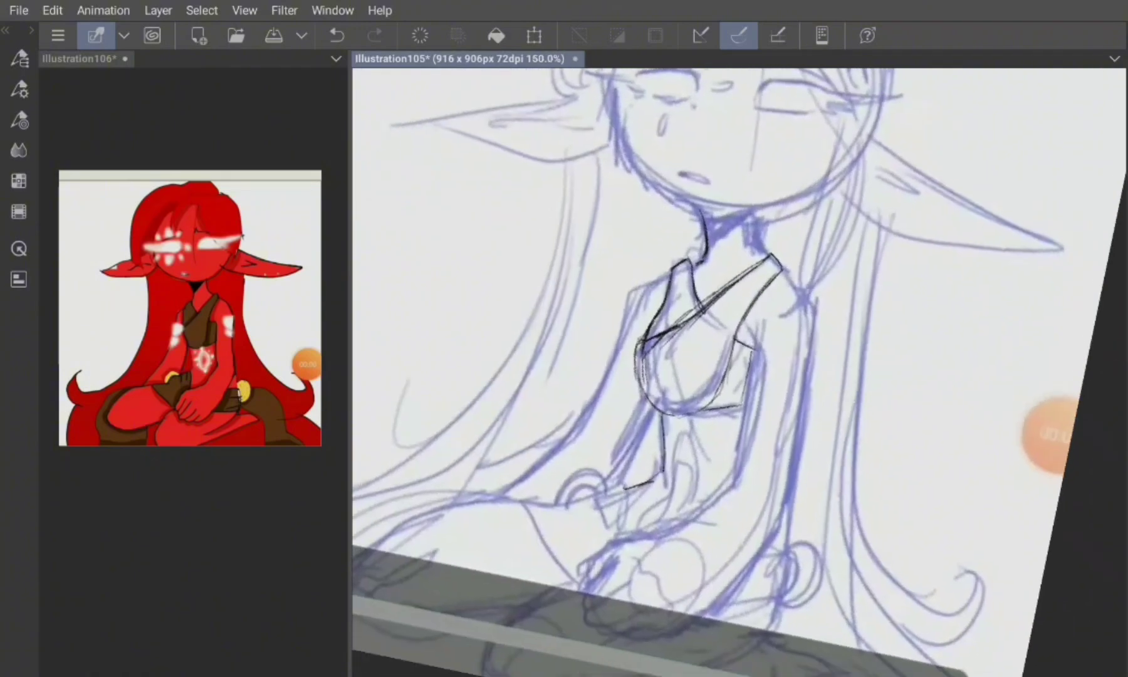
pyautogui.scroll(-1, 740, 370)
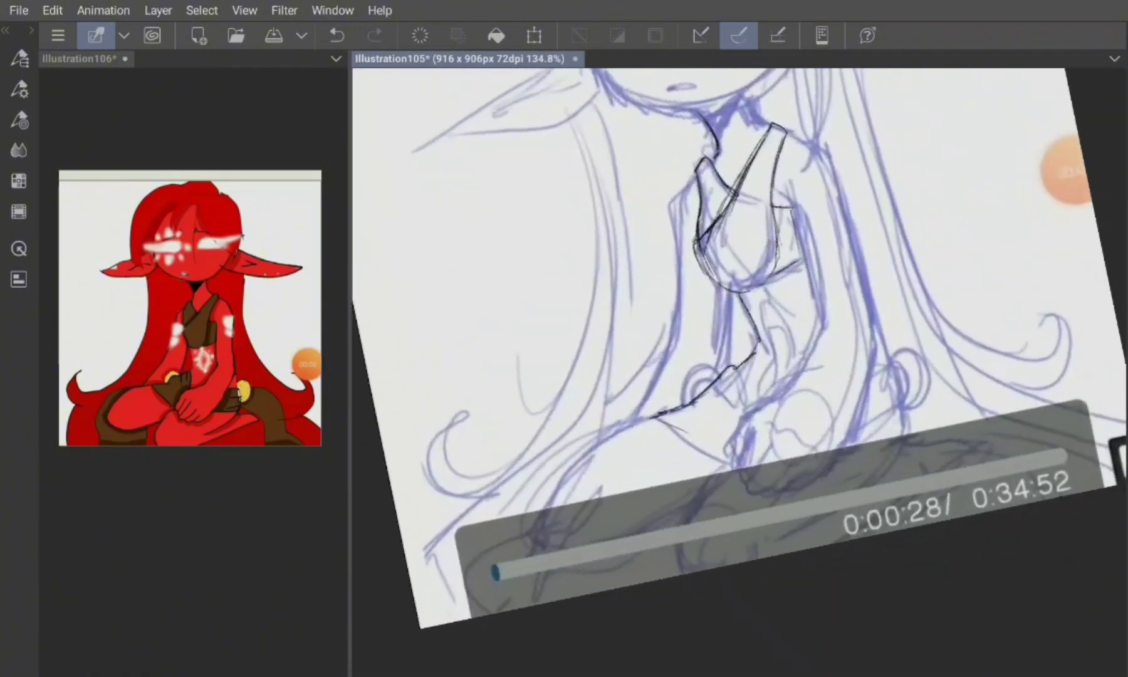
# Step: Ink the hip line, the waistcloth's slanted outline and the round ornament on the hip beside it
pyautogui.moveTo(656, 416); pyautogui.dragTo(738, 468)
pyautogui.scroll(2, 739, 351)
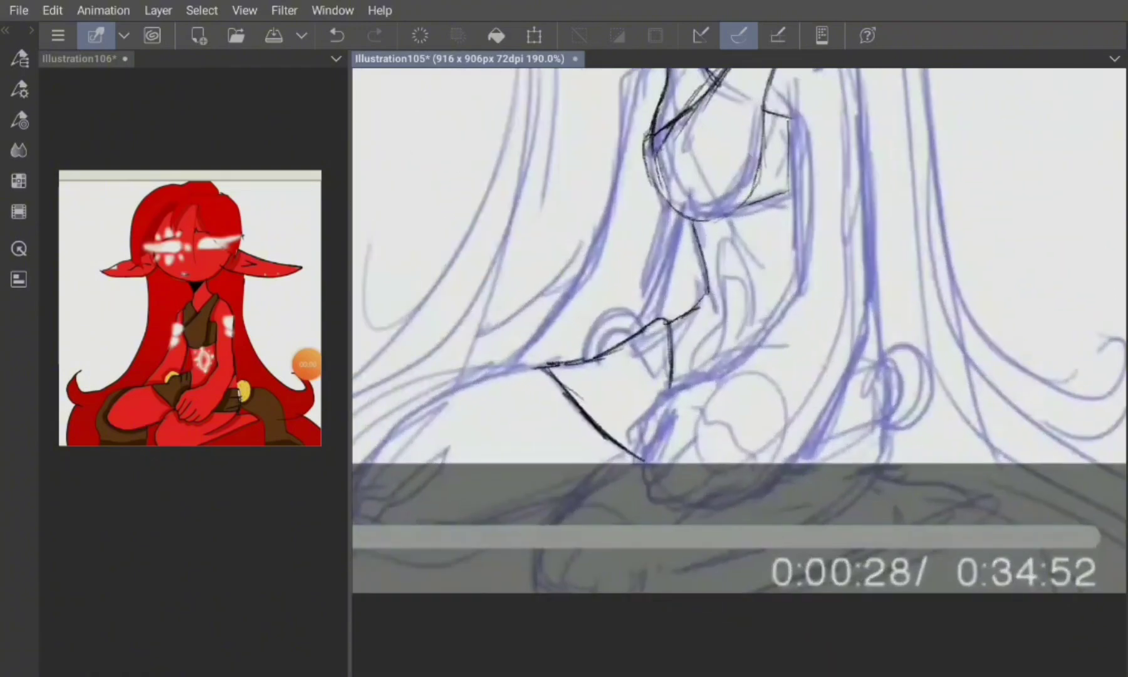
pyautogui.moveTo(574, 359); pyautogui.dragTo(642, 326)
pyautogui.moveTo(578, 352); pyautogui.dragTo(643, 329)
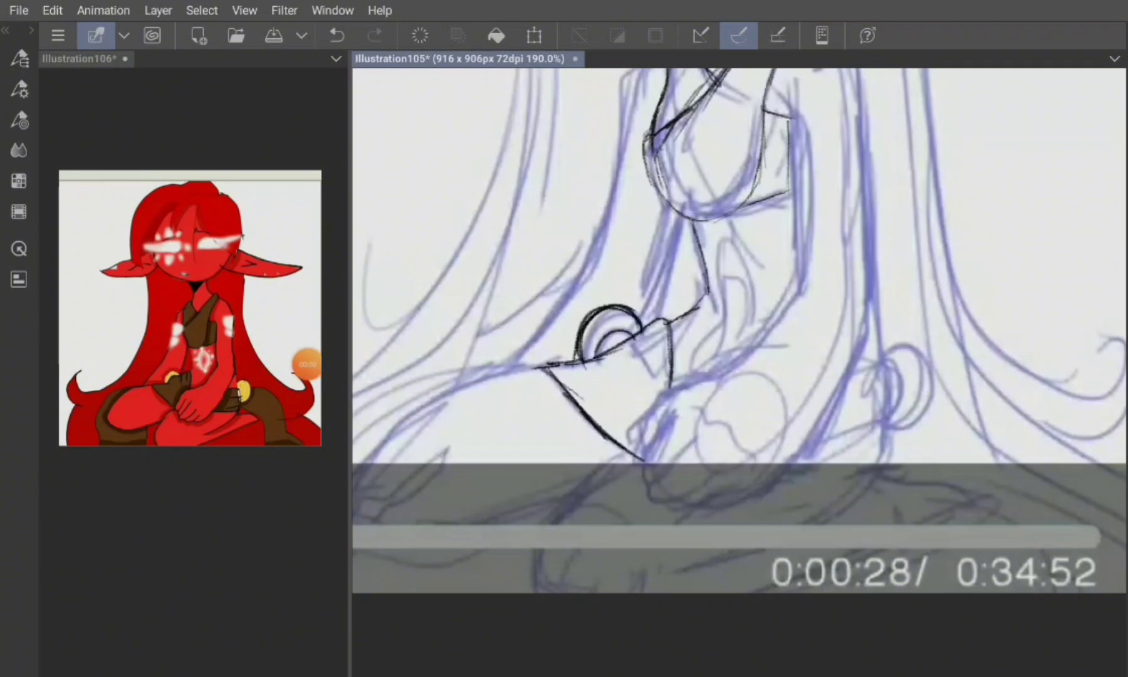
# Step: Ink the half-moon marking on the belly, surrounded by small triangles and dots
pyautogui.moveTo(1066, 301)
pyautogui.mouseDown()
pyautogui.moveTo(920, 293)
pyautogui.moveTo(1083, 239)
pyautogui.moveTo(1090, 339)
pyautogui.mouseUp()
pyautogui.moveTo(643, 479); pyautogui.dragTo(673, 476)
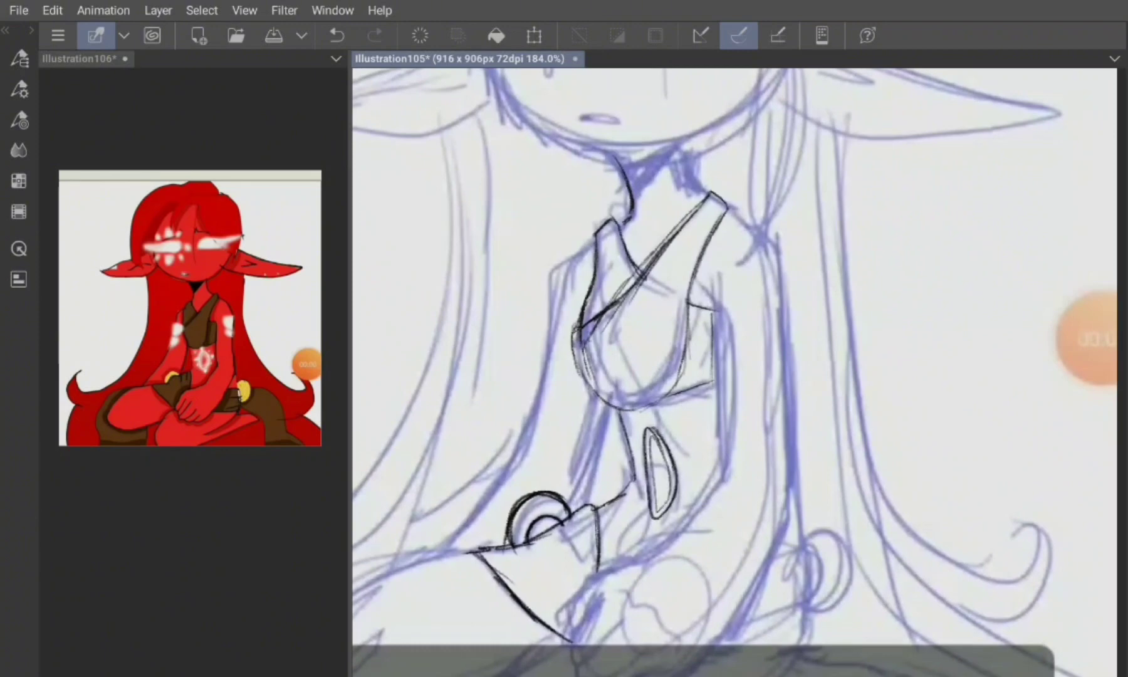
pyautogui.hotkey('ctrl', 'z')
pyautogui.click(662, 428)
pyautogui.press('e')
pyautogui.press('p')
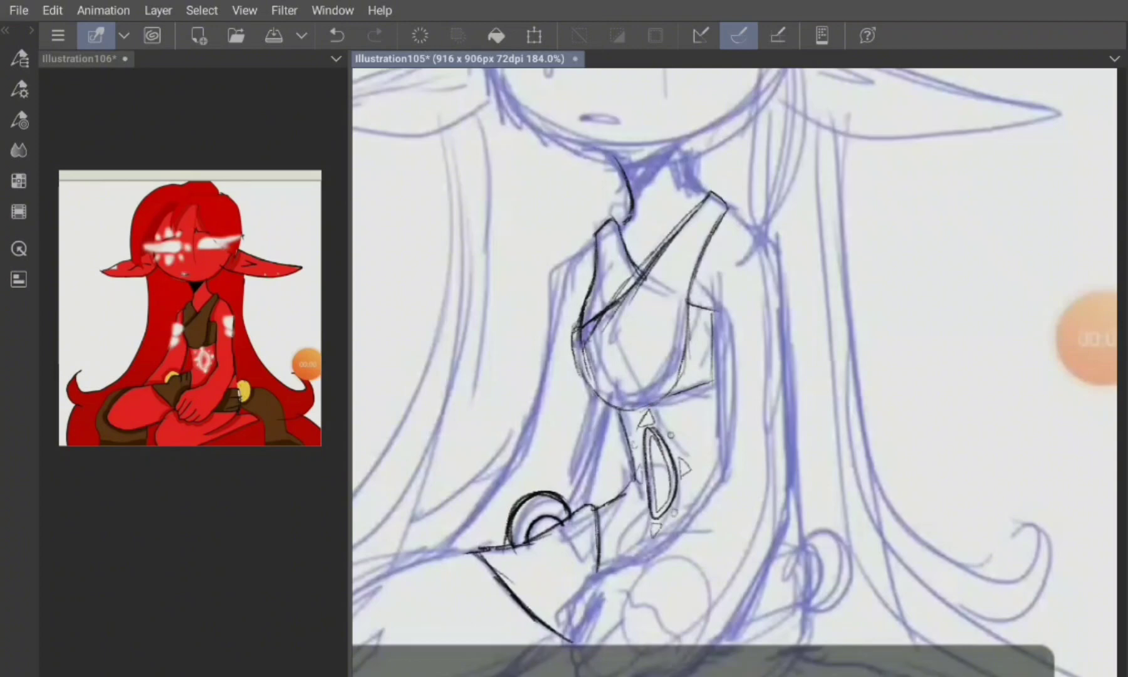
# Step: Ink the arm on the drawing's right side, from the rounded shoulder down to the hand and fingers in the lap
pyautogui.scroll(2, 734, 369)
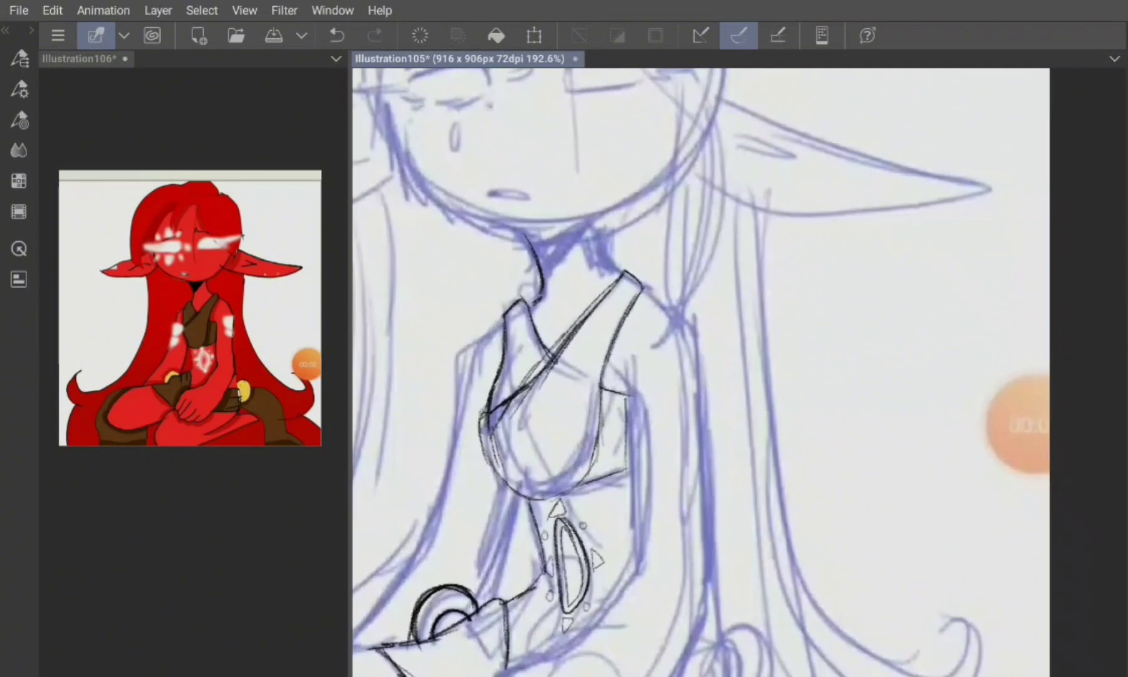
pyautogui.moveTo(644, 290); pyautogui.dragTo(690, 343)
pyautogui.moveTo(652, 295)
pyautogui.mouseDown()
pyautogui.moveTo(692, 351)
pyautogui.moveTo(700, 510)
pyautogui.mouseUp()
pyautogui.moveTo(630, 352); pyautogui.dragTo(633, 515)
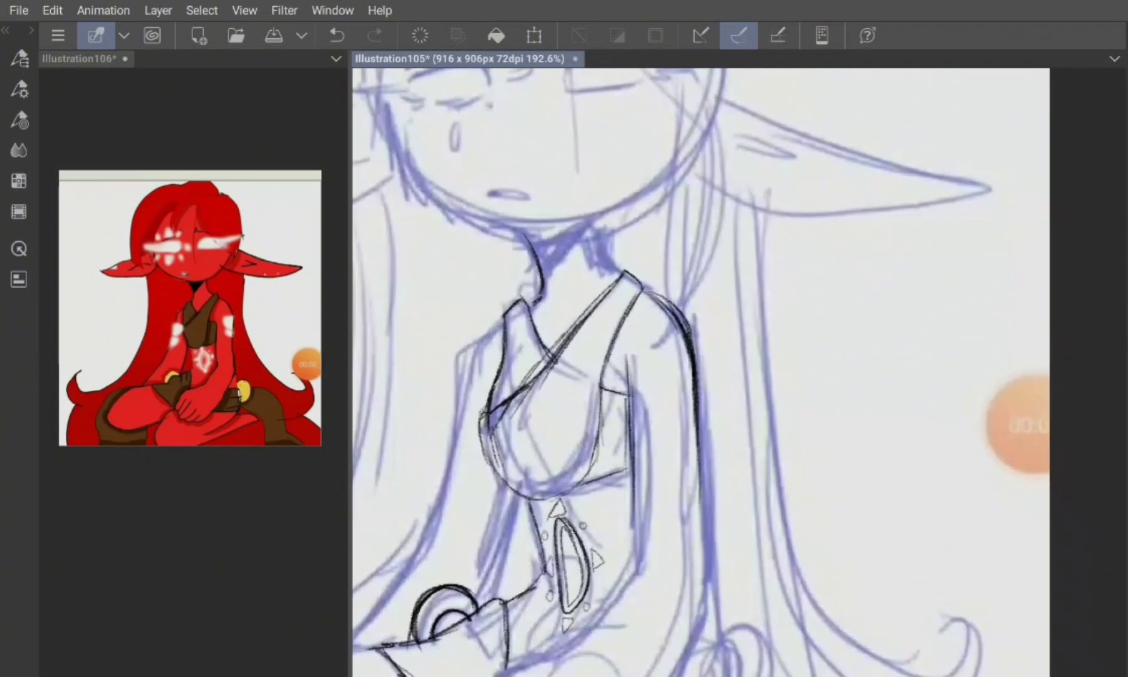
pyautogui.scroll(-3, 699, 370)
pyautogui.moveTo(662, 252); pyautogui.dragTo(652, 358)
pyautogui.moveTo(711, 232)
pyautogui.mouseDown()
pyautogui.moveTo(710, 376)
pyautogui.moveTo(674, 458)
pyautogui.moveTo(568, 589)
pyautogui.moveTo(602, 611)
pyautogui.moveTo(605, 577)
pyautogui.moveTo(604, 611)
pyautogui.moveTo(639, 540)
pyautogui.mouseUp()
pyautogui.scroll(2, 665, 326)
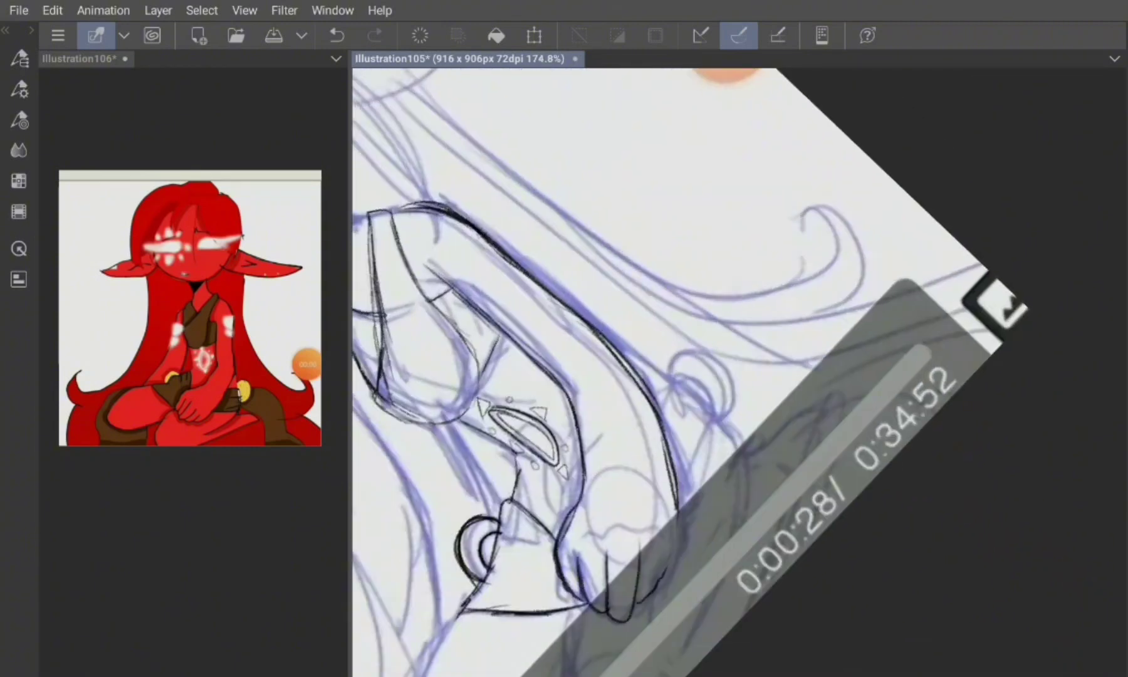
# Step: Ink the inner and outer contours of the arm on the drawing's left side, from shoulder to thigh
pyautogui.scroll(-2, 677, 370)
pyautogui.moveTo(693, 298); pyautogui.dragTo(661, 385)
pyautogui.moveTo(665, 171)
pyautogui.mouseDown()
pyautogui.moveTo(621, 342)
pyautogui.moveTo(550, 426)
pyautogui.mouseUp()
pyautogui.moveTo(617, 354); pyautogui.dragTo(554, 417)
pyautogui.moveTo(815, 188); pyautogui.dragTo(940, 314)
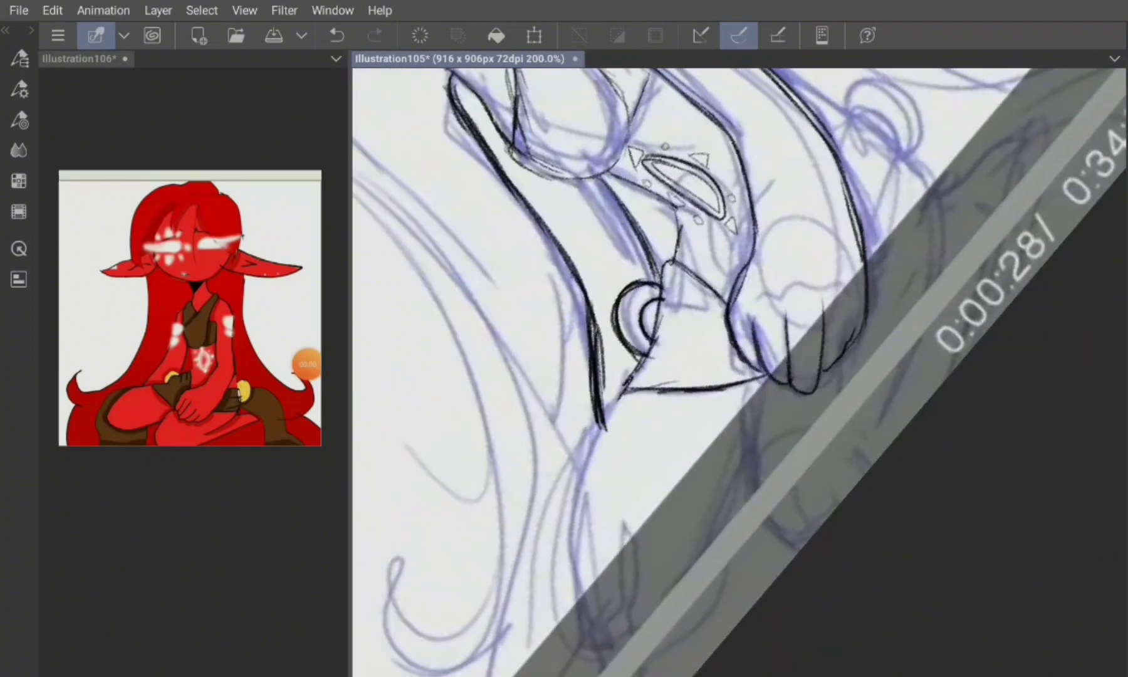
# Step: Ink the contours of the crossed legs below the waistcloth and hand over the blue sketch
pyautogui.scroll(-2, 727, 332)
pyautogui.moveTo(662, 477); pyautogui.dragTo(746, 411)
pyautogui.moveTo(711, 471); pyautogui.dragTo(766, 405)
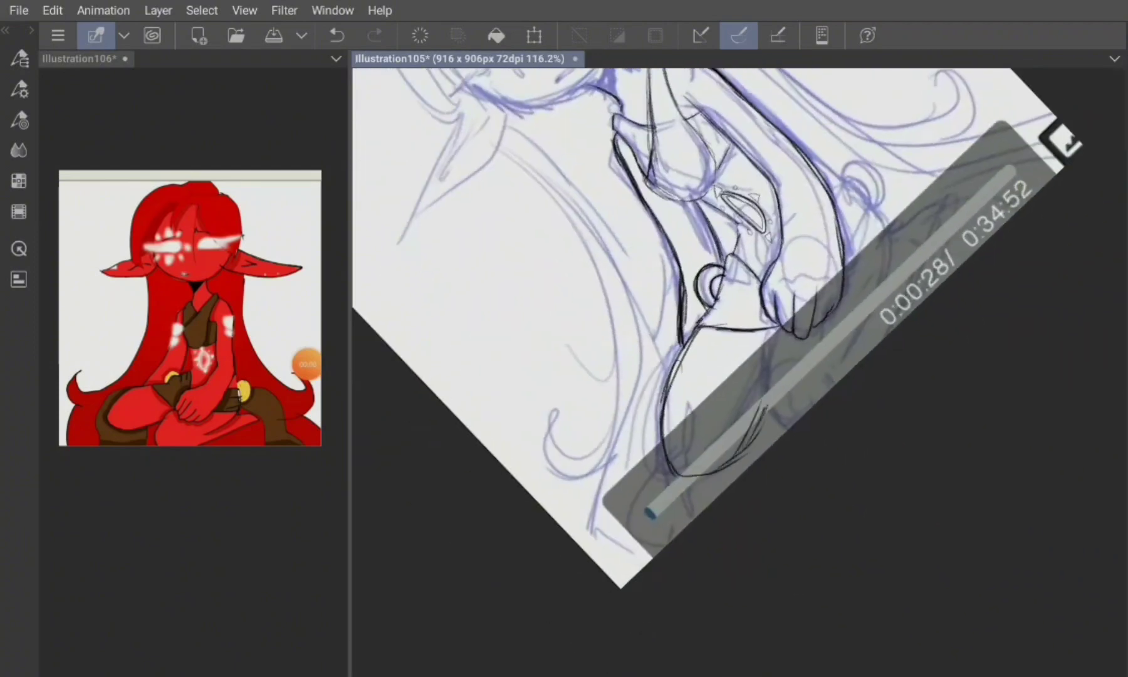
pyautogui.moveTo(940, 313); pyautogui.dragTo(890, 376)
pyautogui.scroll(2, 727, 332)
pyautogui.moveTo(552, 460); pyautogui.dragTo(656, 382)
pyautogui.moveTo(628, 471)
pyautogui.mouseDown()
pyautogui.moveTo(675, 349)
pyautogui.moveTo(645, 465)
pyautogui.mouseUp()
pyautogui.moveTo(940, 314); pyautogui.dragTo(902, 351)
# Step: Ink the hip curve, the waistband and the double-ringed round ornament on the drawing's right side
pyautogui.moveTo(612, 244)
pyautogui.mouseDown()
pyautogui.moveTo(669, 310)
pyautogui.moveTo(682, 376)
pyautogui.moveTo(627, 504)
pyautogui.mouseUp()
pyautogui.moveTo(940, 313); pyautogui.dragTo(903, 351)
pyautogui.scroll(2, 727, 333)
pyautogui.moveTo(637, 401)
pyautogui.mouseDown()
pyautogui.moveTo(696, 366)
pyautogui.moveTo(715, 432)
pyautogui.moveTo(664, 477)
pyautogui.moveTo(637, 432)
pyautogui.moveTo(645, 441)
pyautogui.mouseUp()
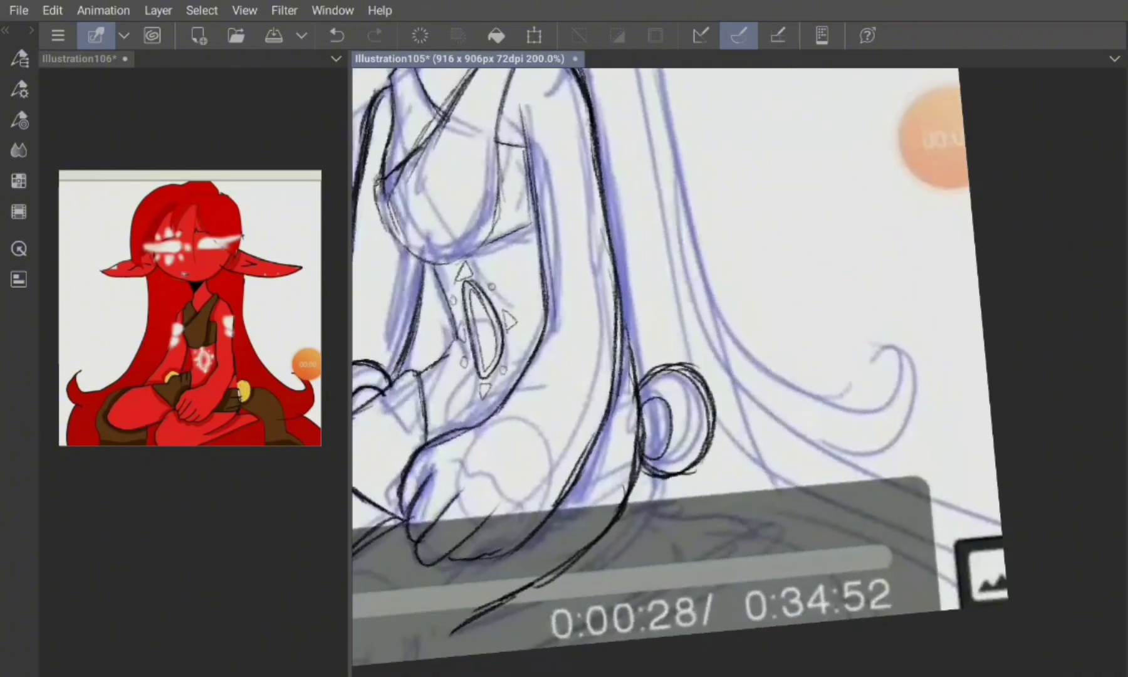
pyautogui.moveTo(686, 372); pyautogui.dragTo(689, 470)
pyautogui.moveTo(643, 390); pyautogui.dragTo(646, 463)
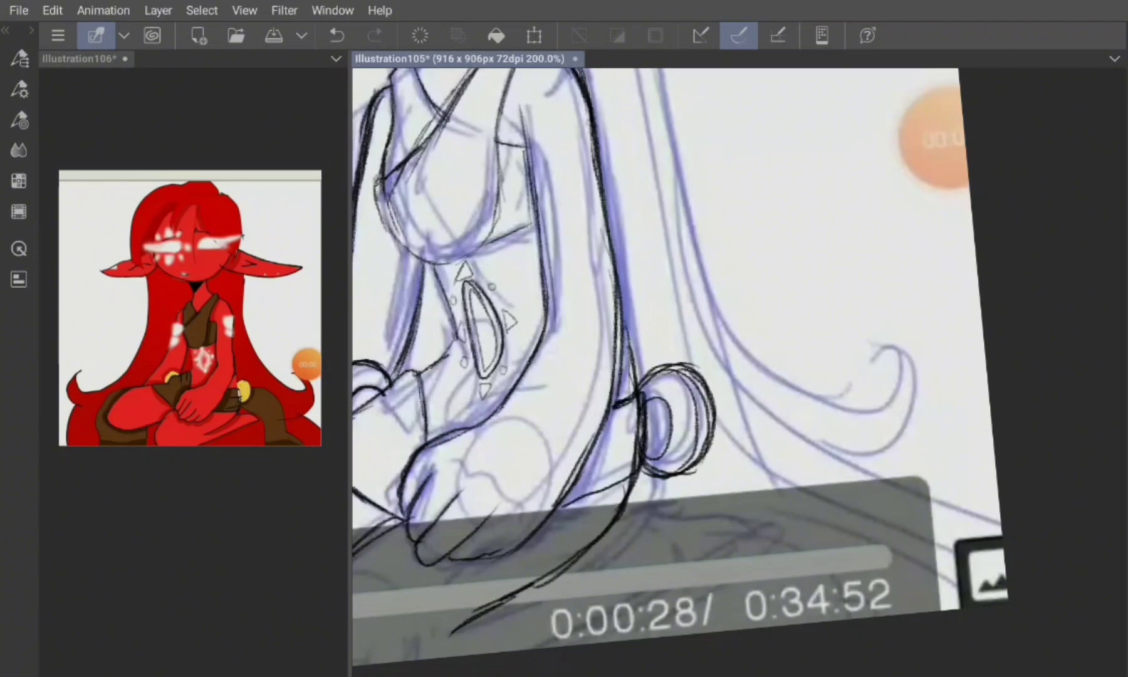
pyautogui.hotkey('ctrl', '-')
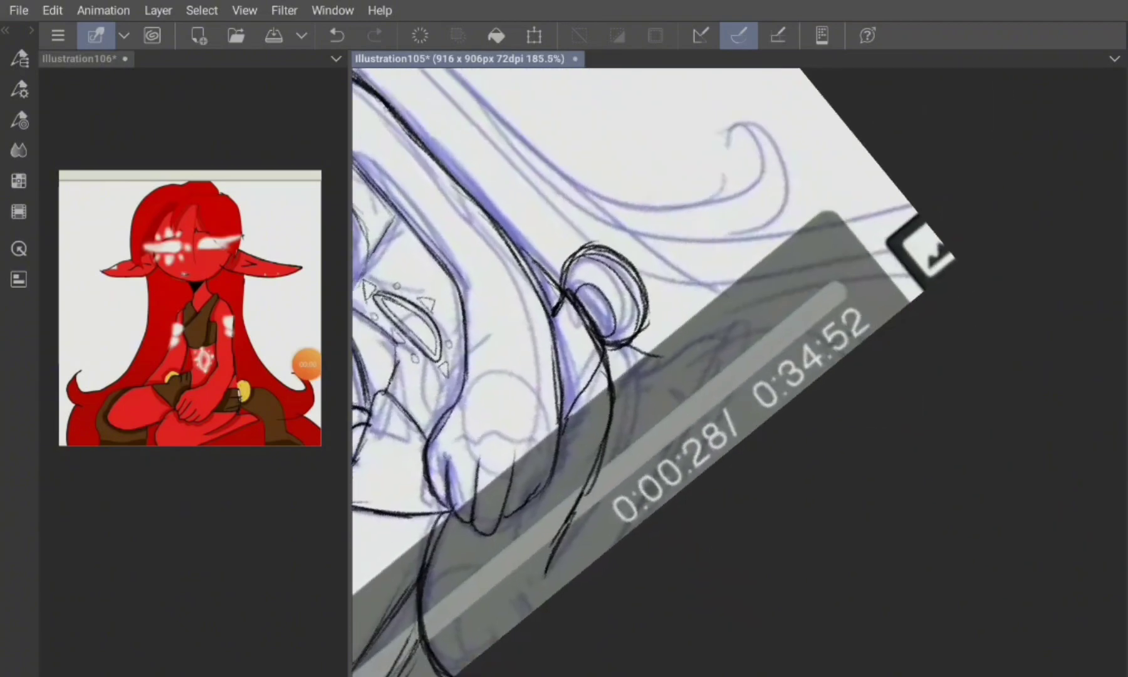
# Step: Ink the upper and lower contours of the folded leg extending beyond the right-side hip ornament
pyautogui.moveTo(702, 384); pyautogui.dragTo(623, 538)
pyautogui.moveTo(746, 312)
pyautogui.mouseDown()
pyautogui.moveTo(665, 432)
pyautogui.moveTo(685, 334)
pyautogui.mouseUp()
pyautogui.moveTo(733, 308)
pyautogui.mouseDown()
pyautogui.moveTo(623, 379)
pyautogui.moveTo(613, 406)
pyautogui.mouseUp()
pyautogui.moveTo(723, 304)
pyautogui.mouseDown()
pyautogui.moveTo(614, 407)
pyautogui.moveTo(668, 340)
pyautogui.mouseUp()
pyautogui.moveTo(749, 302); pyautogui.dragTo(623, 538)
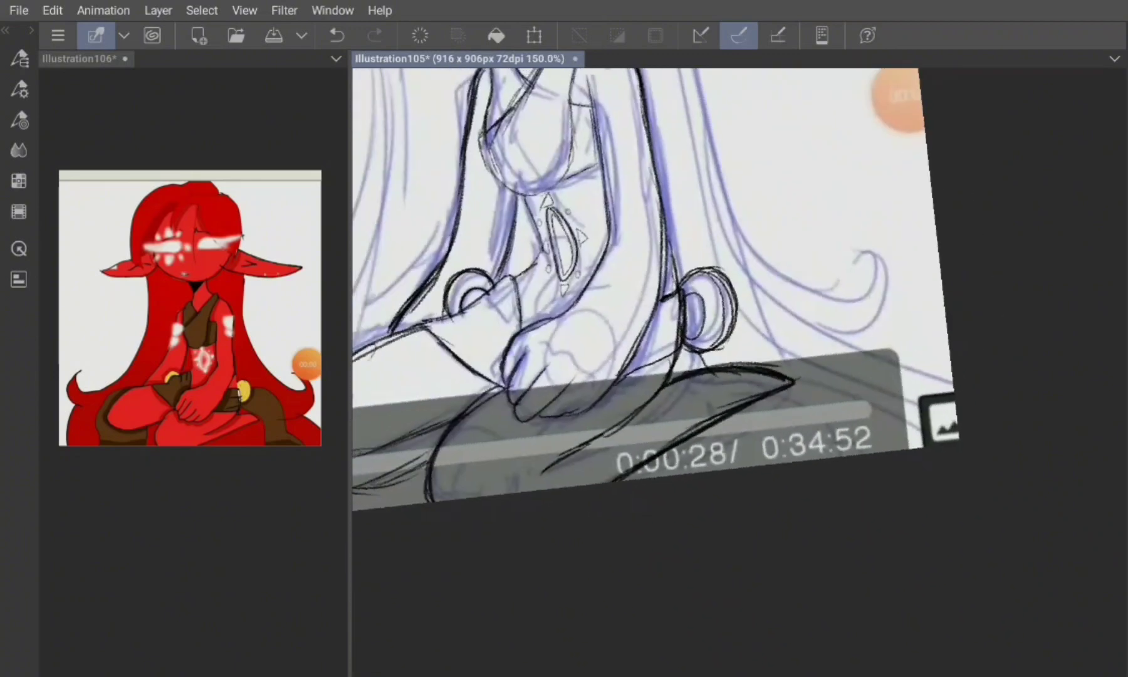
# Step: Undo the latest strokes on the right-side folded leg and redraw its upper contour with a rounded knee
pyautogui.hotkey('ctrl', 'z')
pyautogui.hotkey('ctrl', 'z')
pyautogui.moveTo(689, 376); pyautogui.dragTo(627, 470)
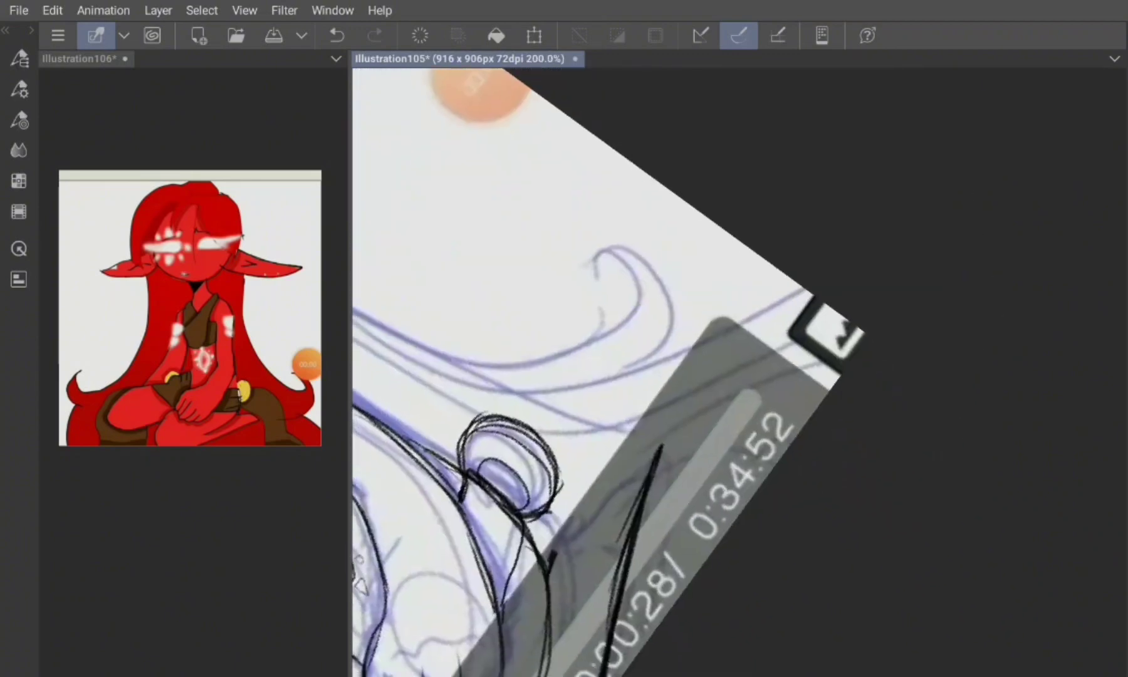
pyautogui.moveTo(687, 414)
pyautogui.mouseDown()
pyautogui.moveTo(636, 417)
pyautogui.moveTo(557, 506)
pyautogui.moveTo(543, 567)
pyautogui.mouseUp()
pyautogui.moveTo(689, 454)
pyautogui.mouseDown()
pyautogui.moveTo(661, 445)
pyautogui.moveTo(689, 411)
pyautogui.mouseUp()
pyautogui.hotkey('ctrl', 'z')
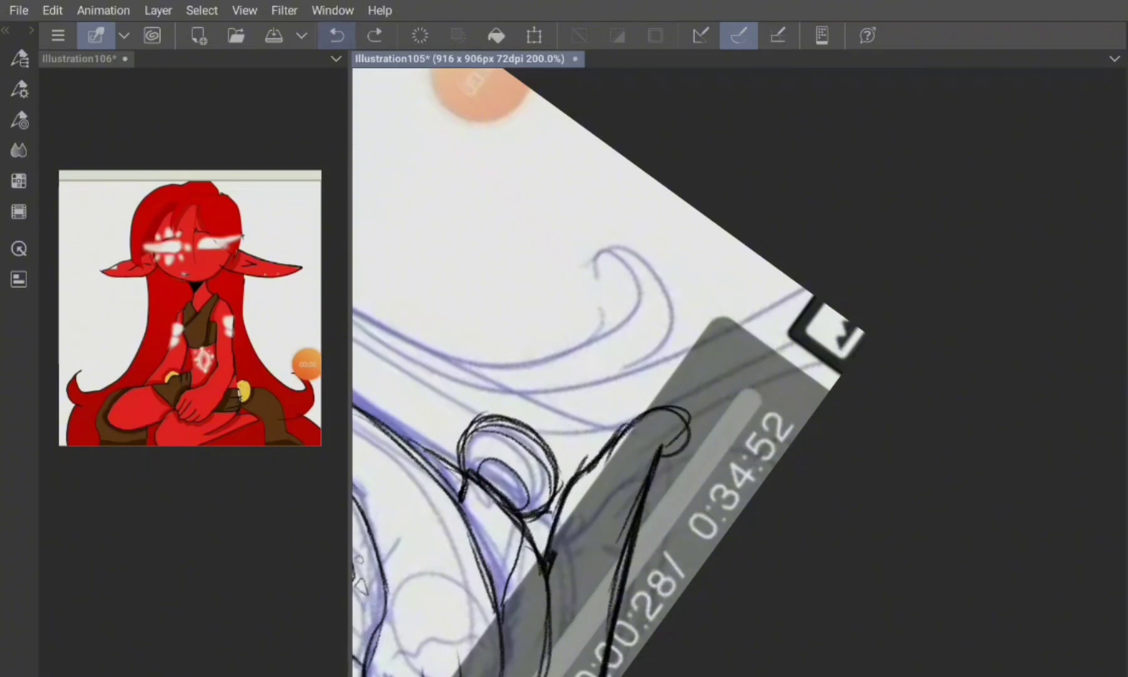
# Step: Ink the side of the neck down to the shoulder strap and hatch the shadow under the chin
pyautogui.hotkey('ctrl', '0')
pyautogui.scroll(5, 746, 165)
pyautogui.moveTo(585, 500); pyautogui.dragTo(572, 510)
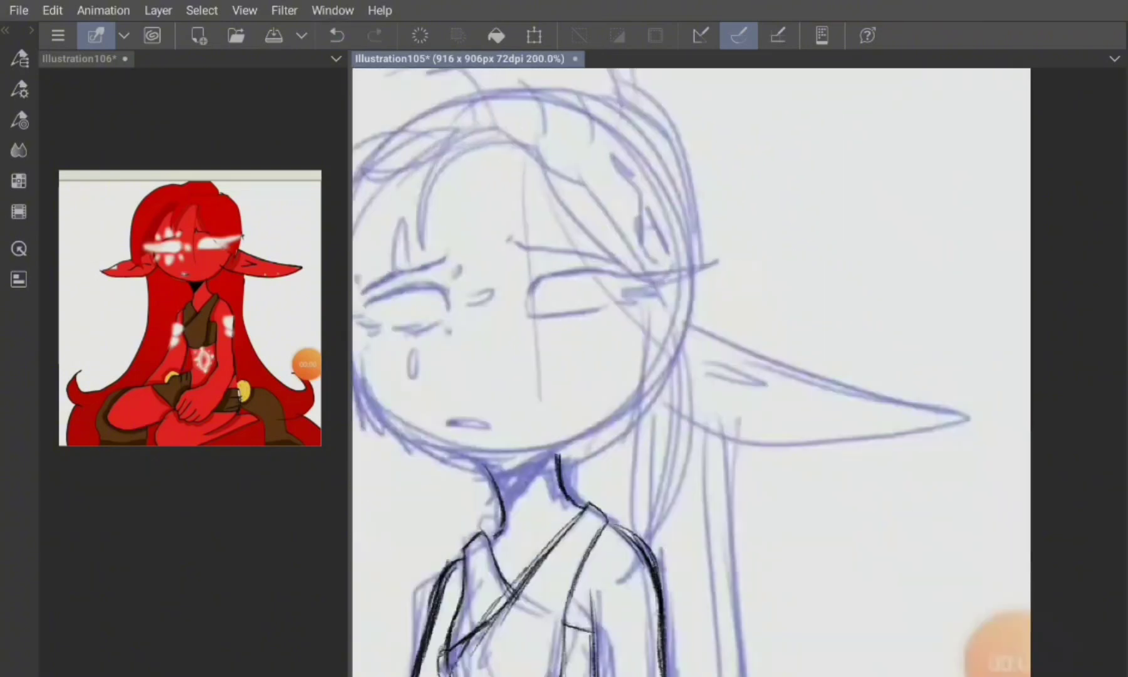
pyautogui.moveTo(555, 457); pyautogui.dragTo(499, 504)
pyautogui.moveTo(815, 188); pyautogui.dragTo(890, 325)
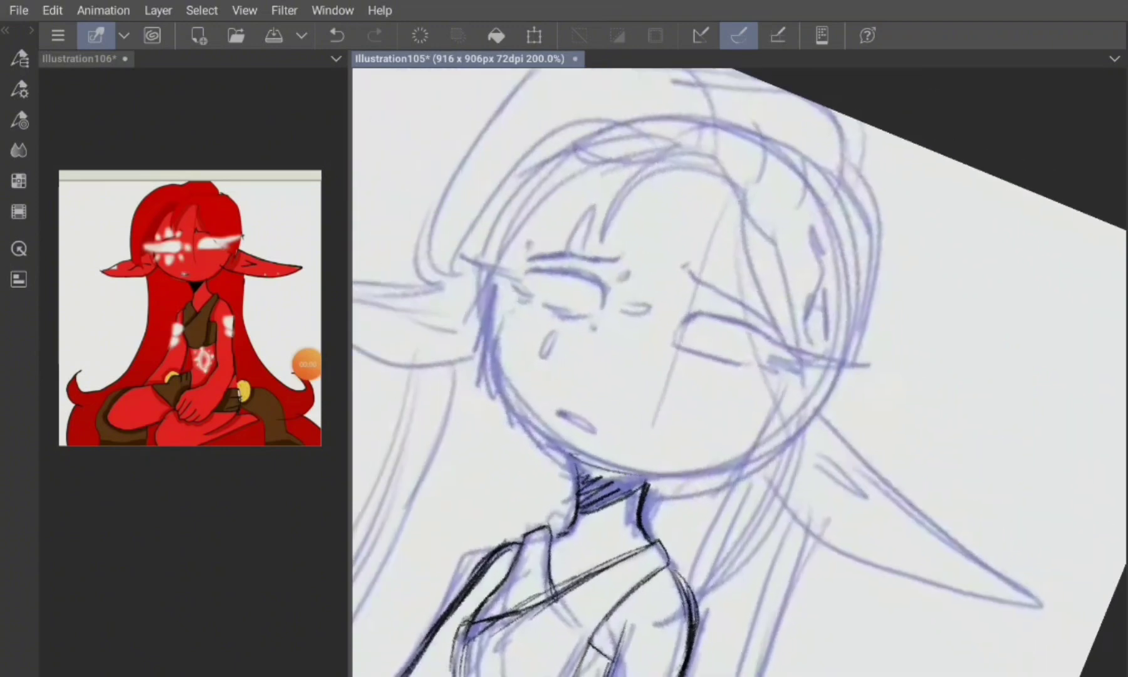
pyautogui.moveTo(639, 463); pyautogui.dragTo(570, 477)
# Step: Ink a thick curved contour for the cheeks, jaw and chin
pyautogui.moveTo(627, 482)
pyautogui.mouseDown()
pyautogui.moveTo(576, 492)
pyautogui.moveTo(501, 376)
pyautogui.moveTo(492, 262)
pyautogui.mouseUp()
pyautogui.moveTo(1103, 664); pyautogui.dragTo(1107, 508)
pyautogui.moveTo(627, 529)
pyautogui.mouseDown()
pyautogui.moveTo(682, 423)
pyautogui.moveTo(684, 326)
pyautogui.moveTo(642, 523)
pyautogui.mouseUp()
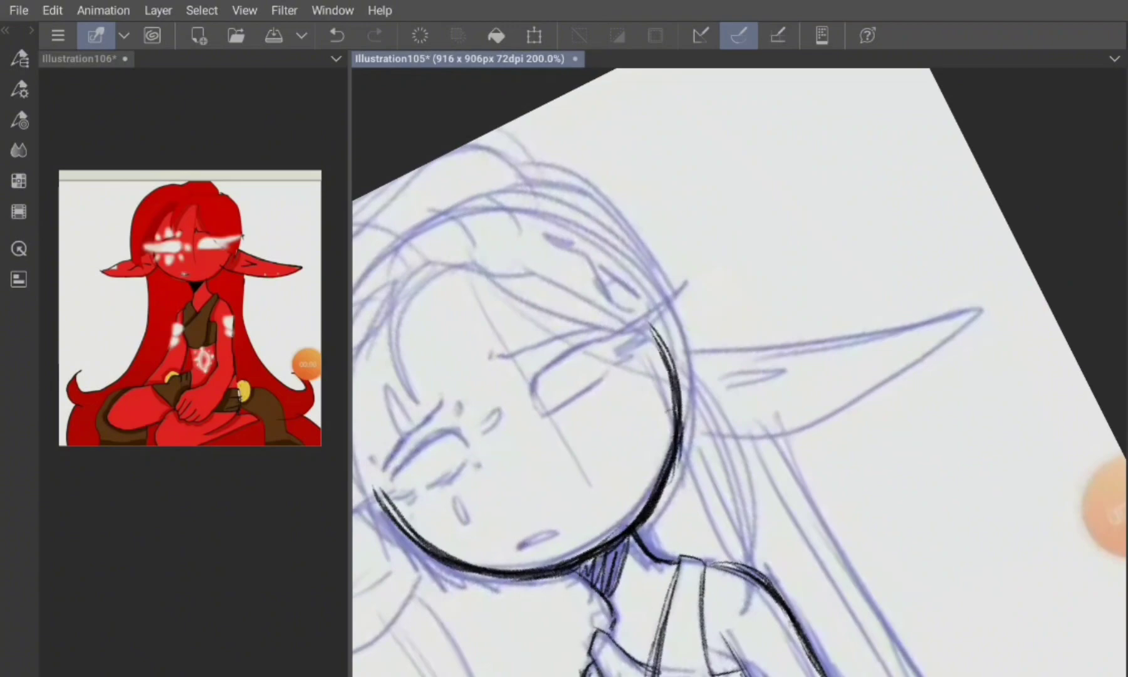
# Step: Ink both long pointed ears with their upper and lower edges and inner fold lines
pyautogui.moveTo(1106, 507); pyautogui.dragTo(1106, 376)
pyautogui.moveTo(621, 353)
pyautogui.mouseDown()
pyautogui.moveTo(539, 574)
pyautogui.moveTo(651, 492)
pyautogui.moveTo(718, 366)
pyautogui.mouseUp()
pyautogui.moveTo(1066, 502); pyautogui.dragTo(1066, 376)
pyautogui.moveTo(576, 480)
pyautogui.mouseDown()
pyautogui.moveTo(680, 363)
pyautogui.moveTo(721, 296)
pyautogui.moveTo(750, 325)
pyautogui.moveTo(713, 442)
pyautogui.mouseUp()
pyautogui.moveTo(731, 402); pyautogui.dragTo(647, 538)
pyautogui.moveTo(709, 364)
pyautogui.mouseDown()
pyautogui.moveTo(668, 448)
pyautogui.moveTo(634, 477)
pyautogui.mouseUp()
pyautogui.moveTo(1065, 501); pyautogui.dragTo(1066, 376)
pyautogui.moveTo(1066, 501); pyautogui.dragTo(1065, 282)
# Step: Ink the small open mouth, undoing and redrawing its outline, and add a short thick nose stroke
pyautogui.moveTo(554, 385); pyautogui.dragTo(608, 389)
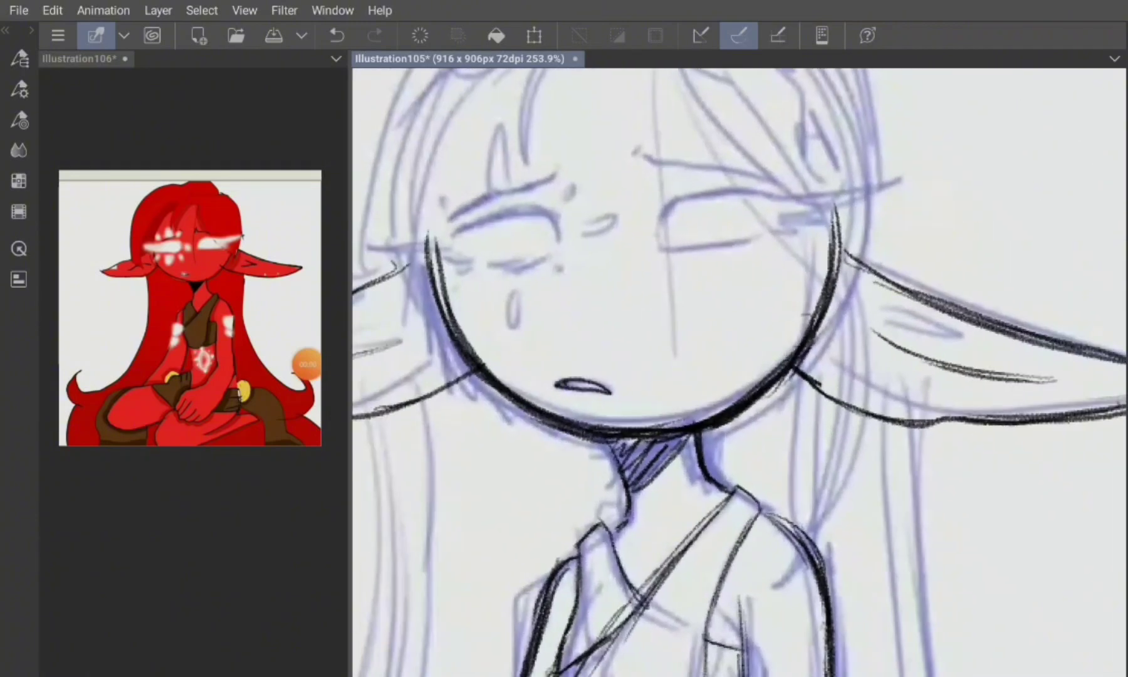
pyautogui.click(337, 35)
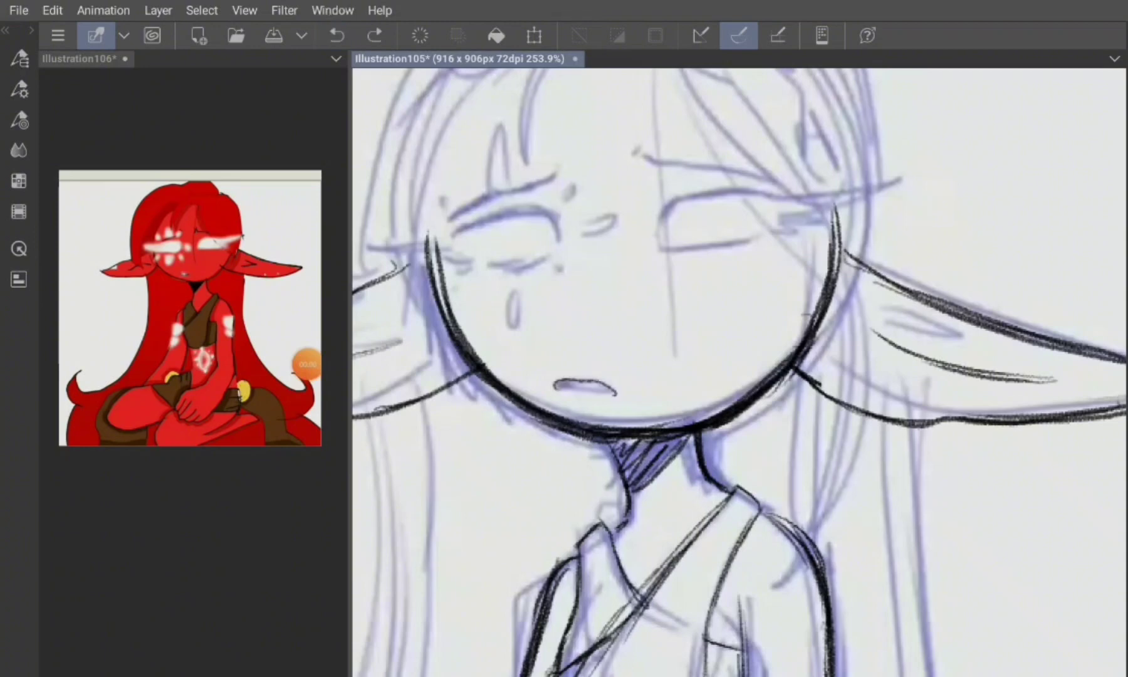
pyautogui.scroll(1, 739, 369)
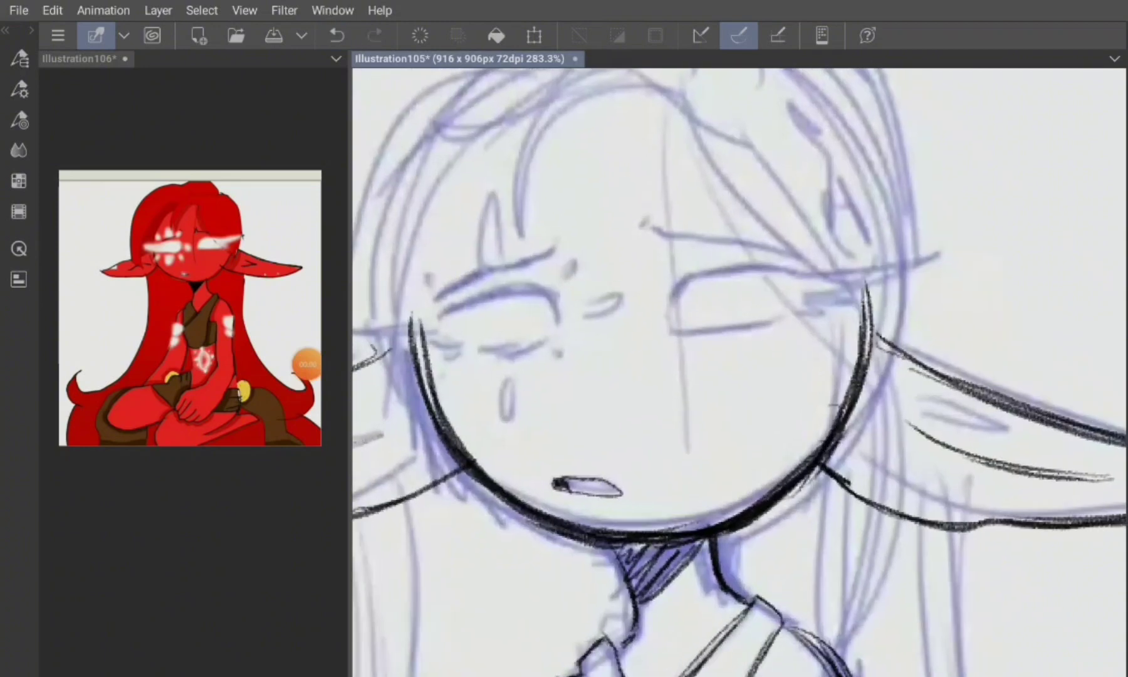
pyautogui.moveTo(570, 379); pyautogui.dragTo(634, 351)
pyautogui.scroll(-3, 739, 370)
# Step: Ink both slanted eyebrows and the half-closed eye on the drawing's right side
pyautogui.moveTo(552, 351); pyautogui.dragTo(624, 366)
pyautogui.scroll(3, 740, 370)
pyautogui.moveTo(609, 303); pyautogui.dragTo(723, 430)
pyautogui.scroll(2, 740, 370)
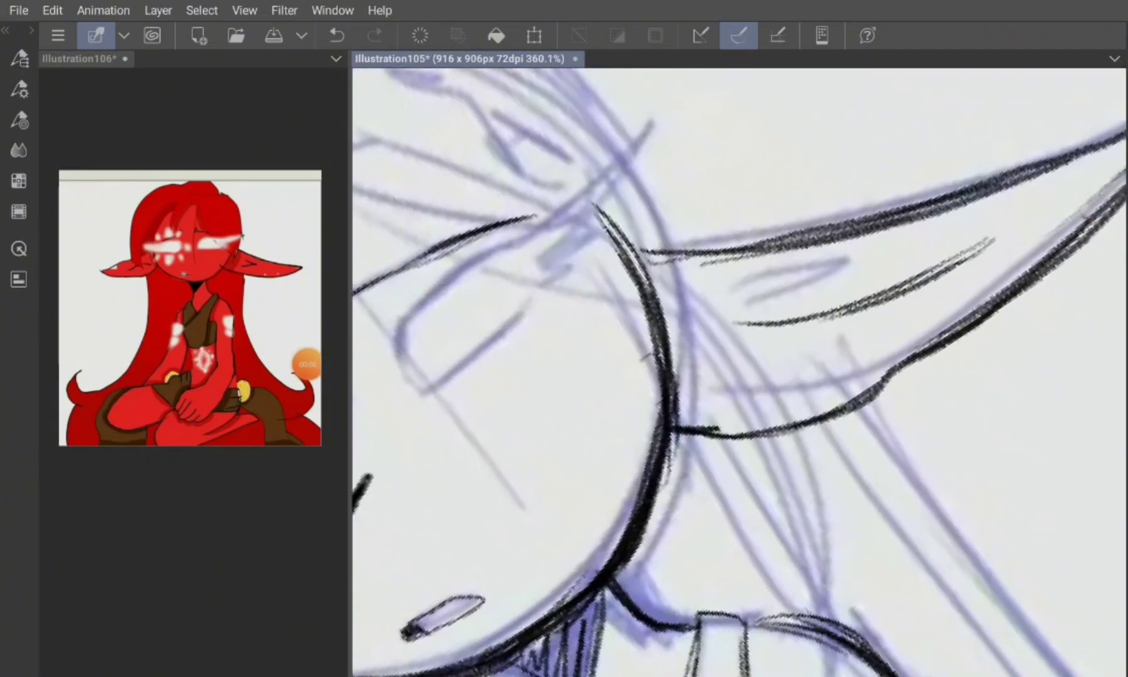
pyautogui.moveTo(423, 395)
pyautogui.mouseDown()
pyautogui.moveTo(460, 259)
pyautogui.moveTo(627, 148)
pyautogui.moveTo(599, 210)
pyautogui.moveTo(605, 253)
pyautogui.moveTo(423, 394)
pyautogui.mouseUp()
pyautogui.scroll(-1, 740, 369)
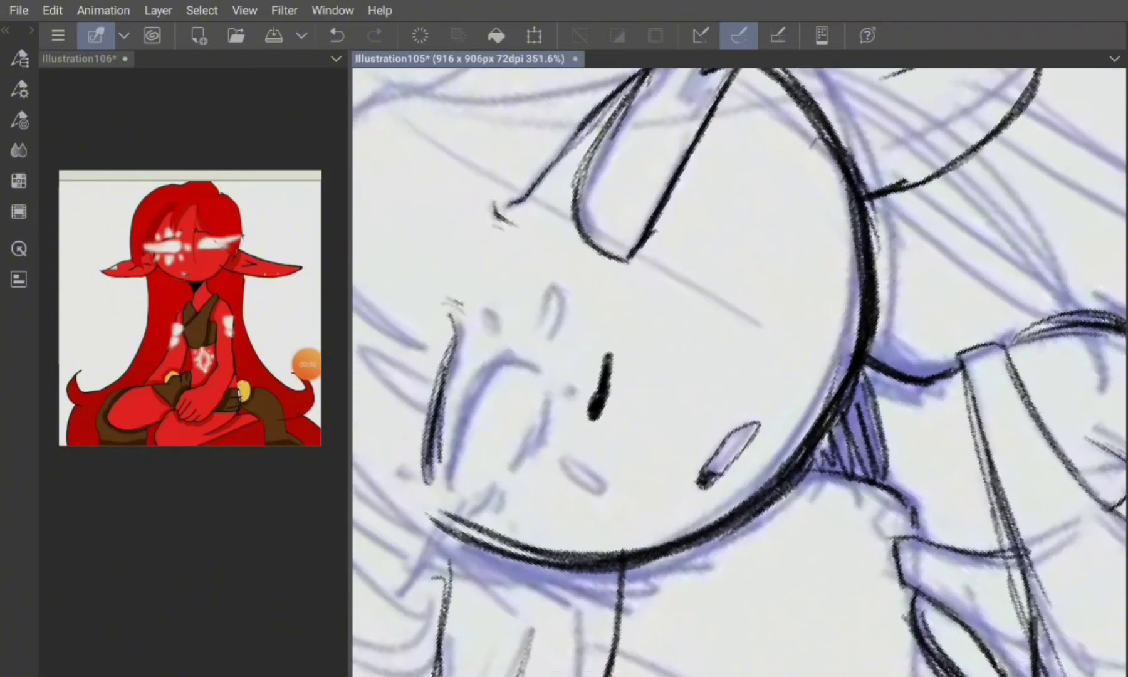
# Step: Ink the half-closed eye on the drawing's left side with its long pointed lash line
pyautogui.moveTo(567, 381); pyautogui.dragTo(495, 520)
pyautogui.moveTo(552, 432)
pyautogui.mouseDown()
pyautogui.moveTo(473, 420)
pyautogui.moveTo(408, 611)
pyautogui.moveTo(495, 383)
pyautogui.moveTo(401, 620)
pyautogui.moveTo(474, 568)
pyautogui.moveTo(504, 519)
pyautogui.mouseUp()
pyautogui.scroll(2, 740, 369)
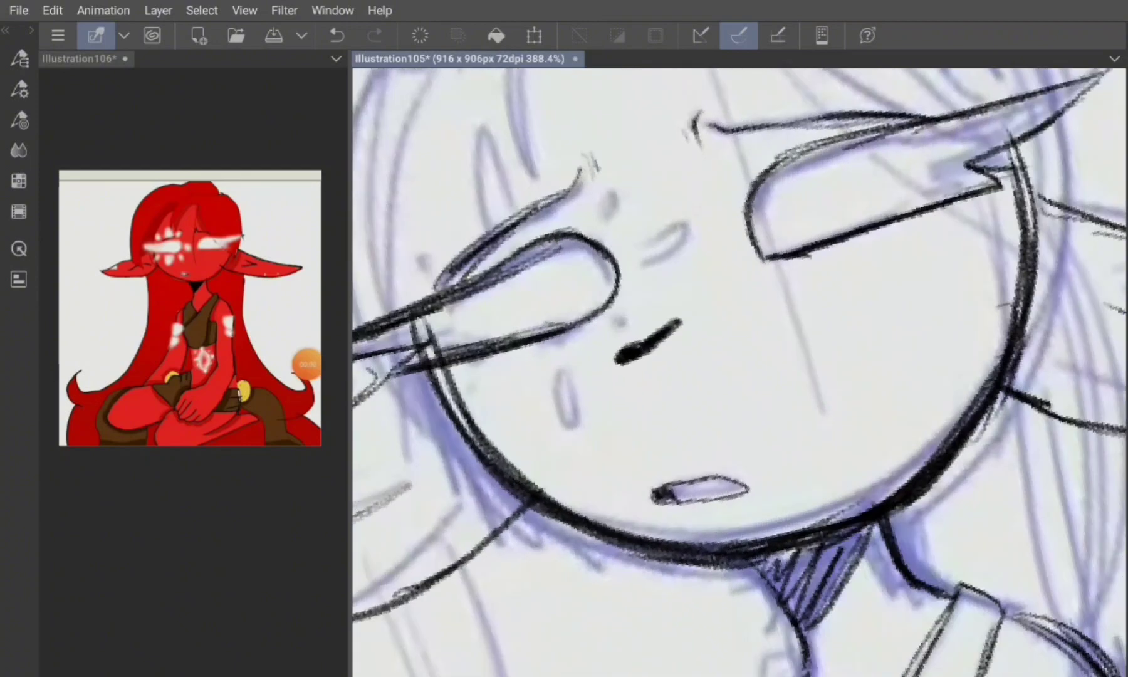
# Step: Ink the oval and dot face markings around the left-side eye, including the long one above the eyebrow
pyautogui.moveTo(508, 377); pyautogui.dragTo(488, 461)
pyautogui.scroll(1, 740, 369)
pyautogui.moveTo(599, 355); pyautogui.dragTo(645, 317)
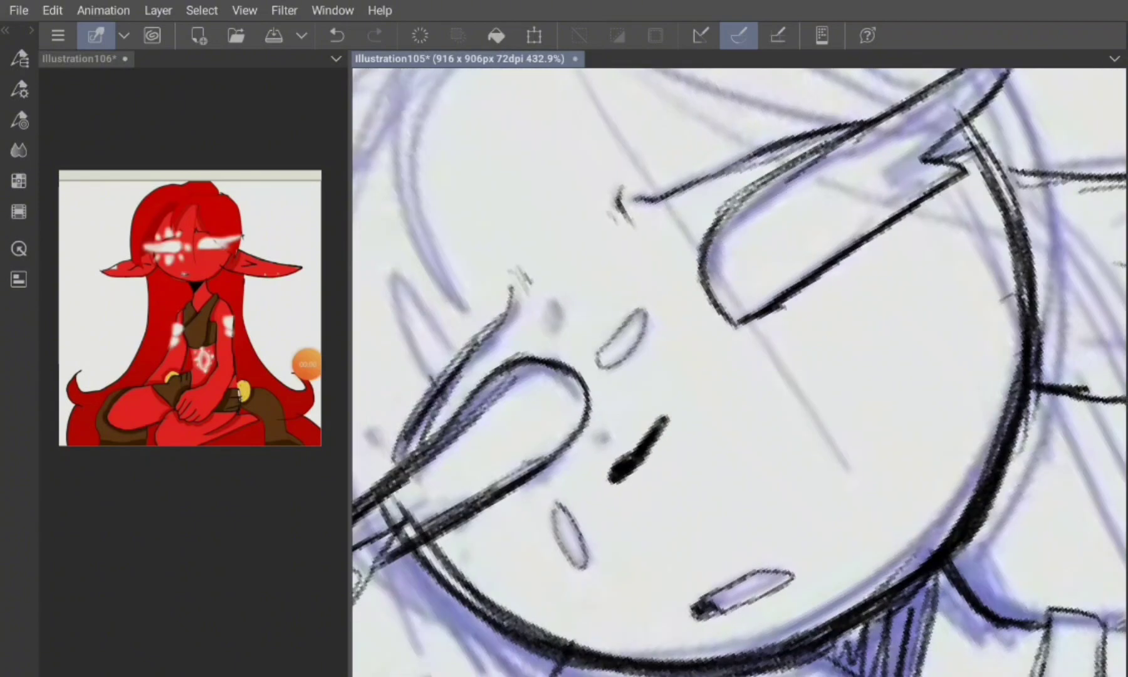
pyautogui.moveTo(439, 266); pyautogui.dragTo(451, 395)
pyautogui.moveTo(539, 310); pyautogui.dragTo(545, 341)
pyautogui.moveTo(602, 430)
pyautogui.mouseDown()
pyautogui.moveTo(604, 454)
pyautogui.moveTo(615, 436)
pyautogui.mouseUp()
pyautogui.moveTo(474, 539); pyautogui.dragTo(477, 574)
pyautogui.moveTo(398, 395); pyautogui.dragTo(401, 433)
pyautogui.scroll(-1, 739, 370)
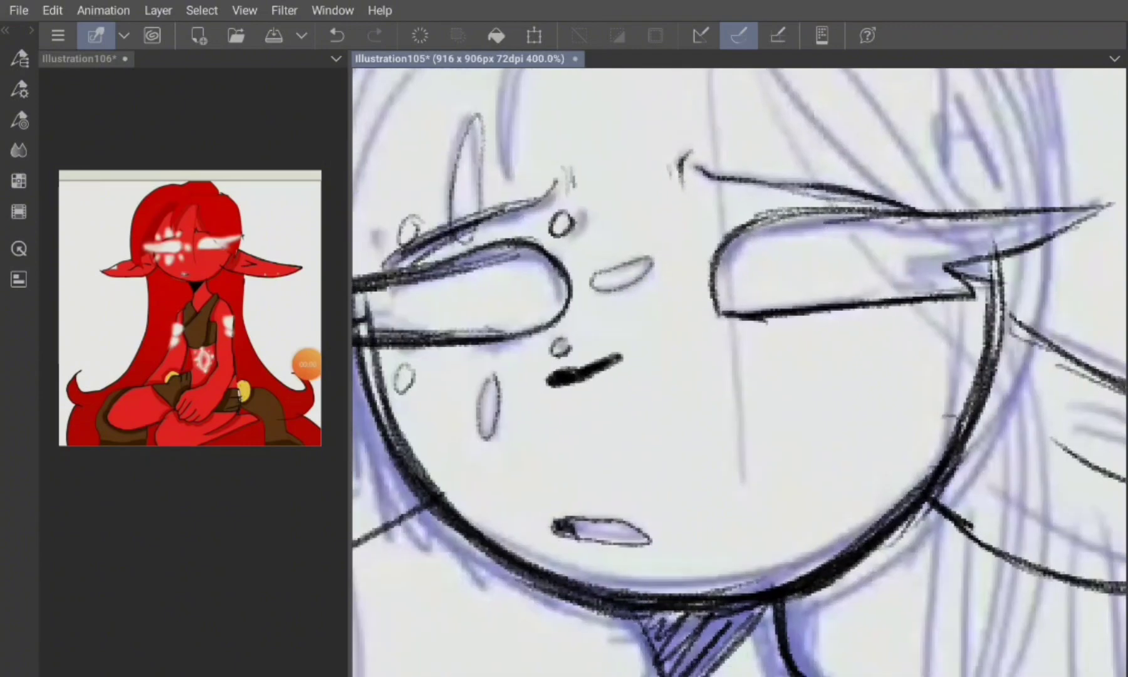
# Step: Ink the curved fringe lock over the forehead and the inner hair strand framing the left side of the face
pyautogui.scroll(-3, 739, 369)
pyautogui.moveTo(605, 242)
pyautogui.mouseDown()
pyautogui.moveTo(692, 191)
pyautogui.moveTo(592, 307)
pyautogui.mouseUp()
pyautogui.moveTo(595, 194); pyautogui.dragTo(573, 310)
pyautogui.moveTo(649, 185); pyautogui.dragTo(568, 266)
pyautogui.moveTo(586, 179); pyautogui.dragTo(477, 300)
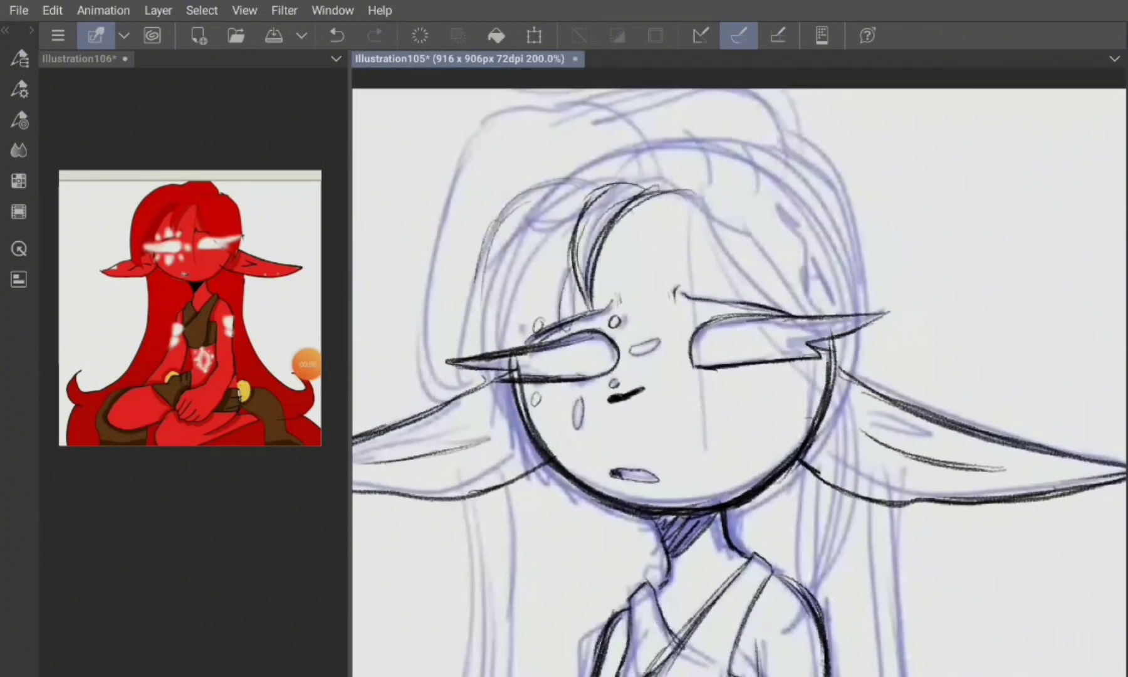
pyautogui.moveTo(487, 260); pyautogui.dragTo(465, 357)
pyautogui.moveTo(482, 251)
pyautogui.mouseDown()
pyautogui.moveTo(455, 395)
pyautogui.moveTo(509, 394)
pyautogui.mouseUp()
# Step: Ink the outer hair contour from the crown down to the left-side ear, thickening it with repeated strokes
pyautogui.moveTo(586, 91)
pyautogui.mouseDown()
pyautogui.moveTo(668, 139)
pyautogui.moveTo(586, 91)
pyautogui.mouseUp()
pyautogui.moveTo(465, 152); pyautogui.dragTo(415, 357)
pyautogui.moveTo(419, 276); pyautogui.dragTo(438, 405)
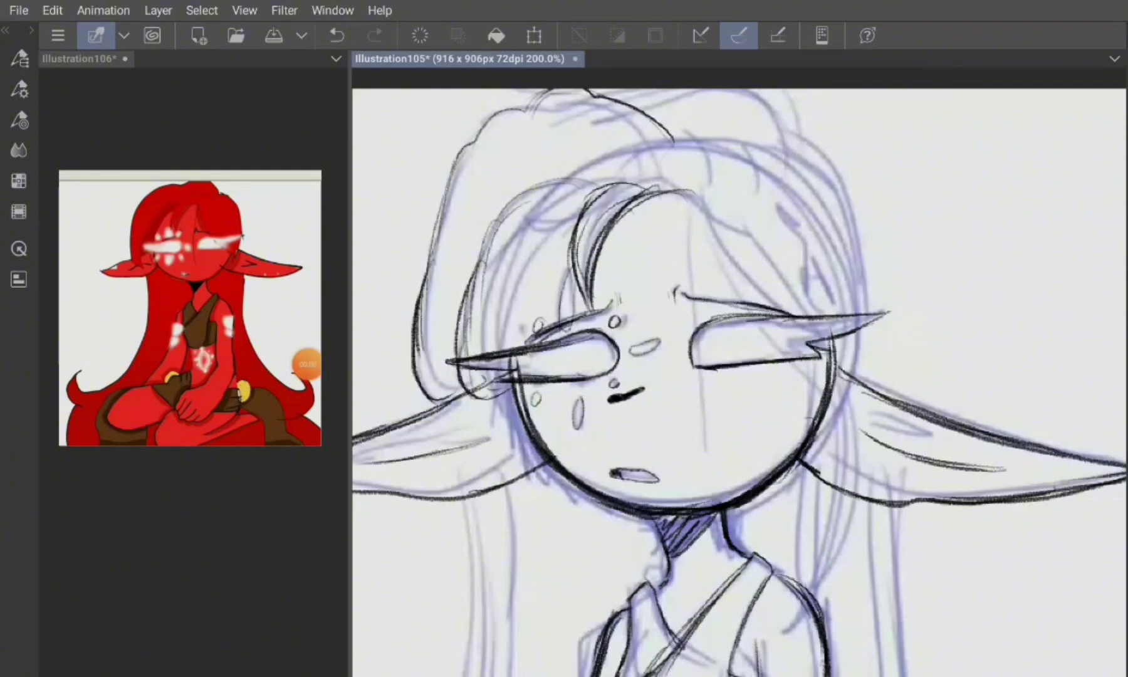
pyautogui.moveTo(417, 311); pyautogui.dragTo(444, 395)
pyautogui.moveTo(417, 285); pyautogui.dragTo(467, 388)
pyautogui.moveTo(450, 214); pyautogui.dragTo(421, 372)
pyautogui.moveTo(480, 141)
pyautogui.mouseDown()
pyautogui.moveTo(423, 278)
pyautogui.moveTo(434, 232)
pyautogui.mouseUp()
# Step: Ink the fringe edge sweeping toward the right-side eye and the outer hair contour on that side of the head
pyautogui.moveTo(752, 314); pyautogui.dragTo(682, 381)
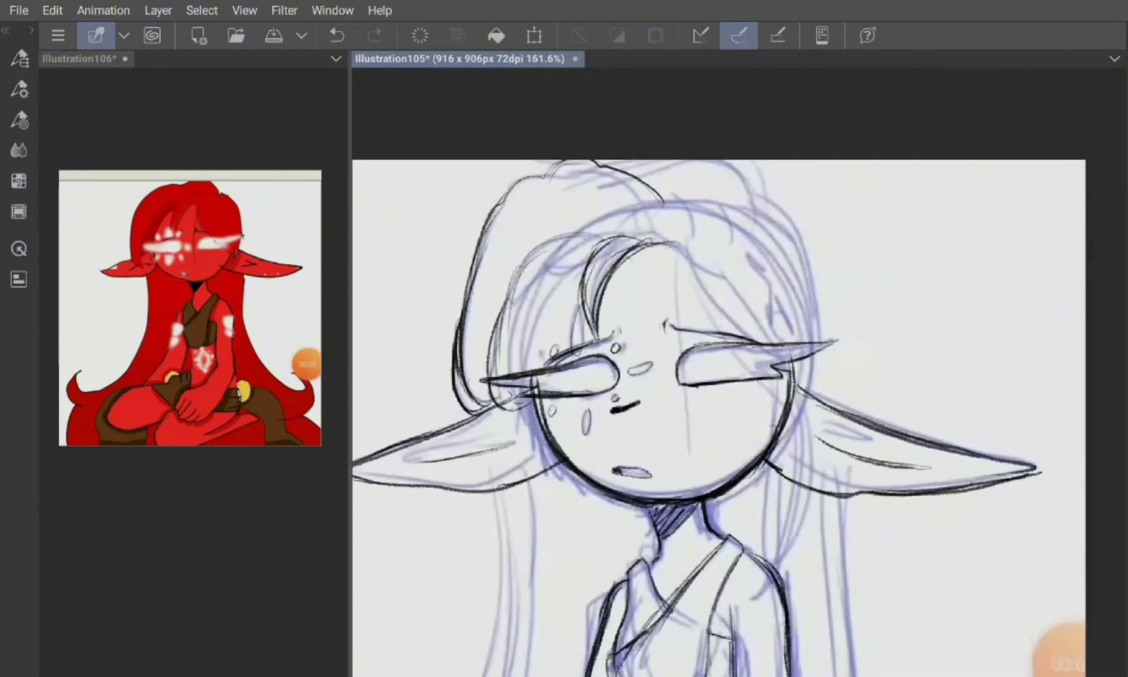
pyautogui.moveTo(608, 266); pyautogui.dragTo(651, 308)
pyautogui.moveTo(627, 278); pyautogui.dragTo(703, 375)
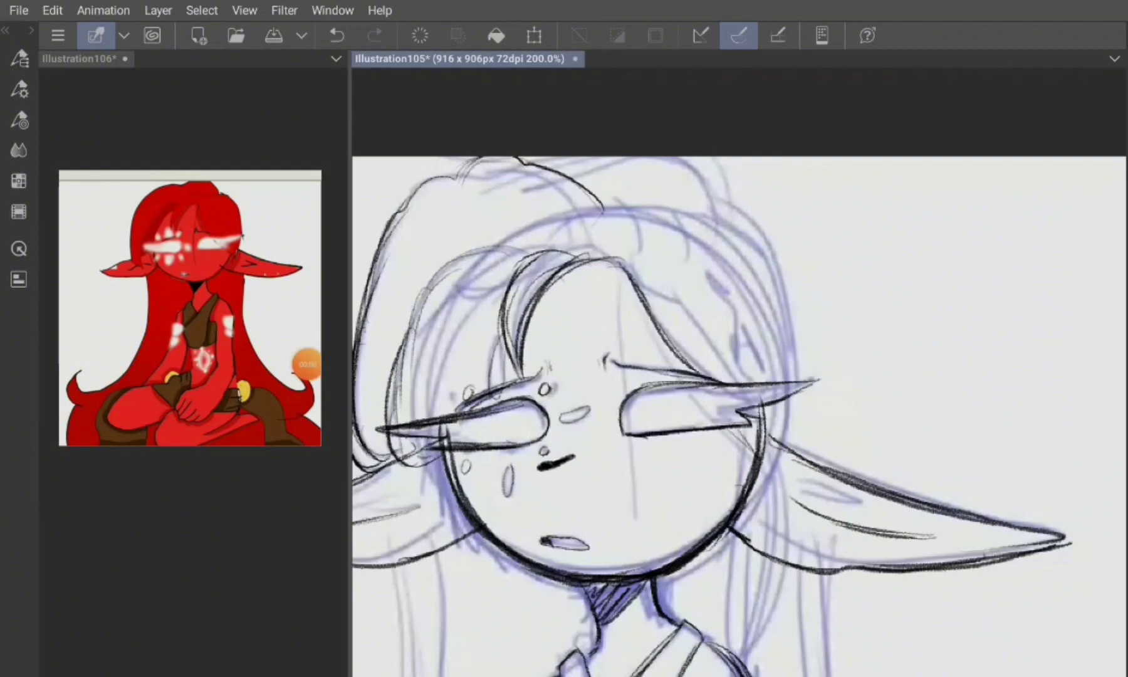
pyautogui.moveTo(575, 182); pyautogui.dragTo(651, 159)
pyautogui.moveTo(648, 157); pyautogui.dragTo(735, 222)
pyautogui.moveTo(720, 172)
pyautogui.mouseDown()
pyautogui.moveTo(780, 285)
pyautogui.moveTo(796, 448)
pyautogui.mouseUp()
pyautogui.scroll(-2, 739, 370)
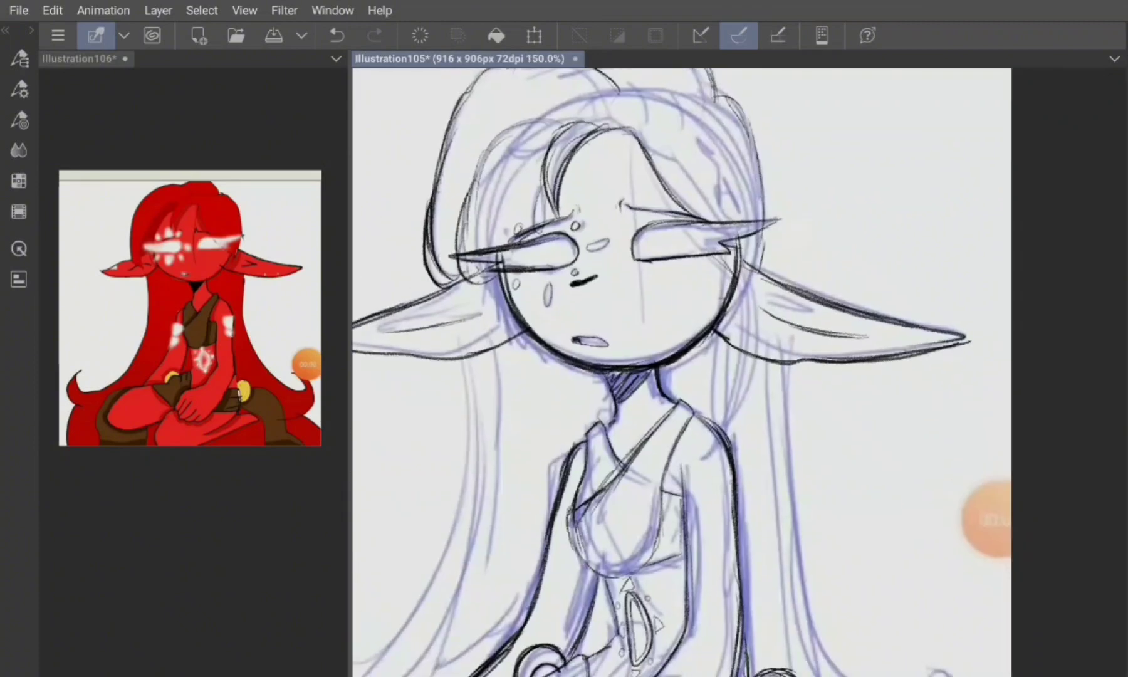
# Step: Ink the curved hair lock falling in front of the right-side ear down to the shoulder
pyautogui.moveTo(730, 269); pyautogui.dragTo(739, 373)
pyautogui.moveTo(760, 257); pyautogui.dragTo(727, 405)
pyautogui.moveTo(755, 362); pyautogui.dragTo(713, 426)
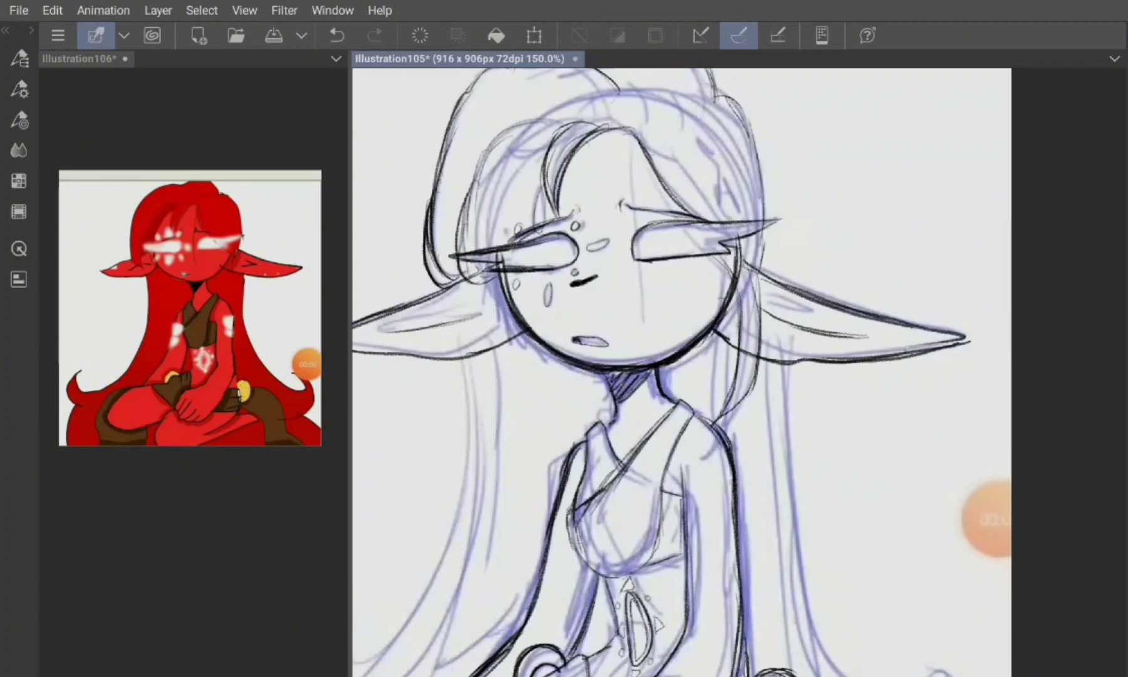
# Step: Thicken the hair lock in front of the right-side ear with repeated strokes ending at the shoulder
pyautogui.moveTo(764, 287); pyautogui.dragTo(716, 425)
pyautogui.moveTo(764, 267); pyautogui.dragTo(745, 349)
pyautogui.moveTo(756, 265); pyautogui.dragTo(724, 311)
pyautogui.moveTo(760, 364); pyautogui.dragTo(750, 417)
pyautogui.scroll(-2, 627, 313)
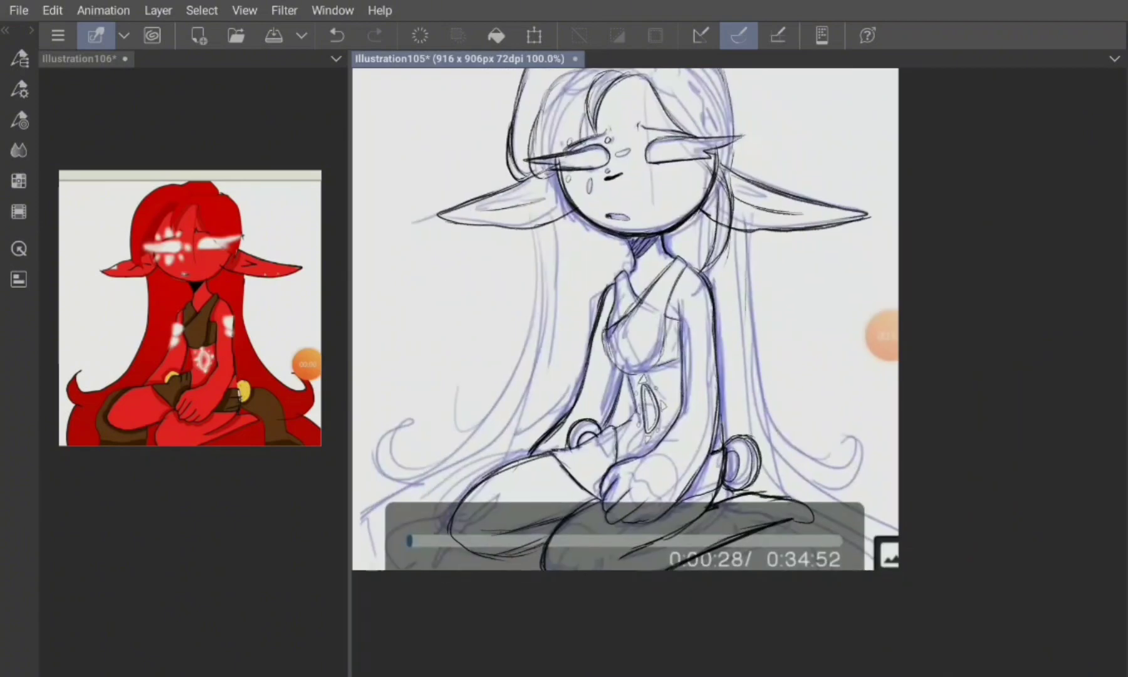
# Step: Ink the long outer hair on the right side down to its curled tip and the strand spreading out beneath it
pyautogui.moveTo(746, 232); pyautogui.dragTo(757, 370)
pyautogui.moveTo(762, 285); pyautogui.dragTo(747, 409)
pyautogui.moveTo(626, 313); pyautogui.dragTo(689, 263)
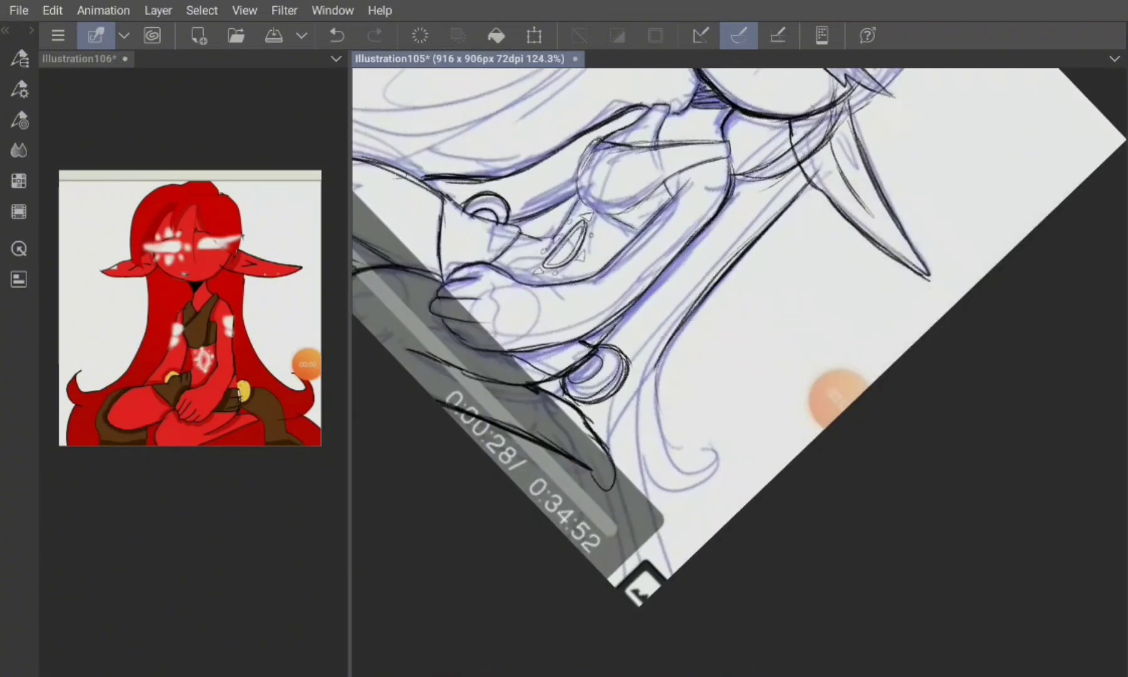
pyautogui.moveTo(657, 360)
pyautogui.mouseDown()
pyautogui.moveTo(702, 446)
pyautogui.moveTo(639, 407)
pyautogui.mouseUp()
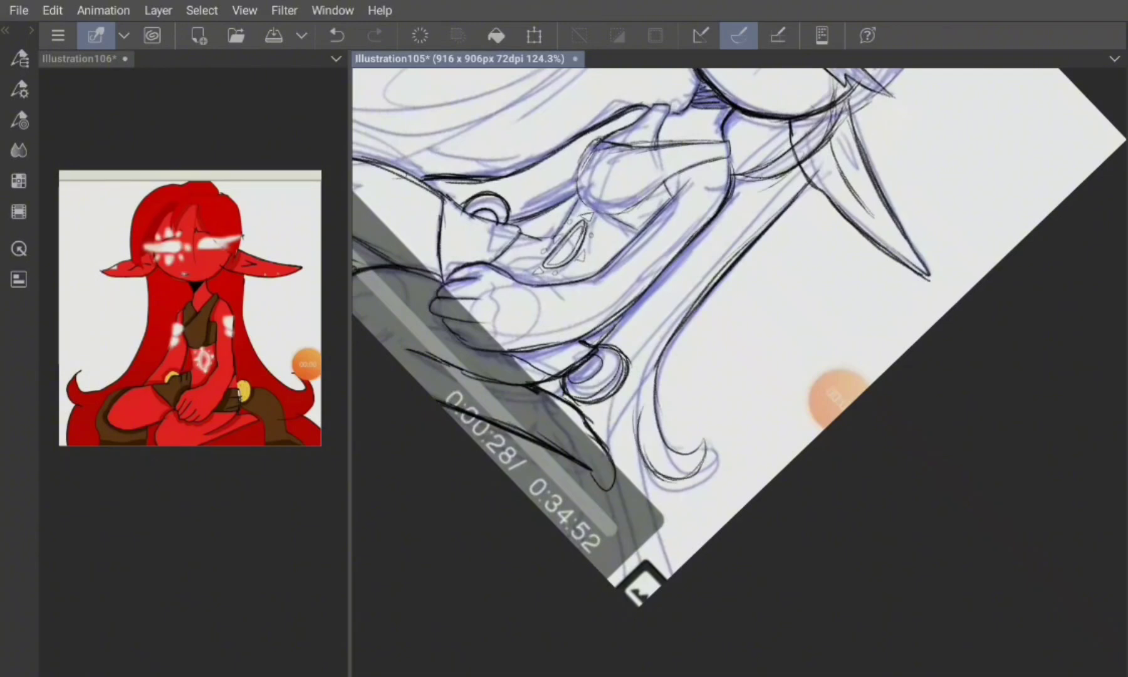
pyautogui.moveTo(639, 454); pyautogui.dragTo(666, 562)
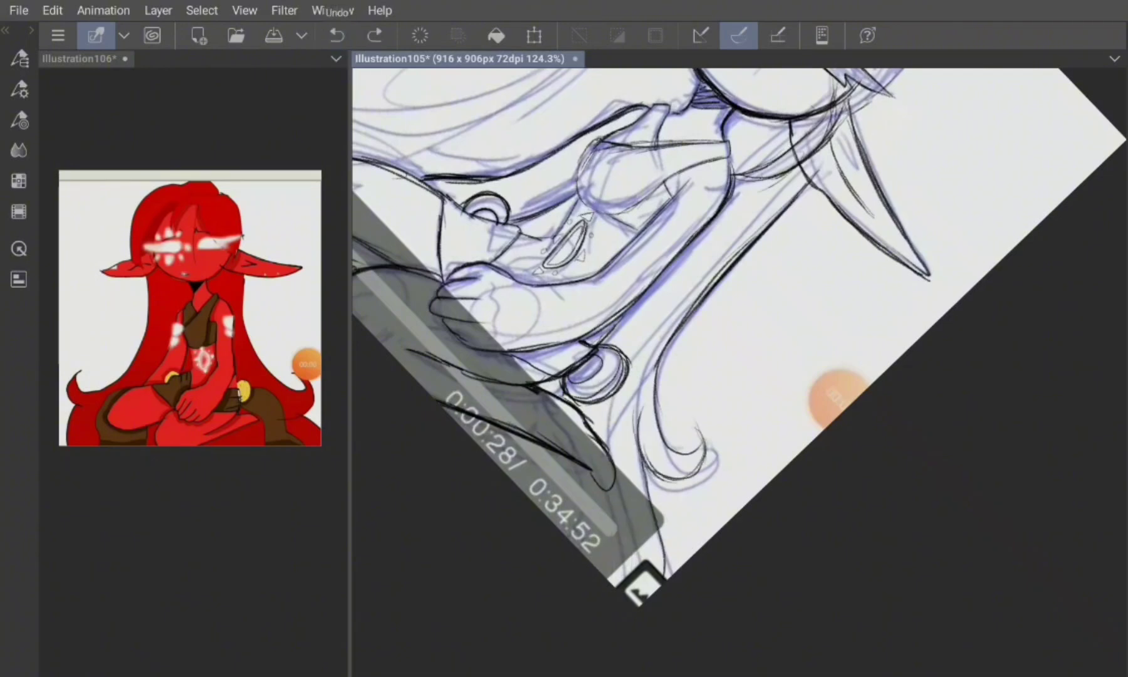
pyautogui.moveTo(815, 250); pyautogui.dragTo(752, 326)
pyautogui.moveTo(677, 210)
pyautogui.mouseDown()
pyautogui.moveTo(652, 379)
pyautogui.moveTo(628, 437)
pyautogui.mouseUp()
pyautogui.hotkey('ctrl', '0')
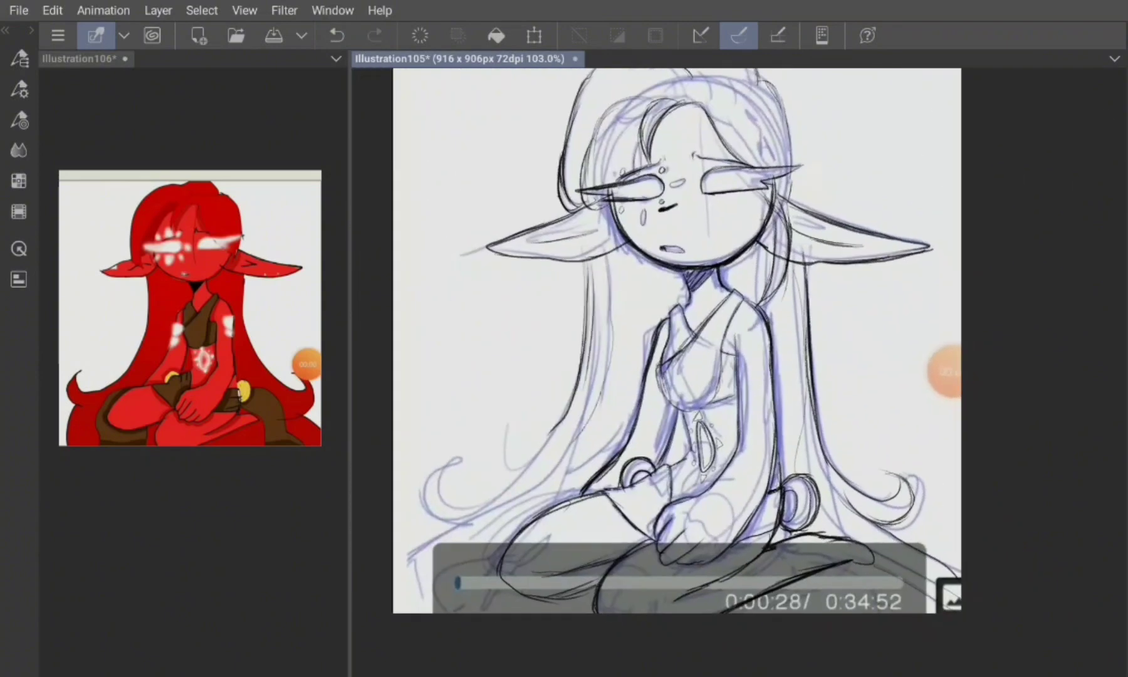
# Step: Ink the long hair on the left side from below the ear down to its curled tip and the spreading lower edge
pyautogui.moveTo(677, 338); pyautogui.dragTo(752, 282)
pyautogui.moveTo(539, 332); pyautogui.dragTo(464, 426)
pyautogui.moveTo(464, 338)
pyautogui.mouseDown()
pyautogui.moveTo(539, 433)
pyautogui.moveTo(505, 521)
pyautogui.mouseUp()
pyautogui.moveTo(520, 455); pyautogui.dragTo(504, 531)
pyautogui.moveTo(752, 282); pyautogui.dragTo(677, 338)
pyautogui.hotkey('ctrl', '+')
pyautogui.moveTo(690, 197); pyautogui.dragTo(570, 463)
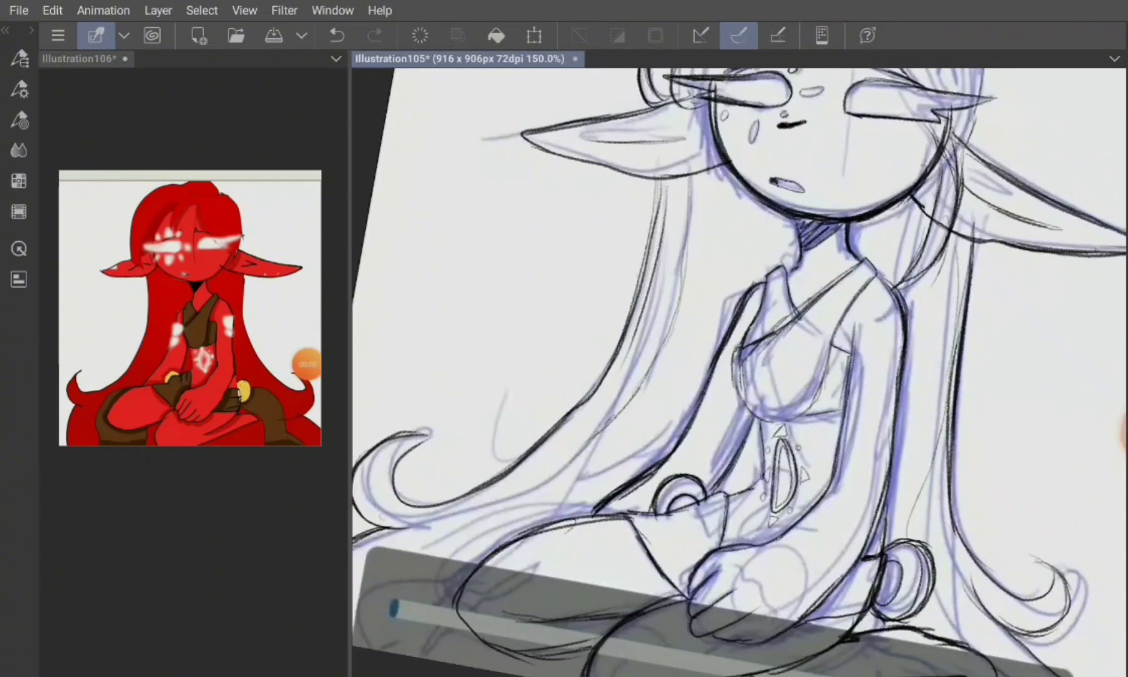
# Step: Ink short blush lines on the cheeks and thin diagonal hatching in the hair on both sides of the neck
pyautogui.hotkey('ctrl', '0')
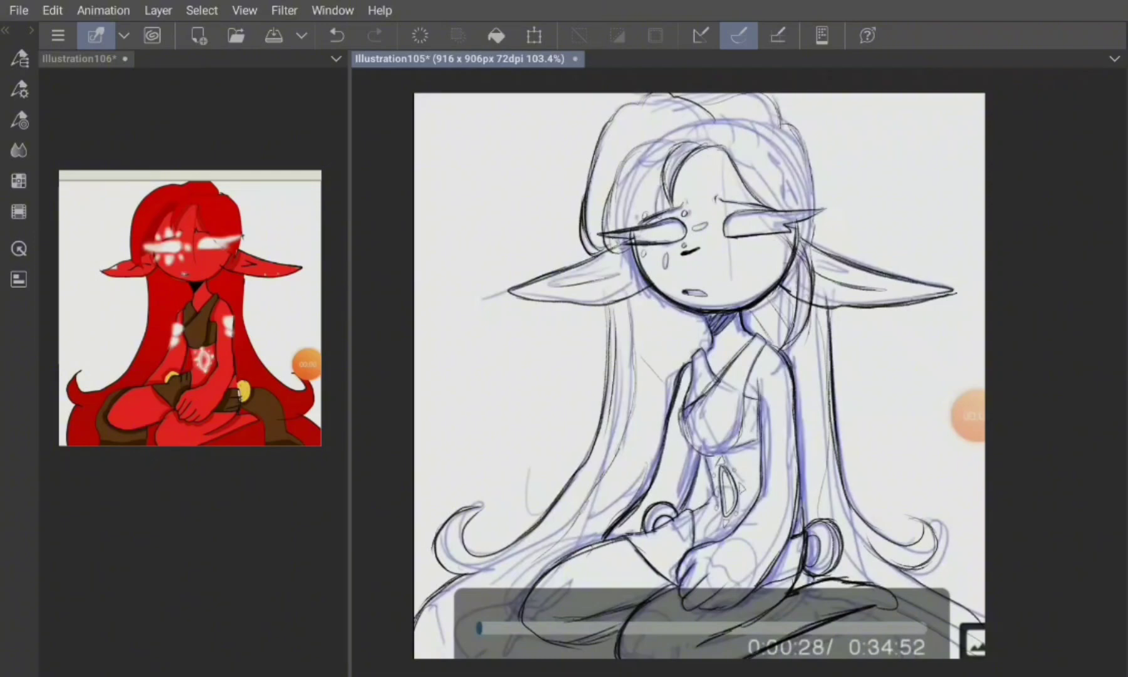
pyautogui.hotkey('ctrl', '+')
pyautogui.hotkey('ctrl', '+')
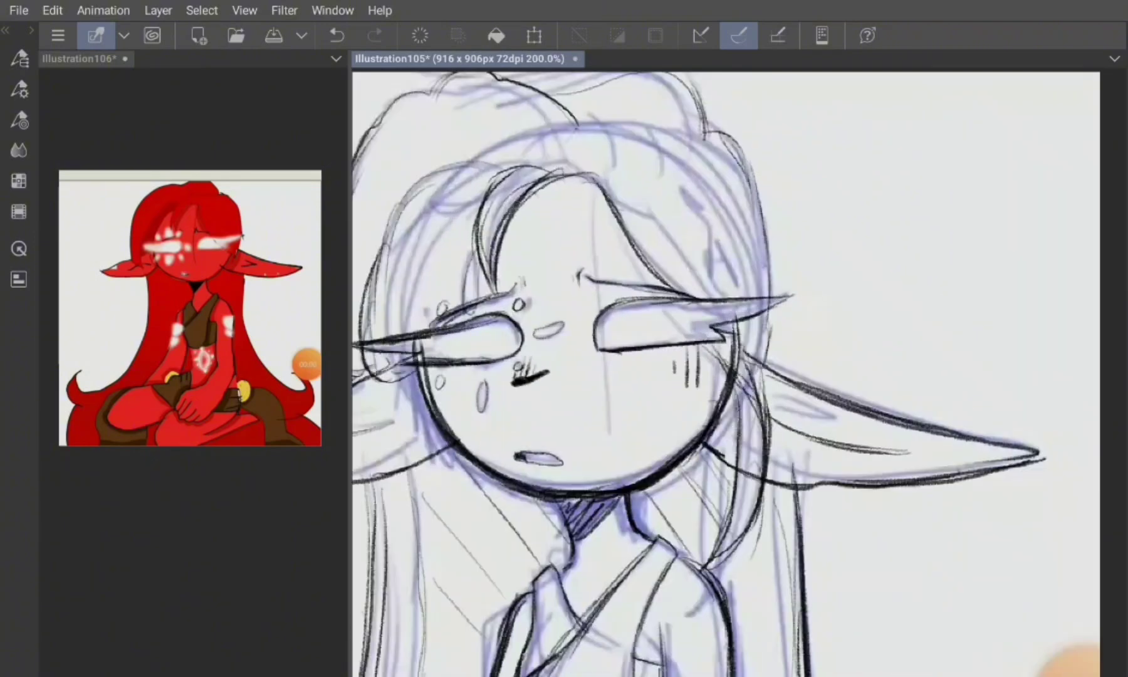
pyautogui.scroll(-5, 726, 373)
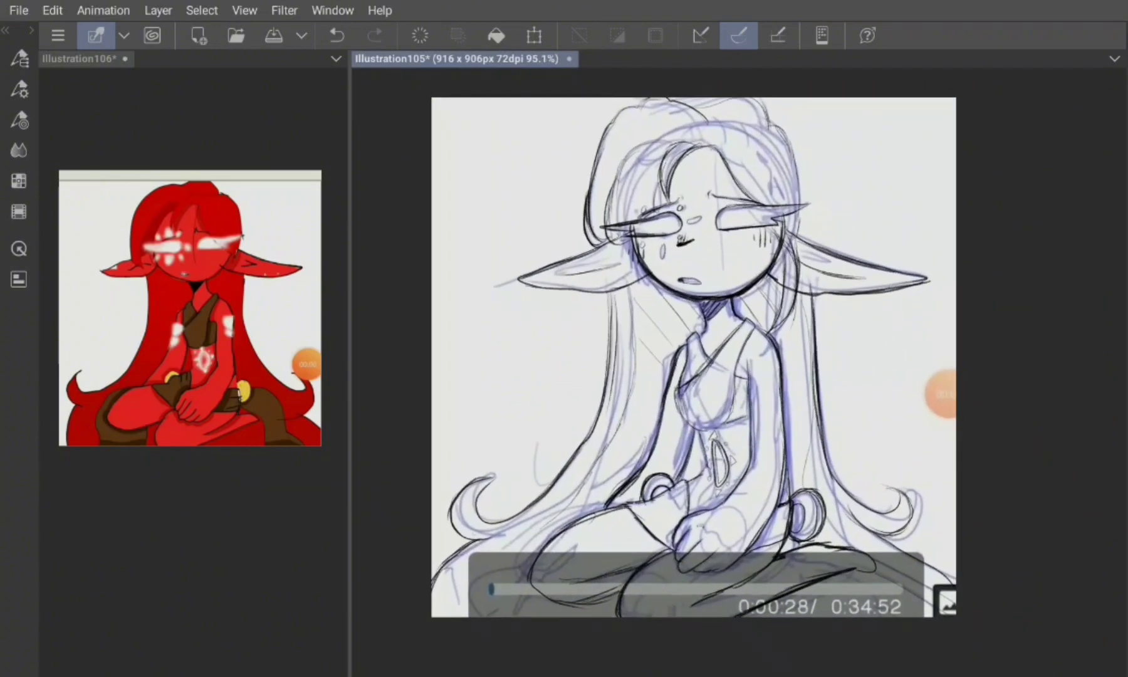
# Step: Save the illustration and hide the blue sketch on Layer 1
pyautogui.click(18, 10)
pyautogui.click(37, 143)
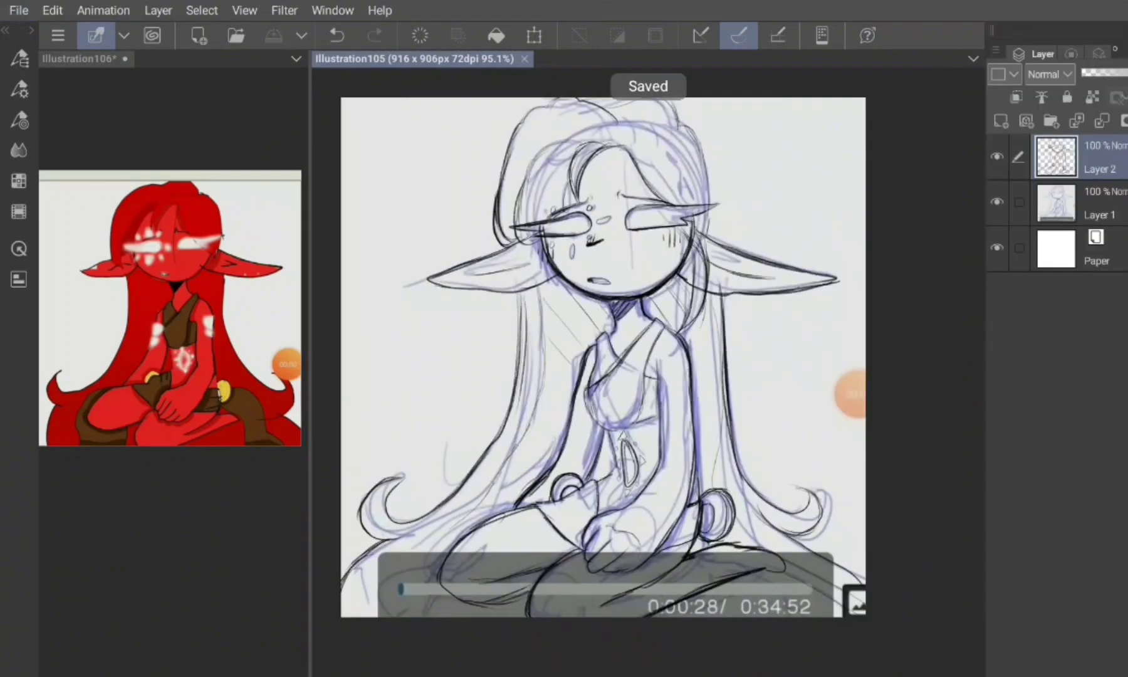
pyautogui.click(998, 202)
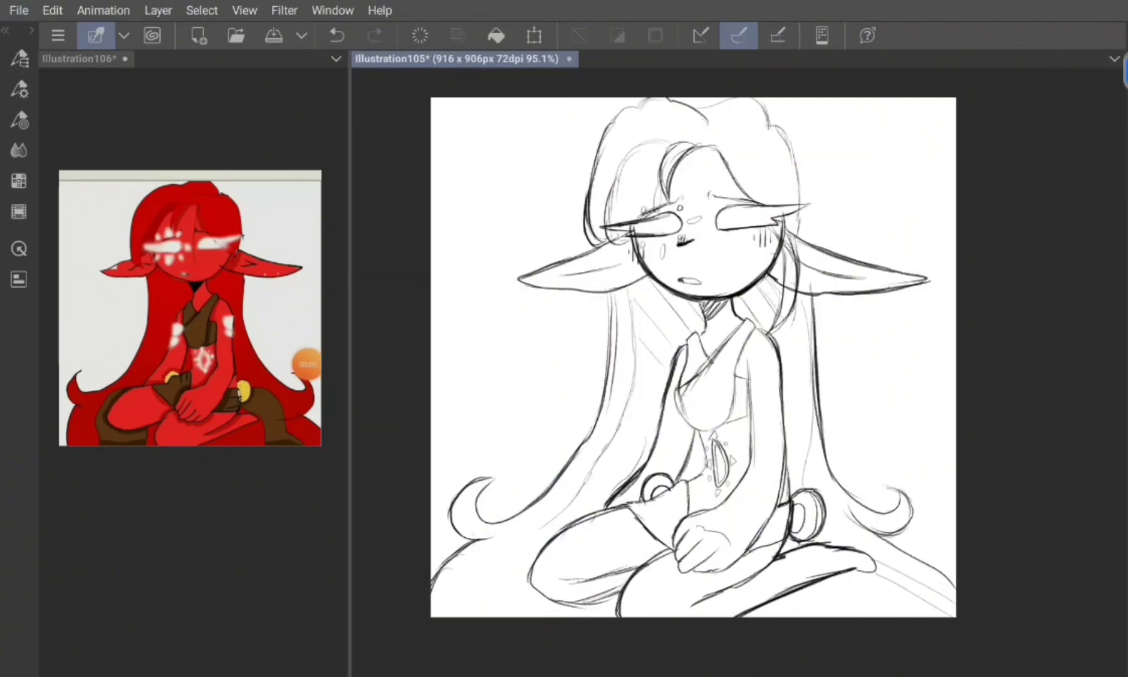
# Step: Open Illustration104 beside the drawing as the new reference image
pyautogui.click(188, 307)
pyautogui.click(19, 10)
pyautogui.click(37, 50)
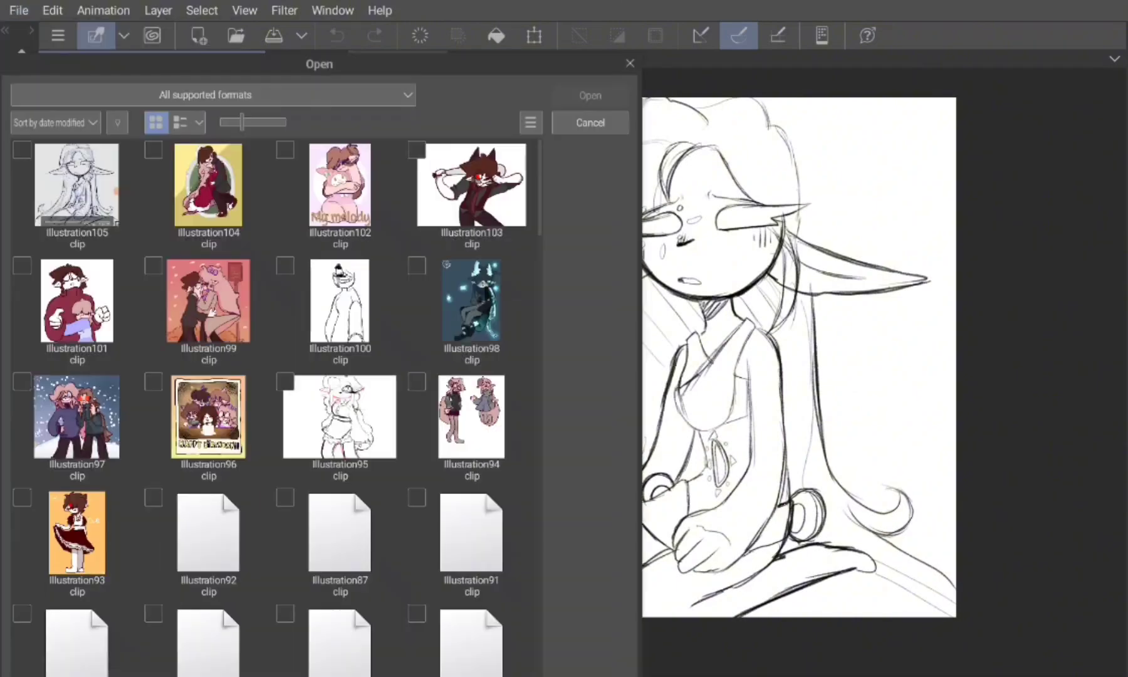
pyautogui.click(208, 185)
pyautogui.click(589, 95)
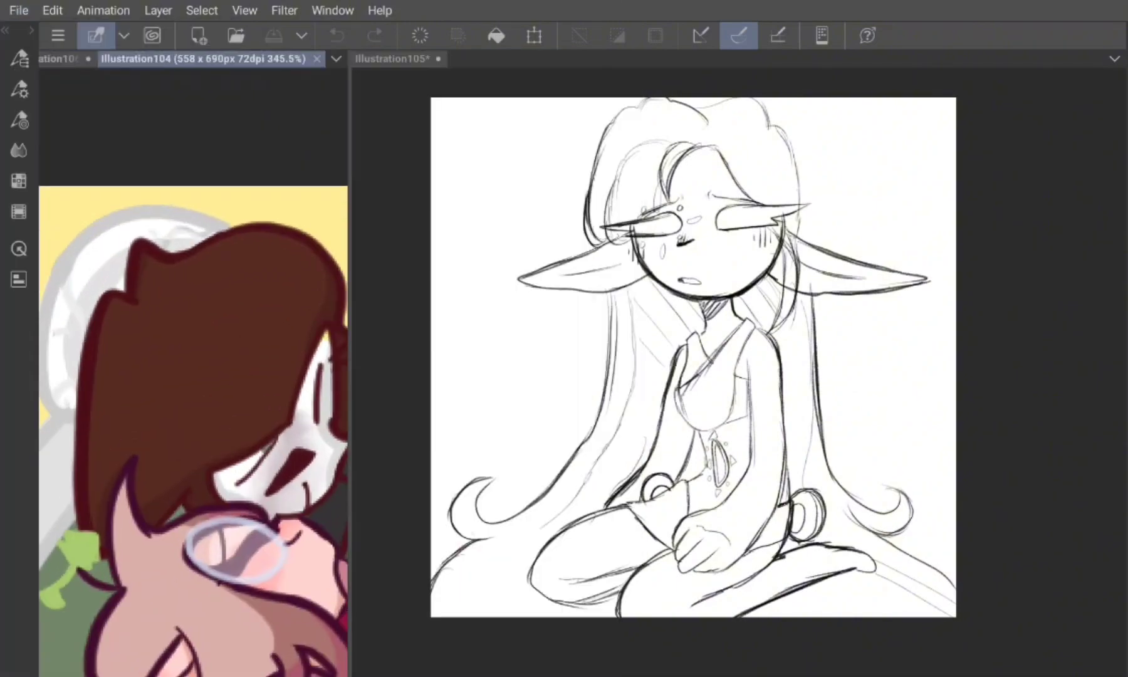
# Step: Add a new layer above Layer 2 and fade the black sketch on Layer 2 to grey
pyautogui.press('Tab')
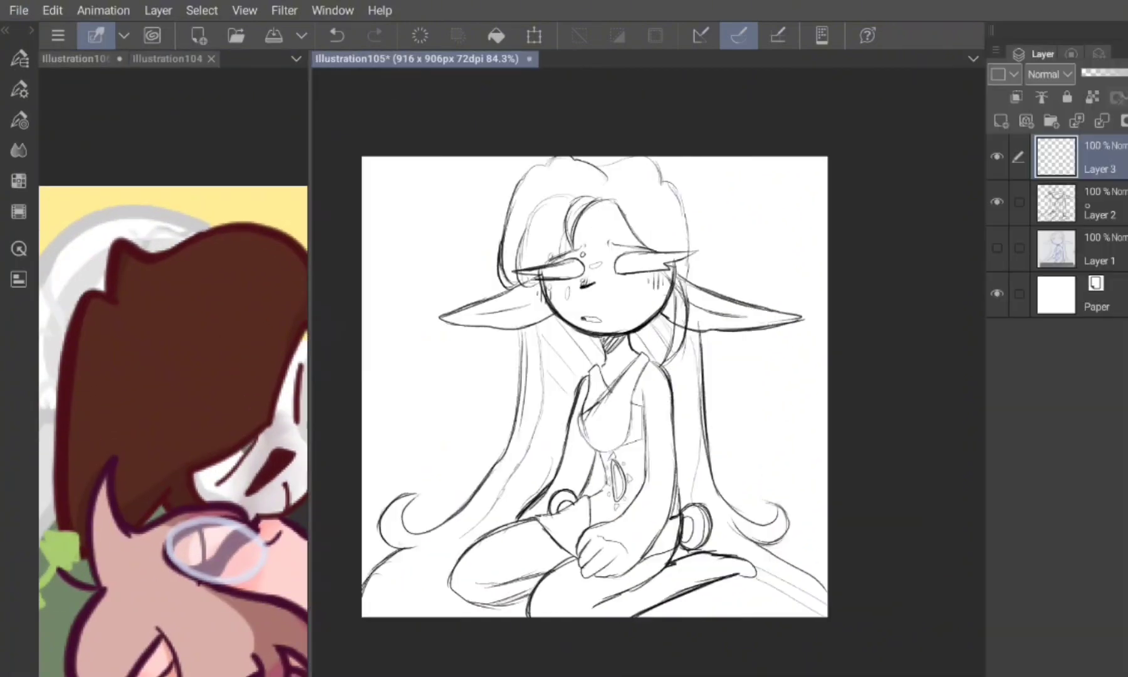
pyautogui.press('Tab')
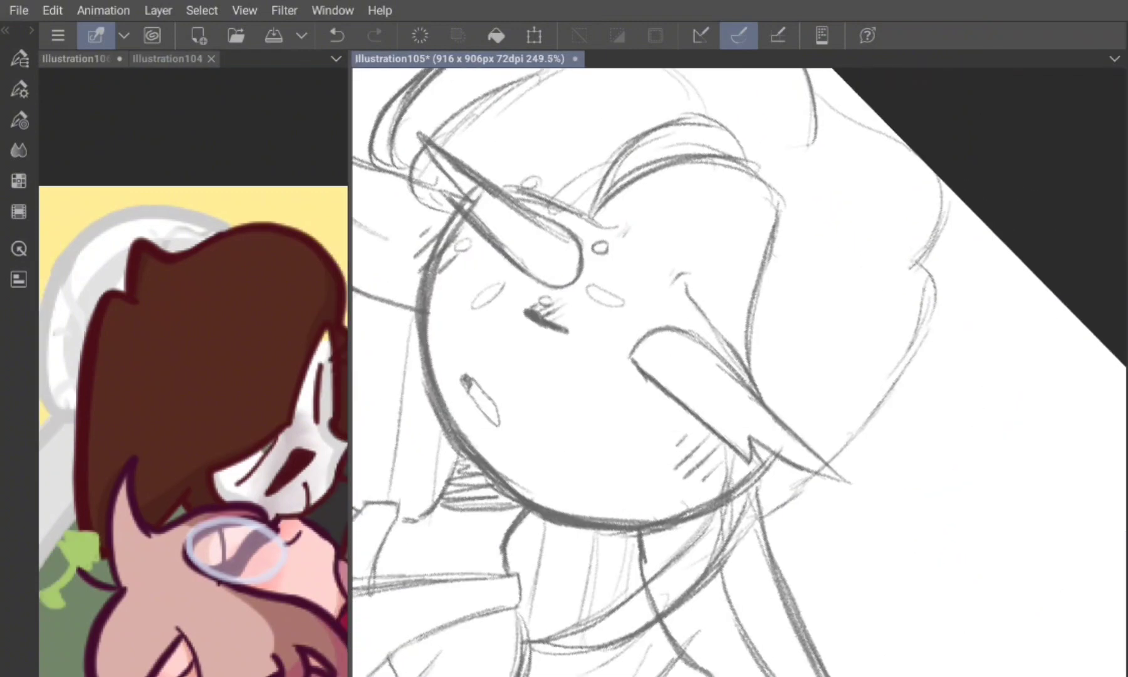
pyautogui.moveTo(461, 212); pyautogui.dragTo(419, 345)
pyautogui.click(336, 35)
pyautogui.moveTo(463, 216)
pyautogui.mouseDown()
pyautogui.moveTo(425, 379)
pyautogui.moveTo(457, 448)
pyautogui.moveTo(486, 465)
pyautogui.mouseUp()
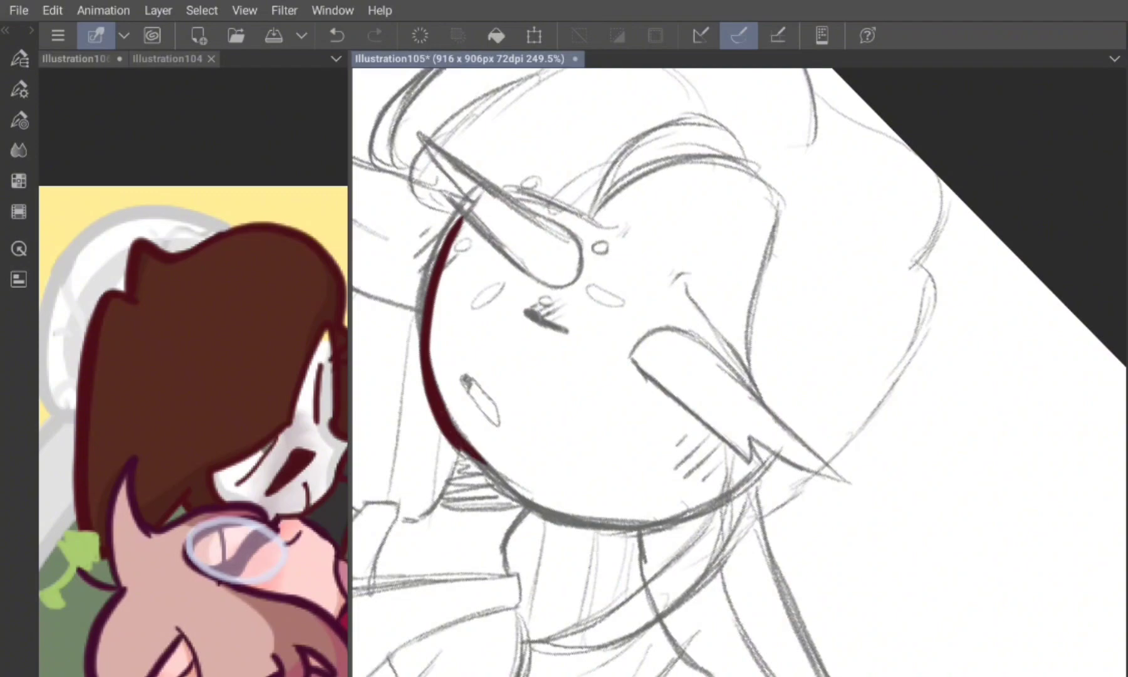
pyautogui.click(336, 35)
# Step: Ink the round face contour from the left-side cheek under the chin to the right-side eye in dark red
pyautogui.moveTo(432, 370)
pyautogui.mouseDown()
pyautogui.moveTo(498, 492)
pyautogui.moveTo(554, 517)
pyautogui.mouseUp()
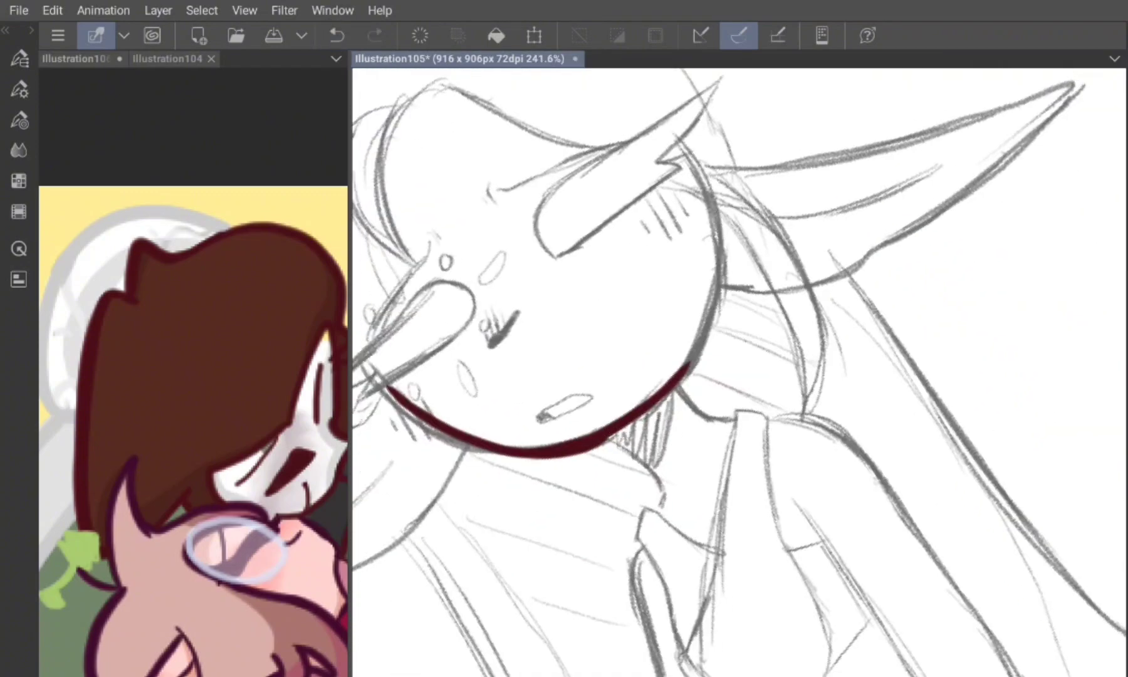
pyautogui.click(337, 35)
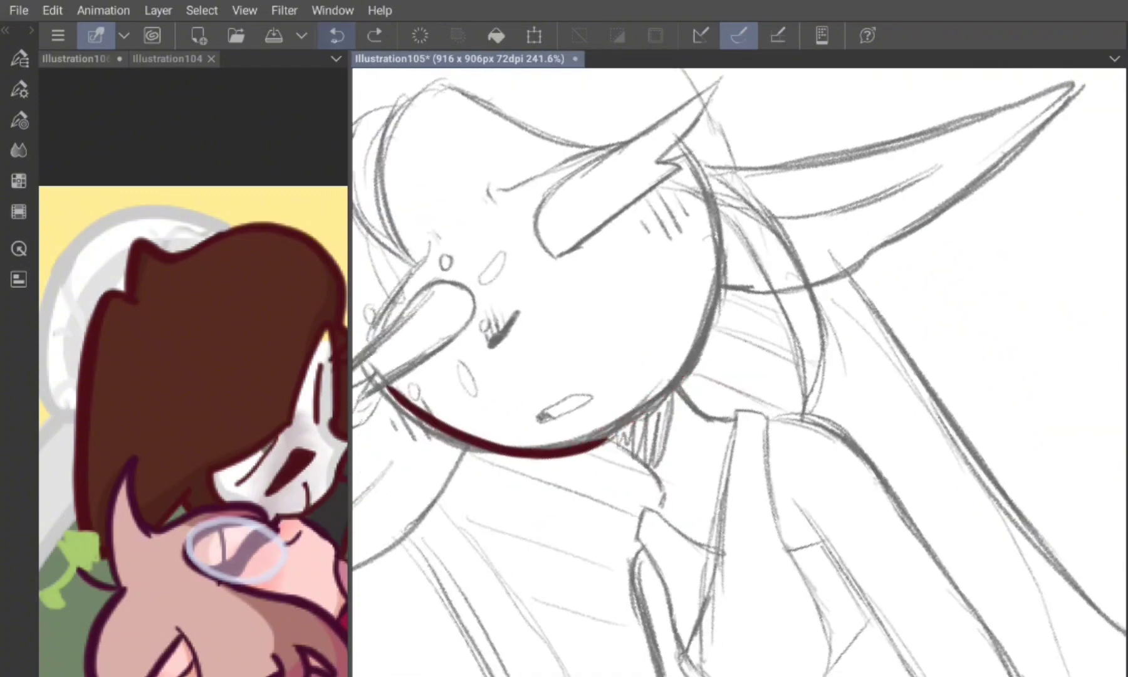
pyautogui.click(336, 35)
pyautogui.moveTo(682, 144)
pyautogui.mouseDown()
pyautogui.moveTo(718, 225)
pyautogui.moveTo(675, 386)
pyautogui.moveTo(597, 440)
pyautogui.moveTo(465, 294)
pyautogui.moveTo(520, 120)
pyautogui.mouseUp()
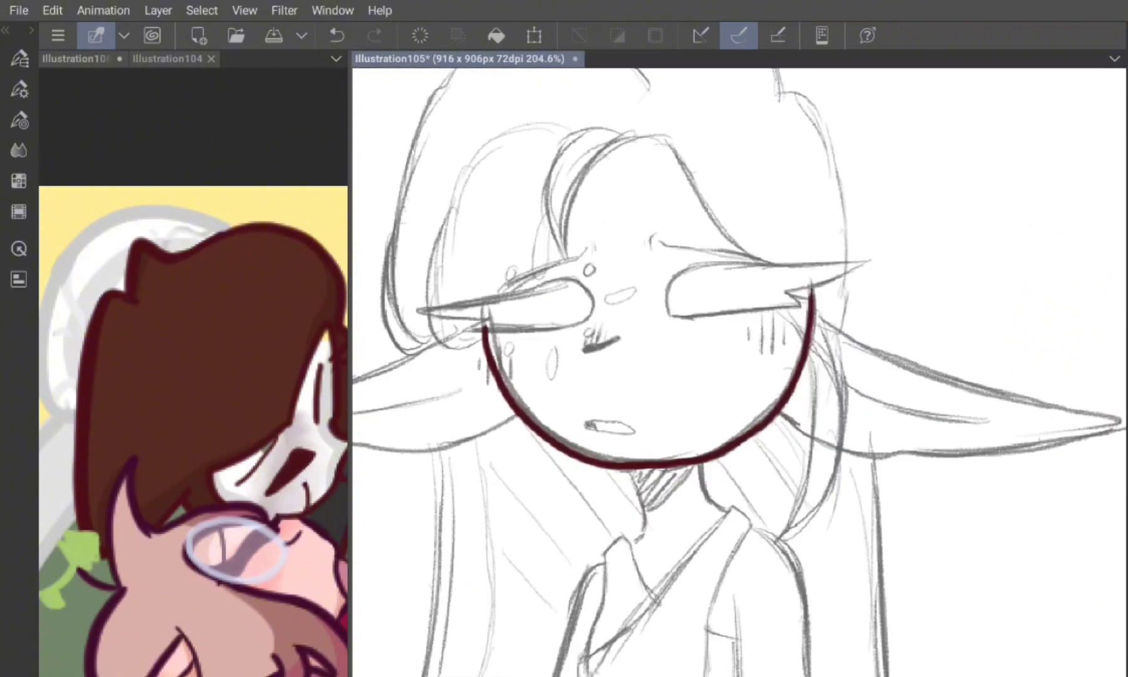
# Step: Ink both pointed ears in dark red, each with a single inner fold line
pyautogui.moveTo(614, 279)
pyautogui.mouseDown()
pyautogui.moveTo(600, 517)
pyautogui.moveTo(694, 383)
pyautogui.moveTo(711, 269)
pyautogui.mouseUp()
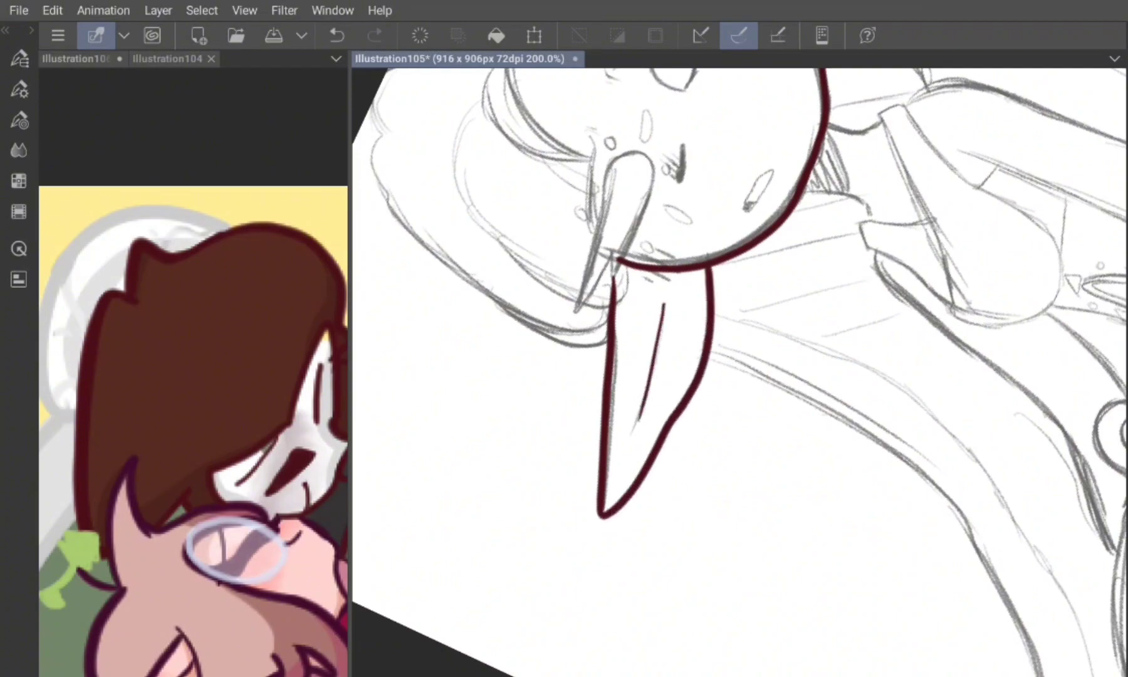
pyautogui.moveTo(565, 447)
pyautogui.mouseDown()
pyautogui.moveTo(712, 125)
pyautogui.moveTo(734, 370)
pyautogui.moveTo(699, 502)
pyautogui.mouseUp()
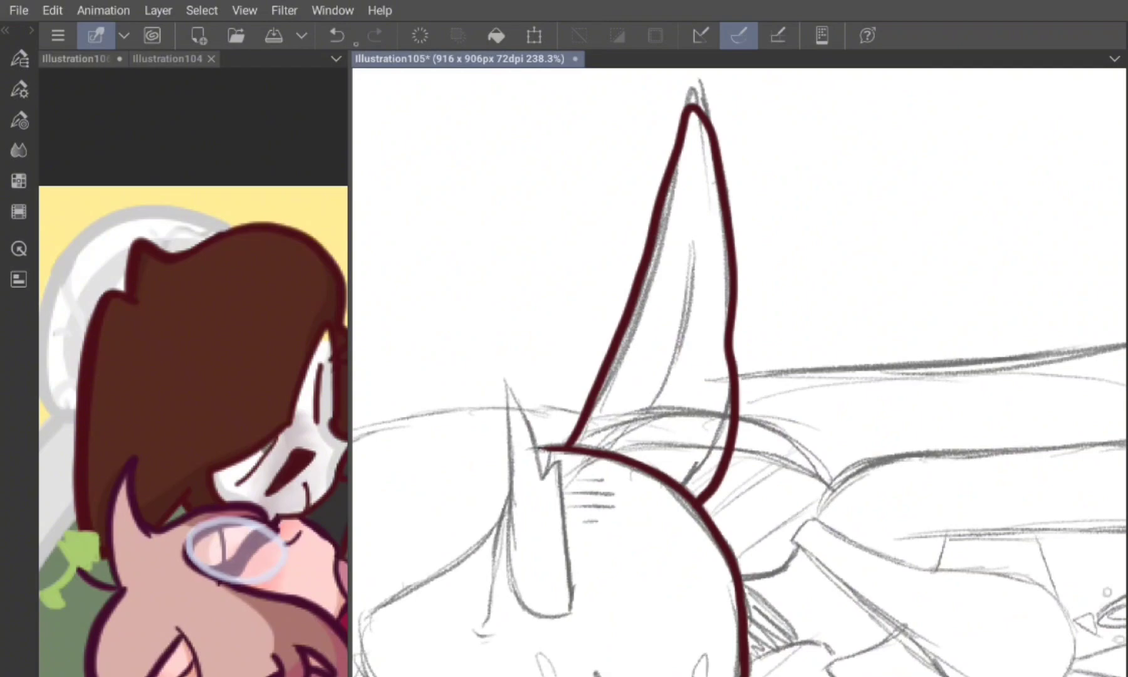
pyautogui.hotkey('ctrl', 'z')
pyautogui.moveTo(564, 446)
pyautogui.mouseDown()
pyautogui.moveTo(682, 188)
pyautogui.moveTo(692, 120)
pyautogui.moveTo(734, 254)
pyautogui.moveTo(728, 438)
pyautogui.moveTo(690, 495)
pyautogui.mouseUp()
pyautogui.moveTo(694, 241); pyautogui.dragTo(649, 417)
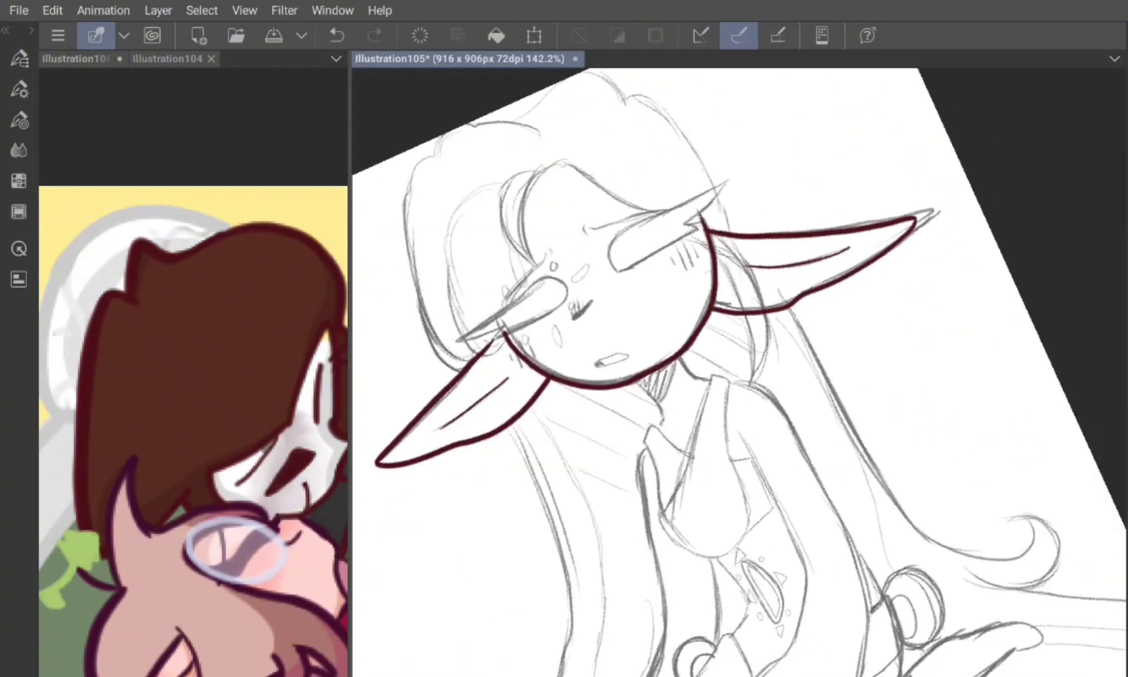
# Step: Ink the neck with its under-chin shadow edge and both long contours of the right-side arm in dark red
pyautogui.moveTo(651, 341); pyautogui.dragTo(661, 414)
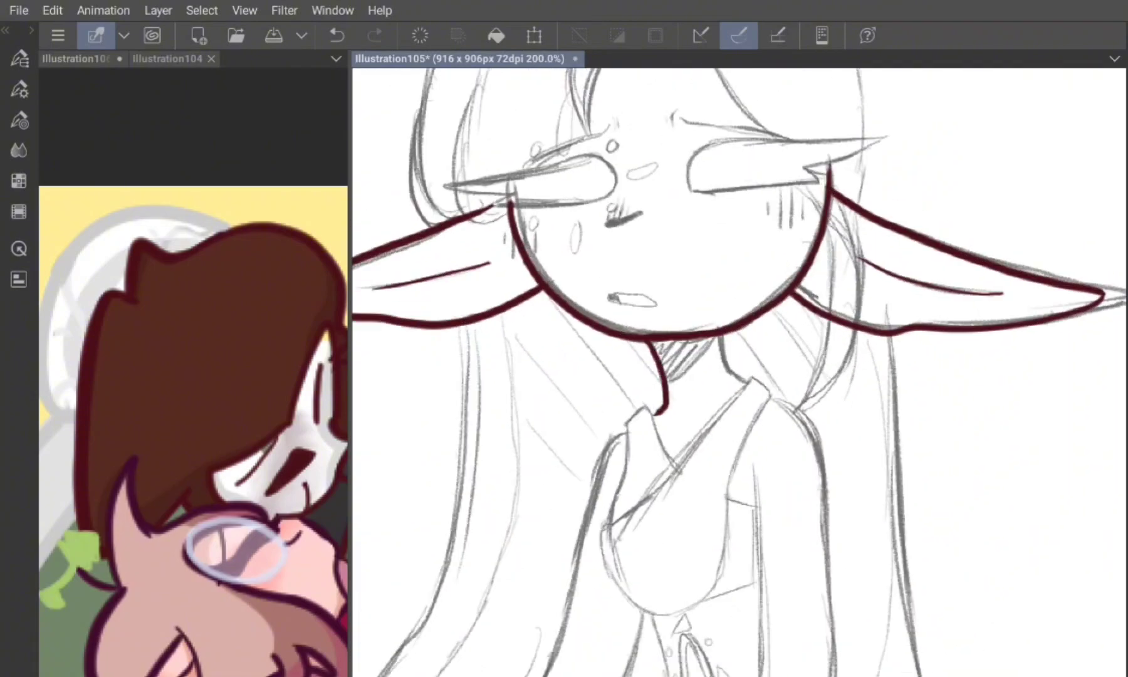
pyautogui.scroll(2, 740, 370)
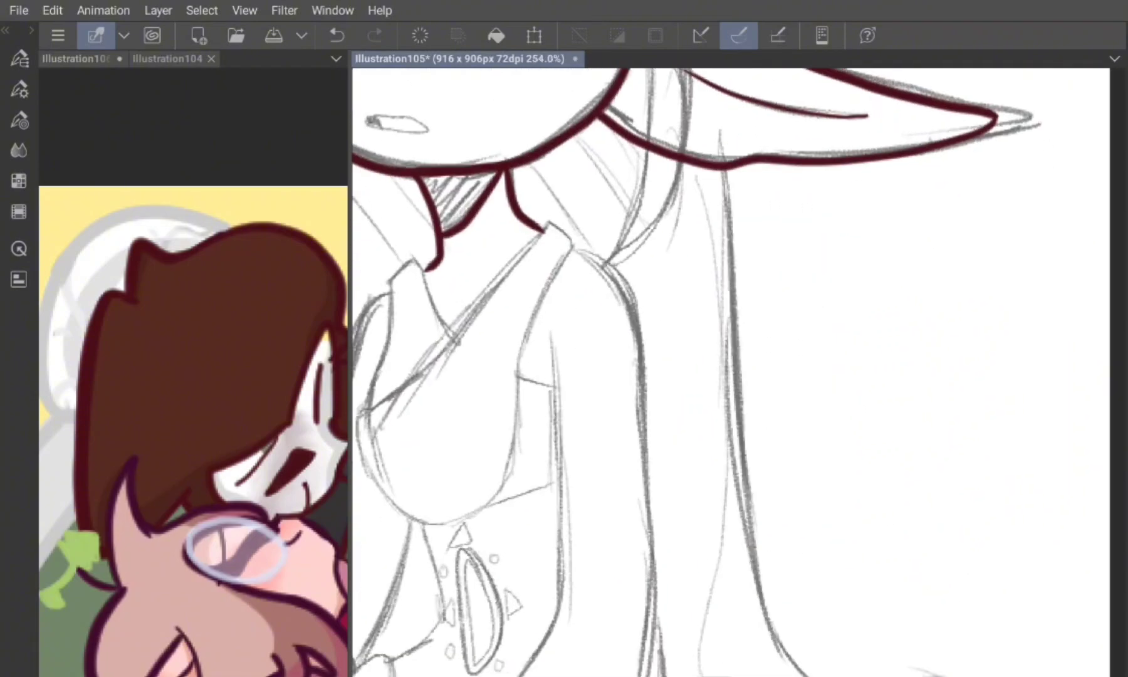
pyautogui.moveTo(572, 245)
pyautogui.mouseDown()
pyautogui.moveTo(635, 332)
pyautogui.moveTo(642, 429)
pyautogui.mouseUp()
pyautogui.moveTo(549, 333); pyautogui.dragTo(564, 611)
pyautogui.scroll(-1, 730, 369)
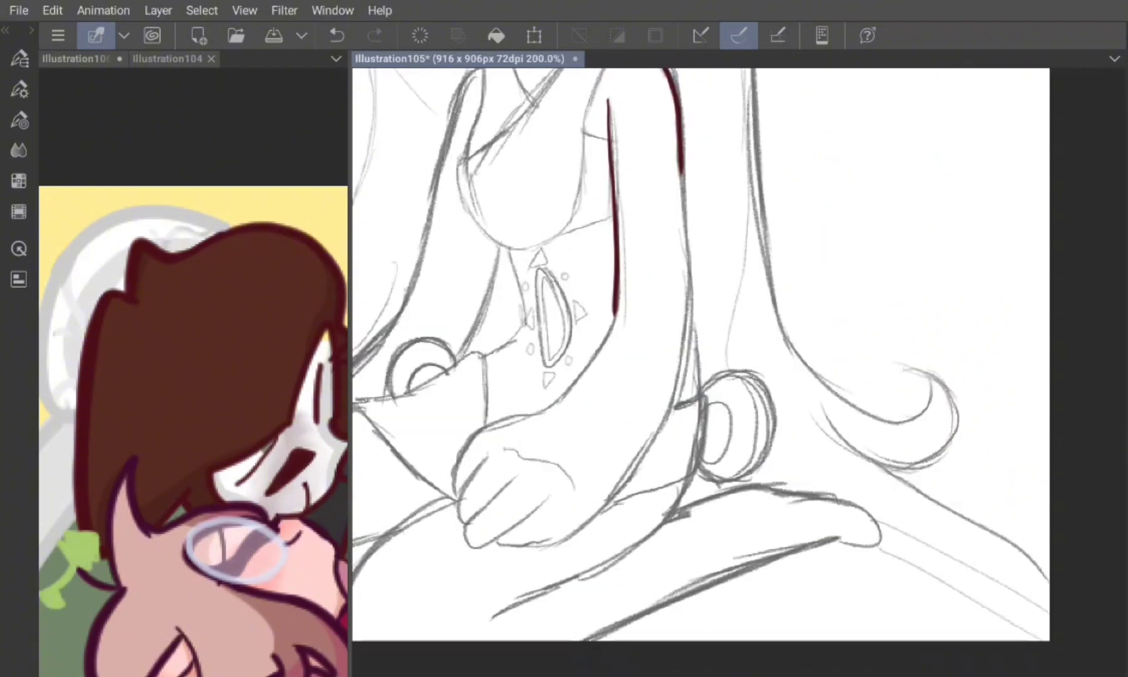
pyautogui.moveTo(626, 72)
pyautogui.mouseDown()
pyautogui.moveTo(683, 307)
pyautogui.moveTo(621, 557)
pyautogui.moveTo(551, 611)
pyautogui.mouseUp()
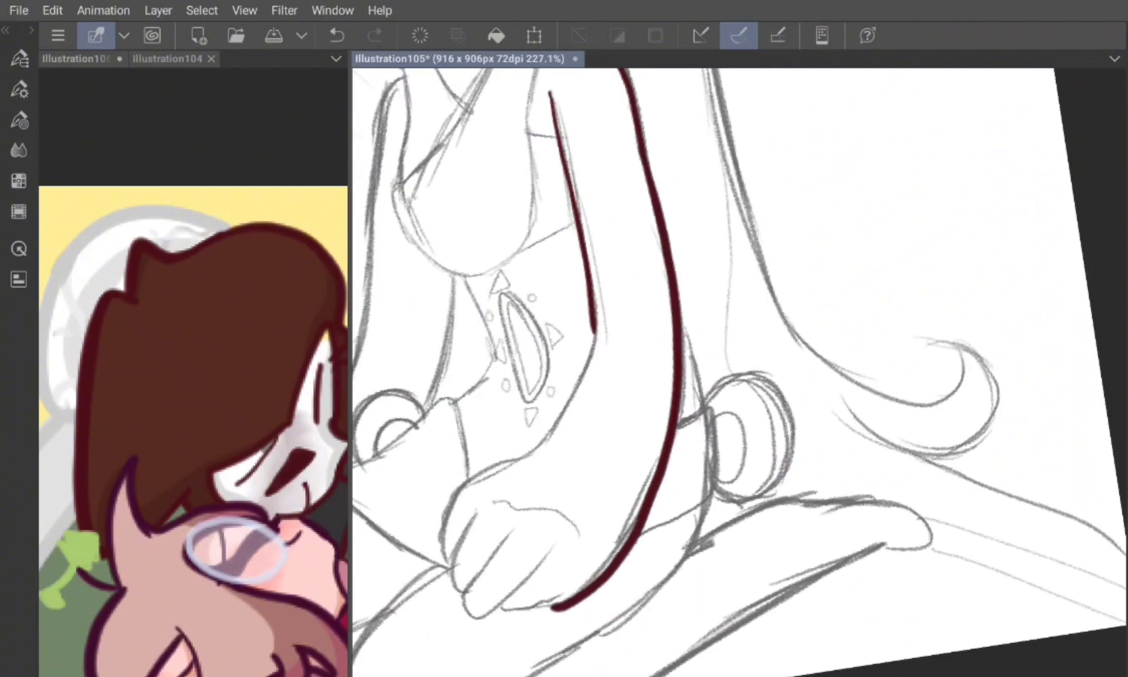
# Step: Ink the resting hand with its separate fingers and continue the inner forearm contour from the elbow to the wrist
pyautogui.scroll(3, 690, 376)
pyautogui.moveTo(674, 432); pyautogui.dragTo(646, 554)
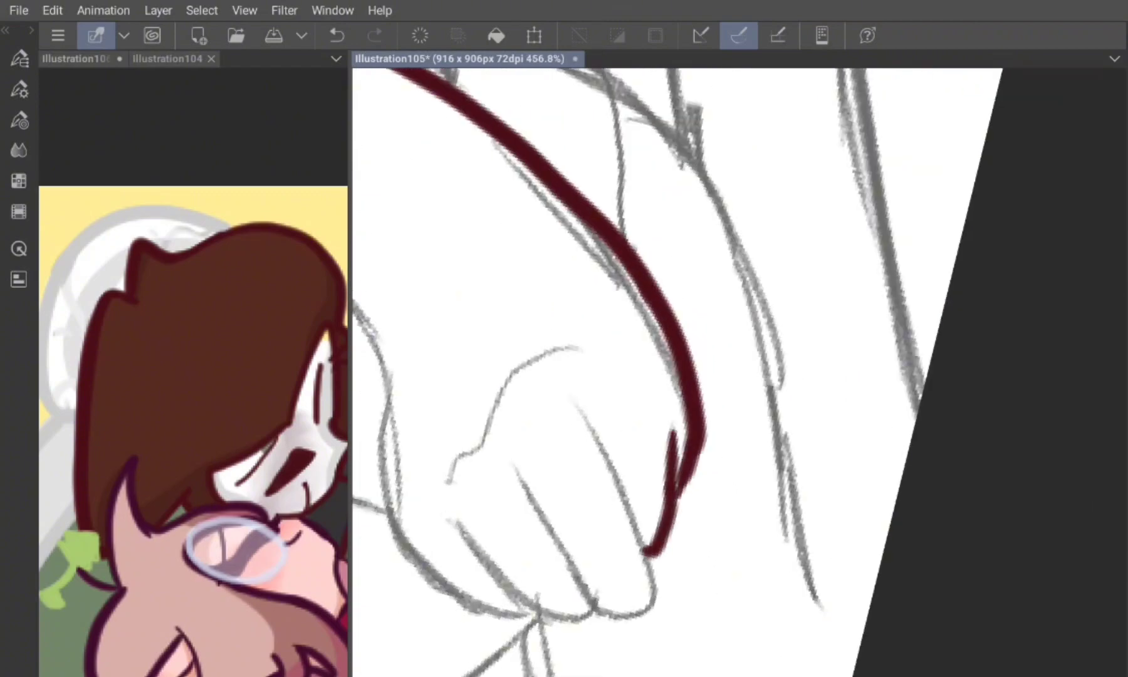
pyautogui.moveTo(574, 404)
pyautogui.mouseDown()
pyautogui.moveTo(640, 533)
pyautogui.moveTo(645, 612)
pyautogui.moveTo(520, 478)
pyautogui.mouseUp()
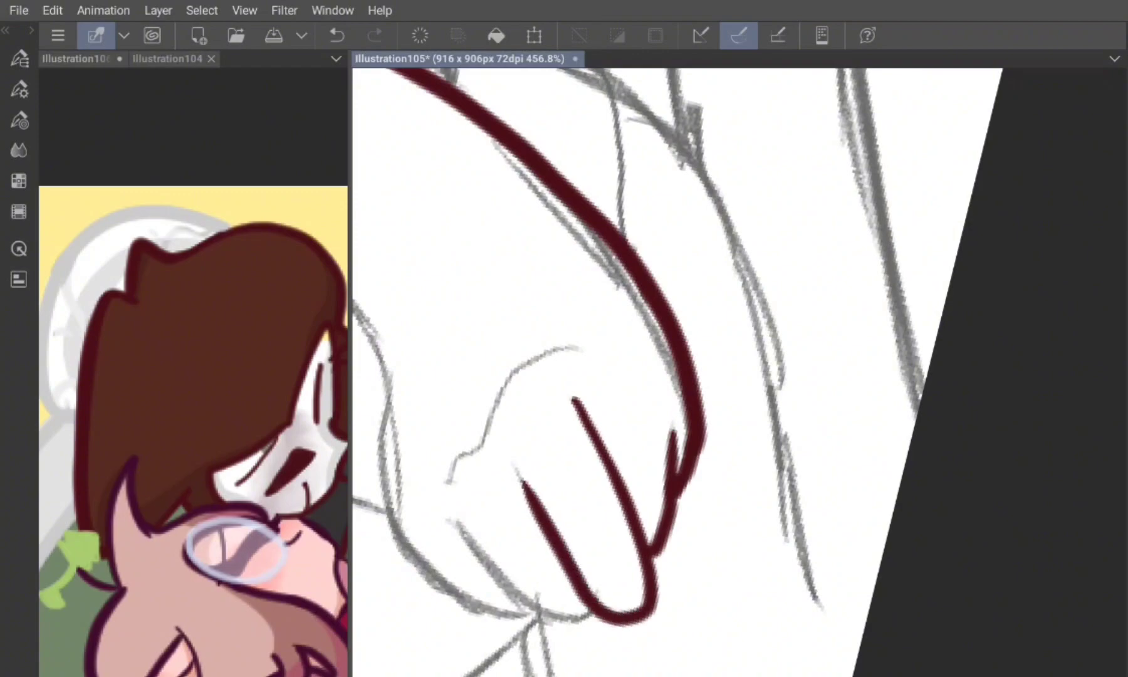
pyautogui.scroll(1, 689, 376)
pyautogui.moveTo(599, 573); pyautogui.dragTo(511, 379)
pyautogui.moveTo(530, 520)
pyautogui.mouseDown()
pyautogui.moveTo(467, 254)
pyautogui.moveTo(529, 176)
pyautogui.mouseUp()
pyautogui.scroll(-2, 740, 370)
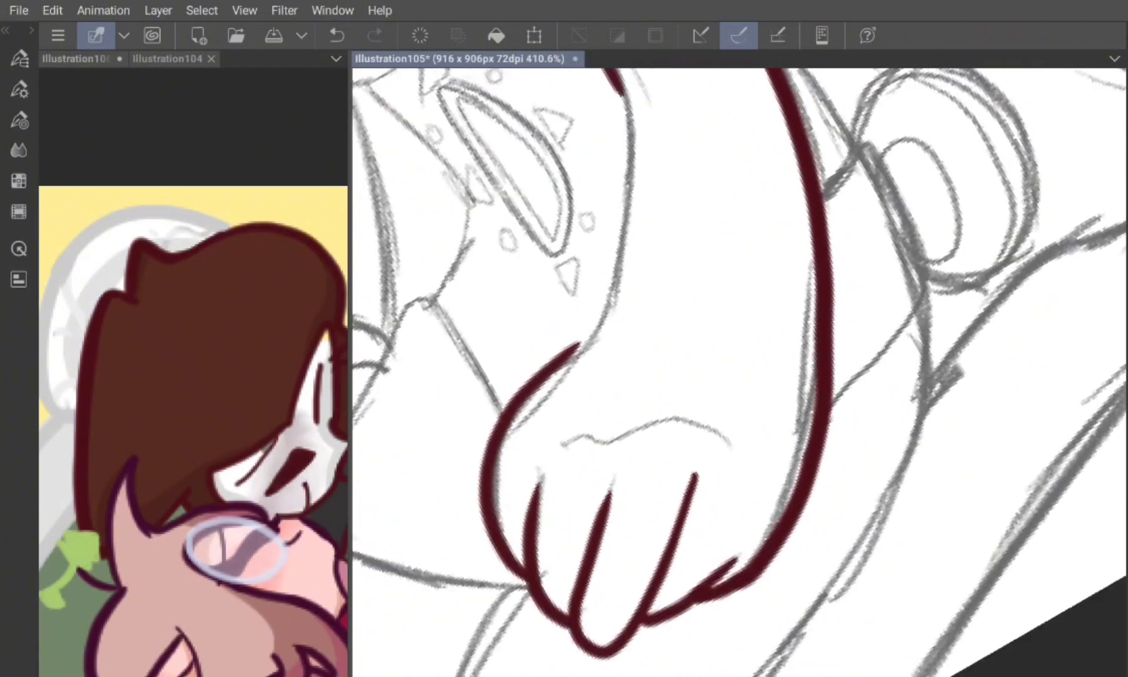
pyautogui.moveTo(545, 427)
pyautogui.mouseDown()
pyautogui.moveTo(648, 269)
pyautogui.moveTo(632, 105)
pyautogui.mouseUp()
pyautogui.scroll(-2, 740, 370)
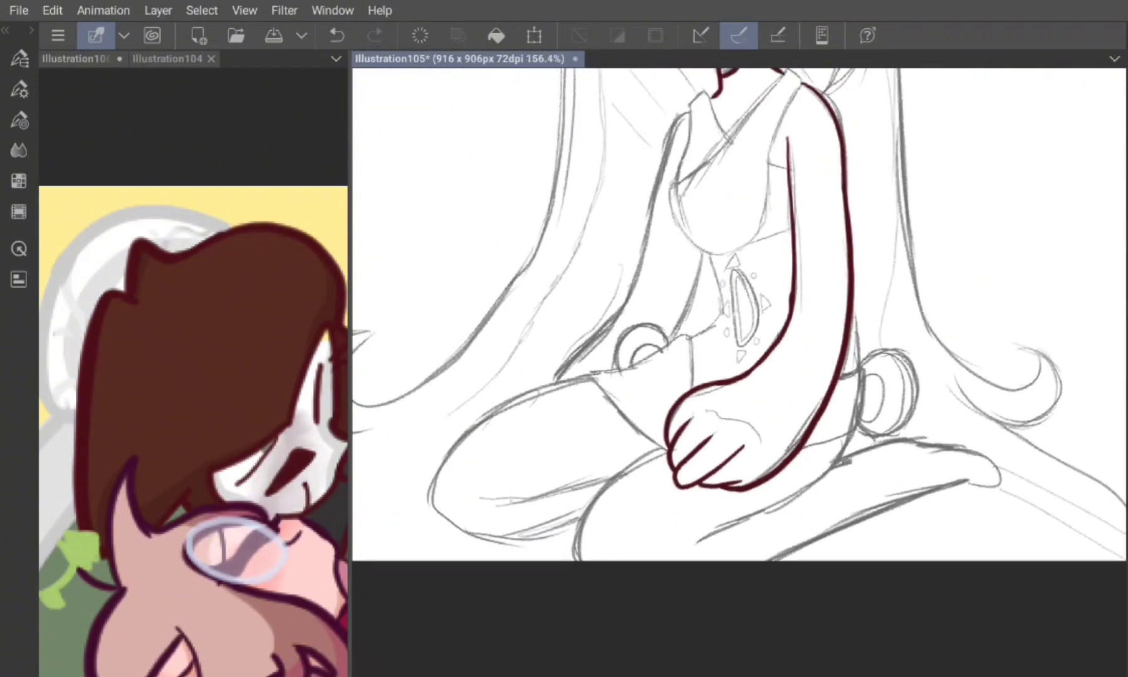
# Step: Ink the outer and inner contours of the left-side arm from the shoulder down to the hip
pyautogui.scroll(1, 740, 370)
pyautogui.moveTo(549, 342)
pyautogui.mouseDown()
pyautogui.moveTo(616, 373)
pyautogui.moveTo(668, 442)
pyautogui.mouseUp()
pyautogui.scroll(-3, 739, 370)
pyautogui.scroll(2, 739, 370)
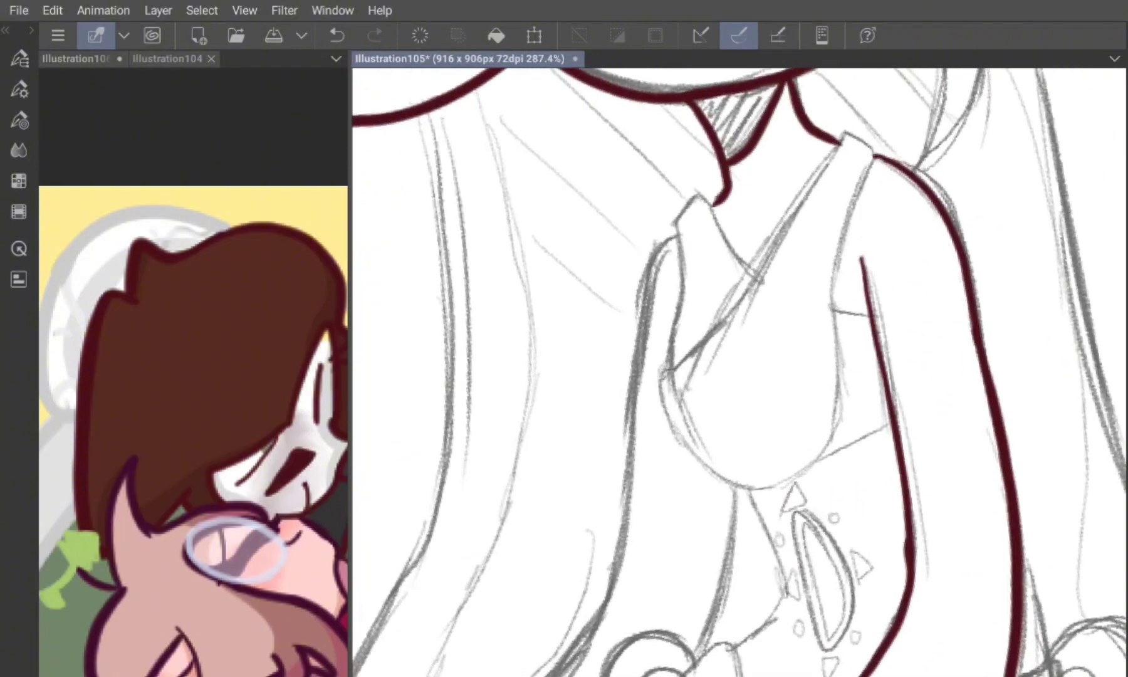
pyautogui.moveTo(649, 279)
pyautogui.mouseDown()
pyautogui.moveTo(617, 560)
pyautogui.moveTo(591, 628)
pyautogui.mouseUp()
pyautogui.scroll(1, 739, 370)
pyautogui.moveTo(684, 325); pyautogui.dragTo(579, 520)
pyautogui.moveTo(812, 165); pyautogui.dragTo(799, 364)
pyautogui.scroll(-1, 739, 370)
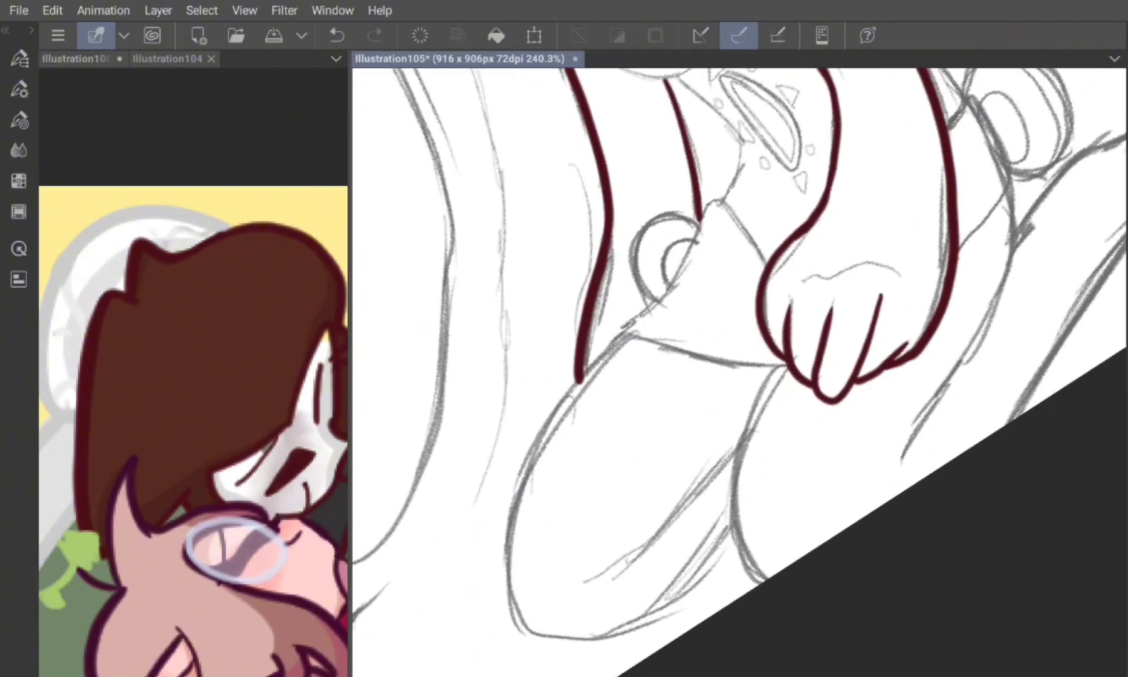
# Step: Ink the left-side folded leg around the knee with its inner crease, and the adjoining curve of the front leg
pyautogui.moveTo(589, 245)
pyautogui.mouseDown()
pyautogui.moveTo(517, 504)
pyautogui.moveTo(561, 620)
pyautogui.mouseUp()
pyautogui.scroll(1, 740, 370)
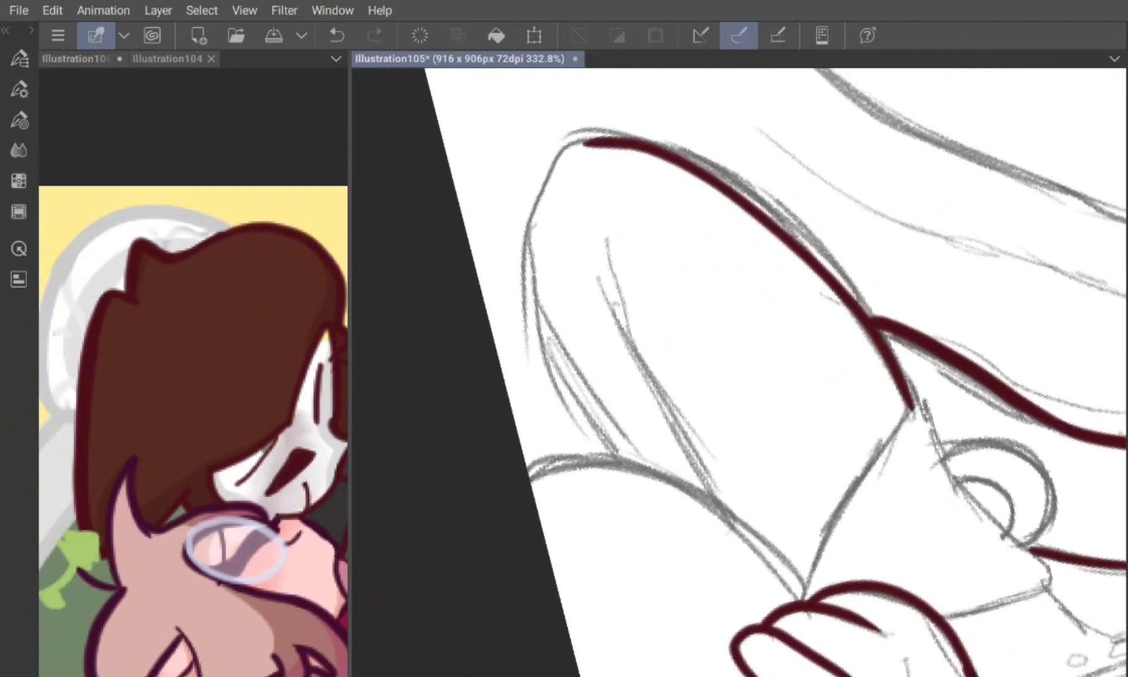
pyautogui.moveTo(595, 143)
pyautogui.mouseDown()
pyautogui.moveTo(564, 164)
pyautogui.moveTo(552, 346)
pyautogui.moveTo(605, 458)
pyautogui.mouseUp()
pyautogui.moveTo(597, 280); pyautogui.dragTo(669, 413)
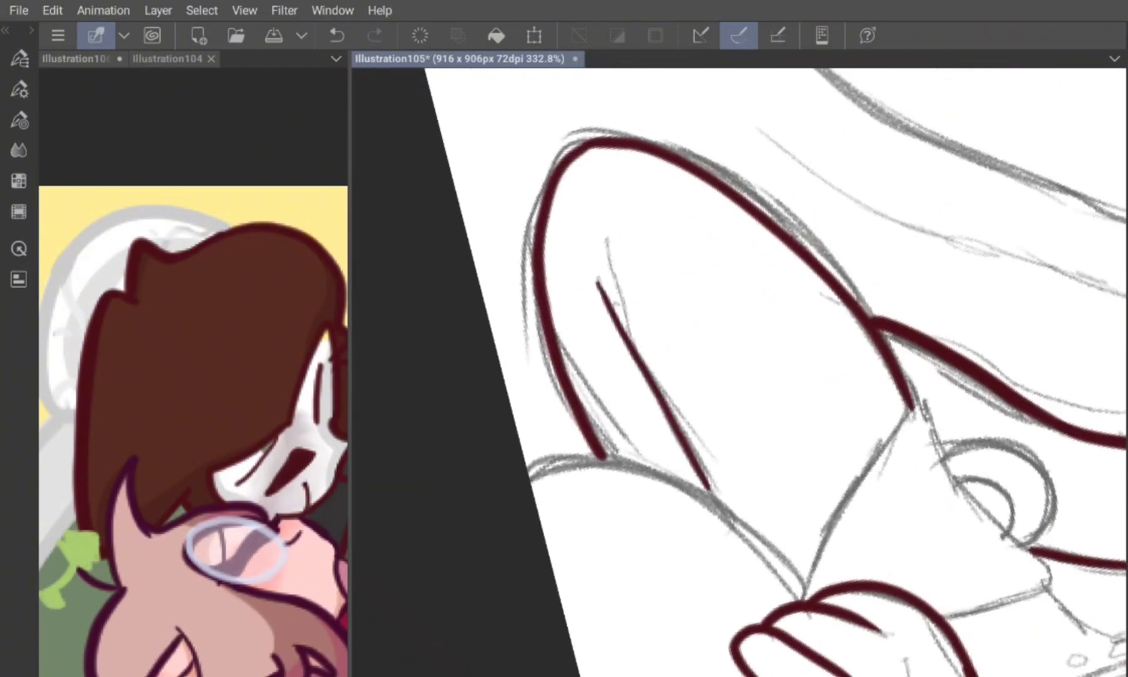
pyautogui.scroll(-2, 739, 370)
pyautogui.moveTo(630, 354); pyautogui.dragTo(641, 571)
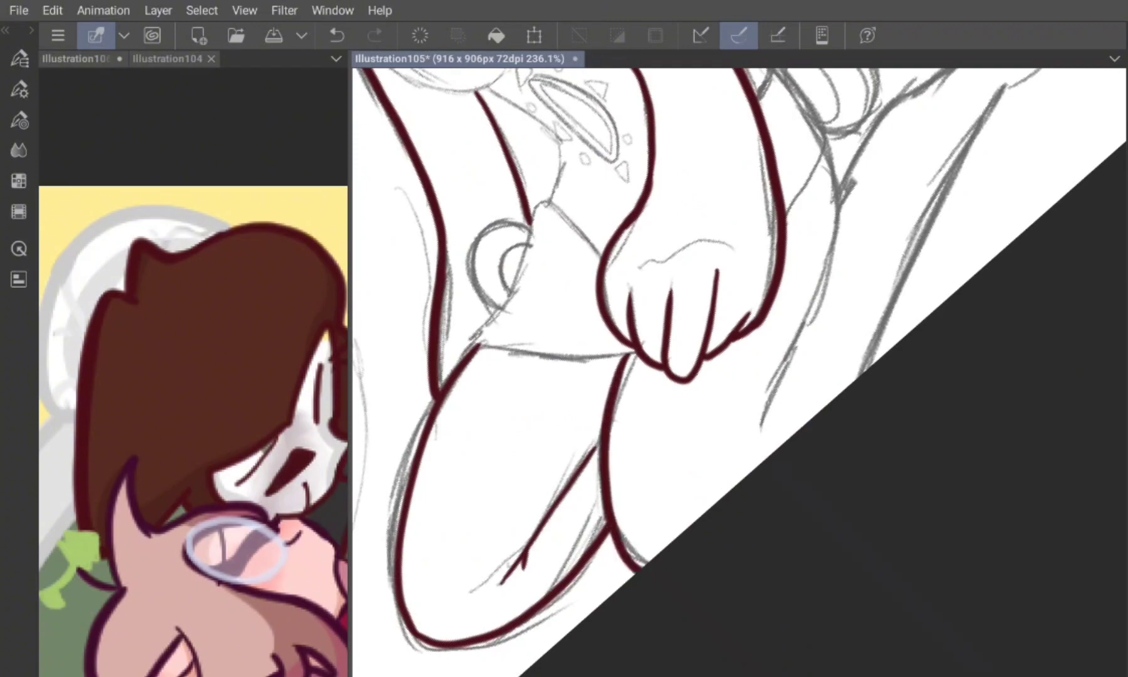
# Step: Ink the folded front leg's inner crease and the complete outline of its foot in dark red
pyautogui.scroll(1, 740, 370)
pyautogui.moveTo(627, 268)
pyautogui.mouseDown()
pyautogui.moveTo(642, 399)
pyautogui.moveTo(592, 557)
pyautogui.mouseUp()
pyautogui.scroll(1, 740, 370)
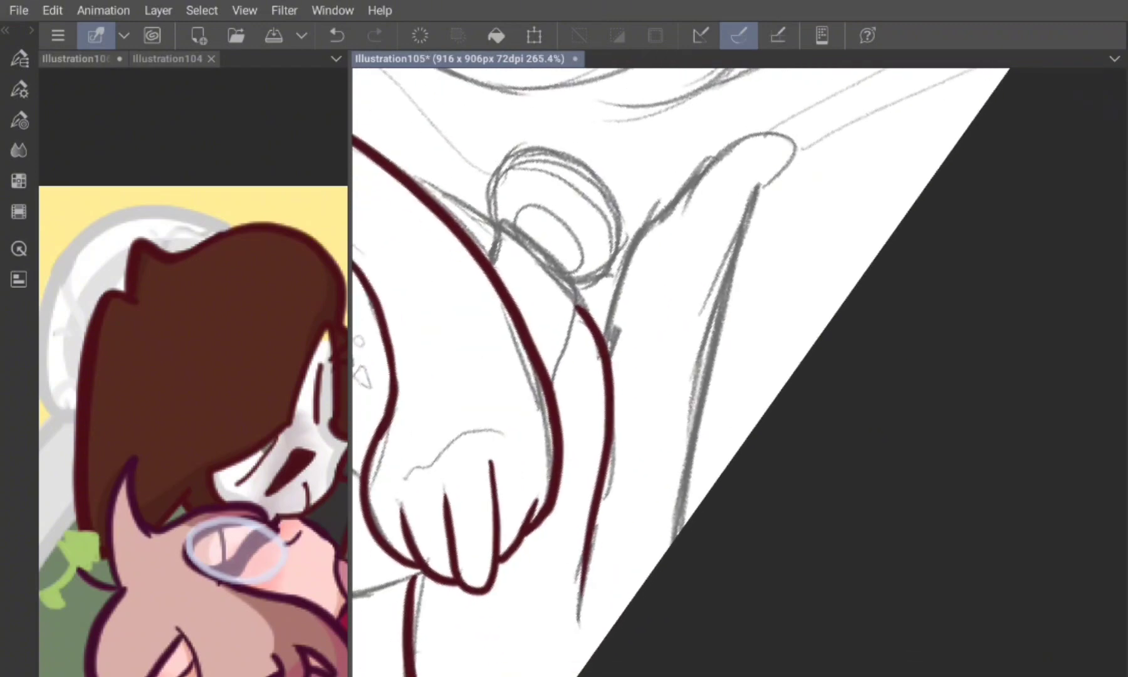
pyautogui.moveTo(680, 529)
pyautogui.mouseDown()
pyautogui.moveTo(774, 128)
pyautogui.moveTo(620, 263)
pyautogui.mouseUp()
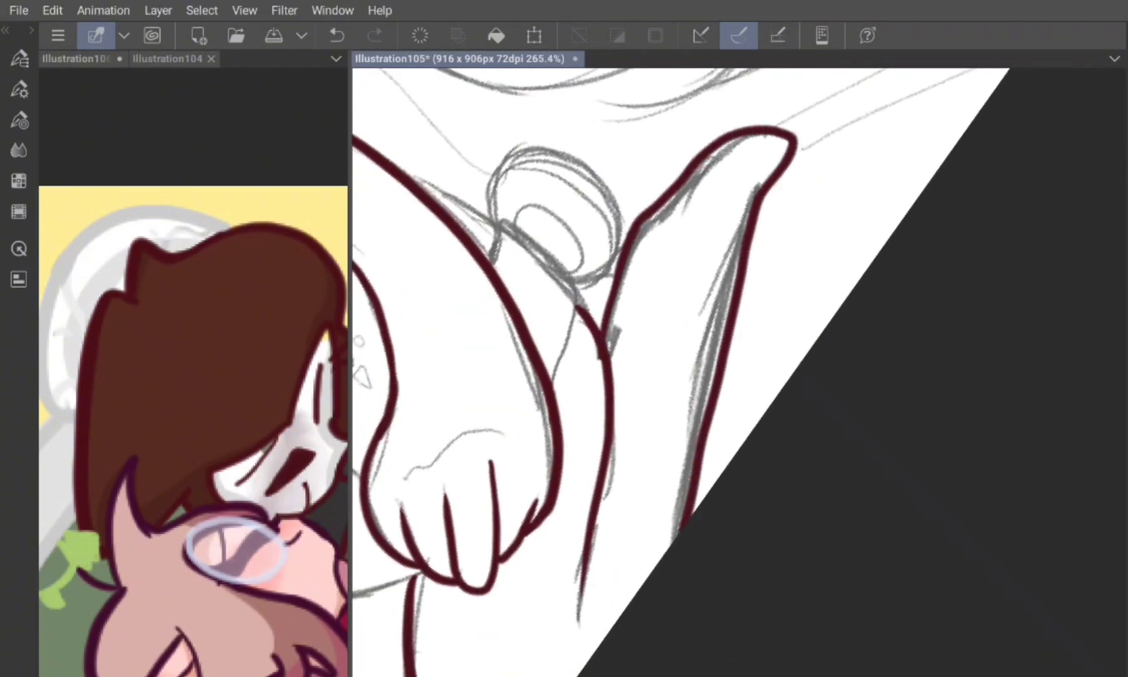
pyautogui.scroll(-3, 739, 370)
pyautogui.scroll(2, 739, 370)
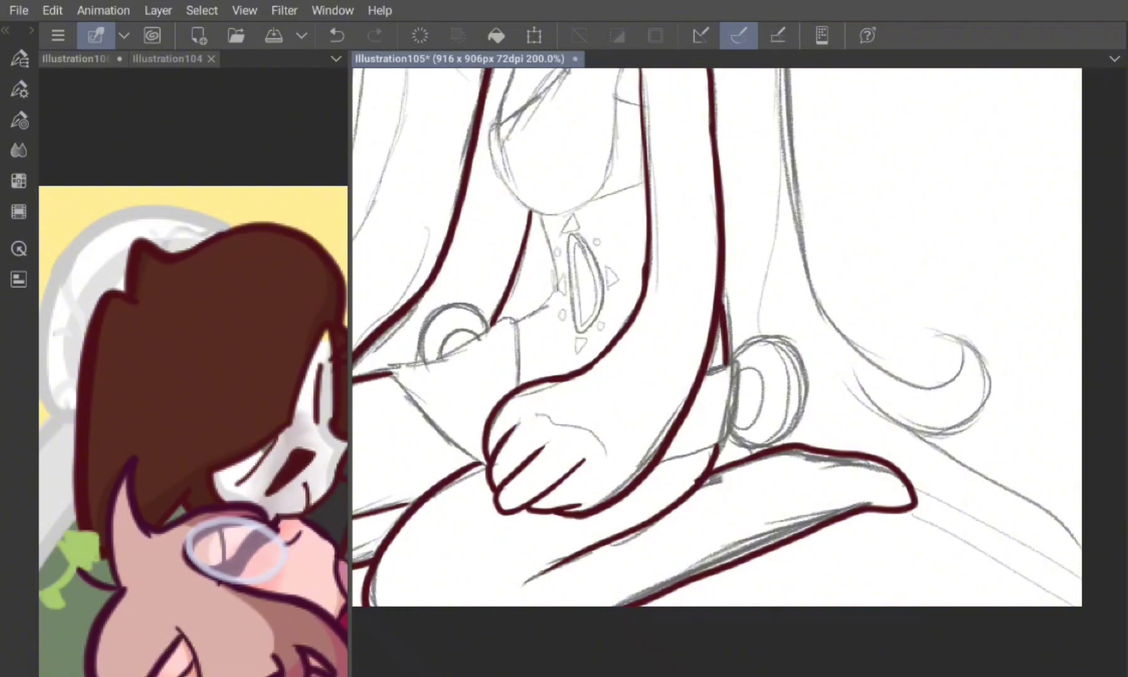
# Step: Ink the waist contour between the left-side arm and the belly, and save the illustration
pyautogui.scroll(-3, 739, 370)
pyautogui.scroll(4, 740, 369)
pyautogui.moveTo(598, 279)
pyautogui.mouseDown()
pyautogui.moveTo(564, 413)
pyautogui.moveTo(548, 426)
pyautogui.mouseUp()
pyautogui.scroll(-3, 739, 369)
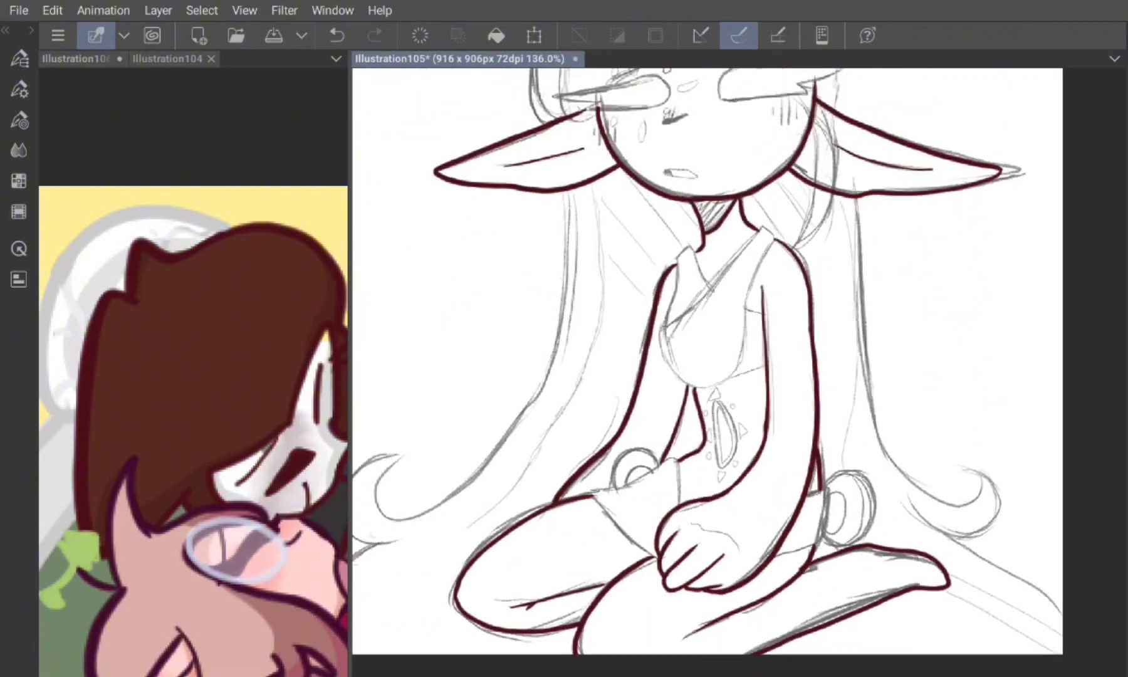
pyautogui.scroll(-1, 707, 372)
pyautogui.hotkey('ctrl', 's')
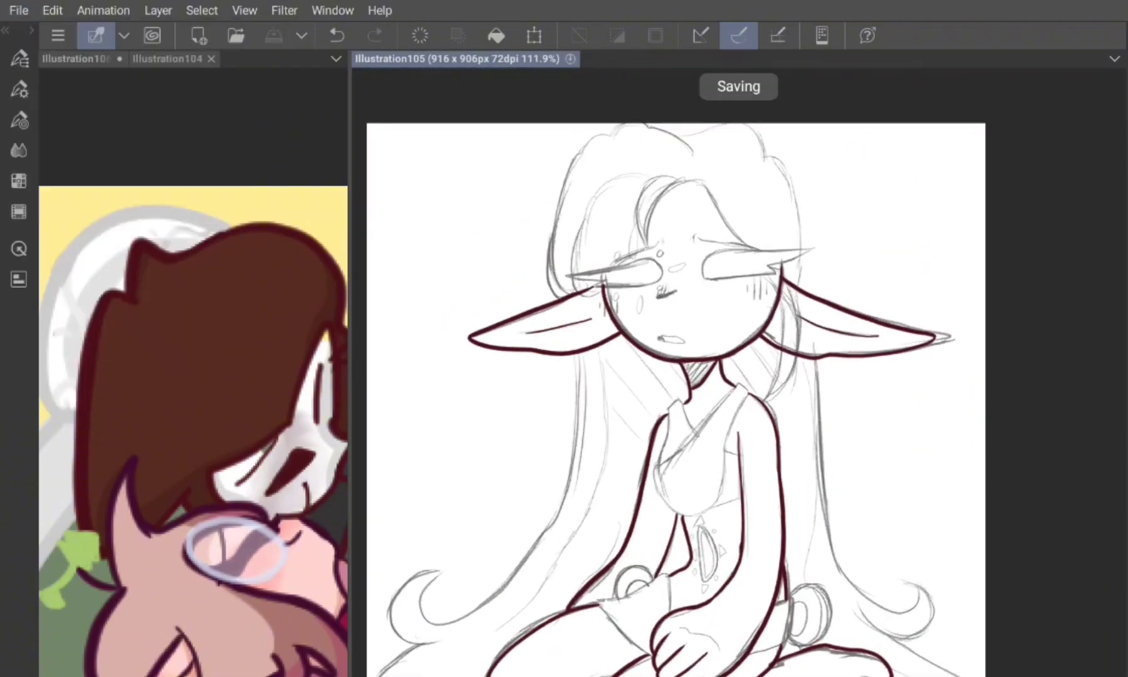
# Step: Prepare the layer for the clothing and ink the wrap top's right-side strap, side edges and diagonal neckline
pyautogui.click(19, 279)
pyautogui.click(1028, 81)
pyautogui.click(19, 279)
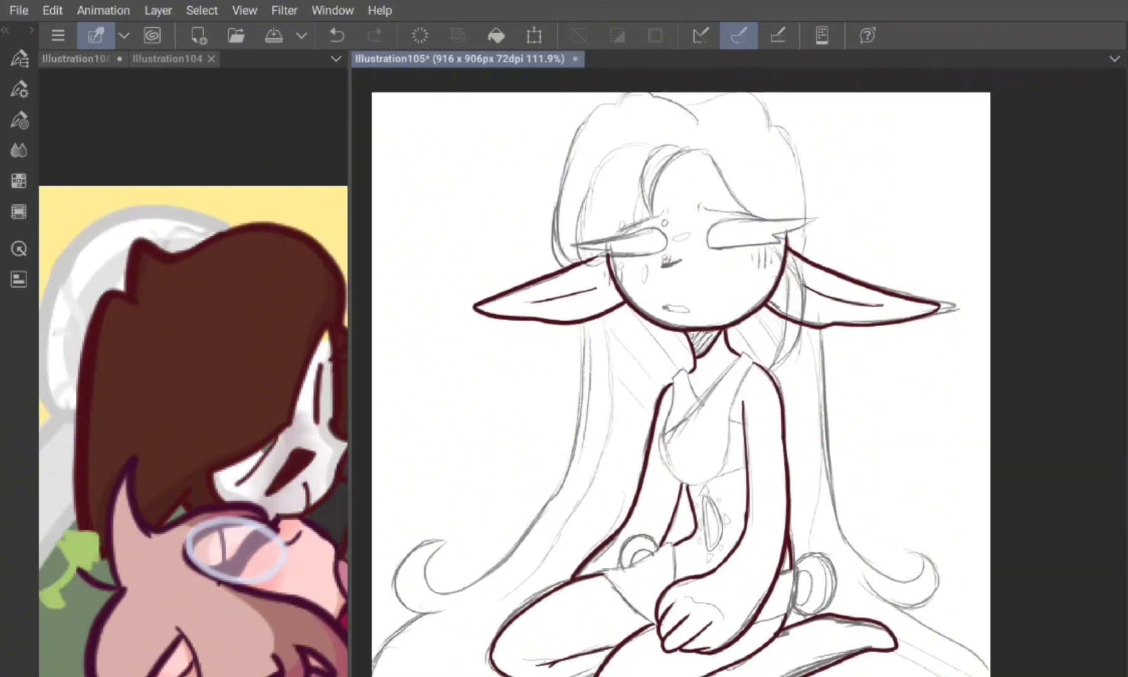
pyautogui.scroll(4, 761, 460)
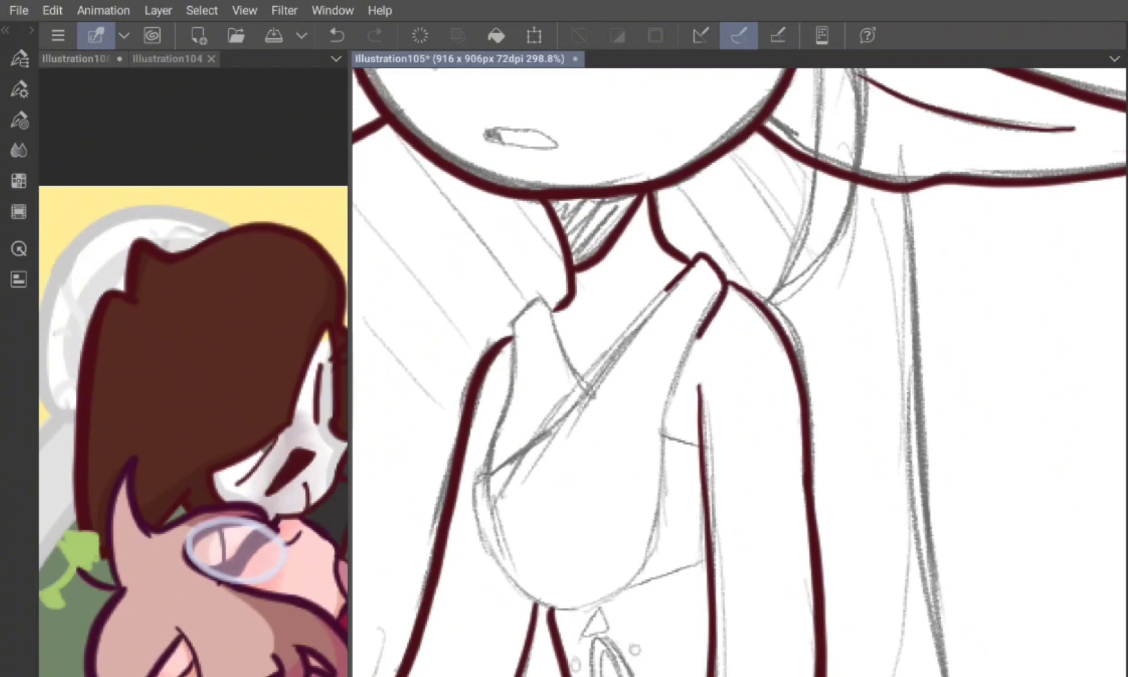
pyautogui.moveTo(699, 335)
pyautogui.mouseDown()
pyautogui.moveTo(664, 425)
pyautogui.moveTo(650, 586)
pyautogui.mouseUp()
pyautogui.scroll(2, 739, 370)
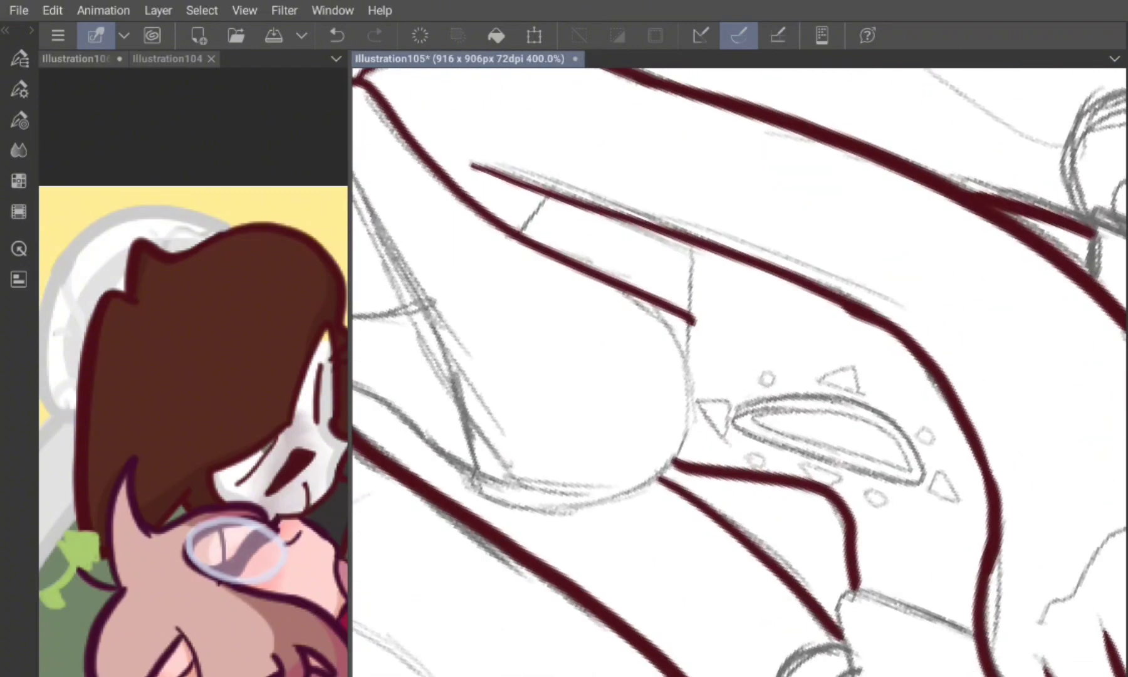
pyautogui.moveTo(699, 313); pyautogui.dragTo(669, 467)
pyautogui.scroll(-2, 739, 370)
pyautogui.moveTo(713, 154)
pyautogui.mouseDown()
pyautogui.moveTo(640, 298)
pyautogui.moveTo(549, 433)
pyautogui.mouseUp()
pyautogui.scroll(2, 740, 370)
pyautogui.moveTo(563, 341)
pyautogui.mouseDown()
pyautogui.moveTo(554, 383)
pyautogui.moveTo(593, 533)
pyautogui.moveTo(617, 547)
pyautogui.mouseUp()
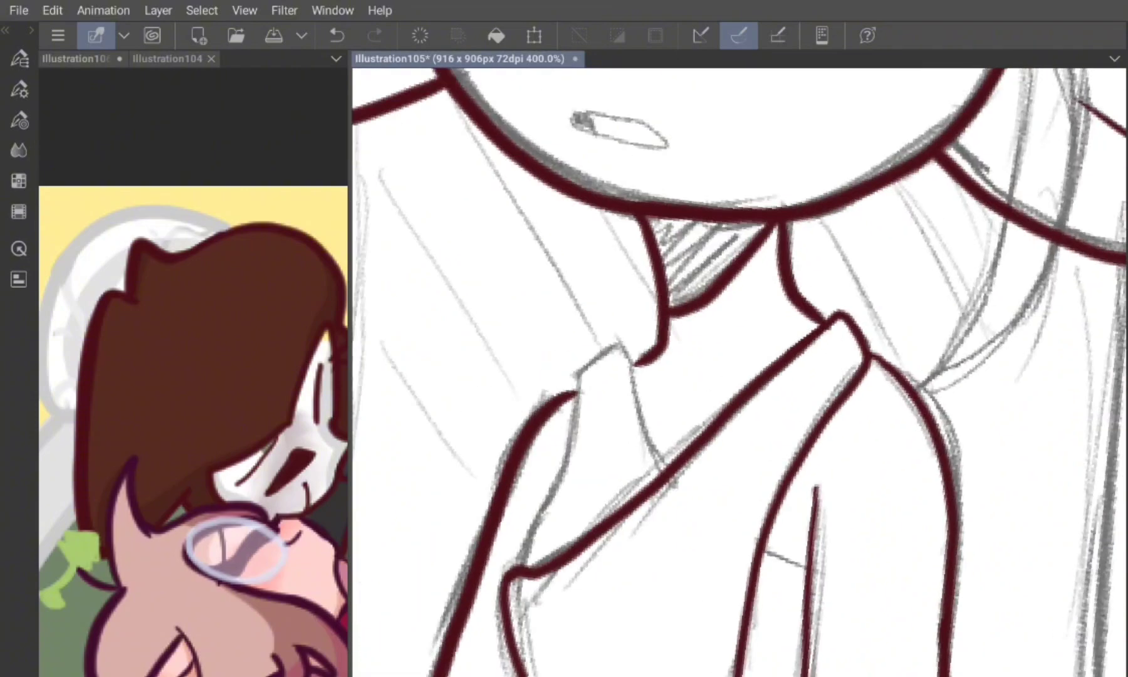
# Step: Ink the wrap top's left-side strap, its lower hem and the two edges of the side band under the arm
pyautogui.scroll(1, 739, 370)
pyautogui.moveTo(486, 658)
pyautogui.mouseDown()
pyautogui.moveTo(530, 414)
pyautogui.moveTo(601, 386)
pyautogui.moveTo(633, 526)
pyautogui.mouseUp()
pyautogui.scroll(-1, 740, 369)
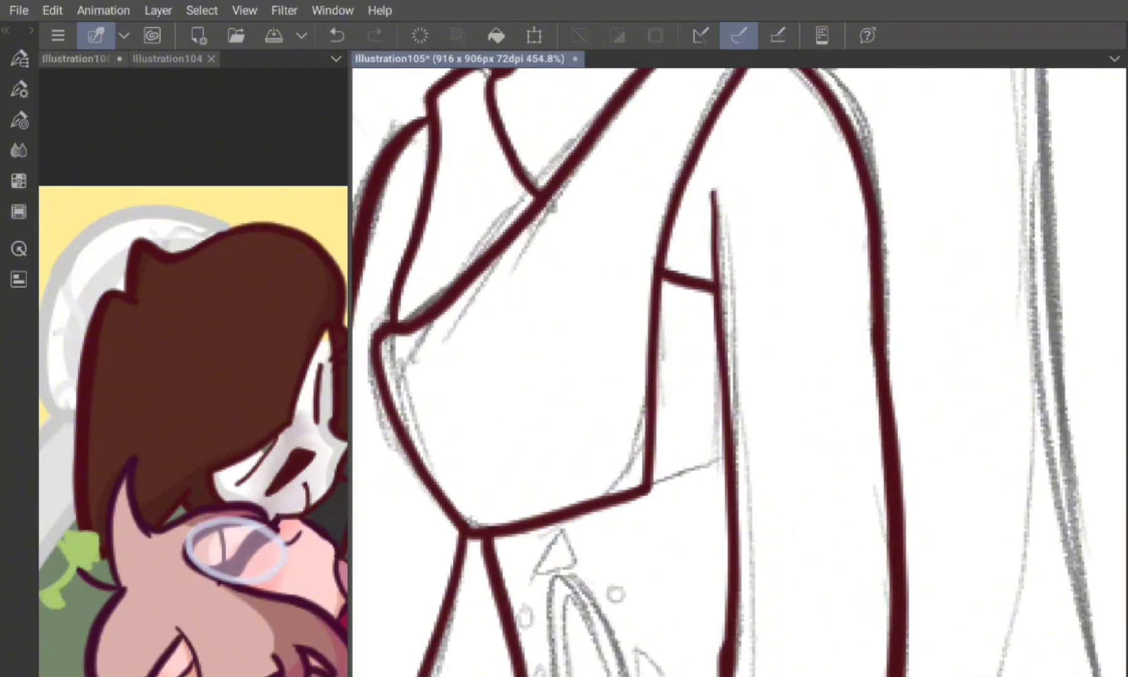
pyautogui.hotkey('ctrl', 'z')
pyautogui.moveTo(652, 477); pyautogui.dragTo(727, 442)
pyautogui.scroll(-3, 740, 370)
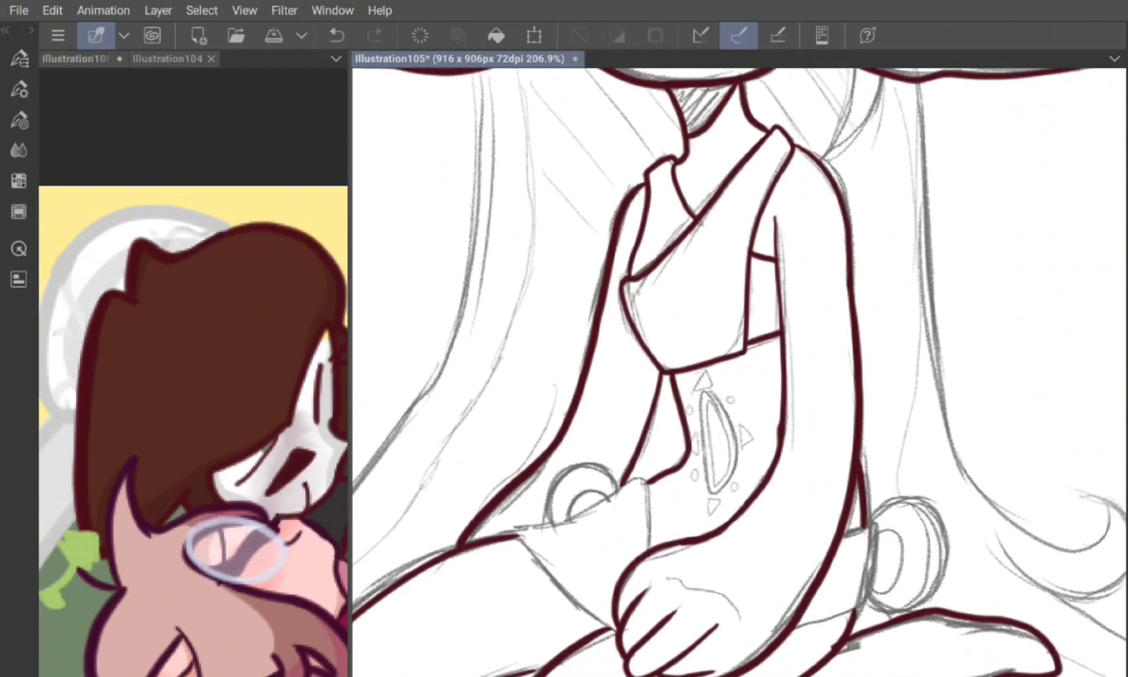
# Step: Ink the shorts' waist and hem edges on the left-side thigh, and the round ornament at that hip
pyautogui.scroll(2, 740, 370)
pyautogui.scroll(-2, 740, 370)
pyautogui.moveTo(702, 240); pyautogui.dragTo(708, 335)
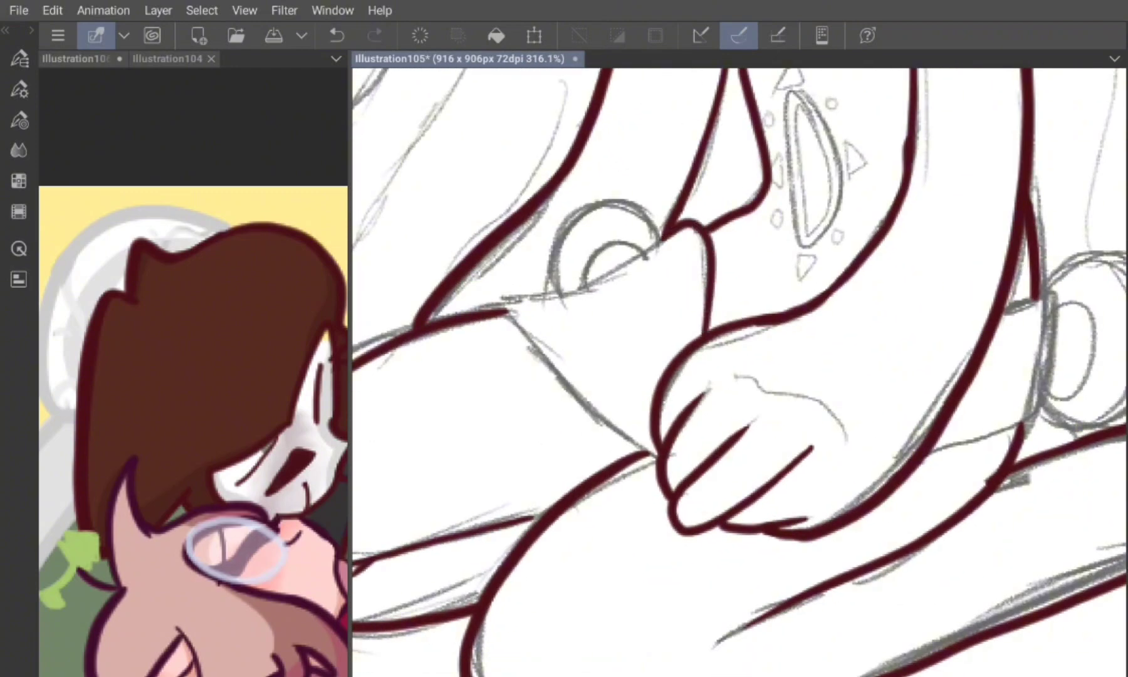
pyautogui.moveTo(652, 254)
pyautogui.mouseDown()
pyautogui.moveTo(518, 296)
pyautogui.moveTo(653, 452)
pyautogui.mouseUp()
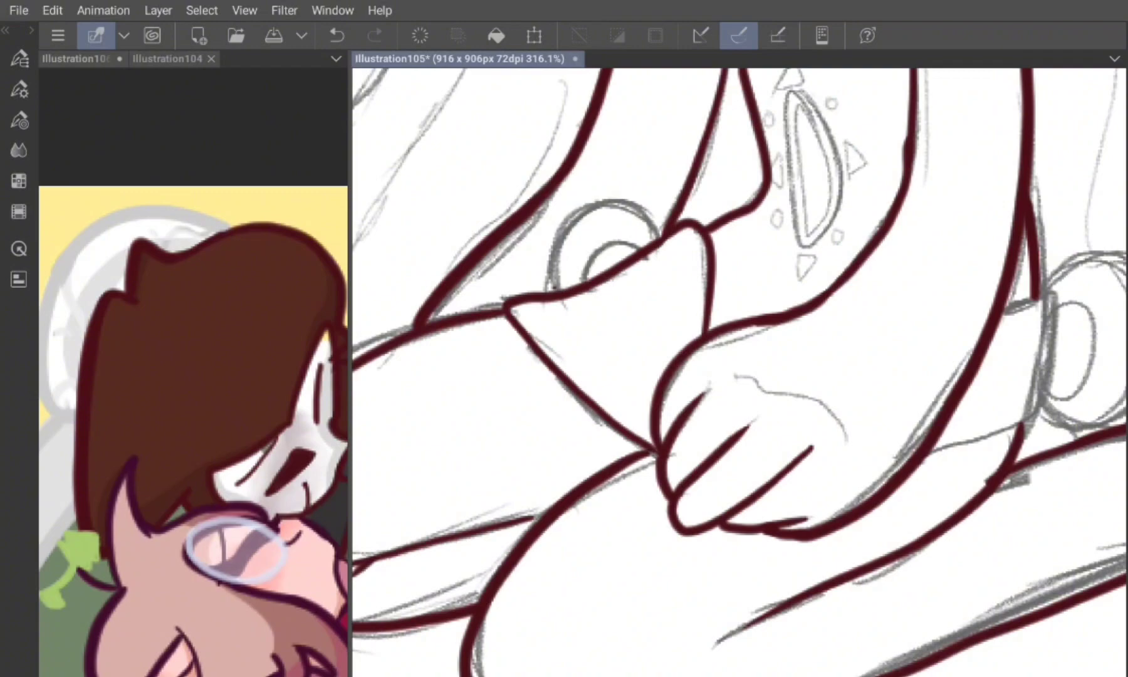
pyautogui.moveTo(552, 290); pyautogui.dragTo(613, 200)
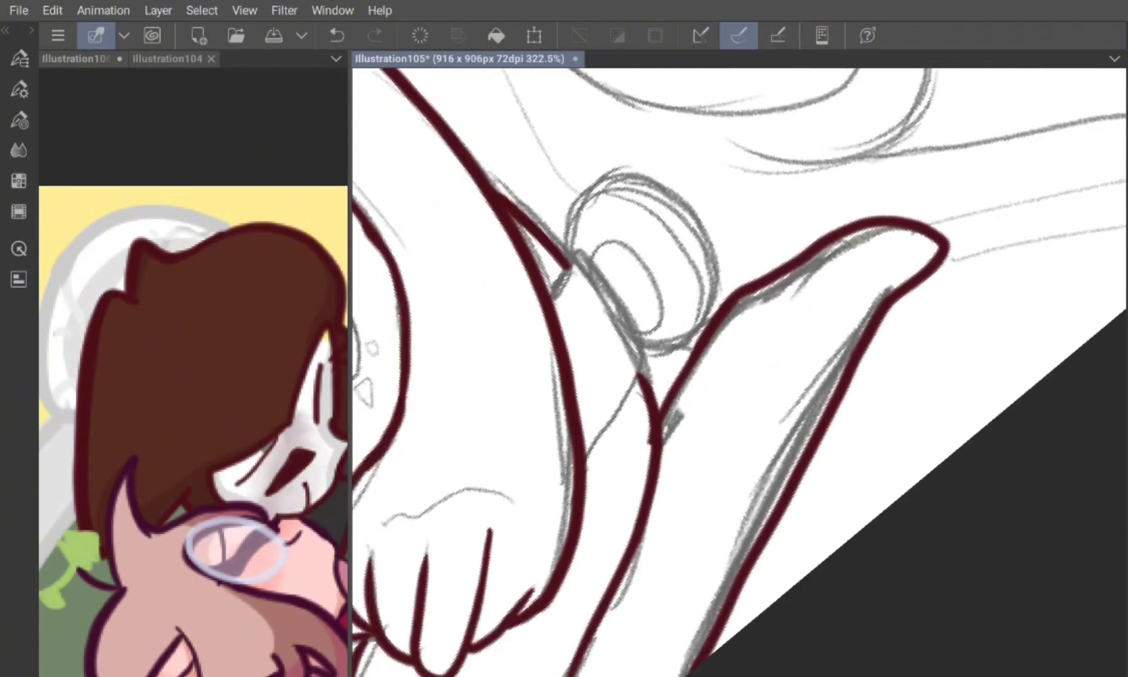
# Step: Ink the shorts' edges at the right-side hip and the round ornament with its inner curve, and save the illustration
pyautogui.moveTo(589, 366)
pyautogui.mouseDown()
pyautogui.moveTo(702, 473)
pyautogui.moveTo(638, 546)
pyautogui.mouseUp()
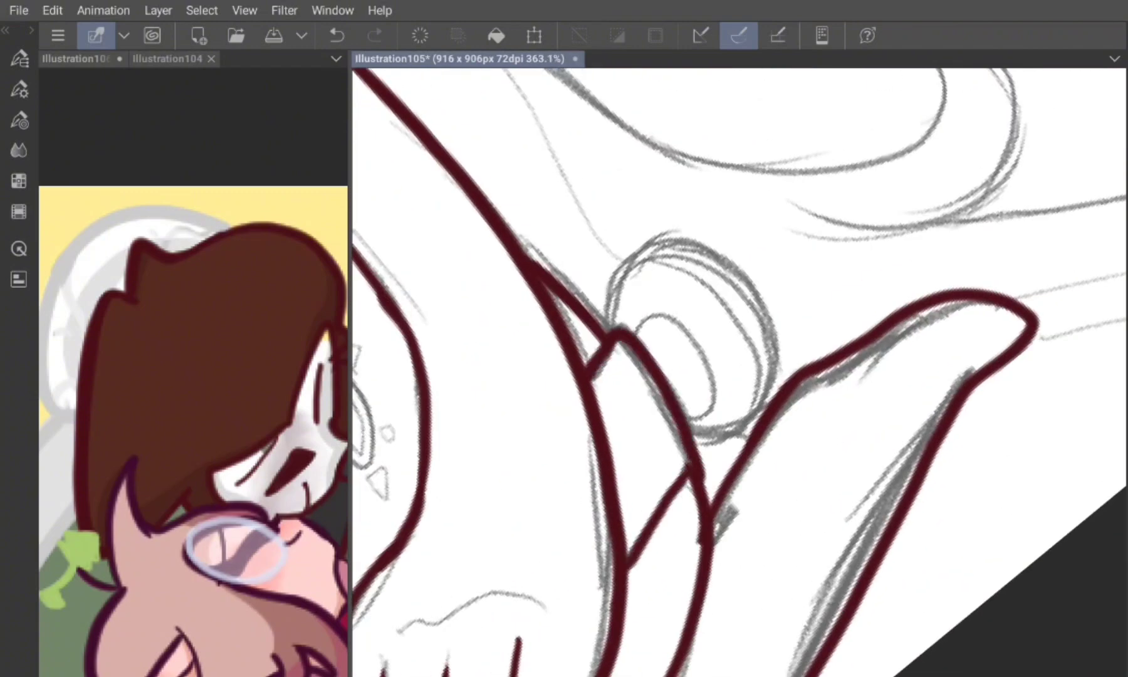
pyautogui.moveTo(609, 332)
pyautogui.mouseDown()
pyautogui.moveTo(752, 298)
pyautogui.moveTo(695, 441)
pyautogui.moveTo(700, 323)
pyautogui.moveTo(689, 414)
pyautogui.mouseUp()
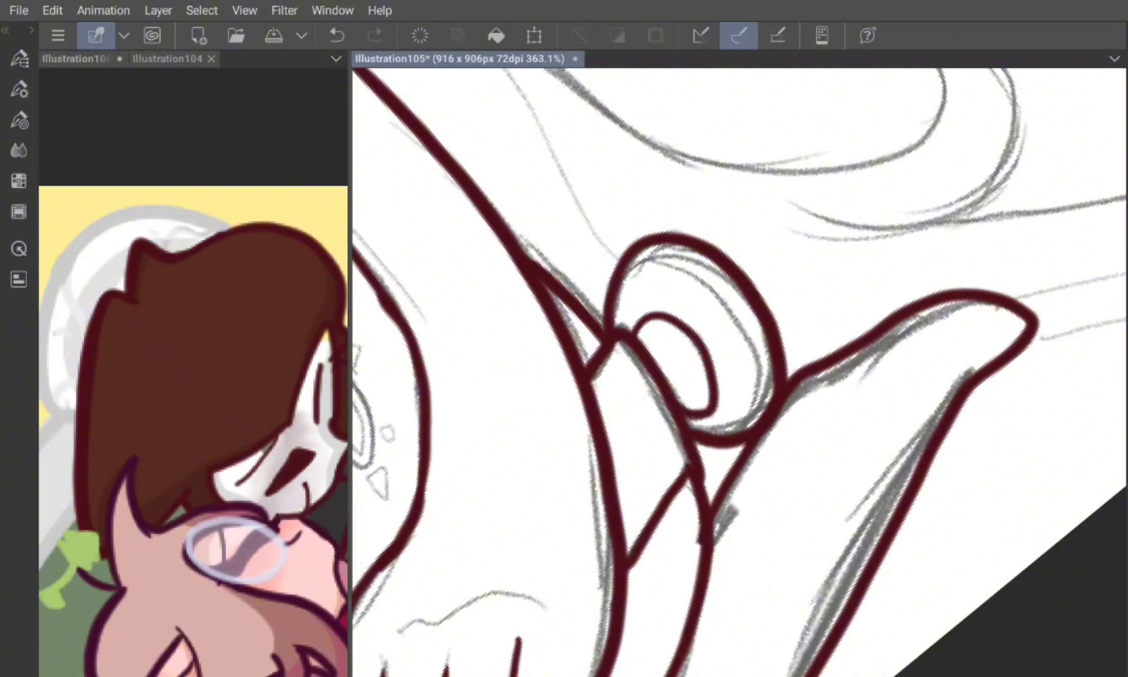
pyautogui.hotkey('ctrl', 'z')
pyautogui.moveTo(627, 432); pyautogui.dragTo(652, 542)
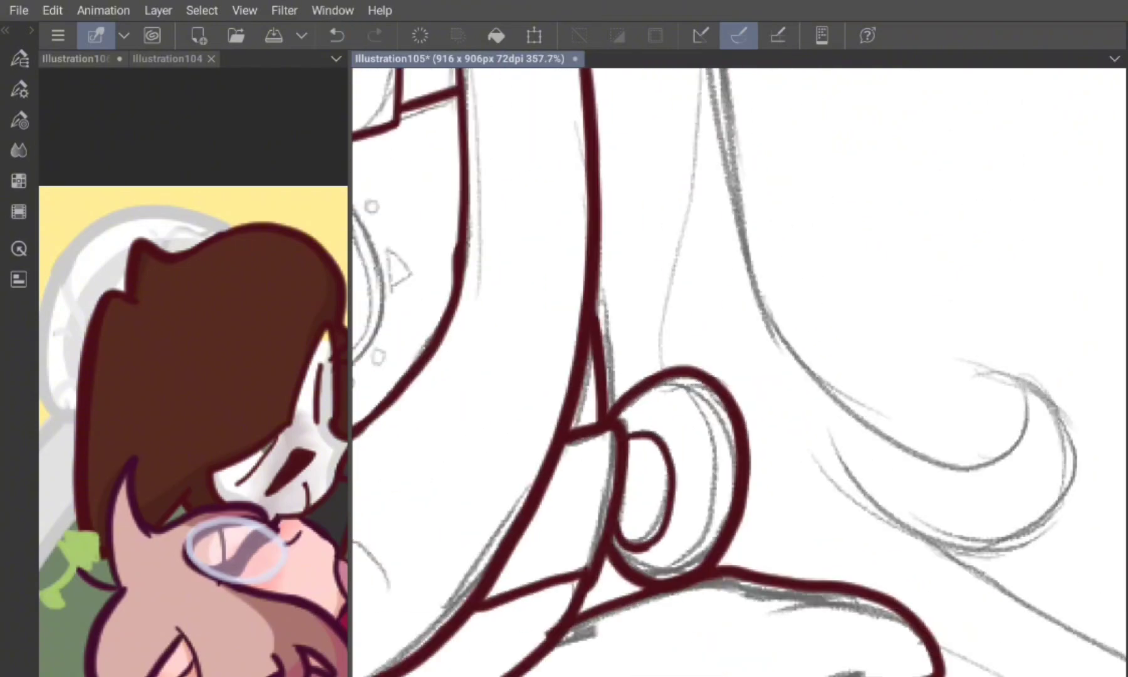
pyautogui.moveTo(740, 376); pyautogui.dragTo(677, 338)
pyautogui.click(19, 10)
pyautogui.click(47, 144)
# Step: Erase the right-side ear outline on Layer 3 where the hair strand crosses it, and add a new layer for the hair
pyautogui.press('Tab')
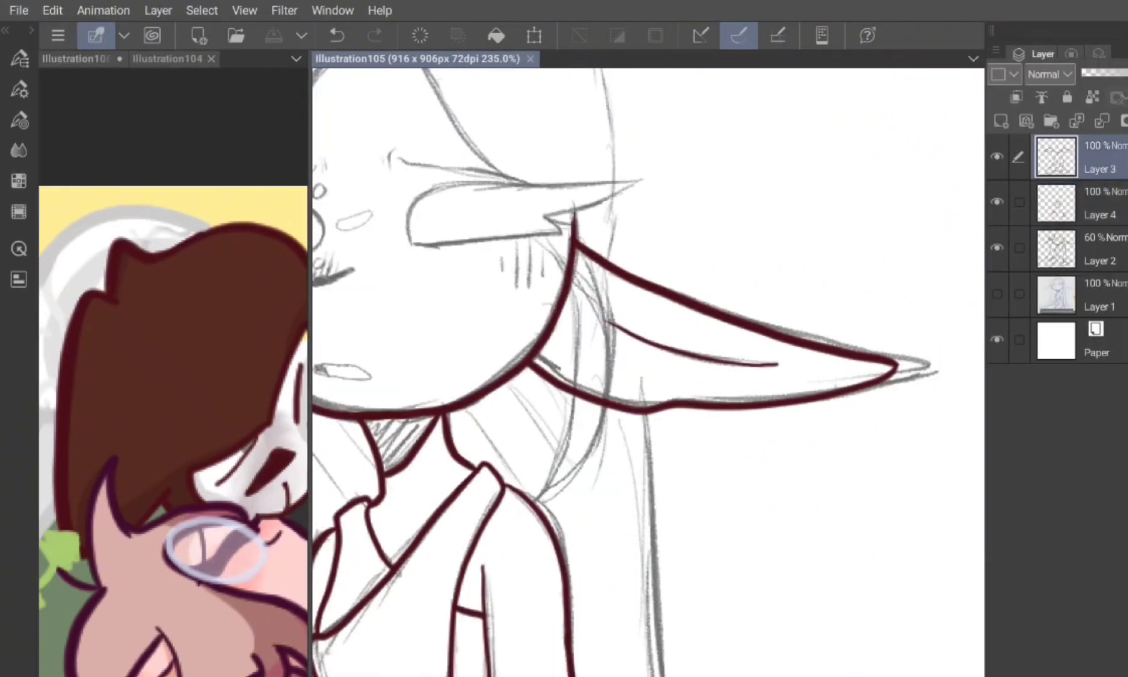
pyautogui.moveTo(567, 254); pyautogui.dragTo(582, 304)
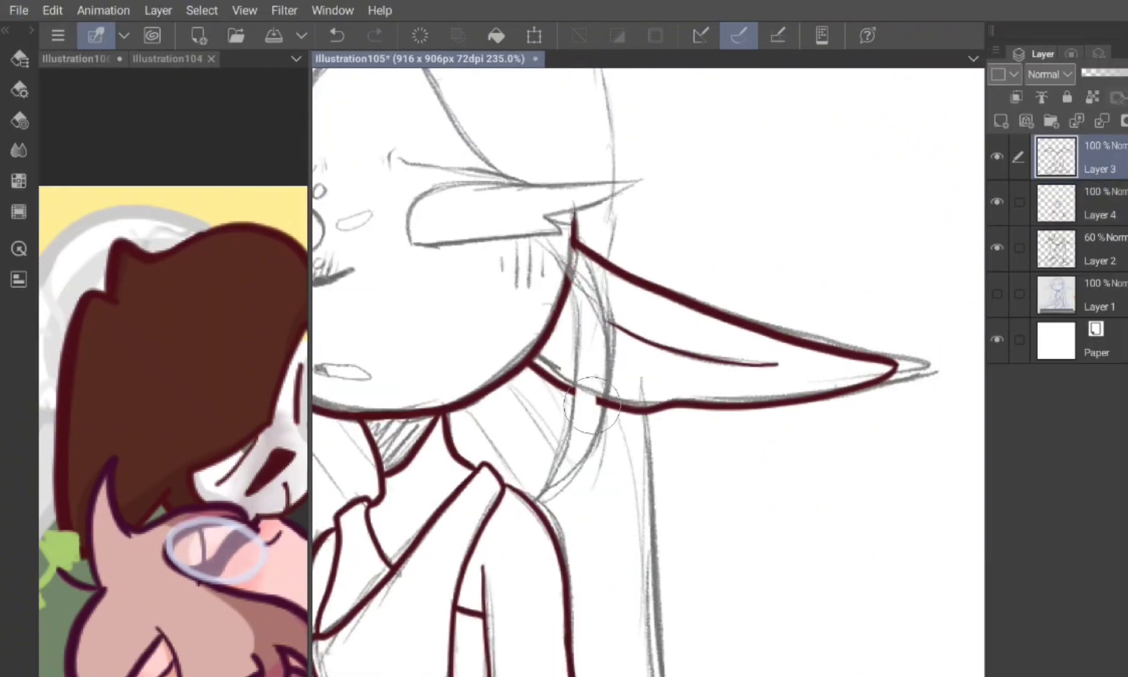
pyautogui.click(1091, 204)
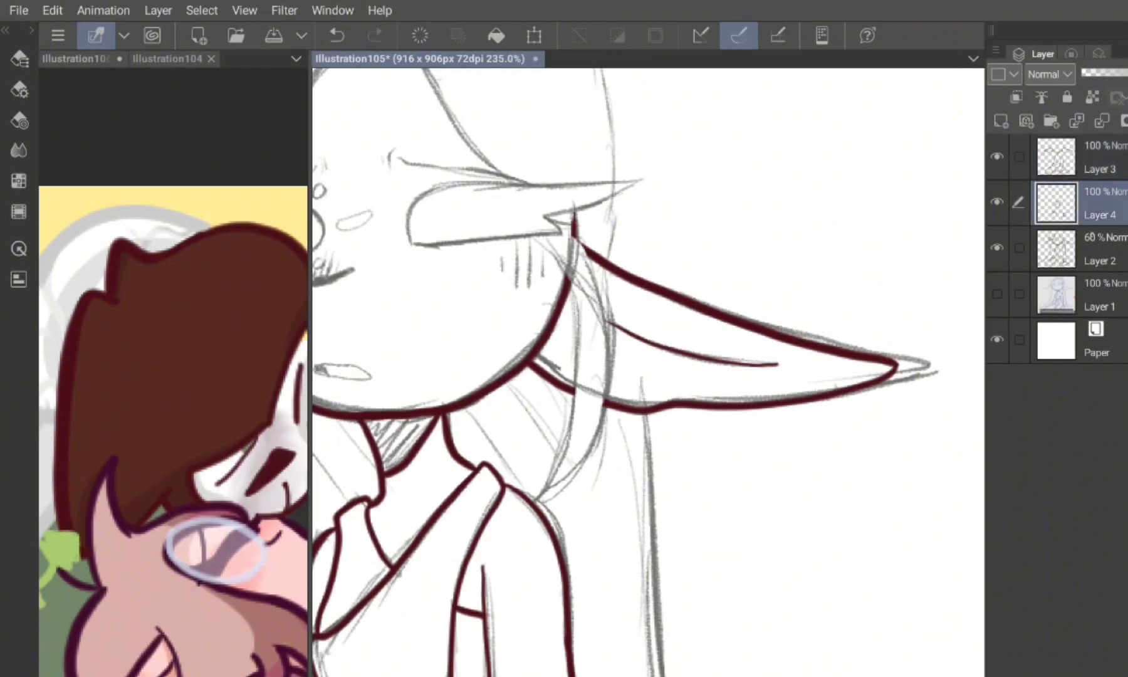
pyautogui.click(1001, 121)
pyautogui.press('Tab')
pyautogui.scroll(1, 835, 363)
pyautogui.moveTo(602, 223)
pyautogui.mouseDown()
pyautogui.moveTo(649, 304)
pyautogui.moveTo(641, 457)
pyautogui.moveTo(611, 522)
pyautogui.mouseUp()
pyautogui.hotkey('ctrl', 'z')
pyautogui.moveTo(653, 414)
pyautogui.mouseDown()
pyautogui.moveTo(636, 448)
pyautogui.moveTo(665, 465)
pyautogui.mouseUp()
pyautogui.moveTo(688, 389); pyautogui.dragTo(619, 214)
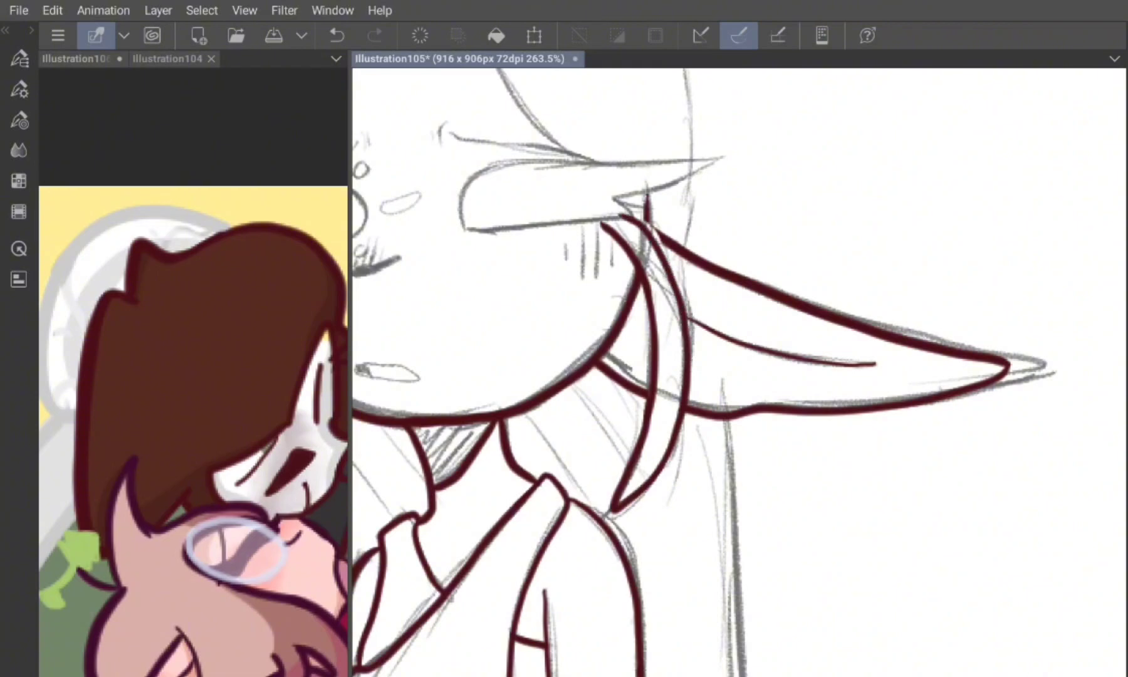
pyautogui.click(336, 35)
pyautogui.click(337, 35)
pyautogui.click(337, 35)
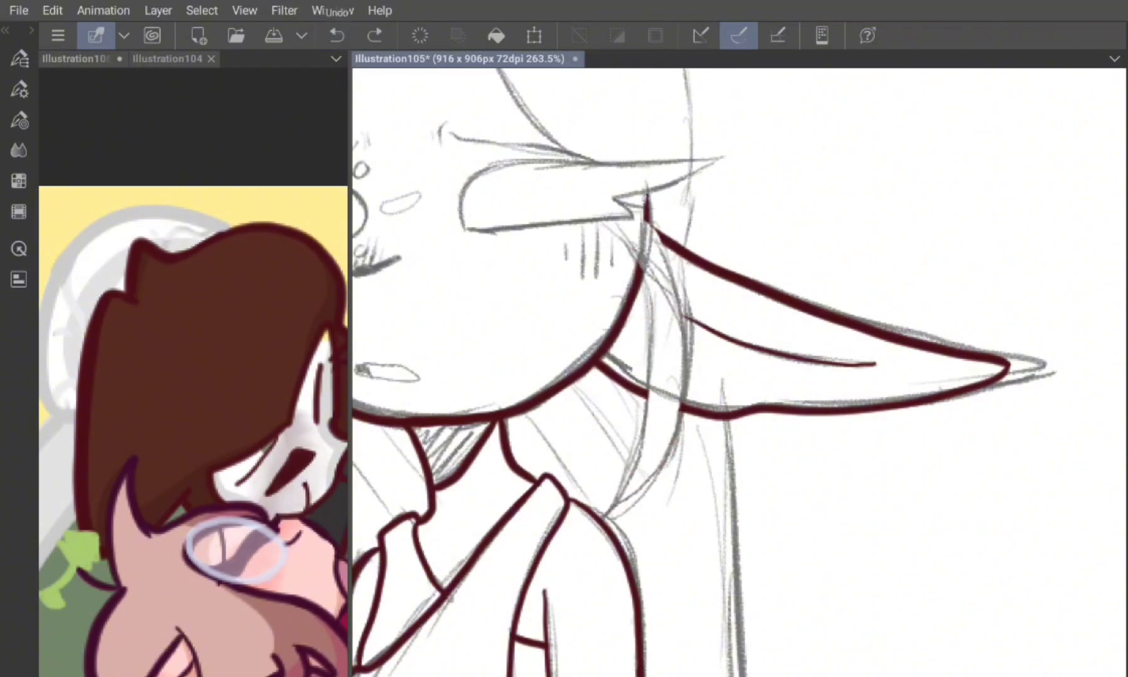
# Step: Ink the pointed hair strand hanging over the right-side ear and the right-side edge of the fringe parting
pyautogui.moveTo(688, 389)
pyautogui.mouseDown()
pyautogui.moveTo(621, 484)
pyautogui.moveTo(651, 368)
pyautogui.moveTo(622, 233)
pyautogui.mouseUp()
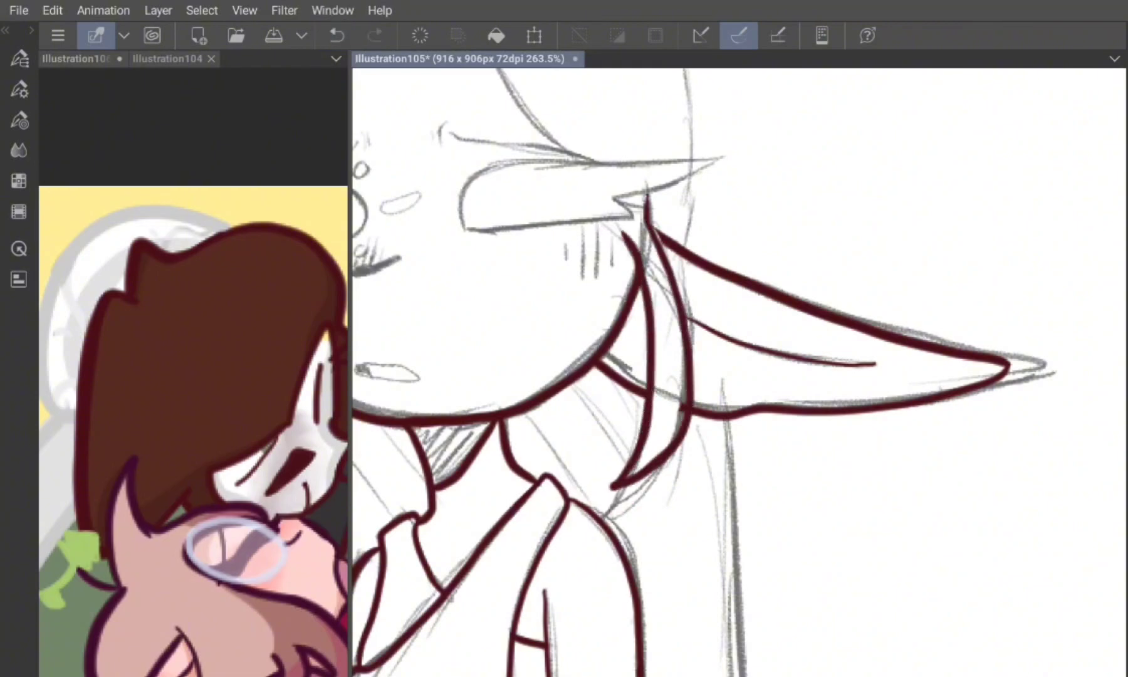
pyautogui.scroll(-3, 740, 370)
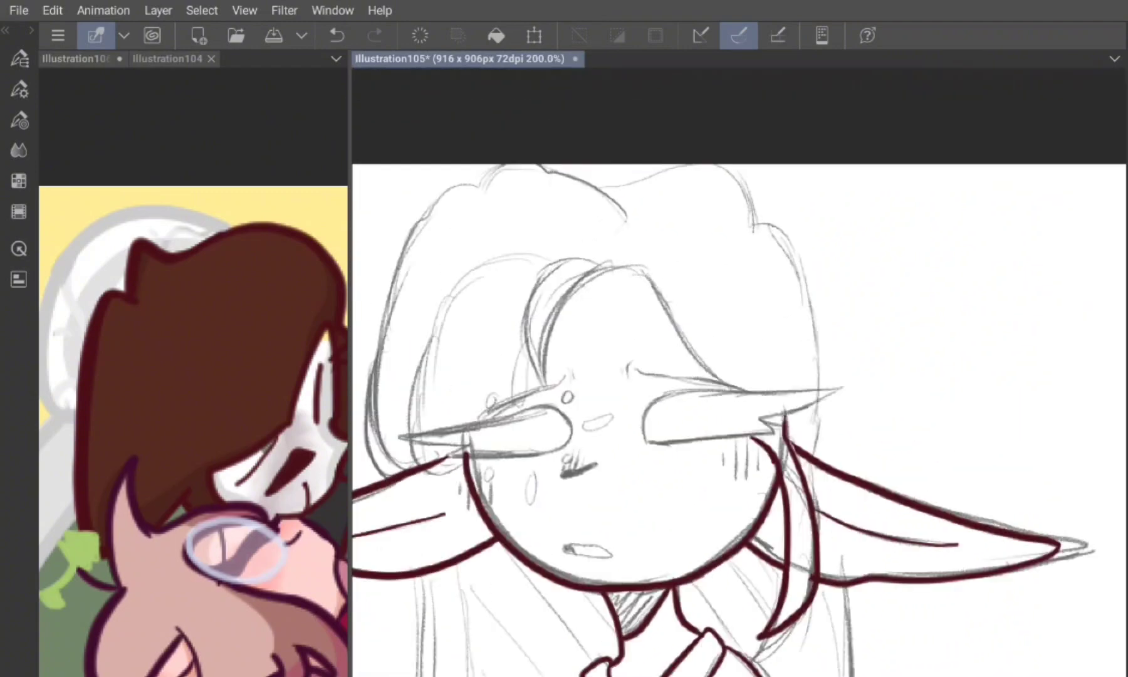
pyautogui.scroll(5, 740, 370)
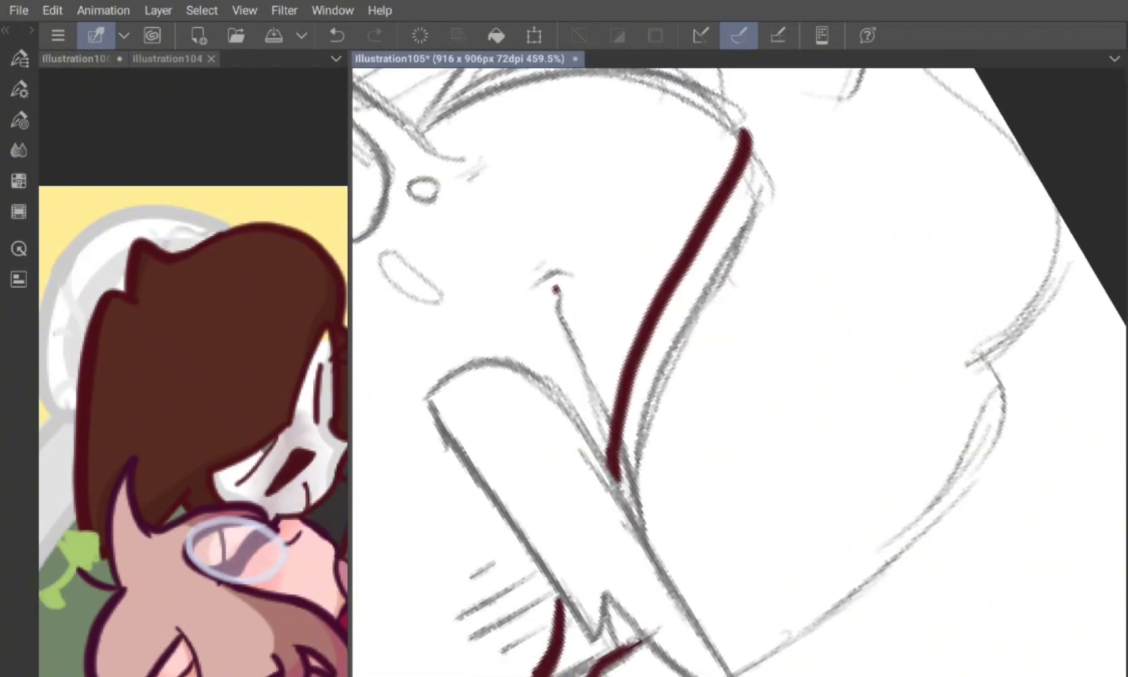
# Step: Ink both worried eyebrows with the small furrow marks between them
pyautogui.moveTo(555, 289); pyautogui.dragTo(656, 520)
pyautogui.scroll(-1, 740, 370)
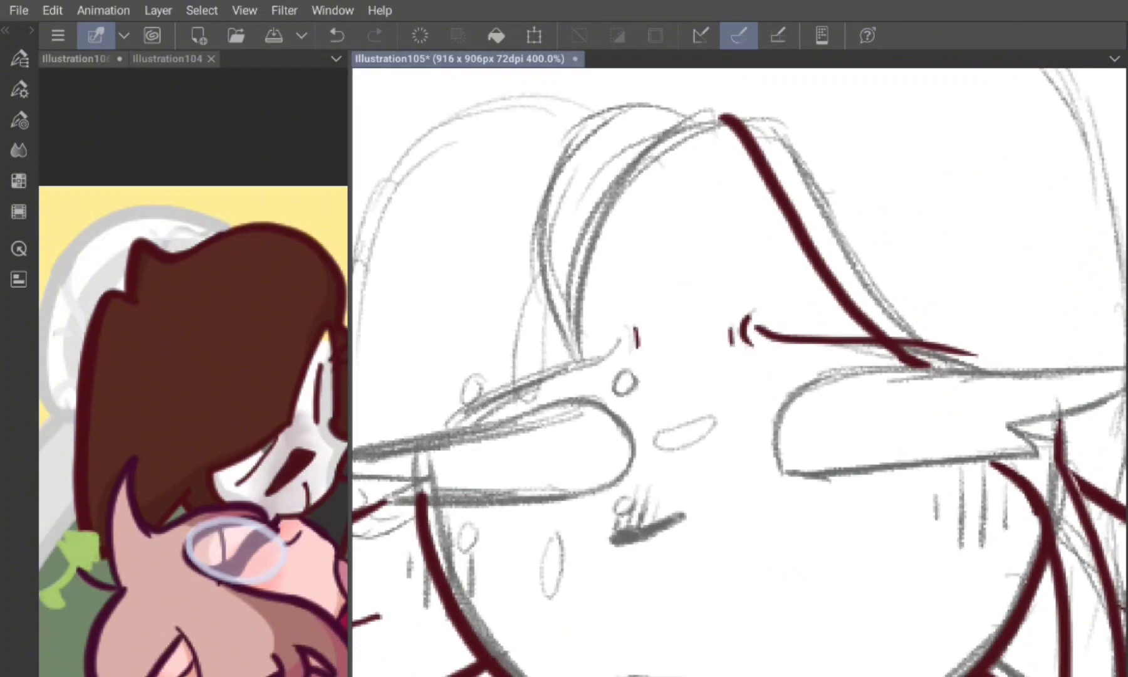
pyautogui.moveTo(627, 322); pyautogui.dragTo(622, 361)
pyautogui.scroll(1, 740, 370)
pyautogui.moveTo(594, 315); pyautogui.dragTo(422, 487)
pyautogui.scroll(-2, 740, 370)
pyautogui.scroll(1, 739, 370)
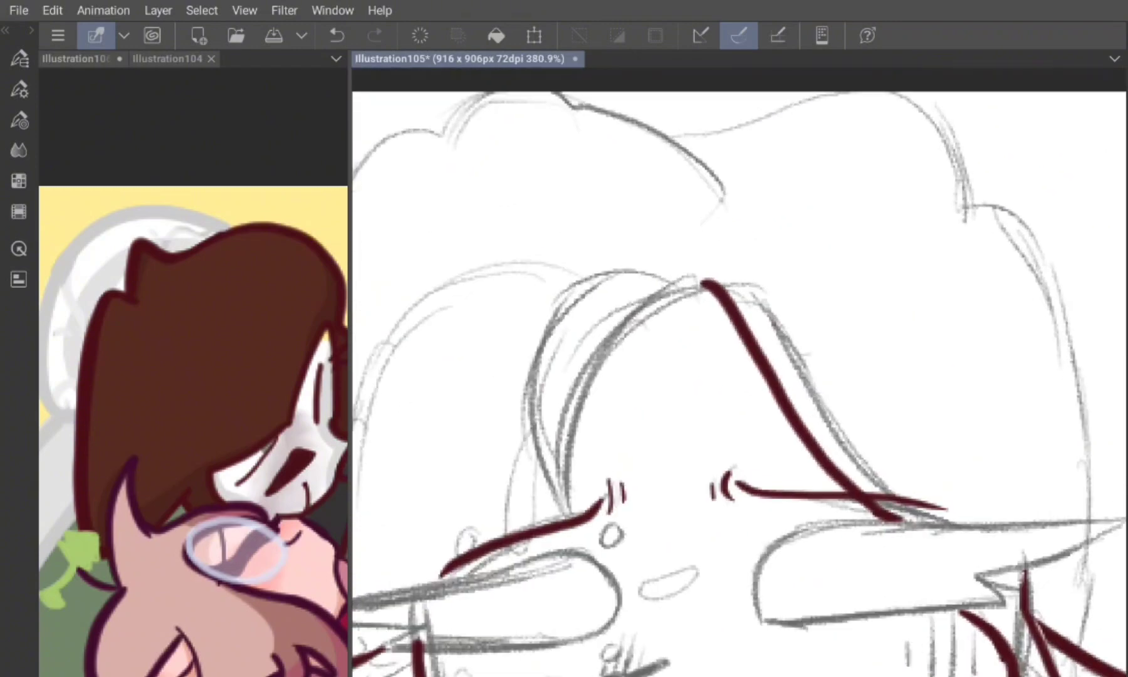
# Step: Ink the left-side fringe edge from the parting down to the eyebrow, and the curved lock beside it
pyautogui.moveTo(697, 281); pyautogui.dragTo(558, 520)
pyautogui.moveTo(564, 288)
pyautogui.mouseDown()
pyautogui.moveTo(507, 520)
pyautogui.moveTo(618, 265)
pyautogui.mouseUp()
pyautogui.scroll(-3, 740, 370)
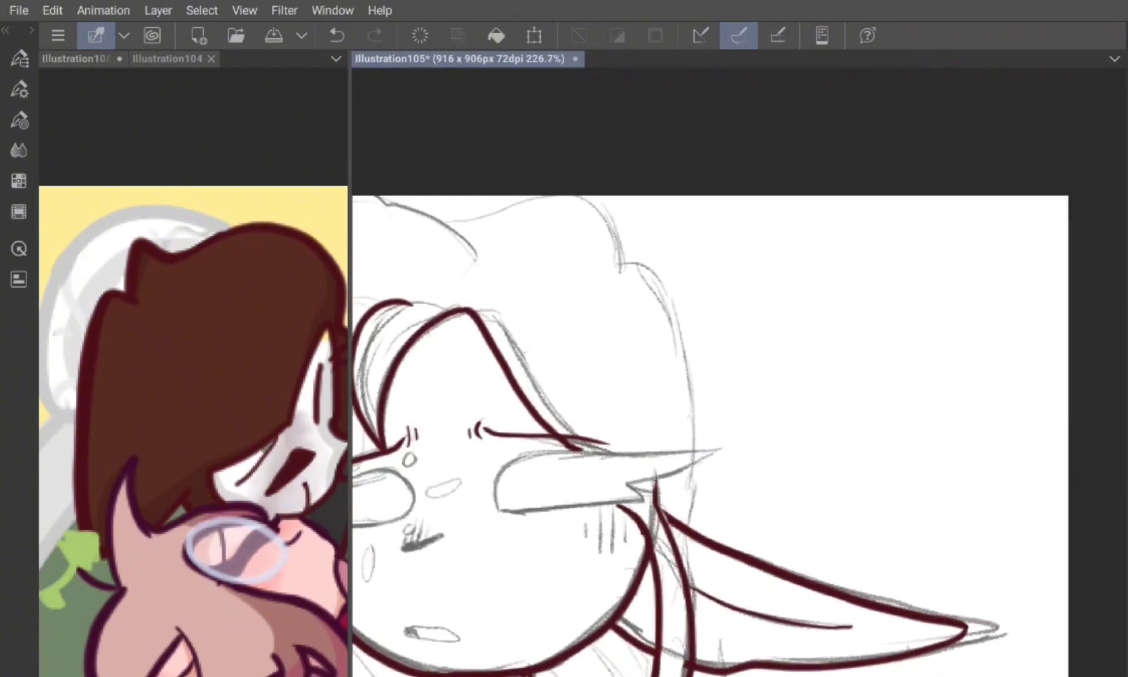
# Step: Ink the outer hair contour from the right-side ear up over the crown and along the left-side top bumps
pyautogui.moveTo(697, 392)
pyautogui.mouseDown()
pyautogui.moveTo(652, 273)
pyautogui.moveTo(619, 268)
pyautogui.mouseUp()
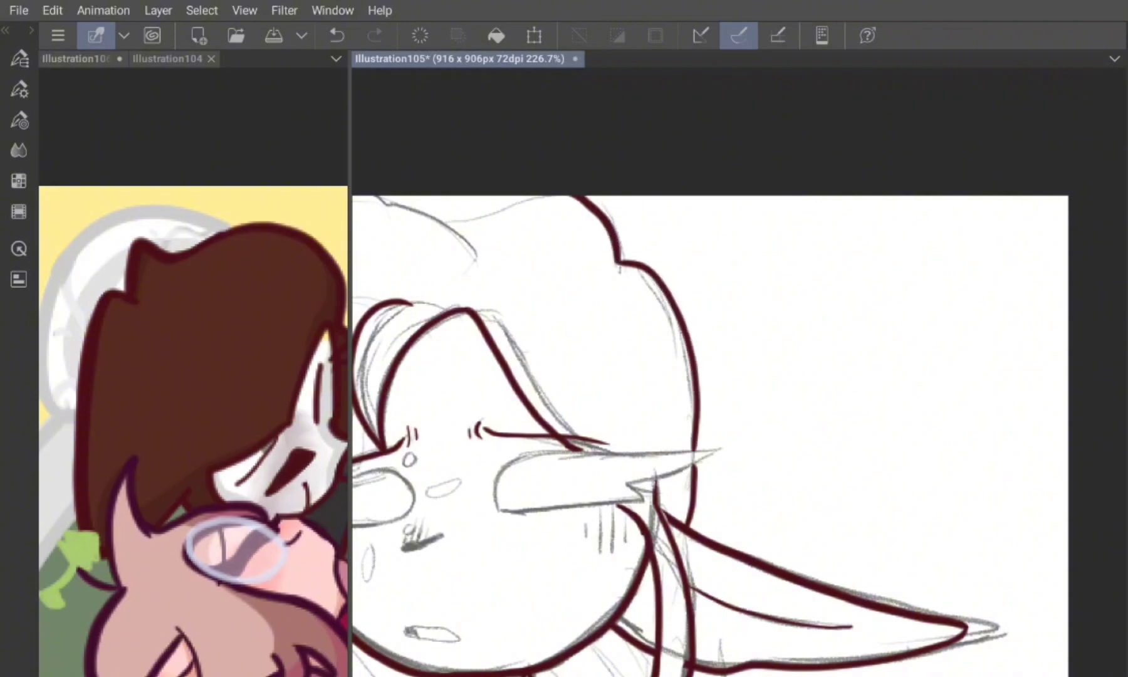
pyautogui.scroll(2, 740, 369)
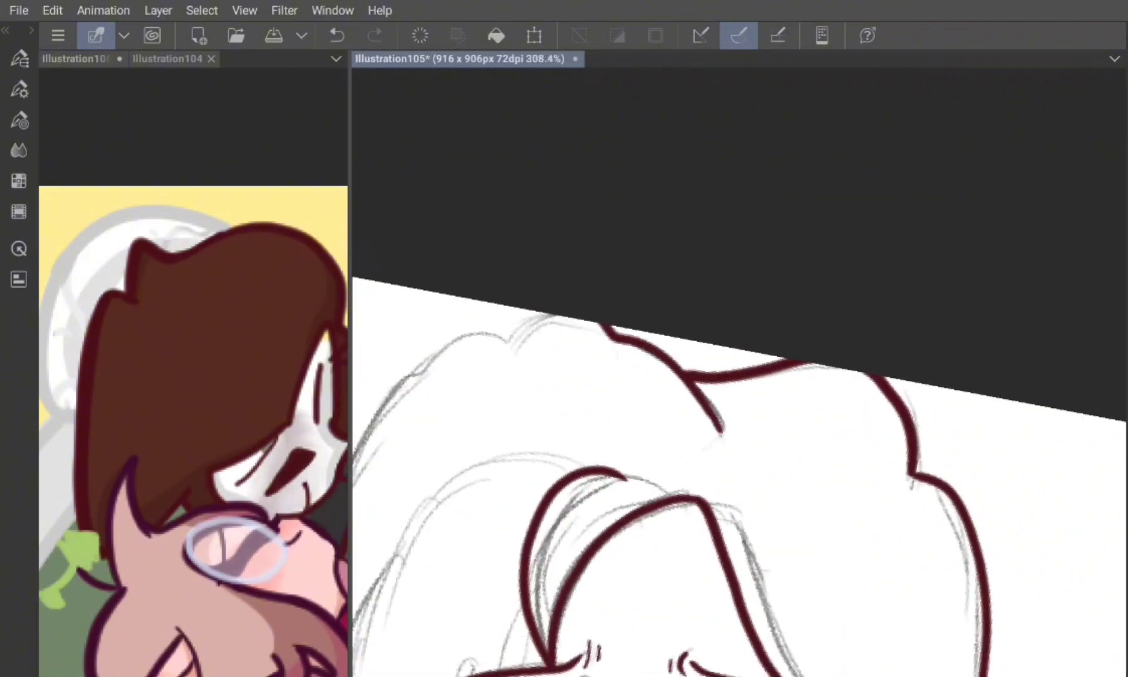
pyautogui.scroll(1, 740, 370)
pyautogui.moveTo(583, 263)
pyautogui.mouseDown()
pyautogui.moveTo(572, 303)
pyautogui.moveTo(489, 377)
pyautogui.moveTo(460, 429)
pyautogui.mouseUp()
pyautogui.scroll(-1, 739, 369)
# Step: Ink the left-side outer hair contour down to the ear, with a second line running just outside its lower part
pyautogui.moveTo(517, 132)
pyautogui.mouseDown()
pyautogui.moveTo(490, 273)
pyautogui.moveTo(542, 501)
pyautogui.moveTo(608, 546)
pyautogui.mouseUp()
pyautogui.hotkey('ctrl', 'z')
pyautogui.moveTo(514, 133); pyautogui.dragTo(552, 517)
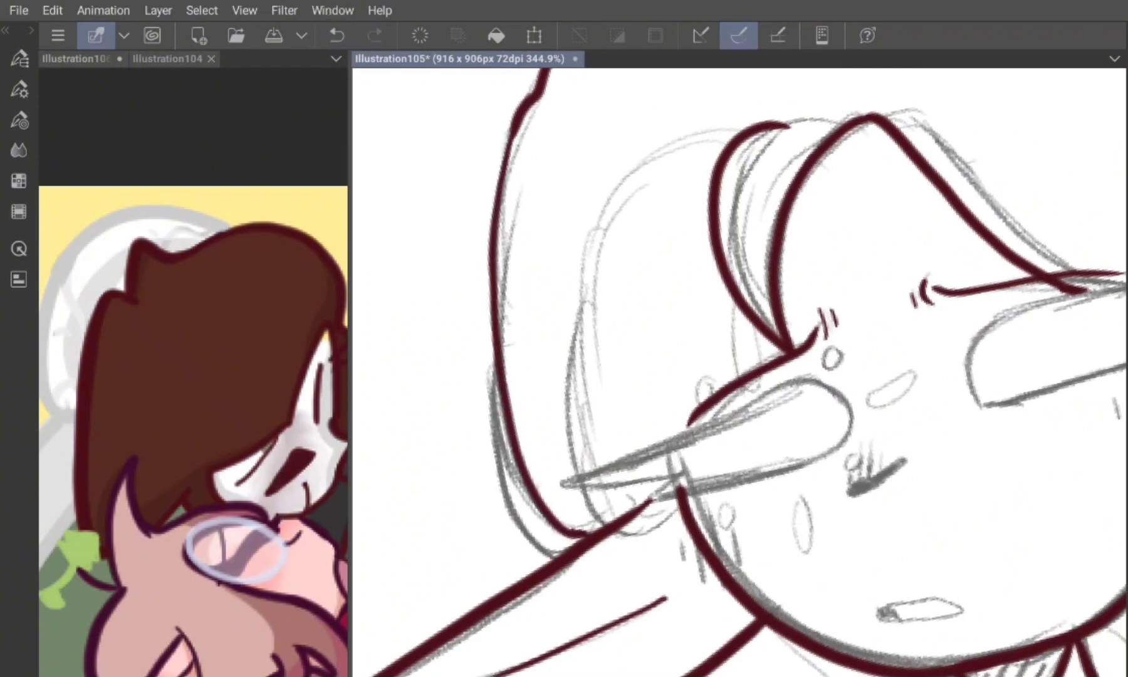
pyautogui.moveTo(492, 373)
pyautogui.mouseDown()
pyautogui.moveTo(528, 553)
pyautogui.moveTo(552, 564)
pyautogui.mouseUp()
pyautogui.hotkey('ctrl', 'z')
pyautogui.moveTo(495, 358); pyautogui.dragTo(554, 567)
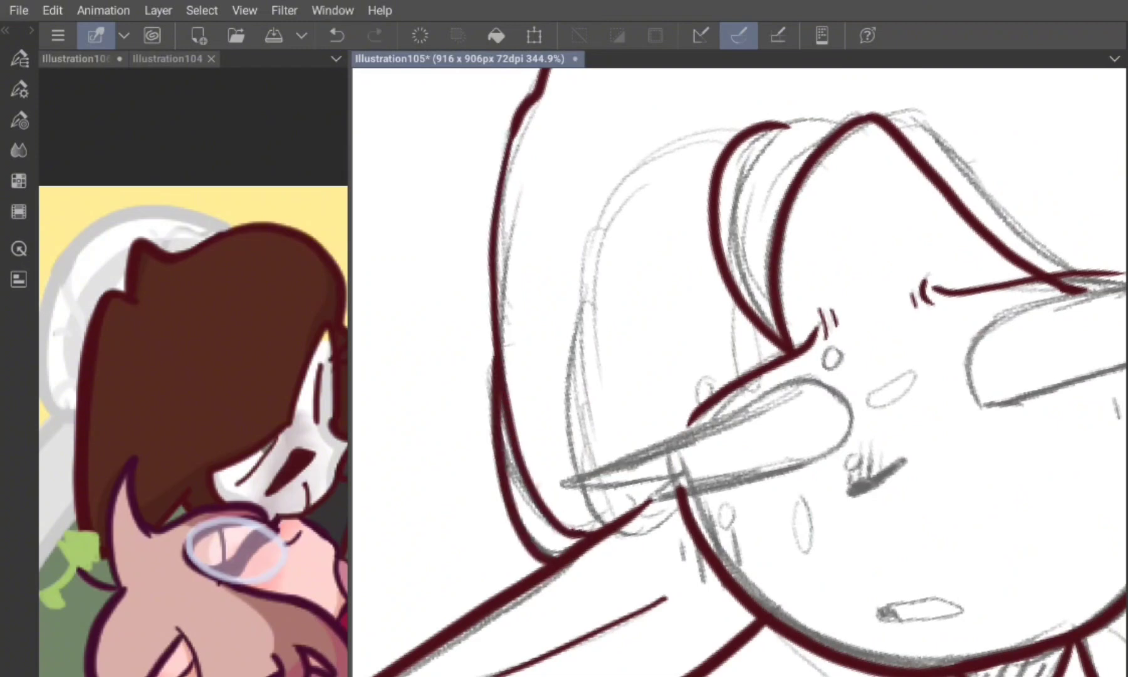
# Step: Ink the inner hair contour past the left-side eye to the base of the ear, and make Layer 5 active
pyautogui.scroll(-1, 740, 370)
pyautogui.moveTo(570, 323)
pyautogui.mouseDown()
pyautogui.moveTo(570, 471)
pyautogui.moveTo(598, 551)
pyautogui.mouseUp()
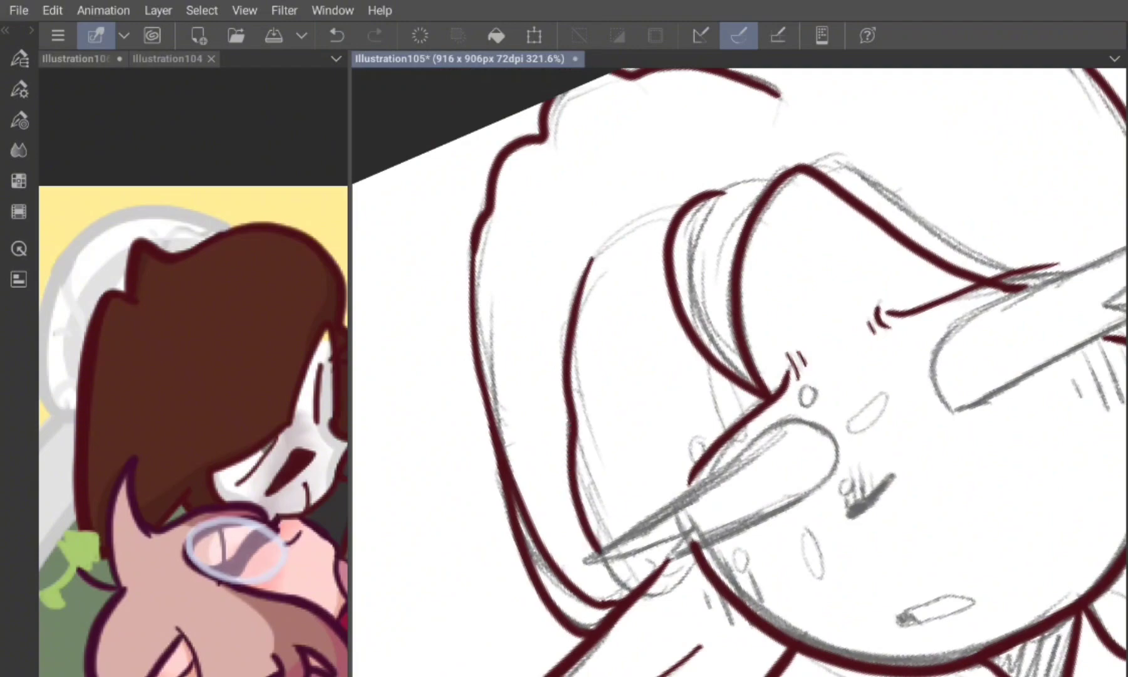
pyautogui.scroll(2, 740, 370)
pyautogui.press('F7')
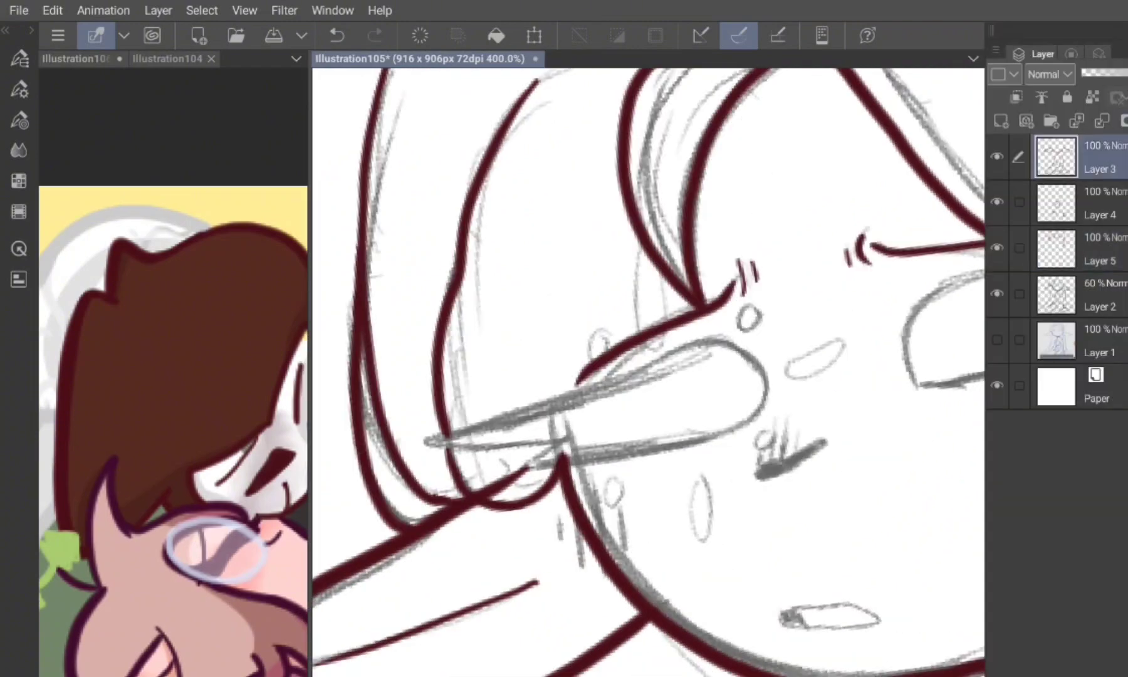
pyautogui.click(1100, 248)
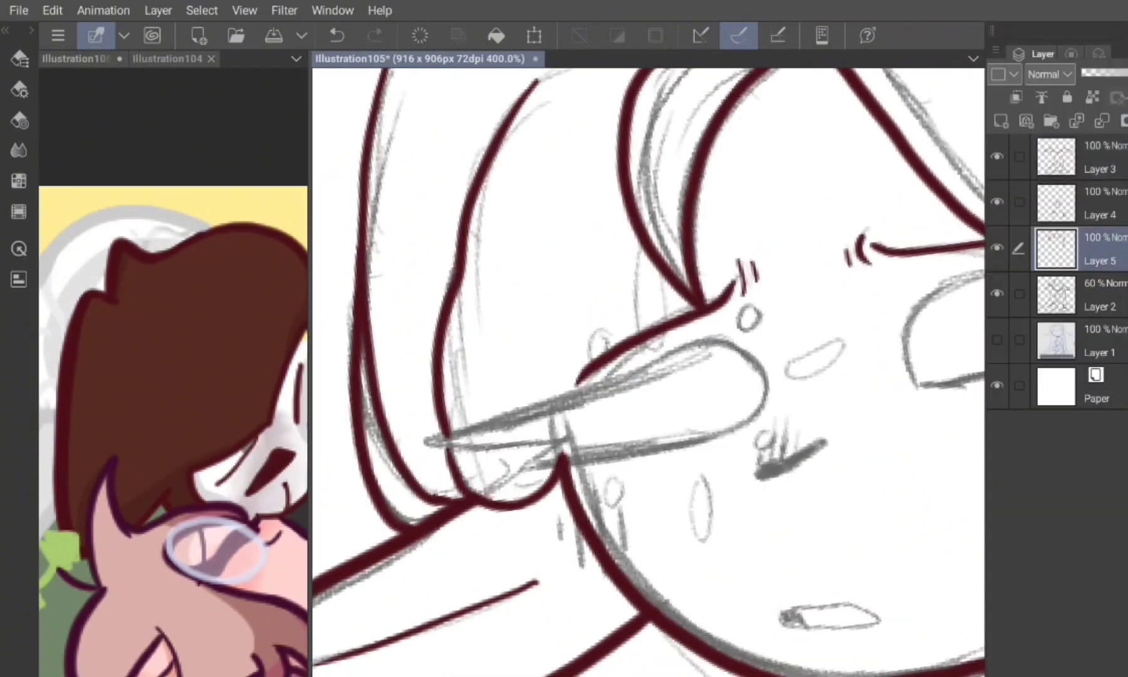
# Step: Ink the left-side long hair's outer contour from under the ear down around its curled tip
pyautogui.press('F7')
pyautogui.scroll(-5, 740, 370)
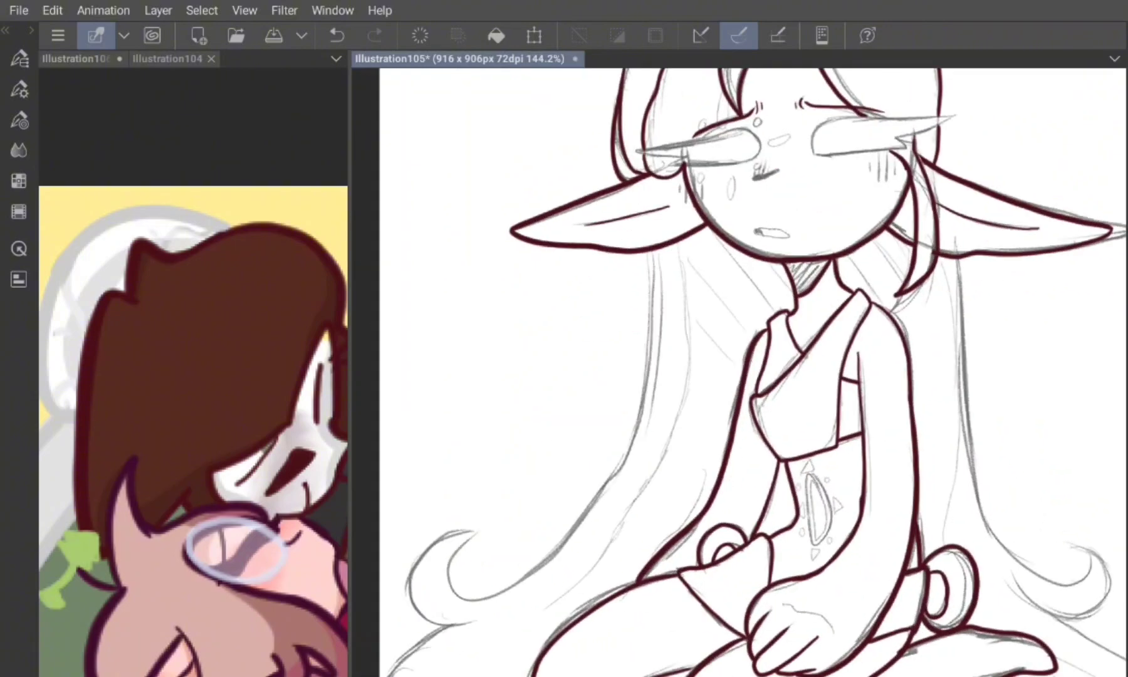
pyautogui.scroll(1, 740, 370)
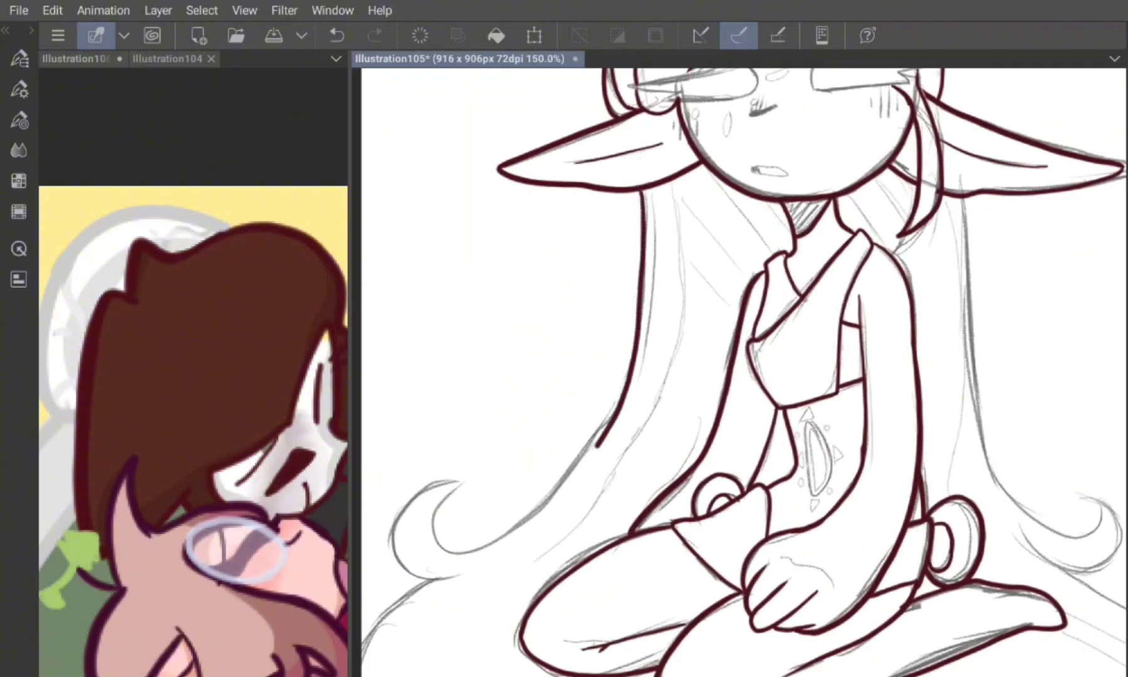
pyautogui.scroll(5, 739, 370)
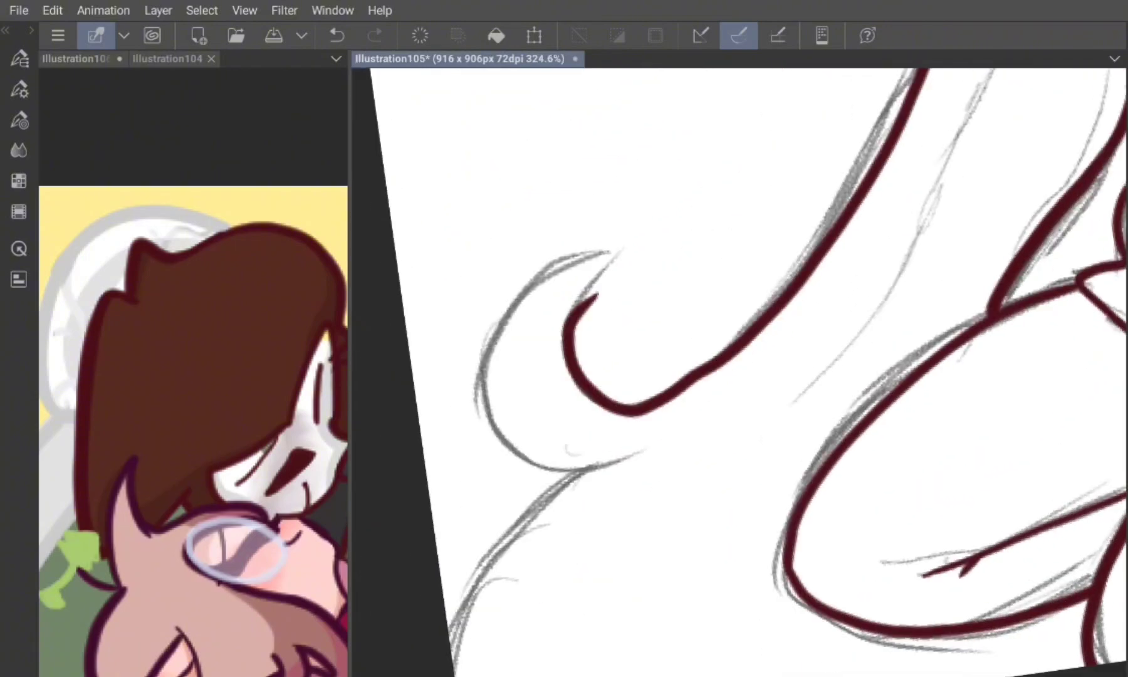
pyautogui.scroll(-3, 739, 370)
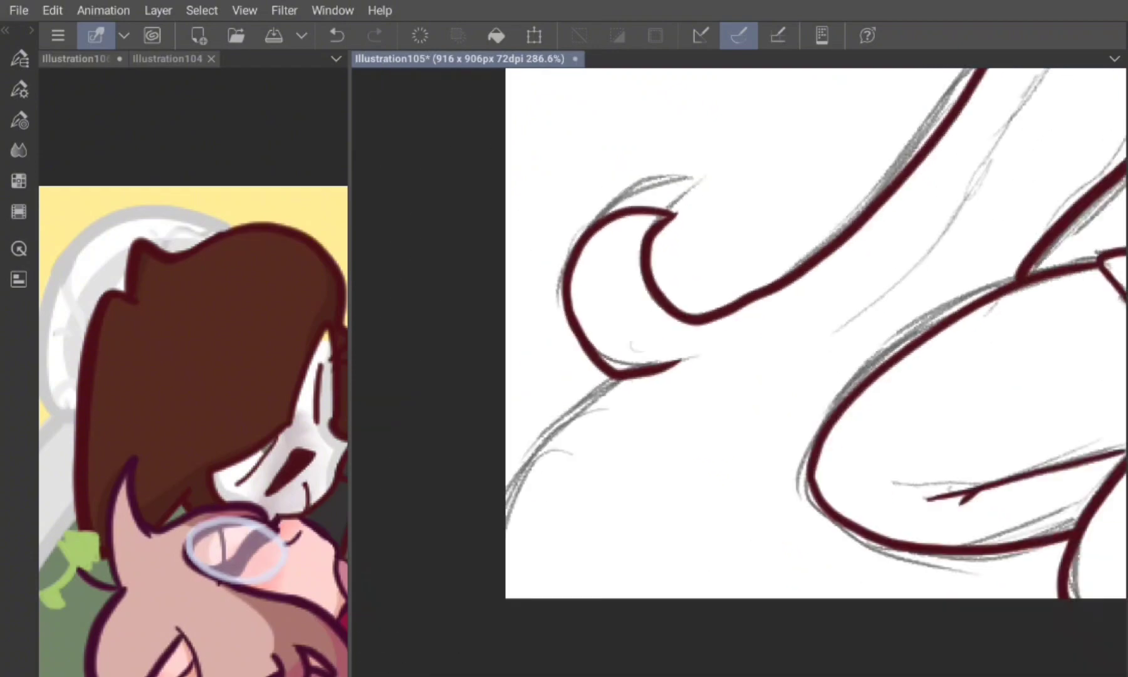
# Step: Ink the left-side lower hair edge below the curl and the inner hair lines running down beside the arm
pyautogui.scroll(-1, 739, 369)
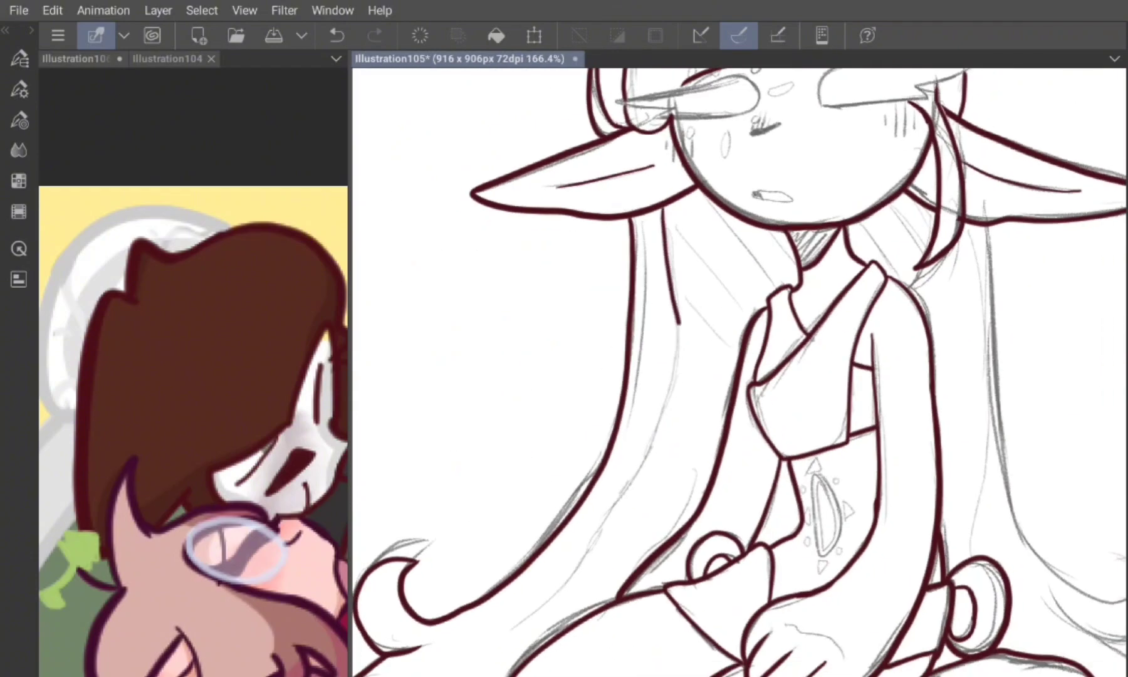
pyautogui.scroll(1, 740, 370)
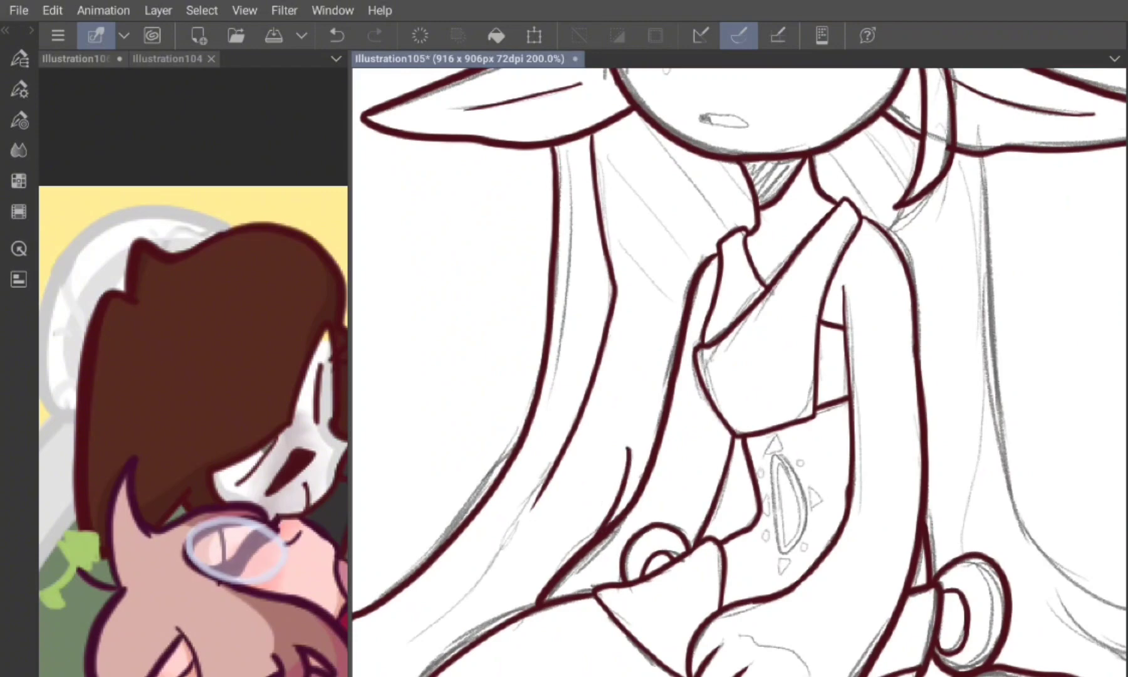
pyautogui.scroll(-3, 740, 370)
# Step: Ink the right-side long hair from the ear down around its curl, continuing the lower hair edge to the canvas border
pyautogui.scroll(3, 739, 370)
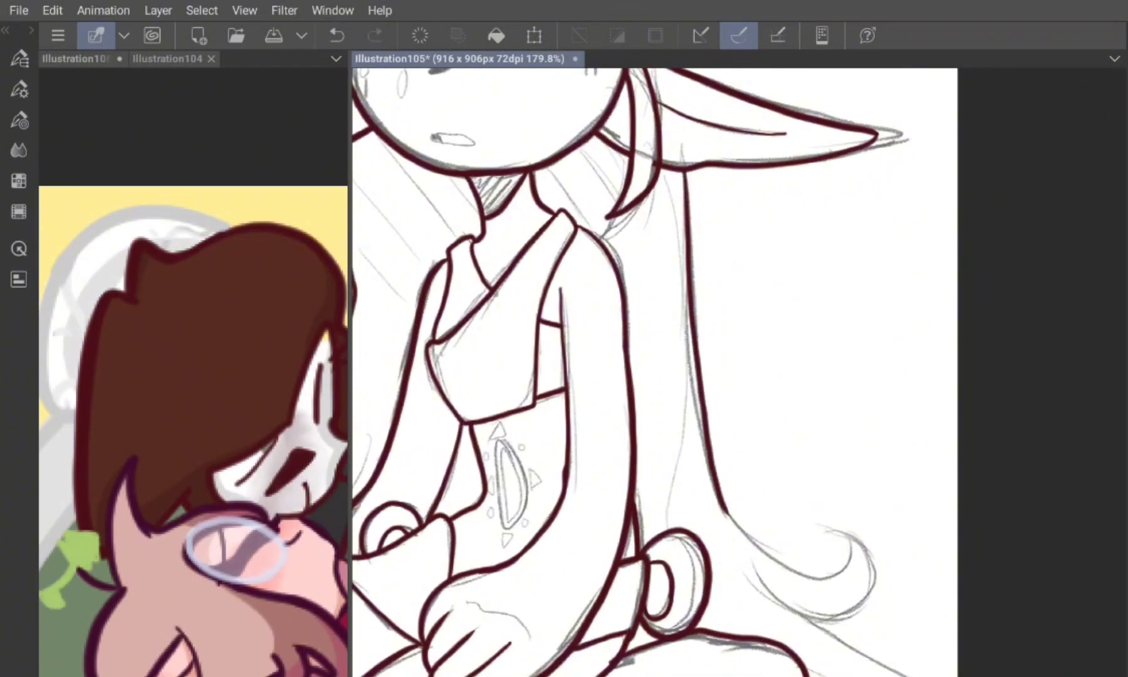
pyautogui.scroll(4, 739, 370)
pyautogui.moveTo(686, 235)
pyautogui.mouseDown()
pyautogui.moveTo(656, 296)
pyautogui.moveTo(683, 504)
pyautogui.moveTo(730, 436)
pyautogui.moveTo(745, 481)
pyautogui.moveTo(551, 483)
pyautogui.mouseUp()
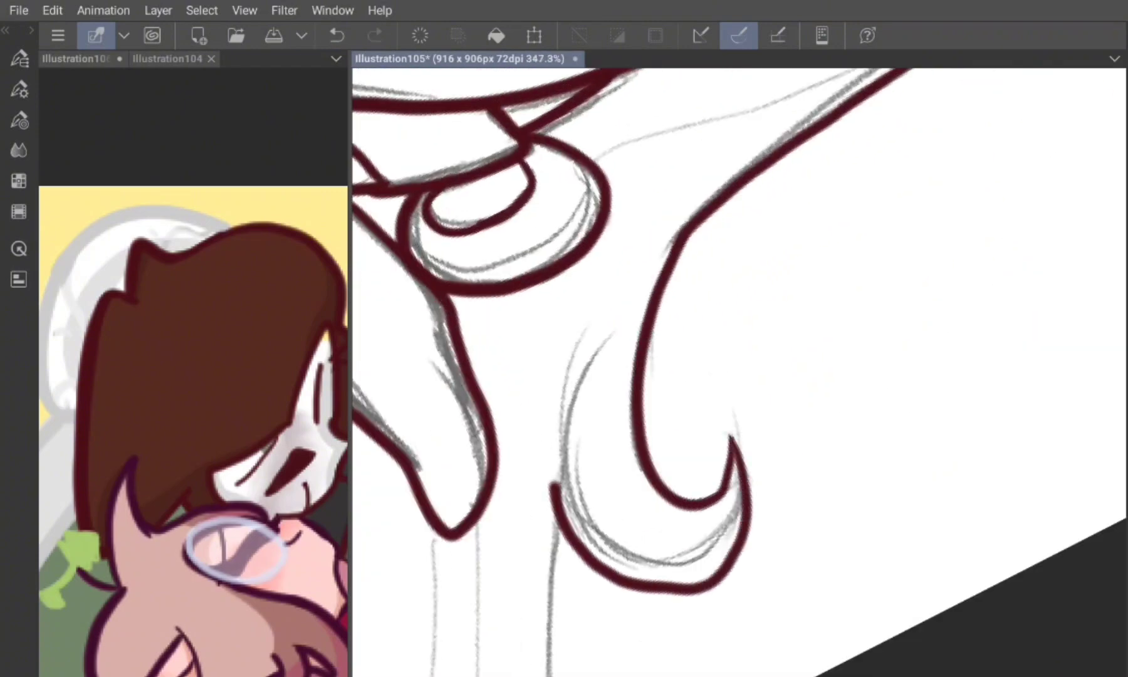
pyautogui.scroll(-5, 739, 369)
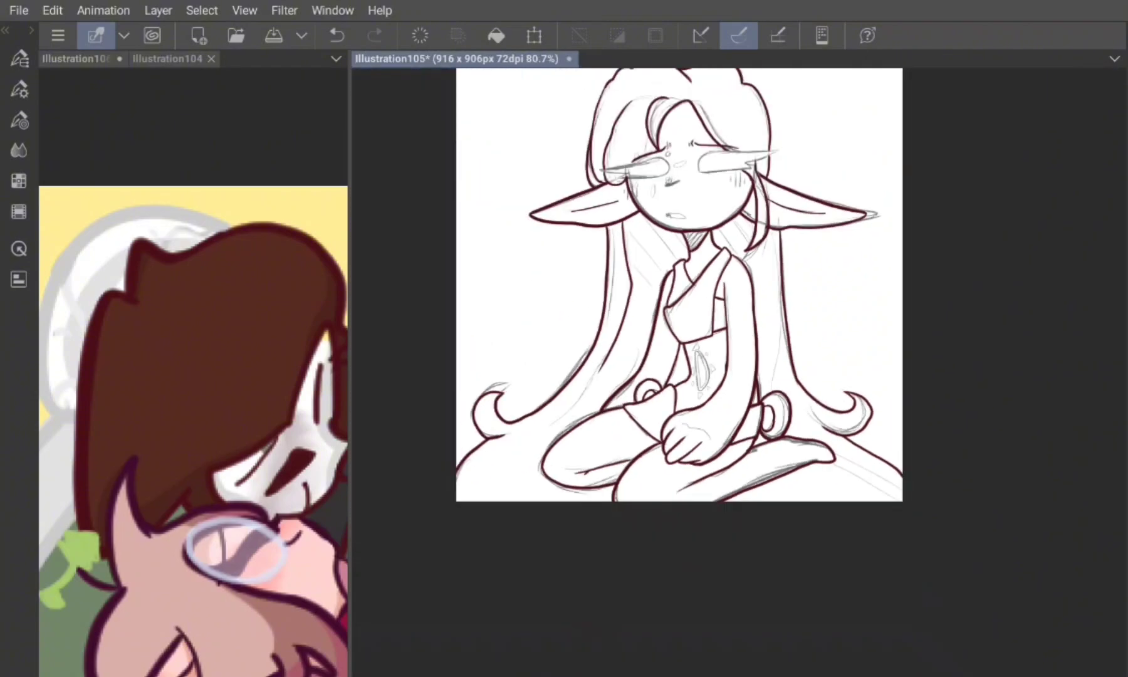
# Step: Ink the nose as a short thick slanted stroke and save the illustration
pyautogui.scroll(5, 714, 125)
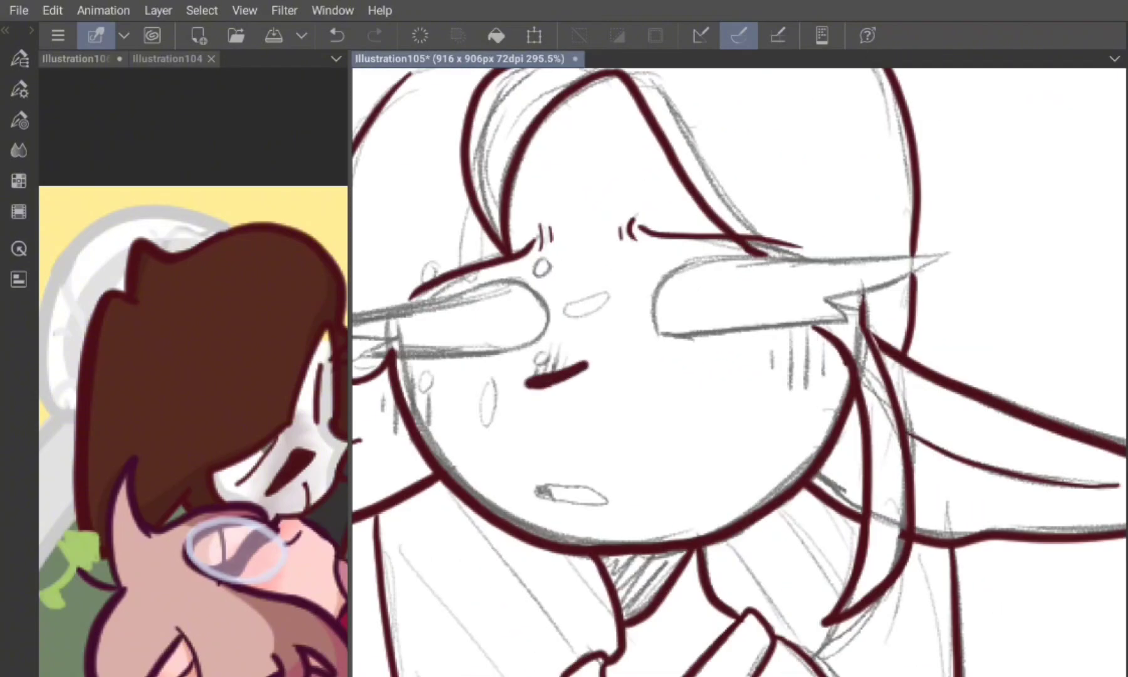
pyautogui.scroll(-4, 739, 370)
pyautogui.hotkey('ctrl', 's')
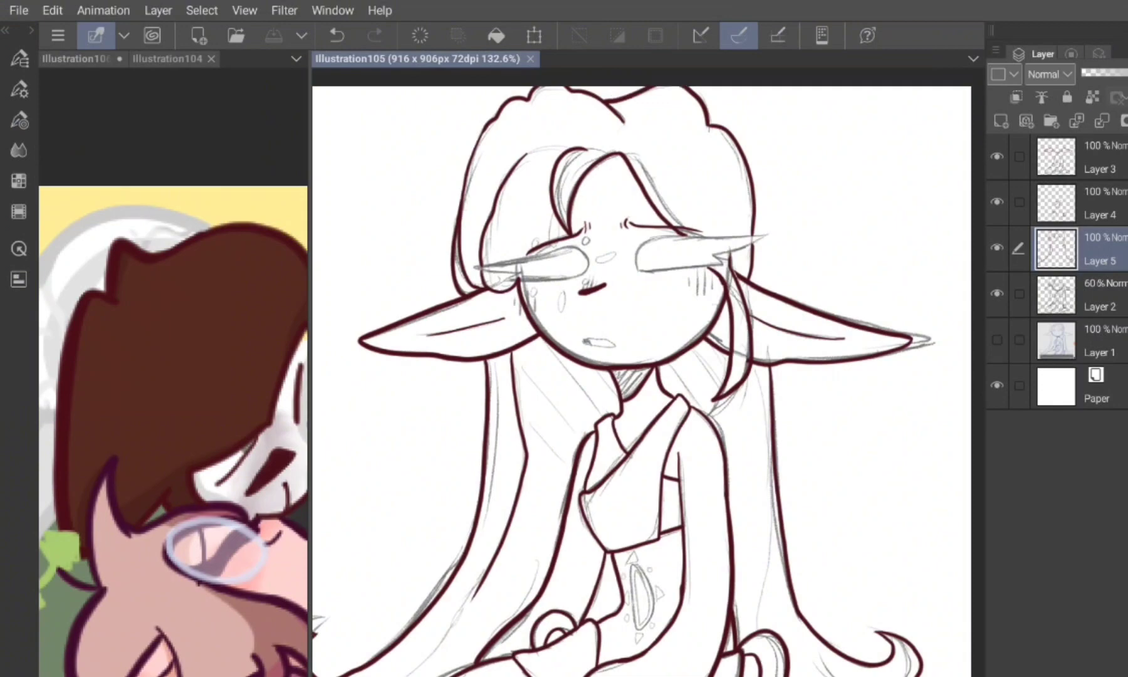
# Step: Add a new raster layer above the sketch layer and move it to the top of the layer stack for the facial features
pyautogui.click(1053, 289)
pyautogui.scroll(5, 740, 370)
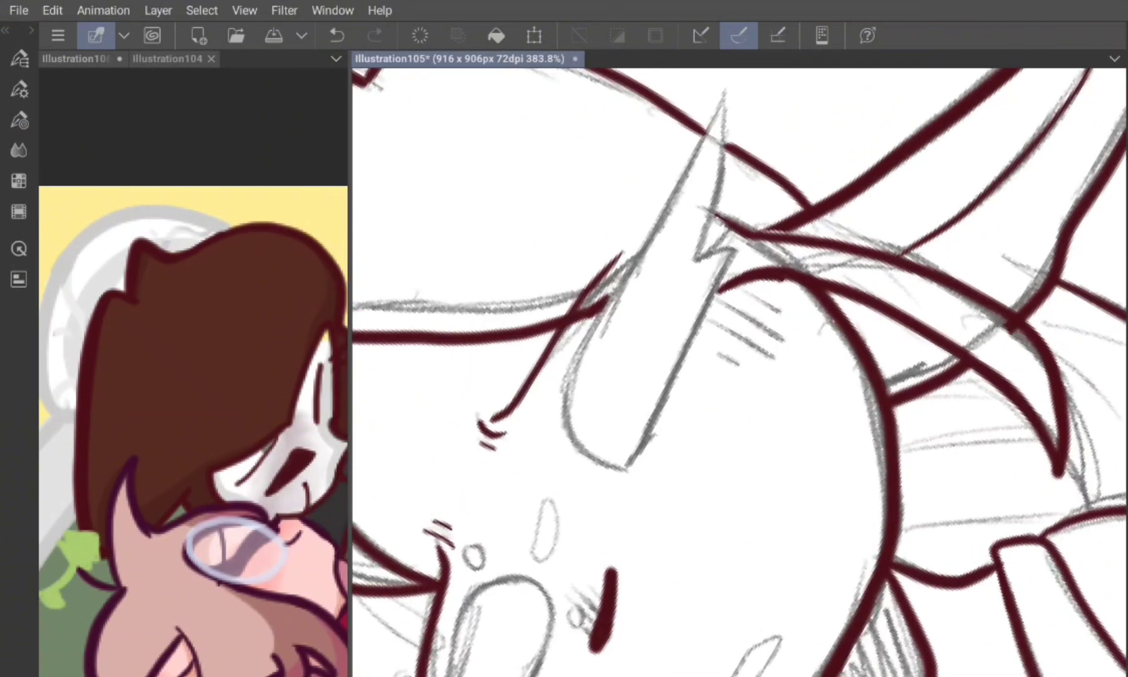
pyautogui.hotkey('ctrl', 'z')
pyautogui.press('F7')
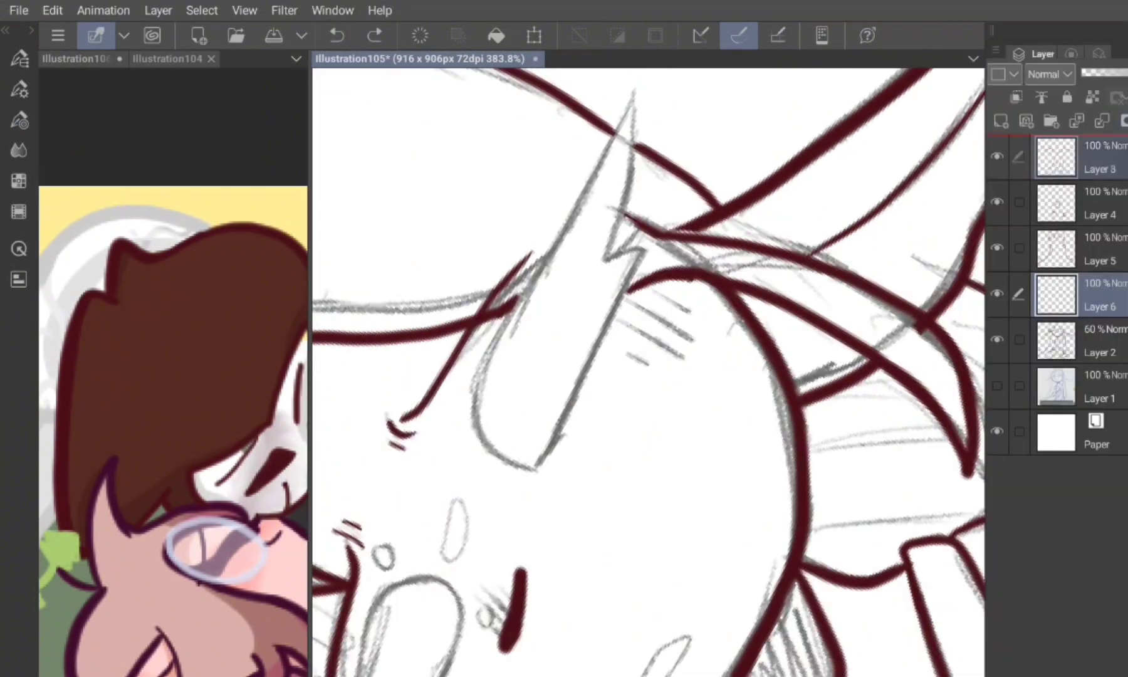
pyautogui.click(1056, 157)
pyautogui.press('F7')
# Step: Ink the outlines of both eyes with rounded inner ends, long pointed outer corners and small jagged lash notches
pyautogui.moveTo(625, 469)
pyautogui.mouseDown()
pyautogui.moveTo(737, 246)
pyautogui.moveTo(721, 185)
pyautogui.moveTo(682, 168)
pyautogui.mouseUp()
pyautogui.moveTo(711, 114); pyautogui.dragTo(633, 270)
pyautogui.moveTo(694, 141)
pyautogui.mouseDown()
pyautogui.moveTo(588, 332)
pyautogui.moveTo(624, 471)
pyautogui.mouseUp()
pyautogui.moveTo(667, 323); pyautogui.dragTo(598, 523)
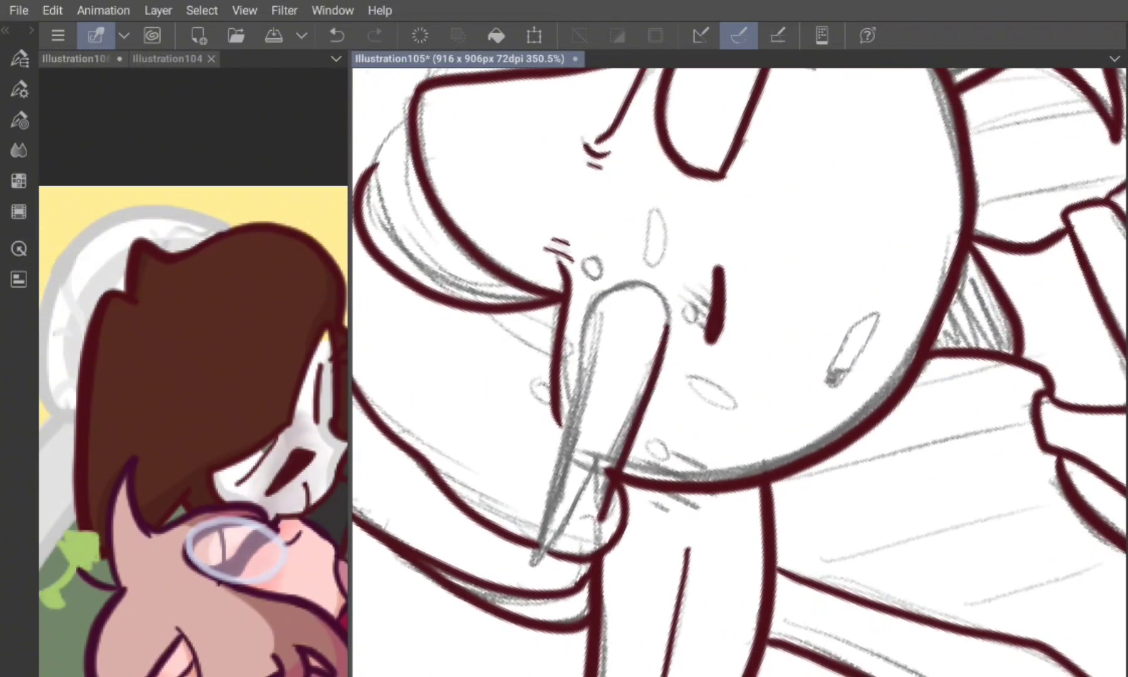
pyautogui.moveTo(643, 285)
pyautogui.mouseDown()
pyautogui.moveTo(560, 426)
pyautogui.moveTo(533, 567)
pyautogui.moveTo(596, 467)
pyautogui.mouseUp()
# Step: Ink the outline of the small open mouth and darken its left-side corner
pyautogui.scroll(5, 934, 366)
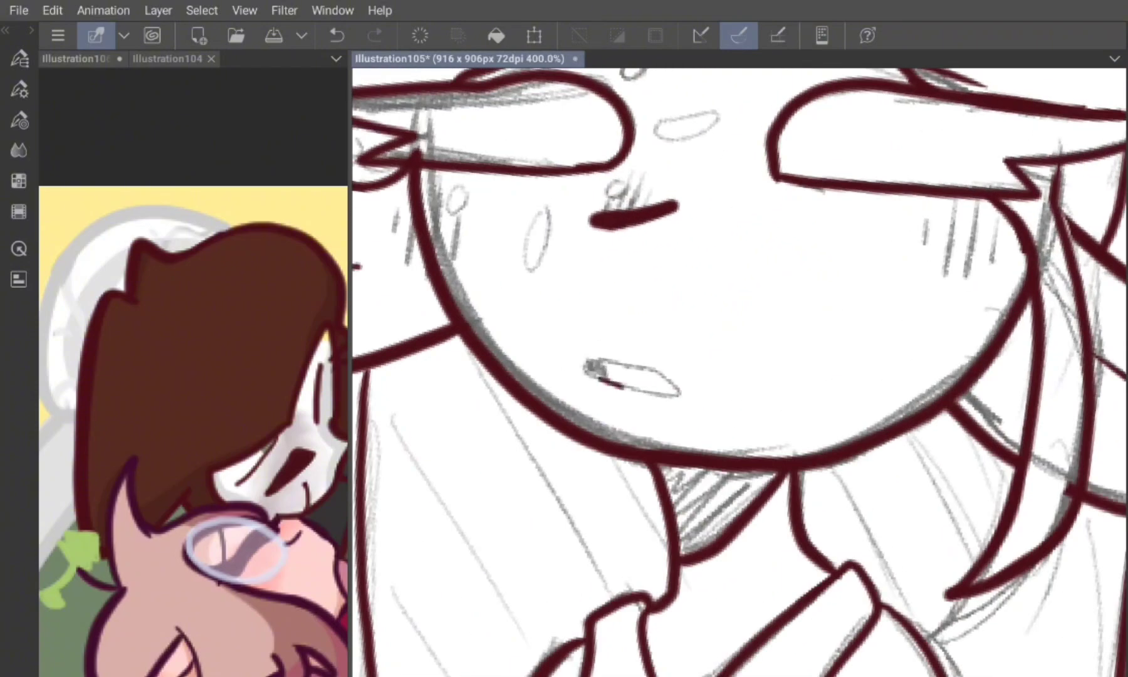
pyautogui.click(336, 35)
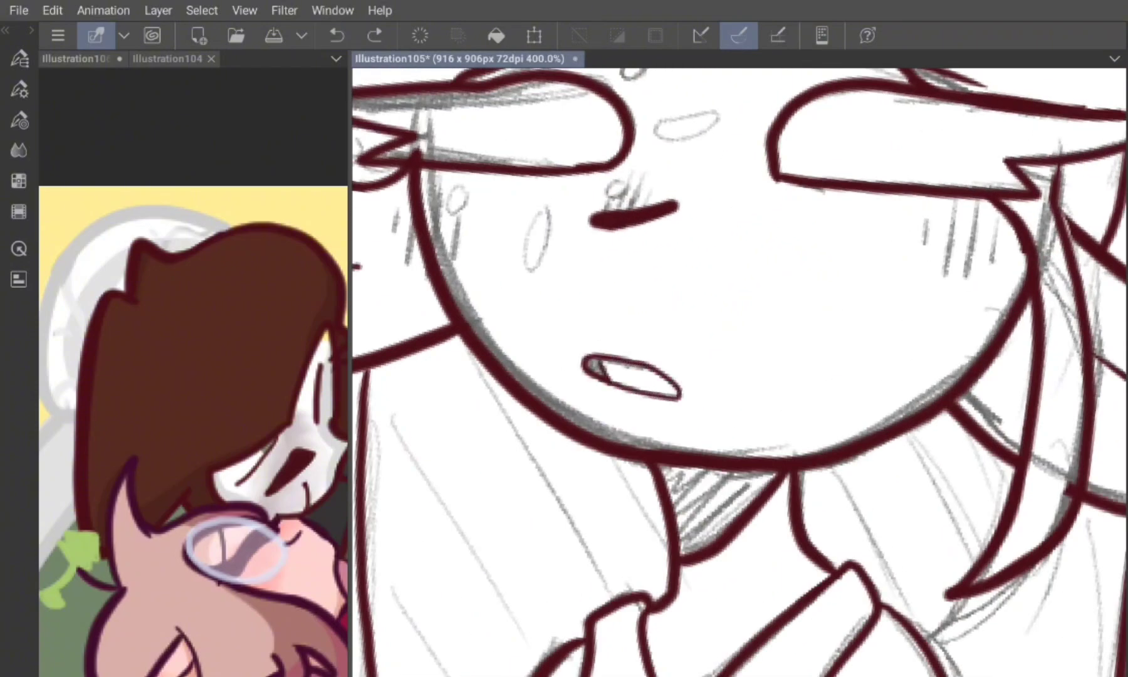
pyautogui.scroll(-4, 740, 372)
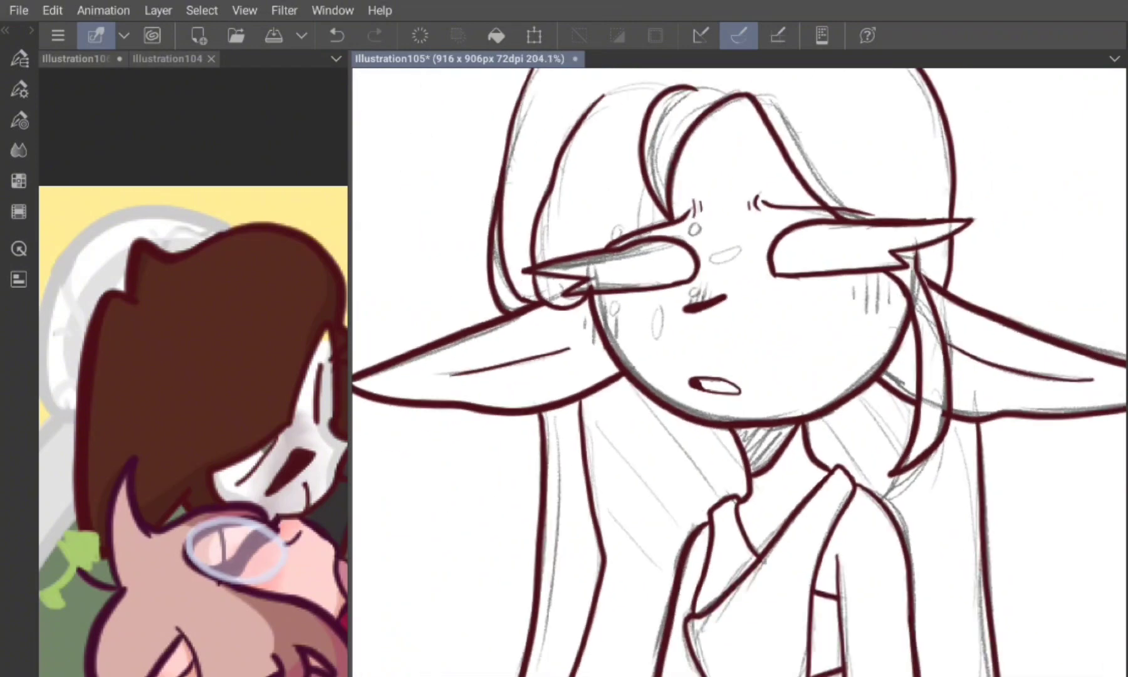
# Step: Ink the short blush lines on both cheeks and the hatch marks above the nose, and save the illustration
pyautogui.scroll(5, 740, 372)
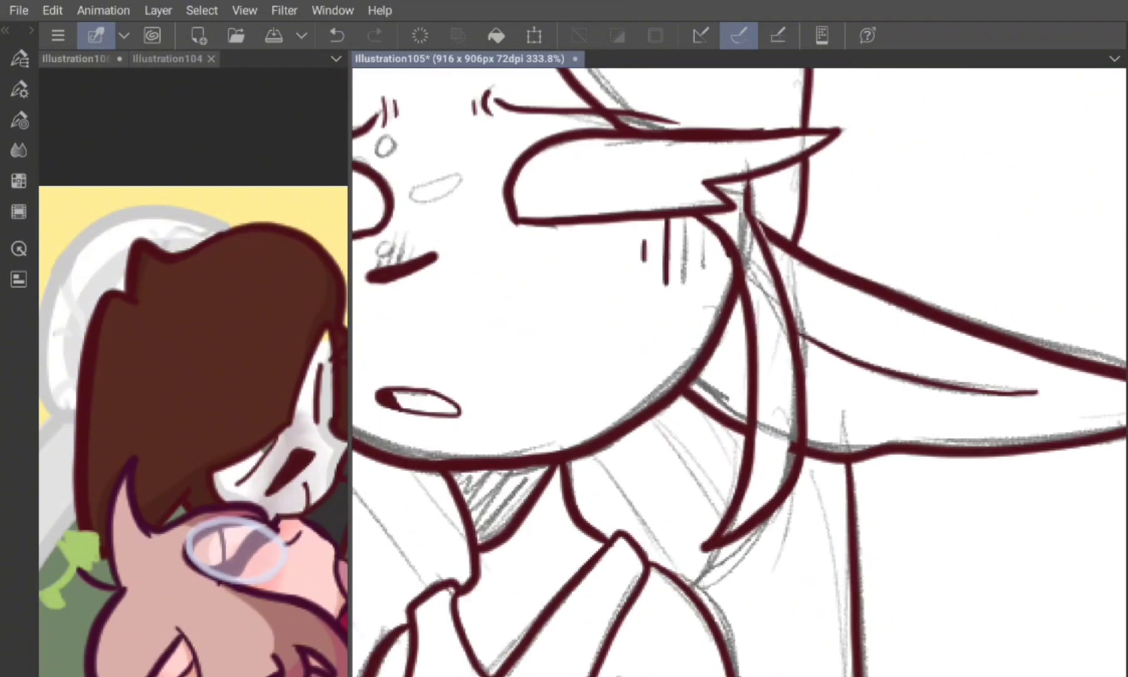
pyautogui.scroll(-3, 740, 371)
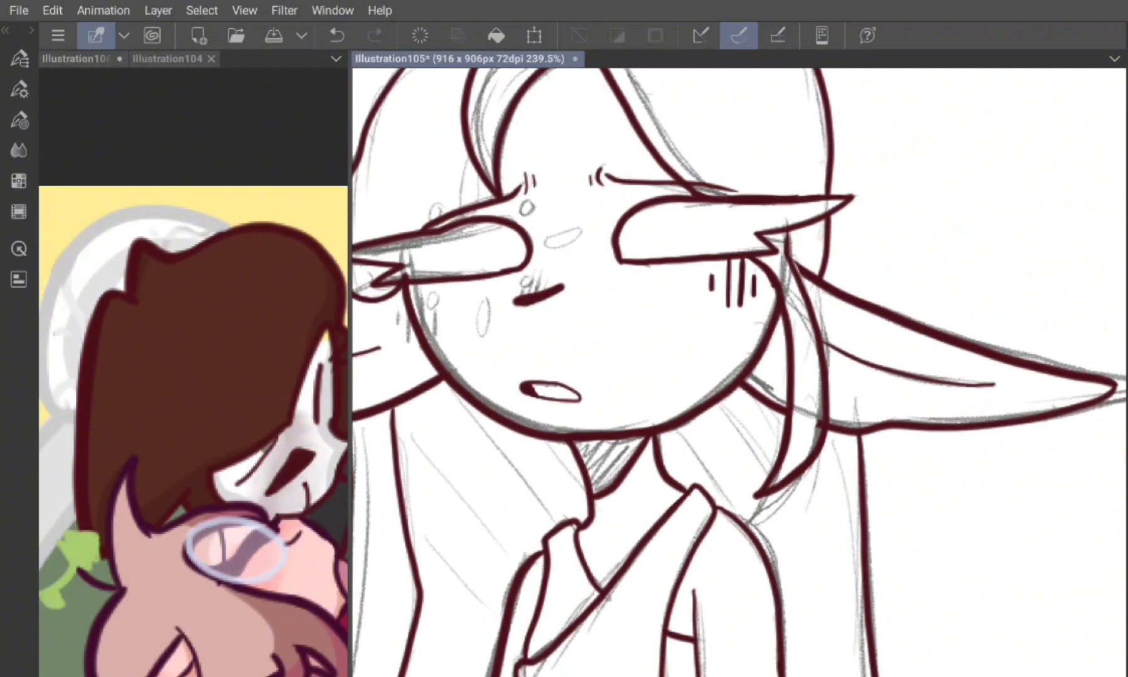
pyautogui.scroll(4, 739, 371)
pyautogui.scroll(-1, 739, 372)
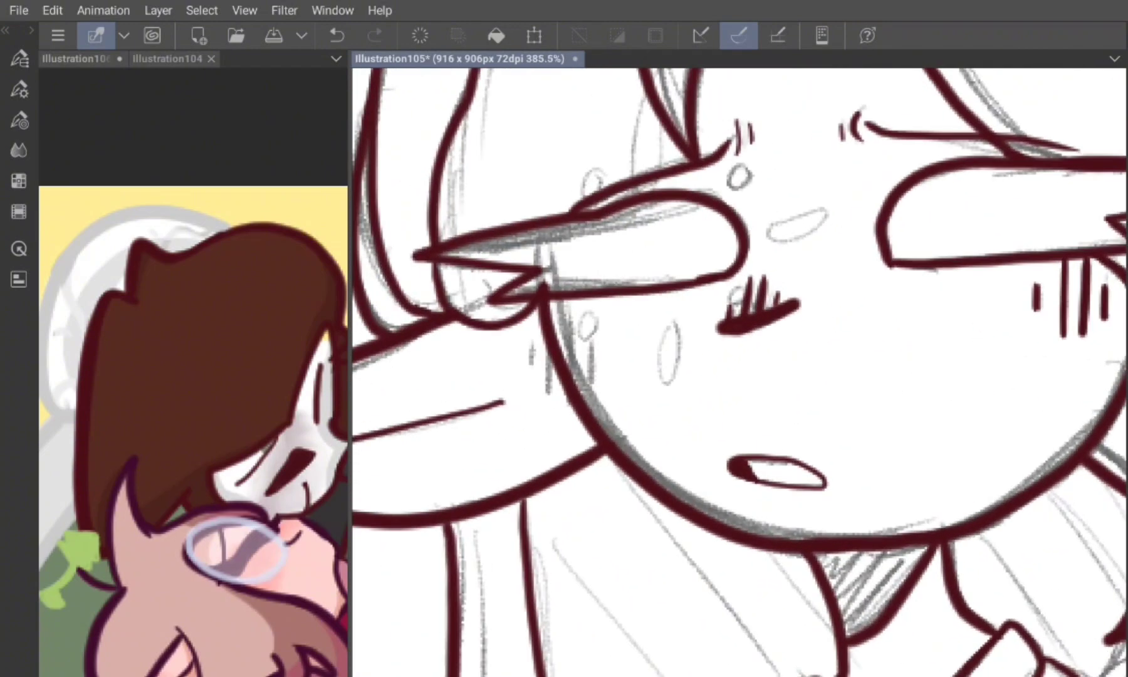
pyautogui.scroll(-6, 740, 372)
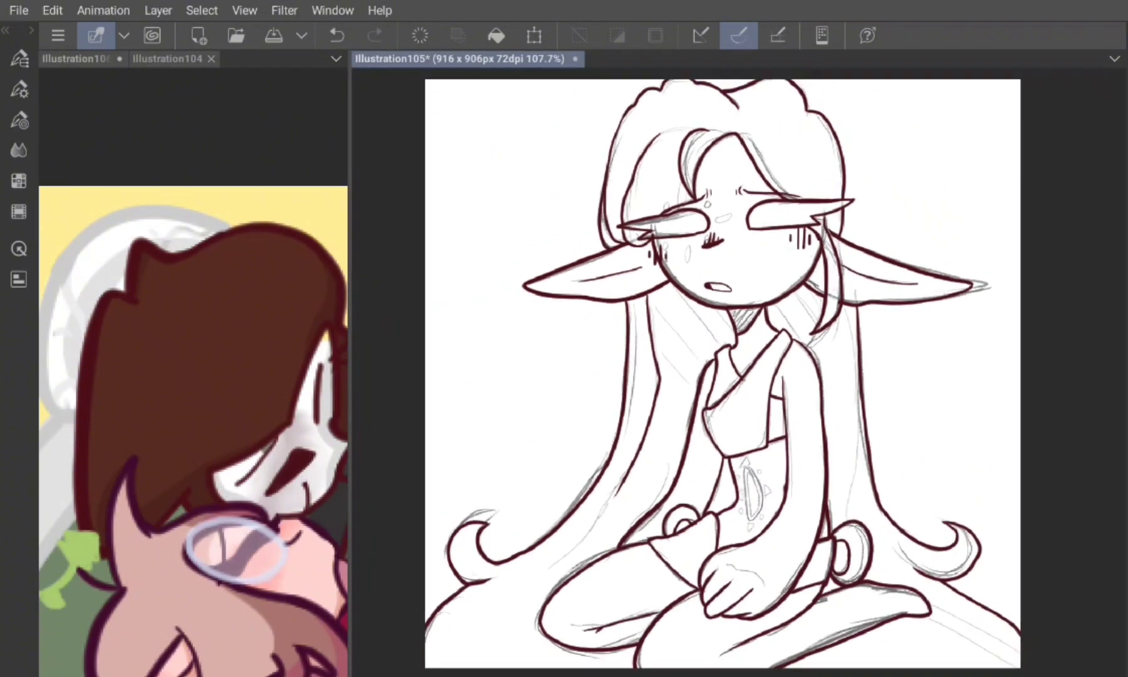
pyautogui.hotkey('ctrl', 's')
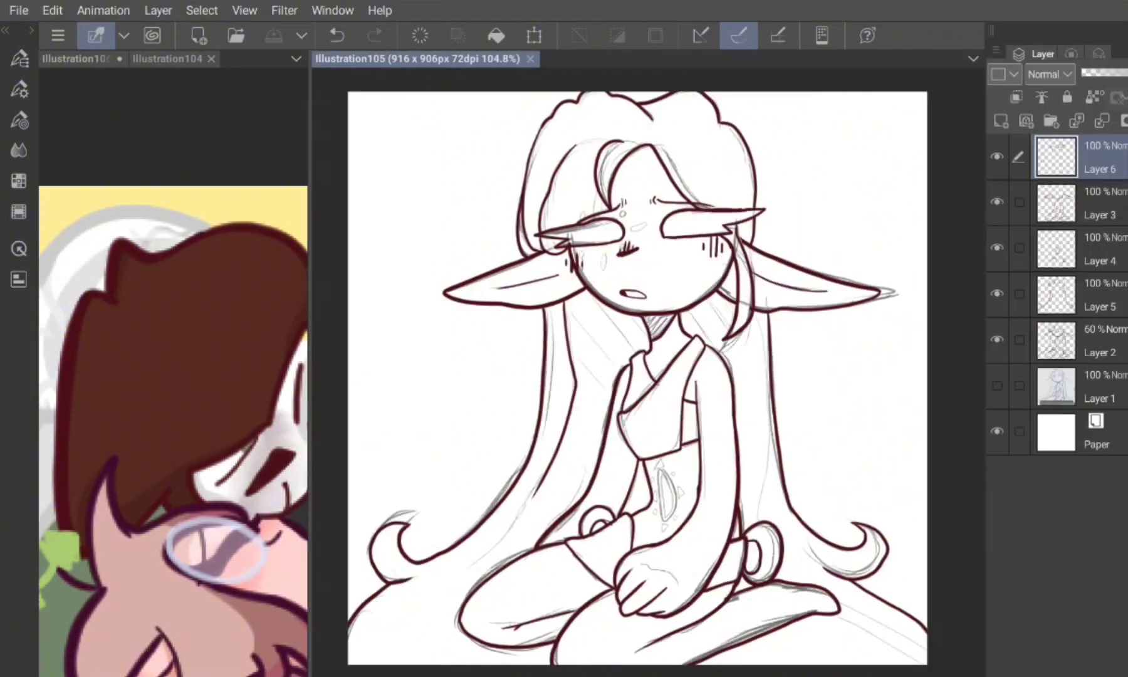
# Step: Group the four line-art layers, Layers 3 to 6, into one folder and save the illustration
pyautogui.click(1041, 150)
pyautogui.click(1090, 186)
pyautogui.click(1091, 232)
pyautogui.click(1090, 278)
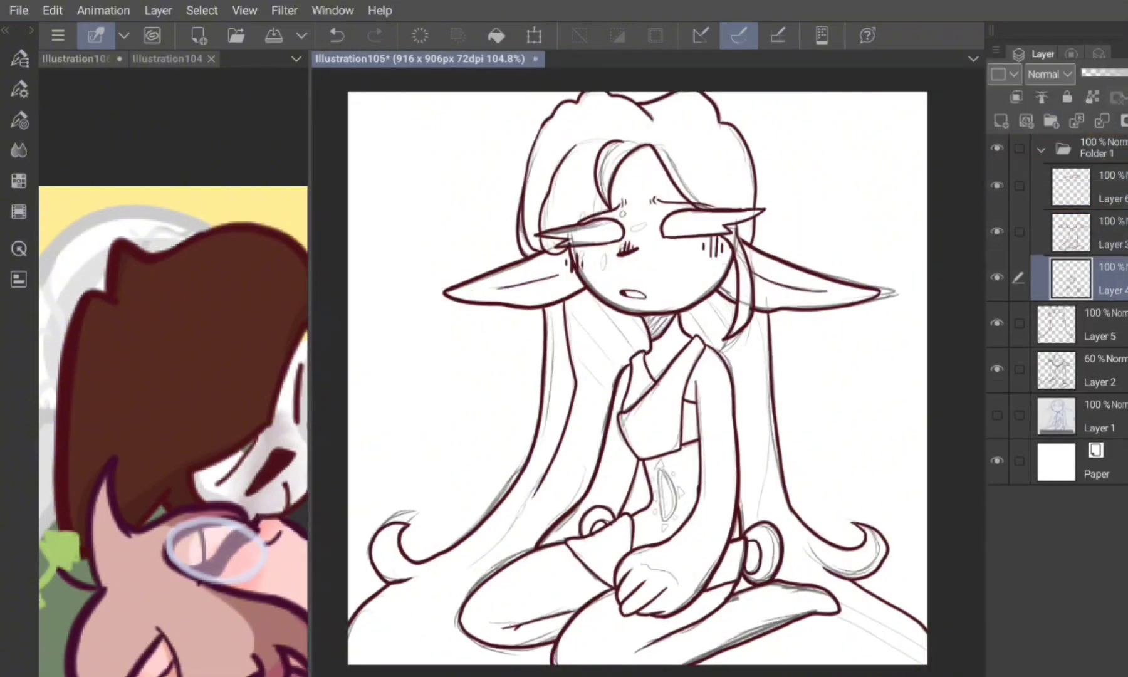
pyautogui.keyDown('shift'); pyautogui.click(1090, 324); pyautogui.keyUp('shift')
pyautogui.moveTo(1091, 323); pyautogui.dragTo(1090, 186)
pyautogui.click(19, 10)
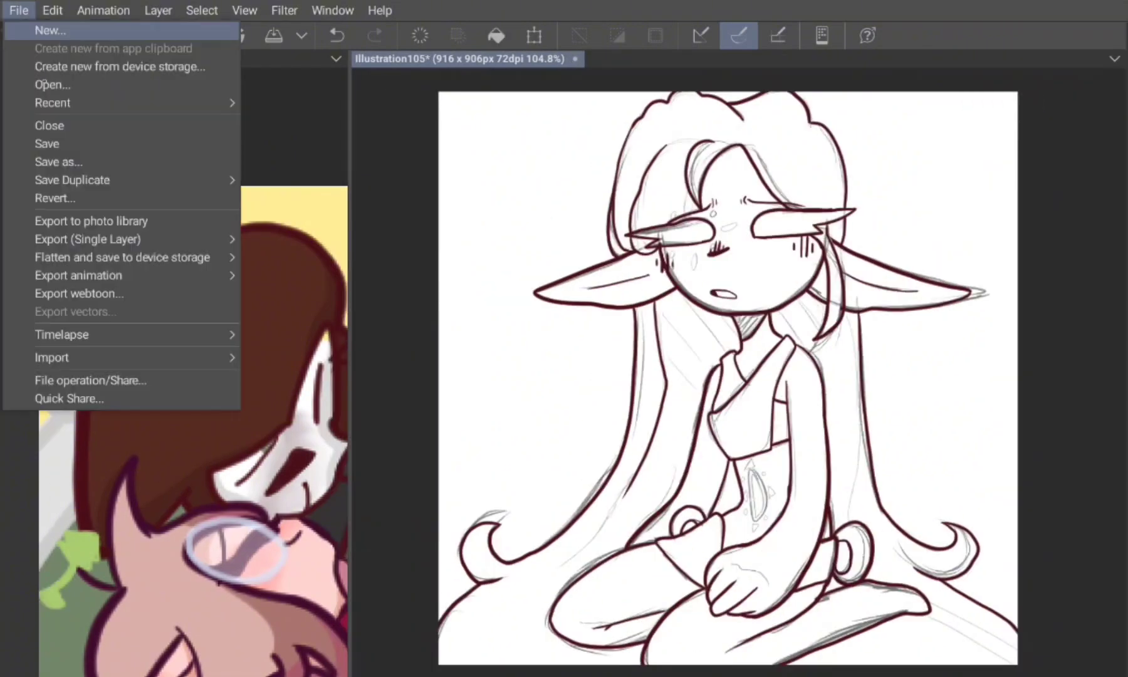
pyautogui.click(38, 141)
# Step: Bring up the Illustration106 colour reference, choose a light red for the skin, and return to Illustration105
pyautogui.click(75, 58)
pyautogui.click(240, 373)
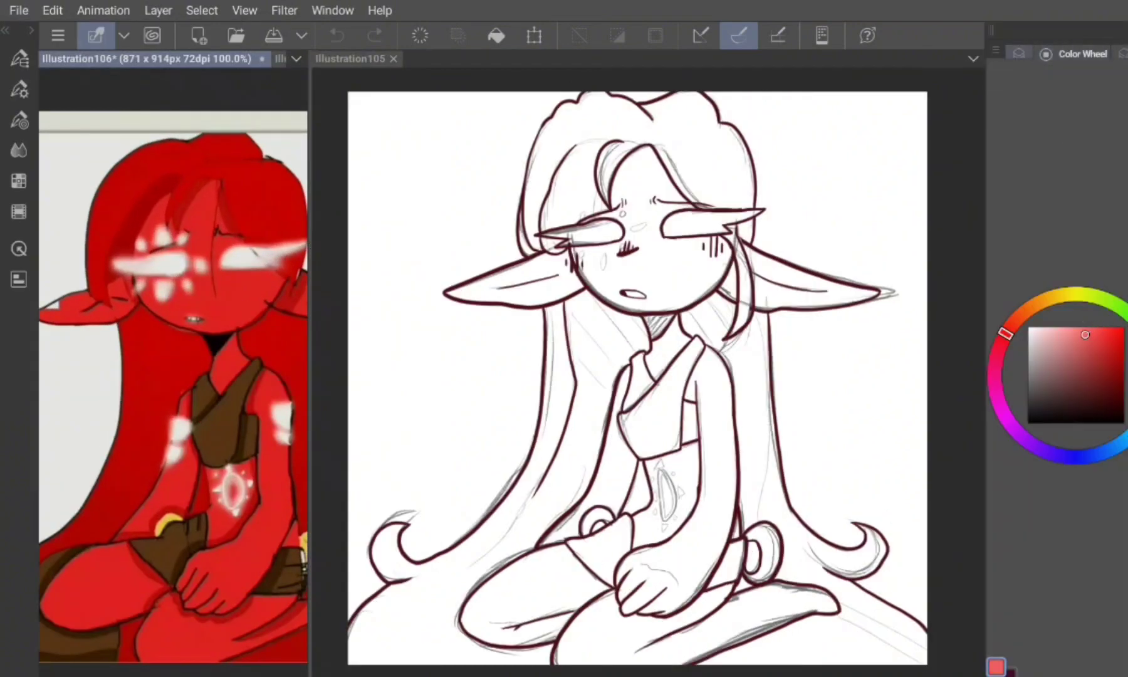
pyautogui.click(637, 376)
# Step: Add a new colour layer directly beneath the line-art folder and hide the sketch on Layer 2
pyautogui.click(19, 181)
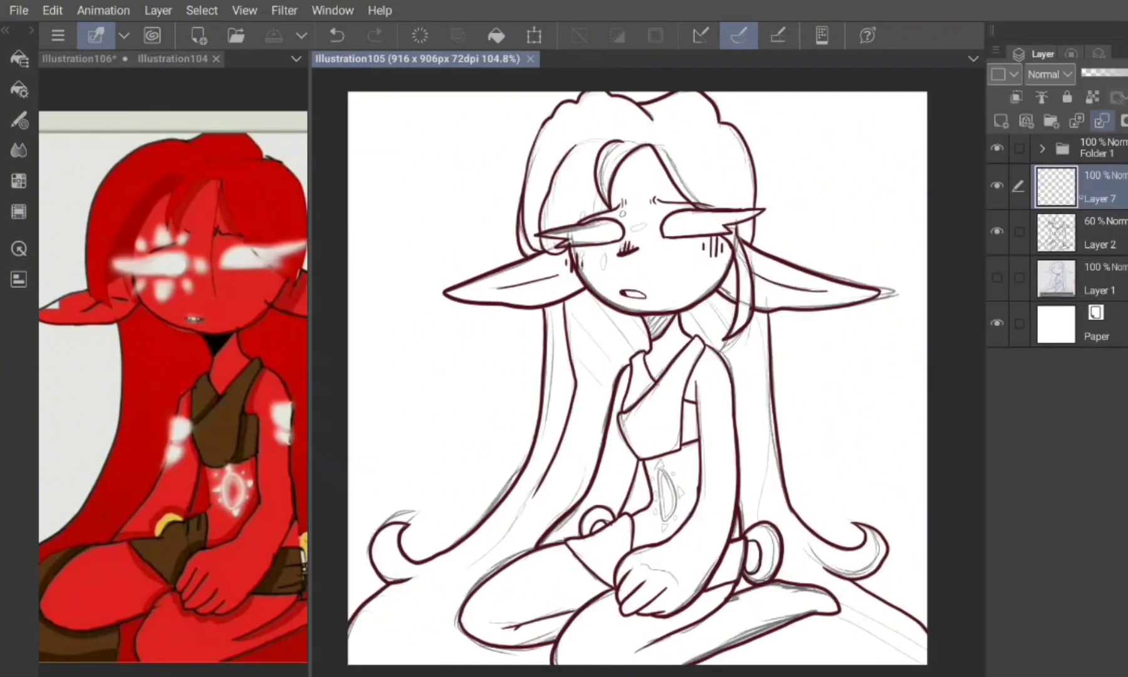
pyautogui.click(996, 231)
pyautogui.click(18, 181)
# Step: Fill the face, neck, both arms and bare midriff with the light red skin colour
pyautogui.click(739, 245)
pyautogui.scroll(1, 700, 359)
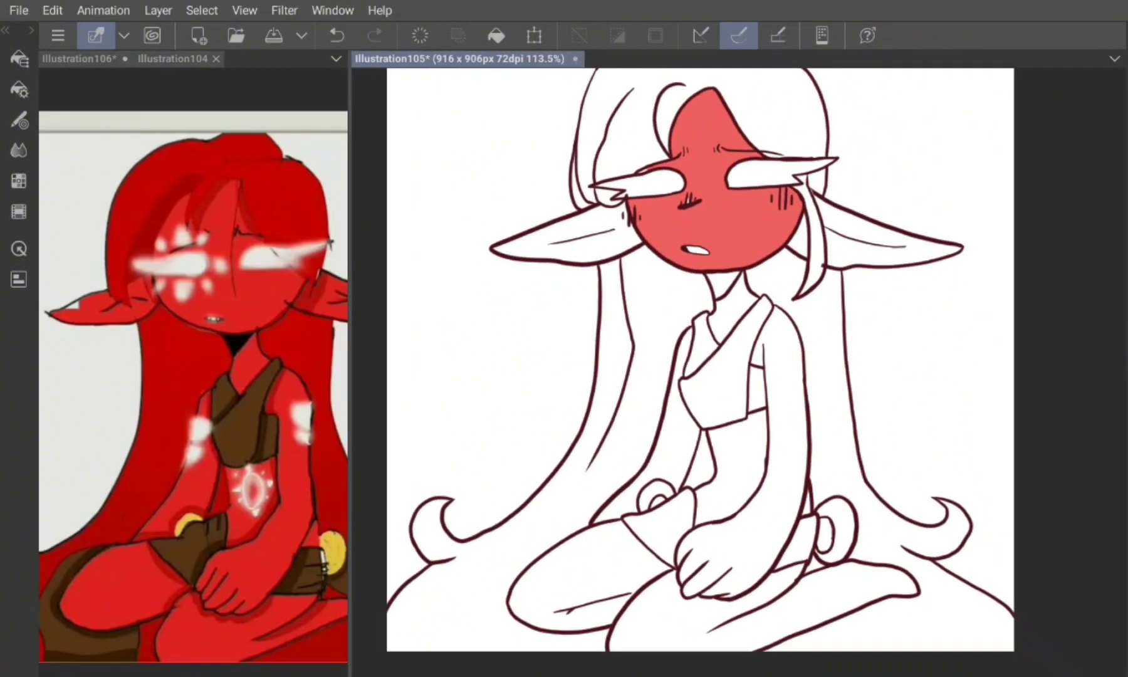
pyautogui.click(736, 301)
pyautogui.click(792, 388)
pyautogui.click(716, 432)
pyautogui.click(757, 507)
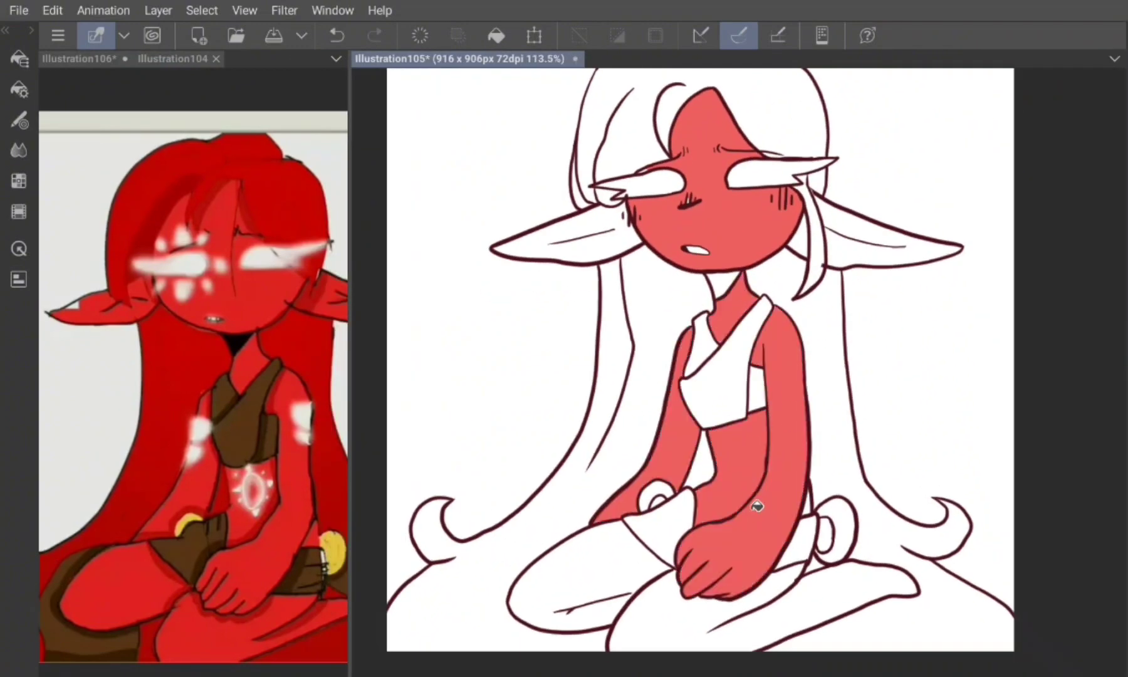
# Step: Fill both legs and both pointed ears with the light red skin colour
pyautogui.click(825, 610)
pyautogui.click(589, 576)
pyautogui.scroll(1, 708, 313)
pyautogui.click(878, 351)
pyautogui.click(441, 357)
pyautogui.scroll(1, 564, 350)
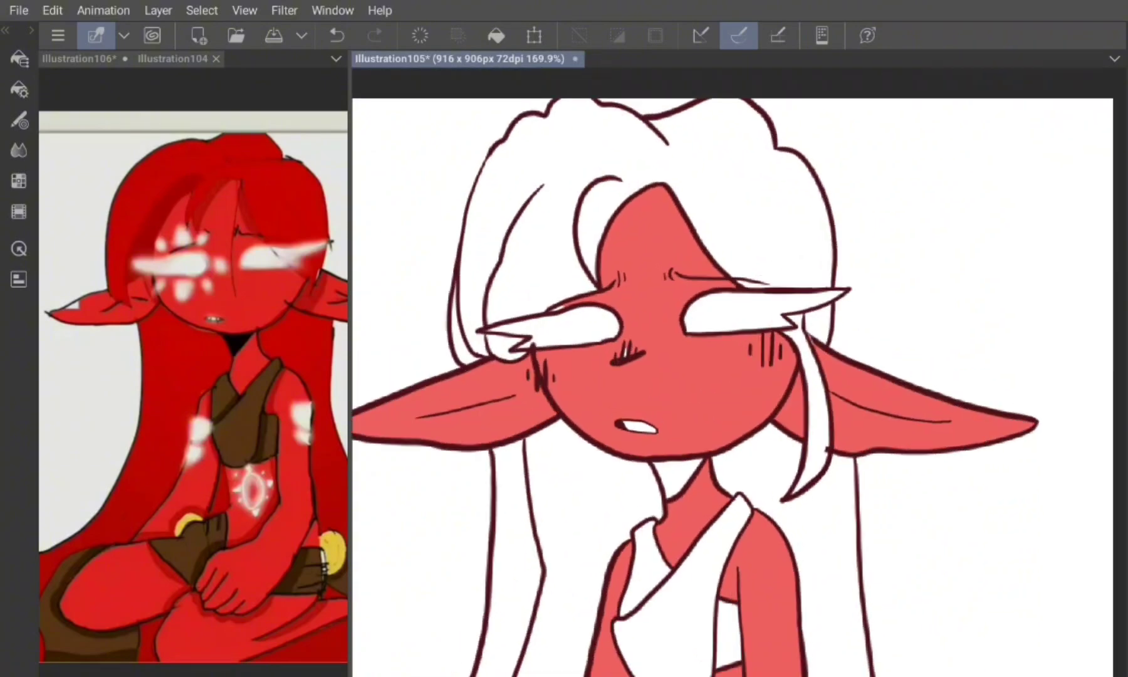
# Step: Touch up small gaps in the light red fill along the face's line art with the pen
pyautogui.press('p')
pyautogui.scroll(3, 740, 369)
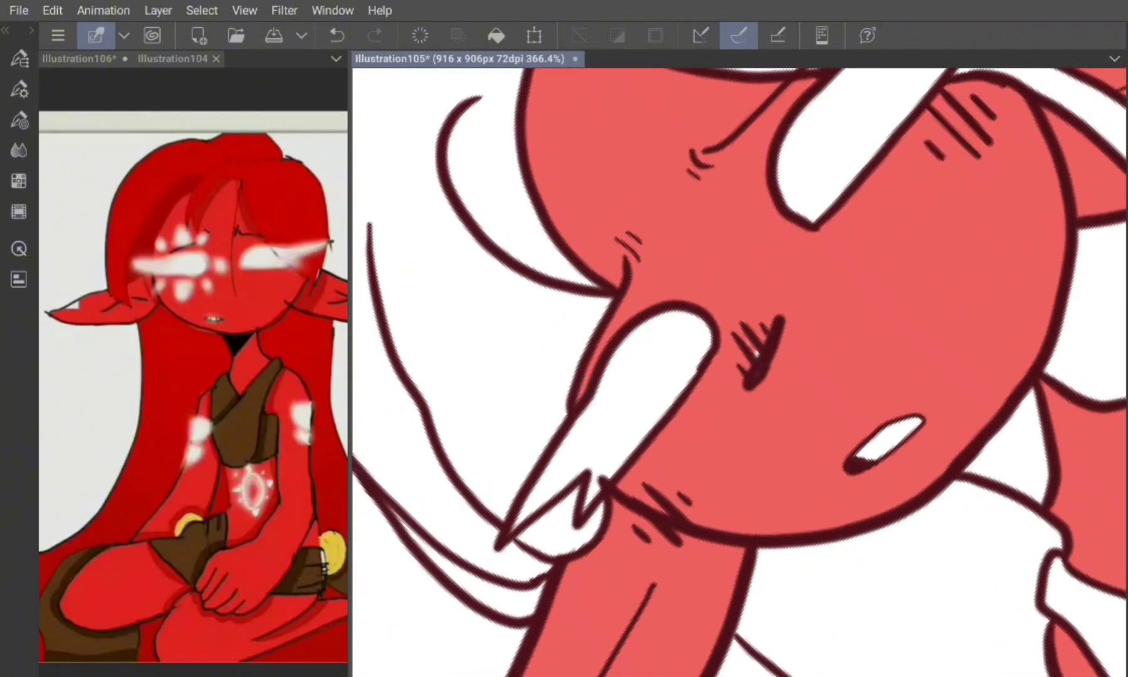
pyautogui.scroll(-3, 740, 370)
pyautogui.scroll(4, 740, 369)
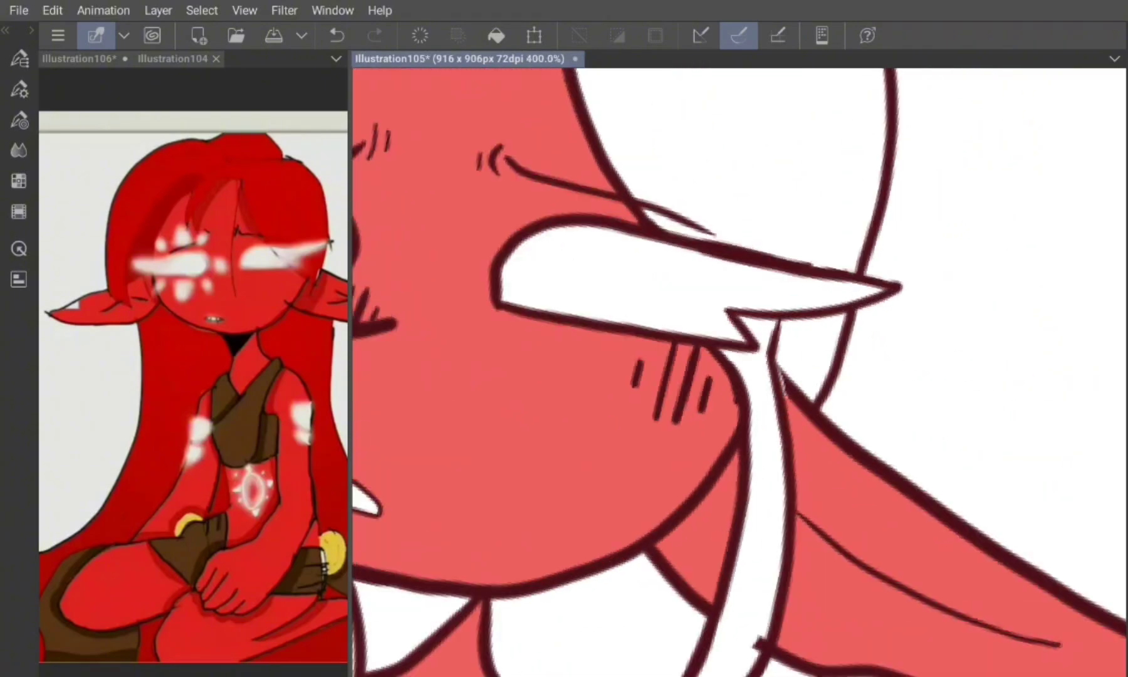
pyautogui.moveTo(542, 531); pyautogui.dragTo(687, 386)
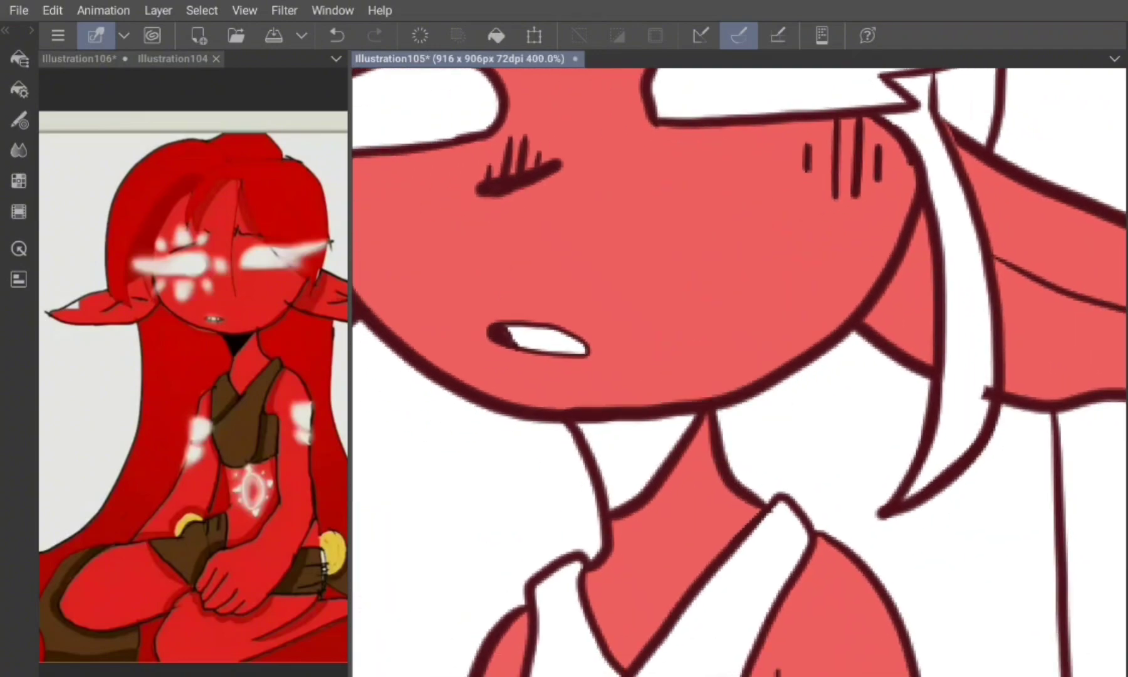
# Step: Fill the neck shadow under the chin with the dark red line colour and save the illustration
pyautogui.click(636, 457)
pyautogui.scroll(-3, 740, 370)
pyautogui.click(19, 10)
pyautogui.click(38, 148)
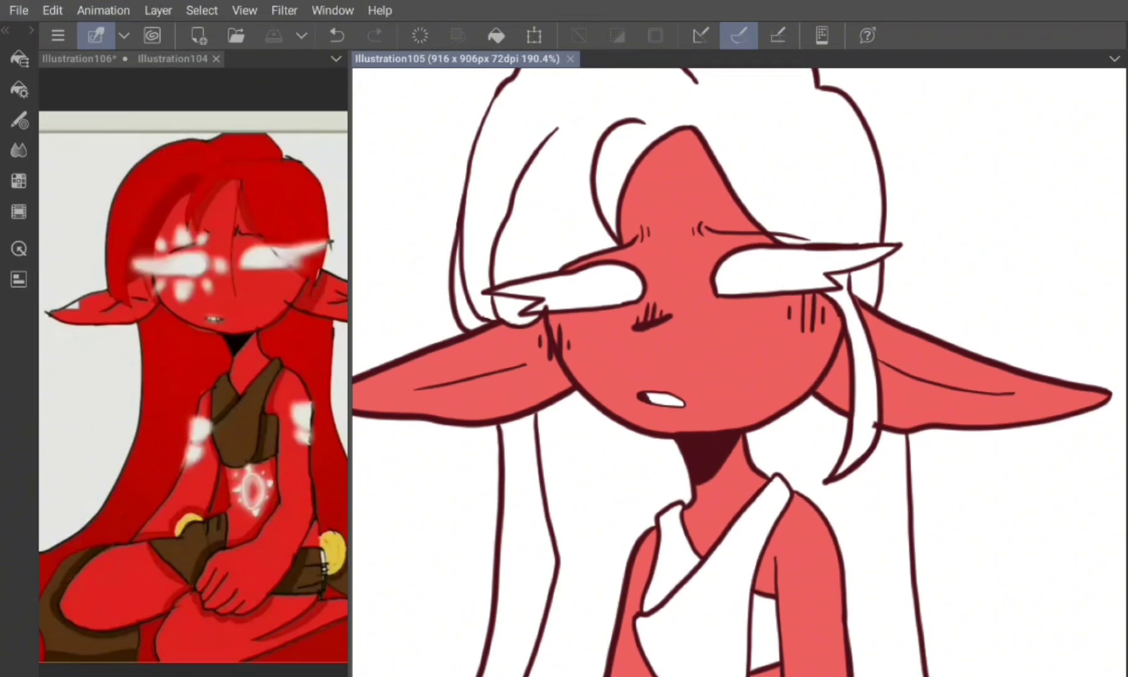
# Step: Sample the hair red from the Illustration106 reference, mute it to a darker red, and fill the crown and left-hand hair on a separate layer
pyautogui.press('F7')
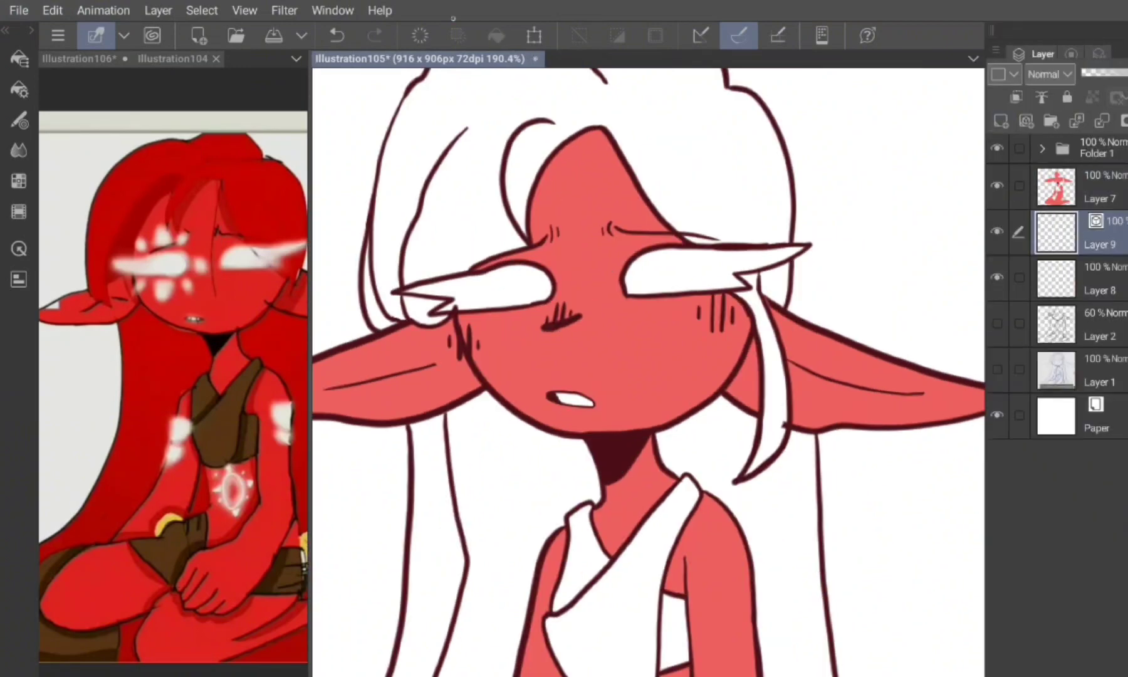
pyautogui.hotkey('ctrl', 'z')
pyautogui.press('F7')
pyautogui.click(78, 58)
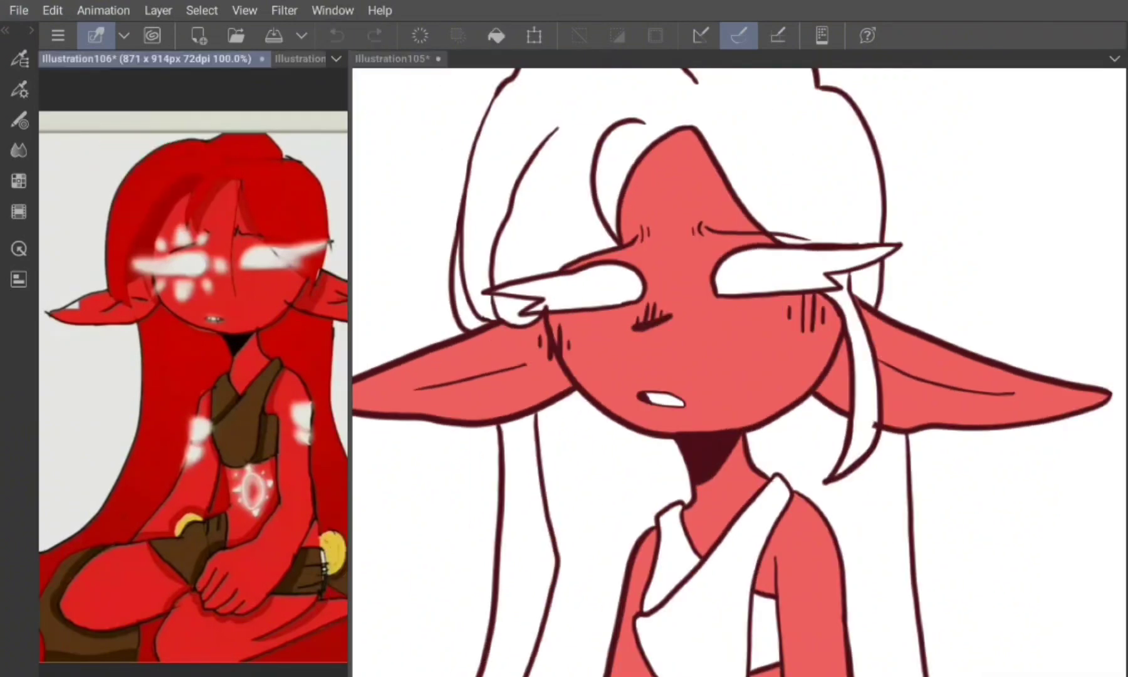
pyautogui.press('F5')
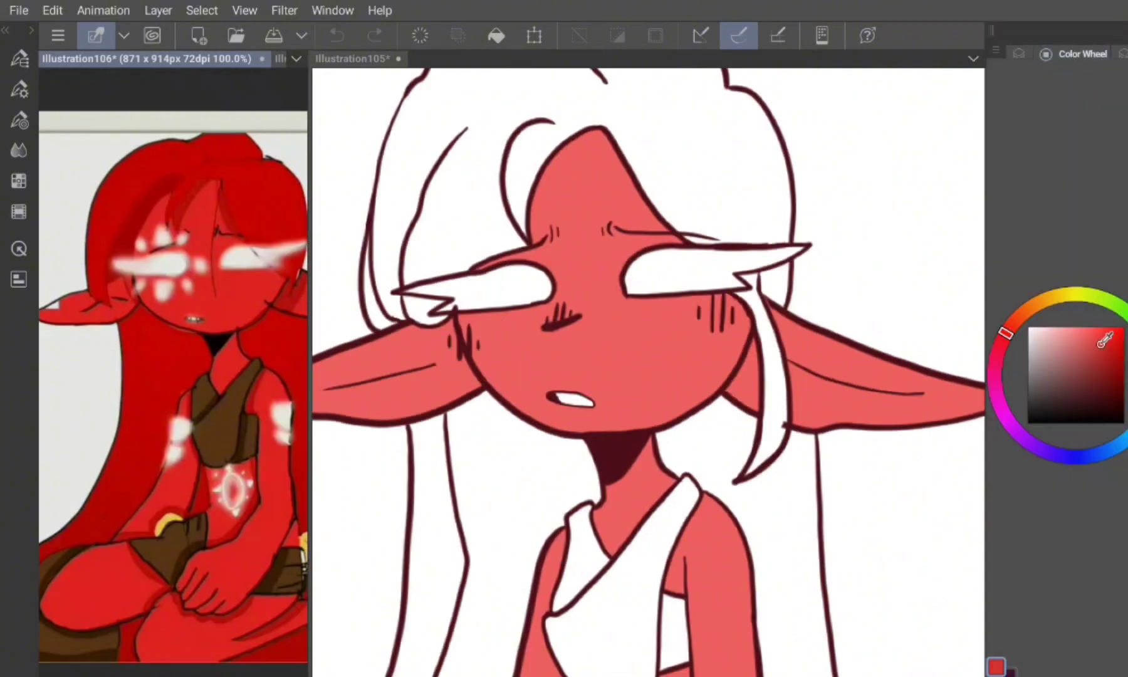
pyautogui.scroll(-5, 649, 370)
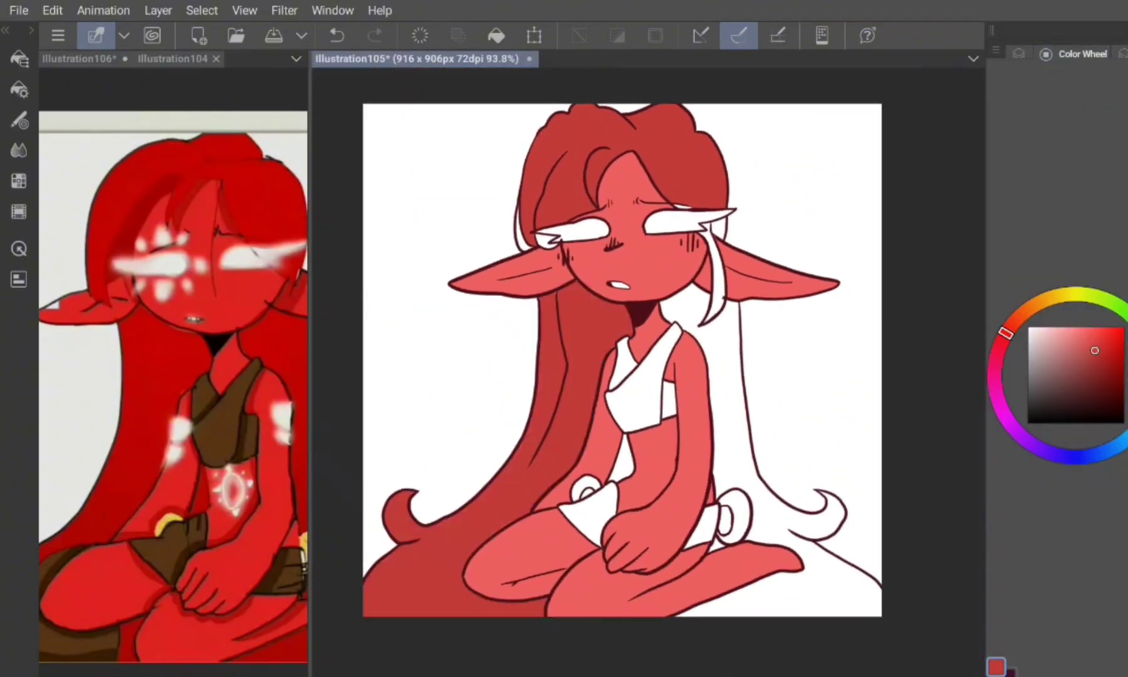
# Step: Fill the remaining right-hand hair and the loose lock beside the face with the same dark hair red
pyautogui.scroll(3, 755, 638)
pyautogui.click(708, 448)
pyautogui.click(542, 361)
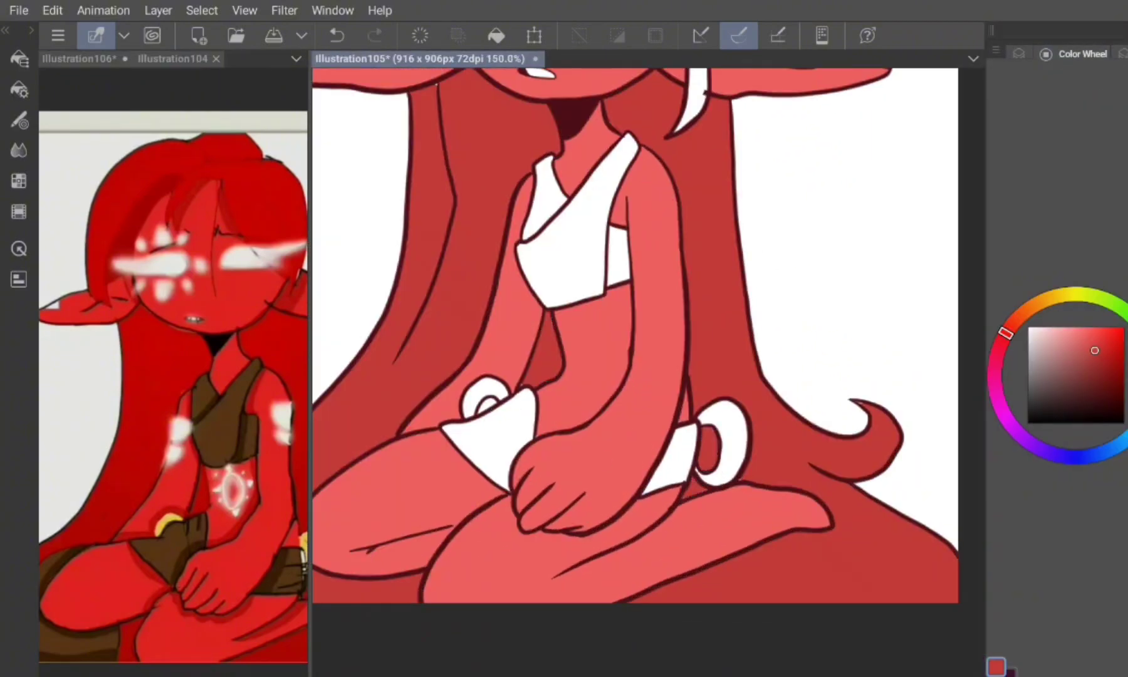
pyautogui.scroll(-2, 636, 335)
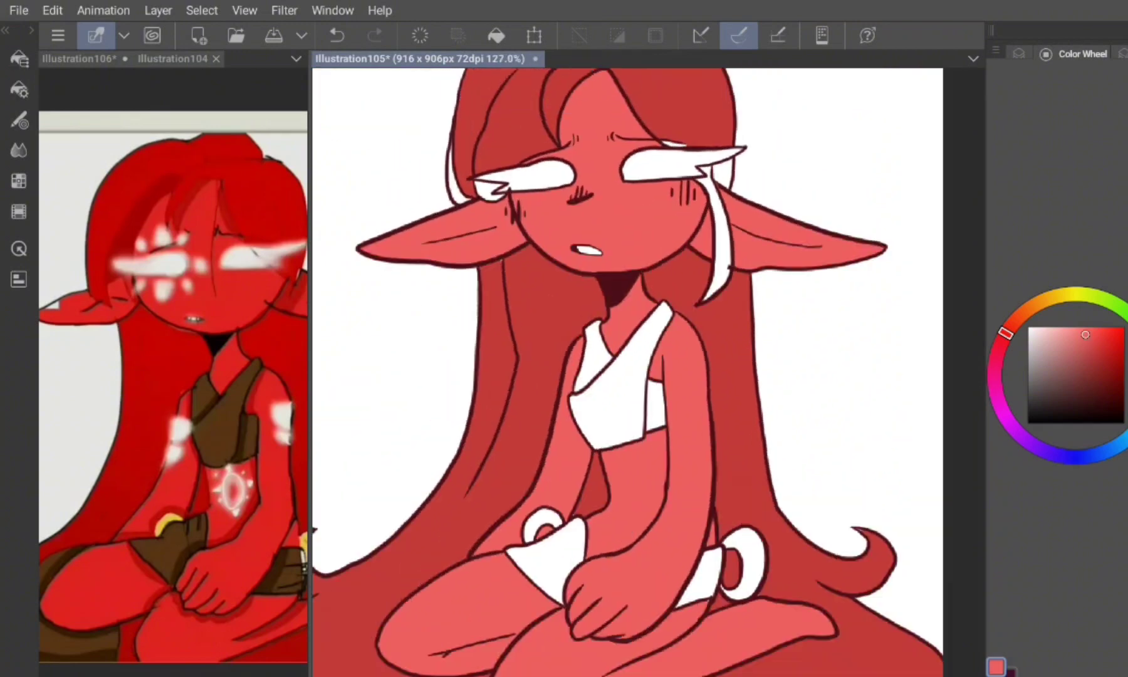
pyautogui.scroll(4, 605, 226)
pyautogui.click(721, 262)
pyautogui.scroll(5, 746, 214)
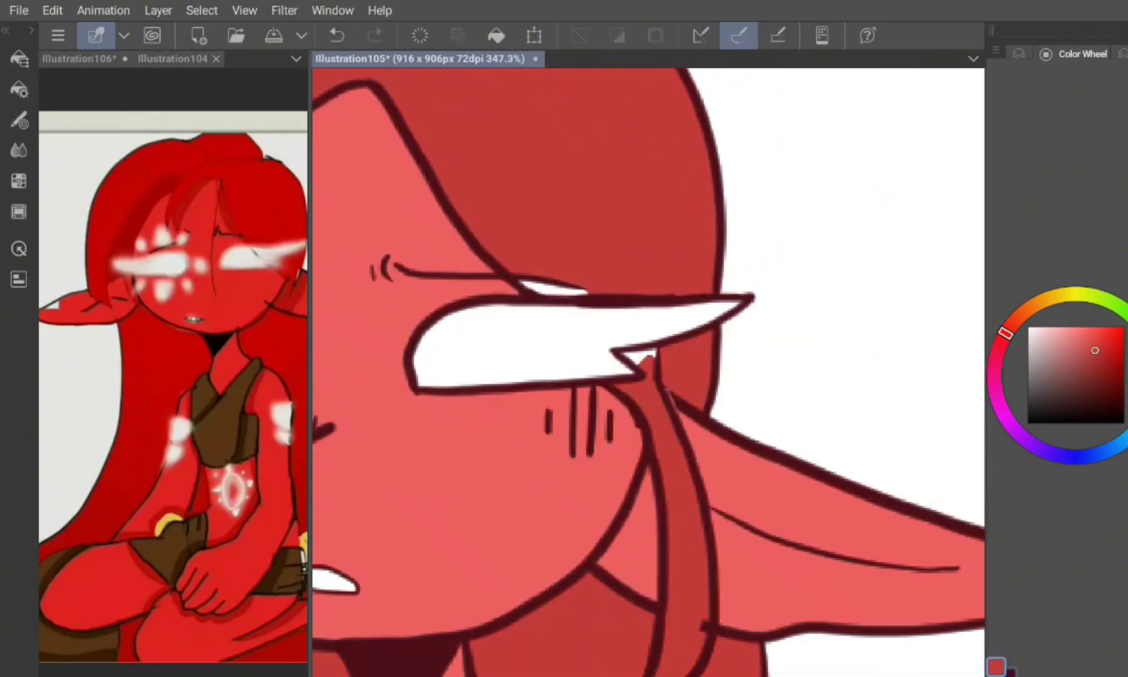
# Step: Touch up the unfilled hair gaps above and below the outer corner of the right-hand eye with the pen
pyautogui.moveTo(589, 355); pyautogui.dragTo(539, 371)
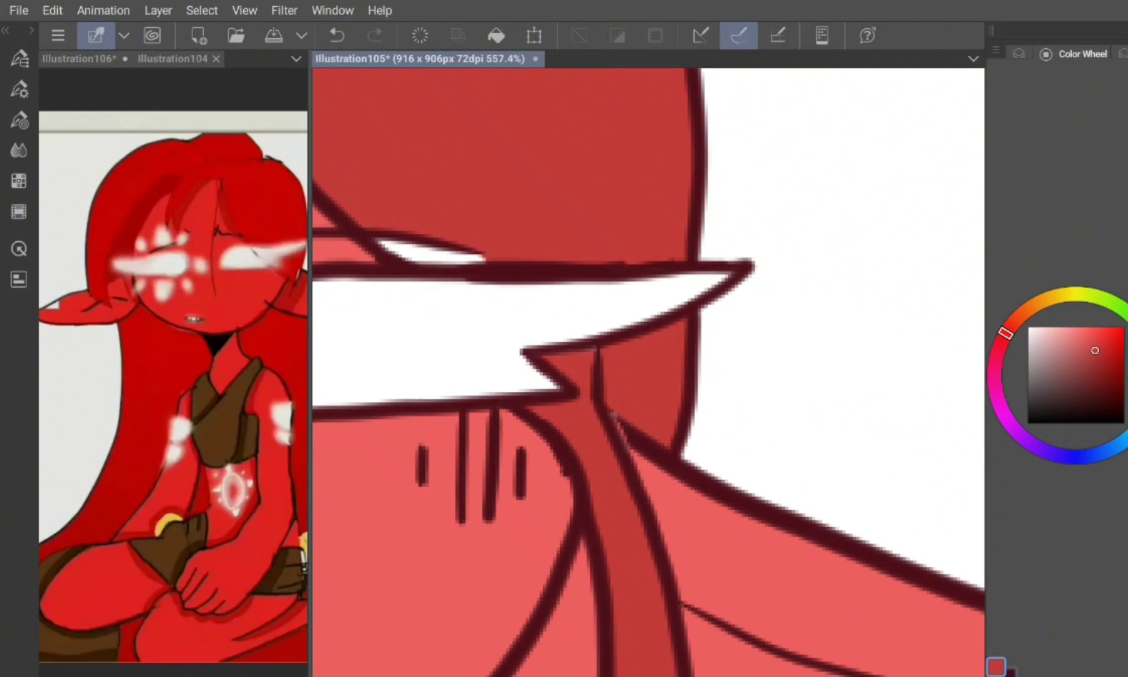
pyautogui.moveTo(376, 241); pyautogui.dragTo(484, 264)
pyautogui.scroll(-1, 649, 370)
pyautogui.scroll(-5, 649, 370)
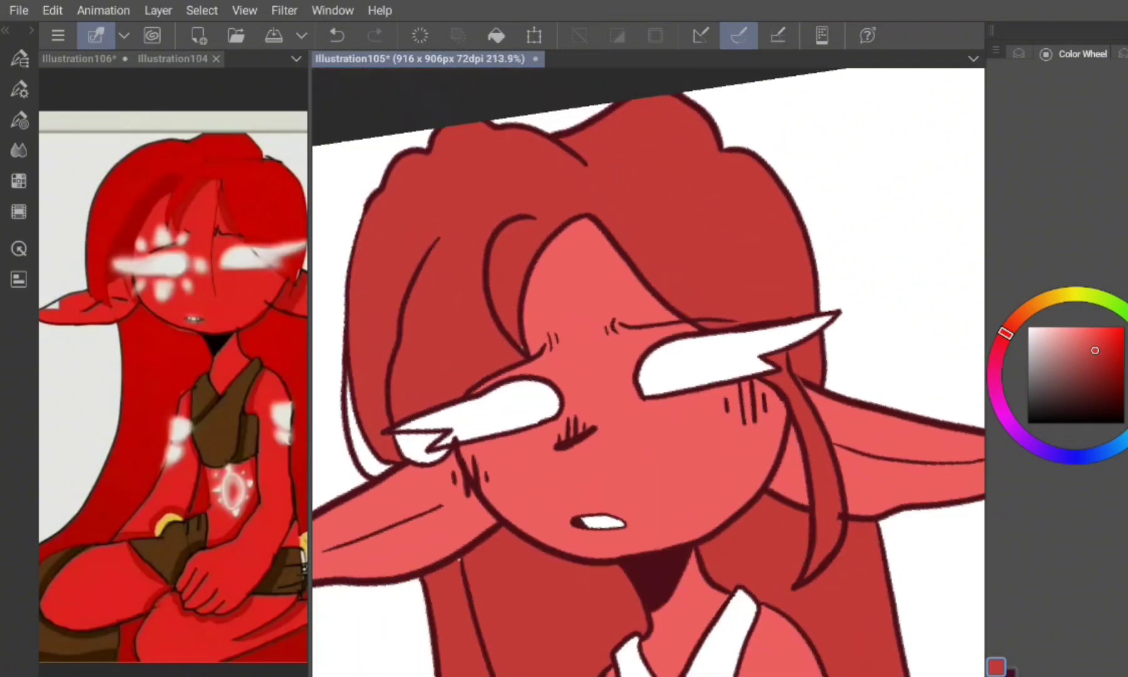
# Step: Paint the hair red into the unfilled gaps around the outer point of the left-hand eye
pyautogui.scroll(3, 649, 370)
pyautogui.scroll(4, 649, 370)
pyautogui.moveTo(602, 339)
pyautogui.mouseDown()
pyautogui.moveTo(501, 402)
pyautogui.moveTo(620, 414)
pyautogui.mouseUp()
pyautogui.moveTo(520, 326); pyautogui.dragTo(601, 417)
pyautogui.moveTo(445, 307); pyautogui.dragTo(502, 402)
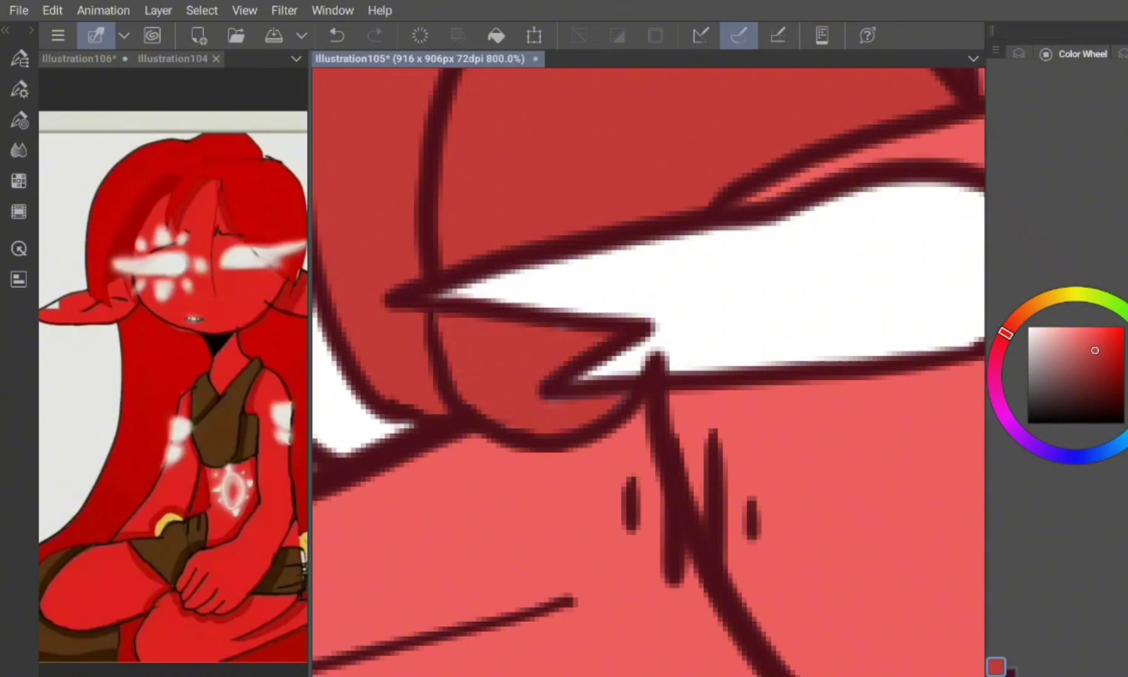
pyautogui.scroll(-3, 649, 370)
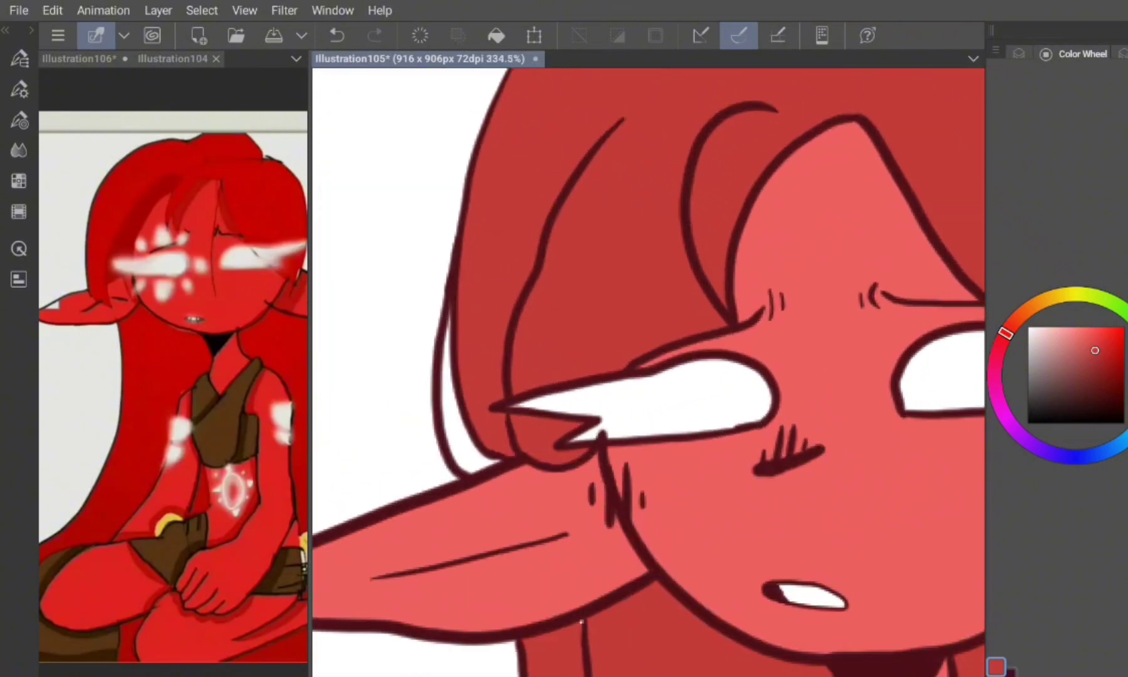
# Step: Paint the narrow white strand along the outer left edge of the hair with the hair red
pyautogui.scroll(3, 649, 369)
pyautogui.moveTo(442, 210); pyautogui.dragTo(401, 439)
pyautogui.moveTo(414, 313); pyautogui.dragTo(479, 467)
pyautogui.scroll(-3, 649, 370)
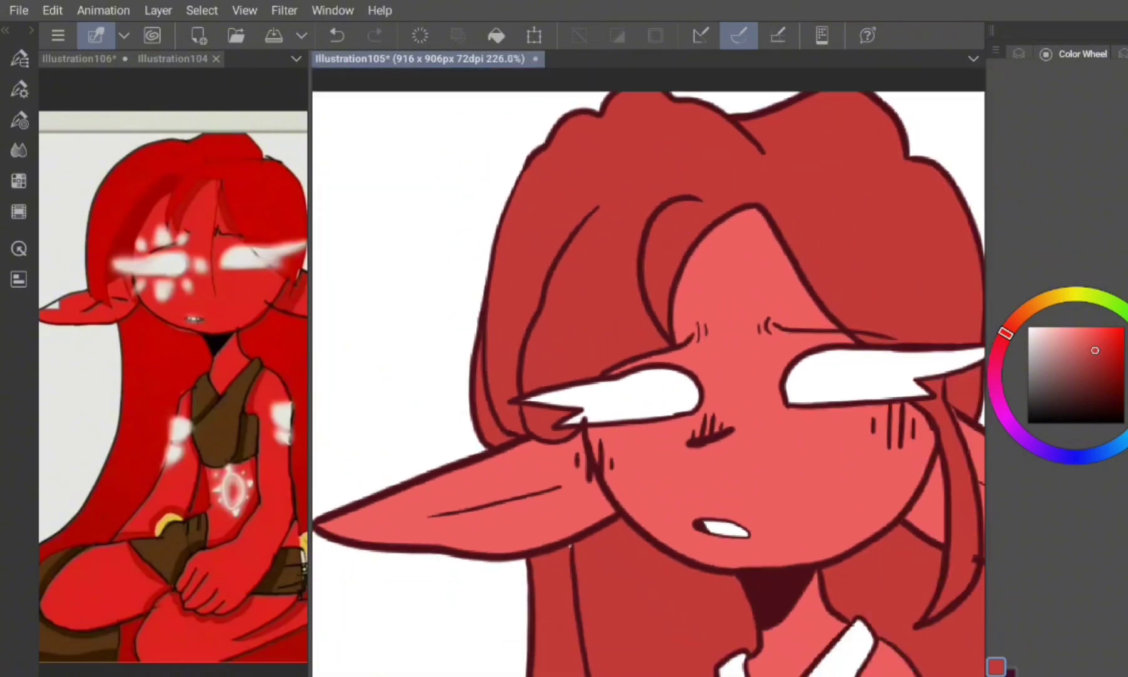
# Step: Touch up the remaining small gaps in the hair and skin fills around the lower body, and save the illustration
pyautogui.scroll(-5, 649, 370)
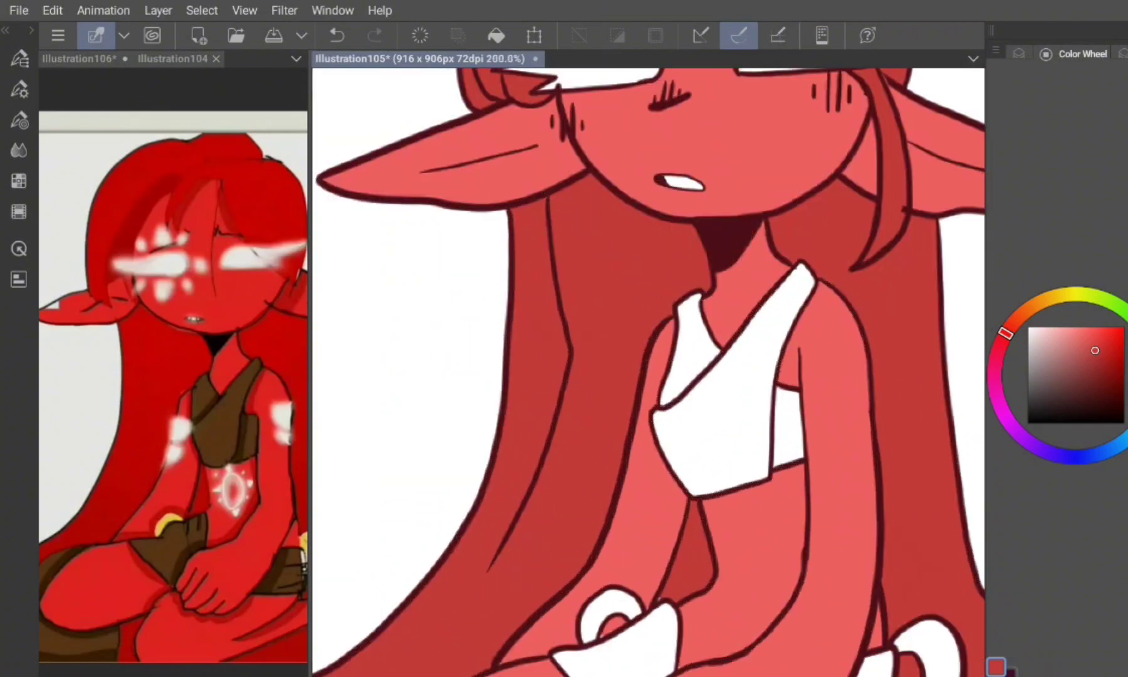
pyautogui.scroll(-3, 648, 370)
pyautogui.scroll(1, 649, 370)
pyautogui.scroll(-5, 649, 370)
pyautogui.scroll(5, 649, 370)
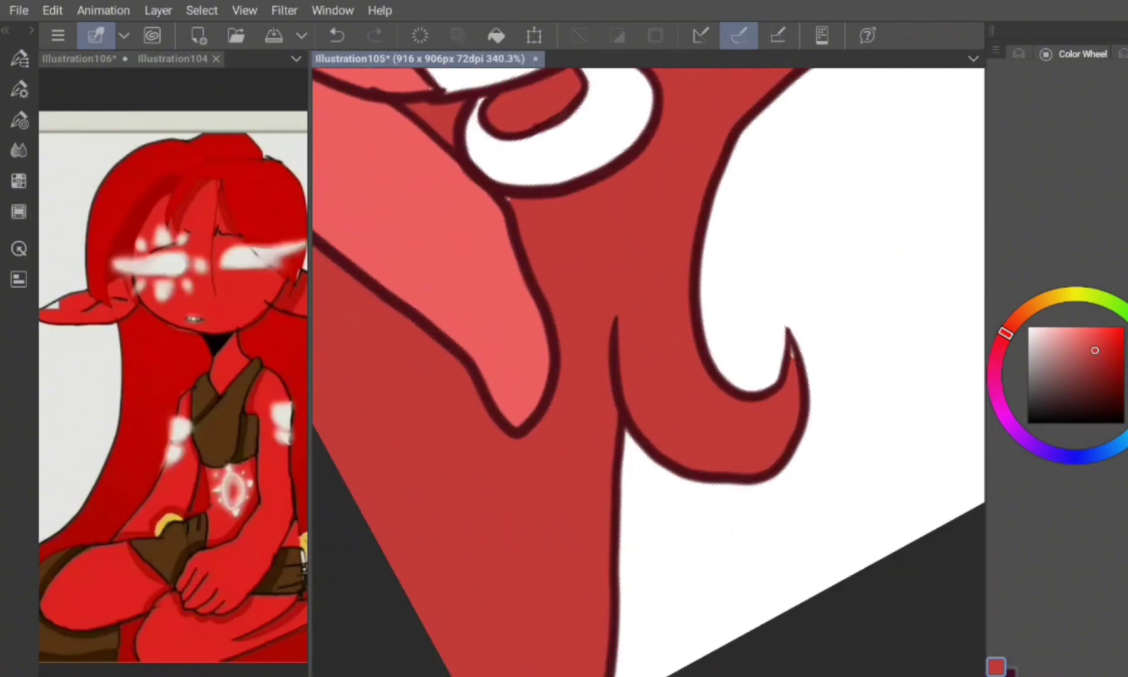
pyautogui.scroll(3, 649, 370)
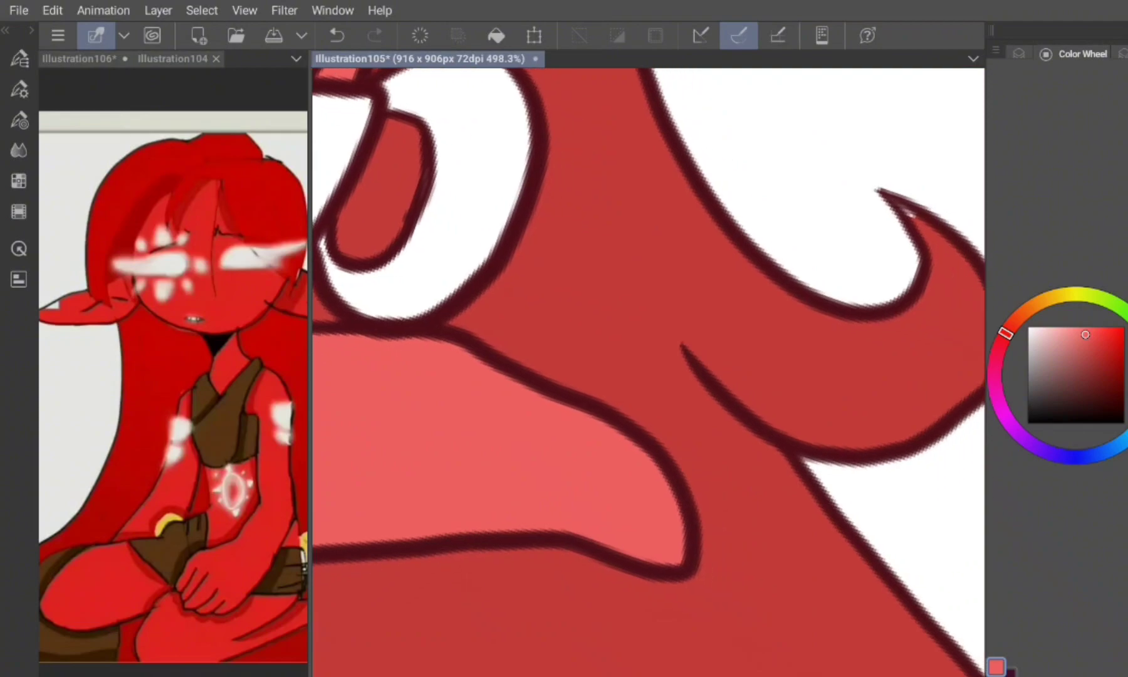
pyautogui.scroll(-4, 648, 369)
pyautogui.scroll(3, 649, 369)
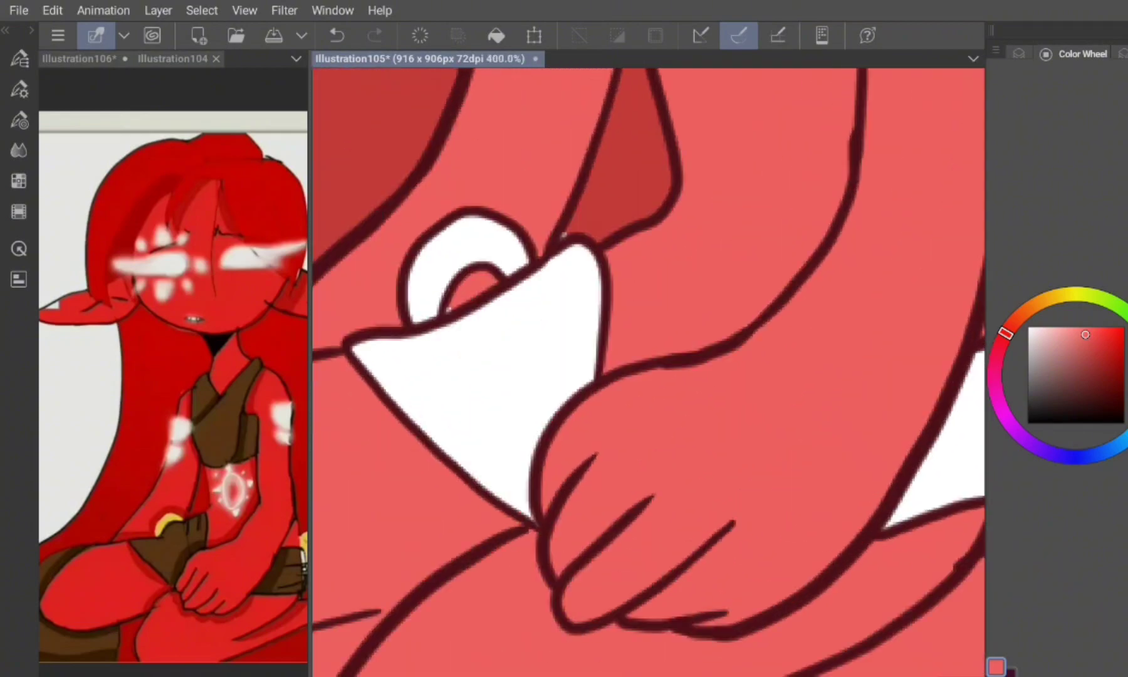
pyautogui.scroll(4, 648, 370)
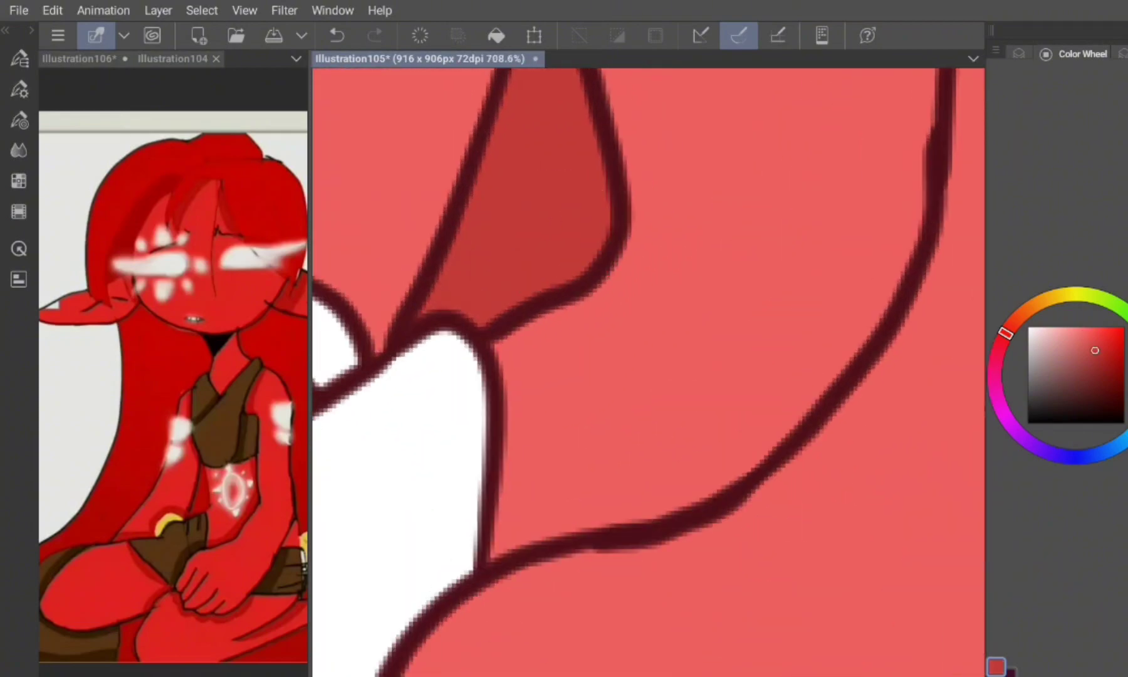
pyautogui.scroll(-10, 649, 369)
pyautogui.click(19, 10)
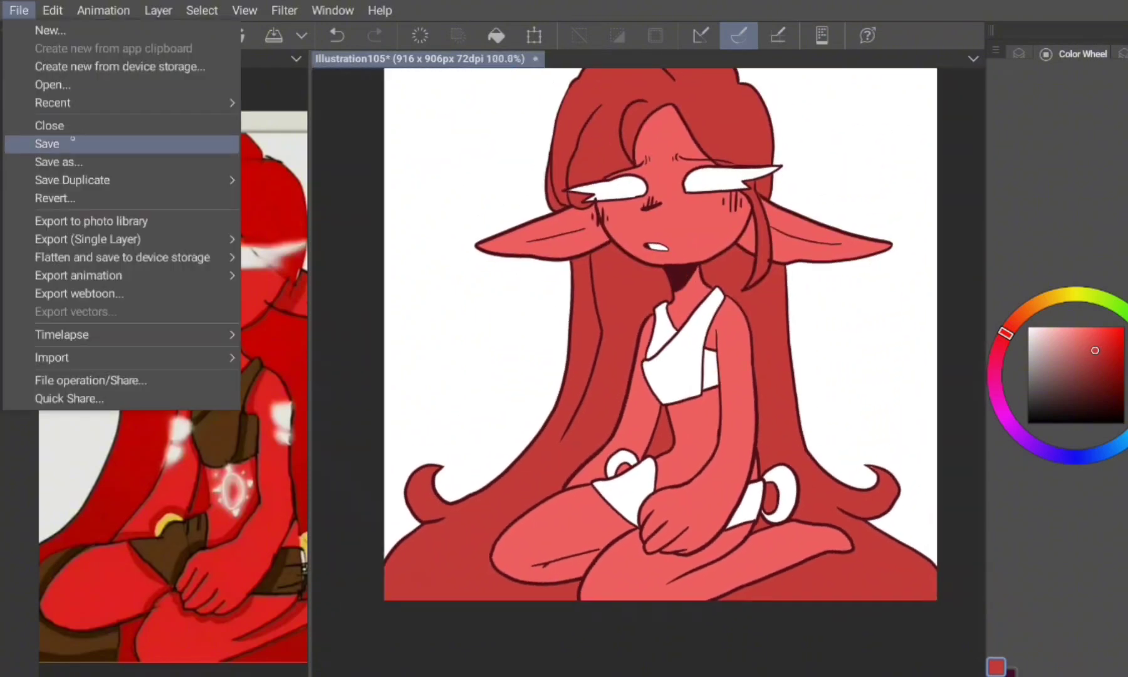
pyautogui.click(73, 140)
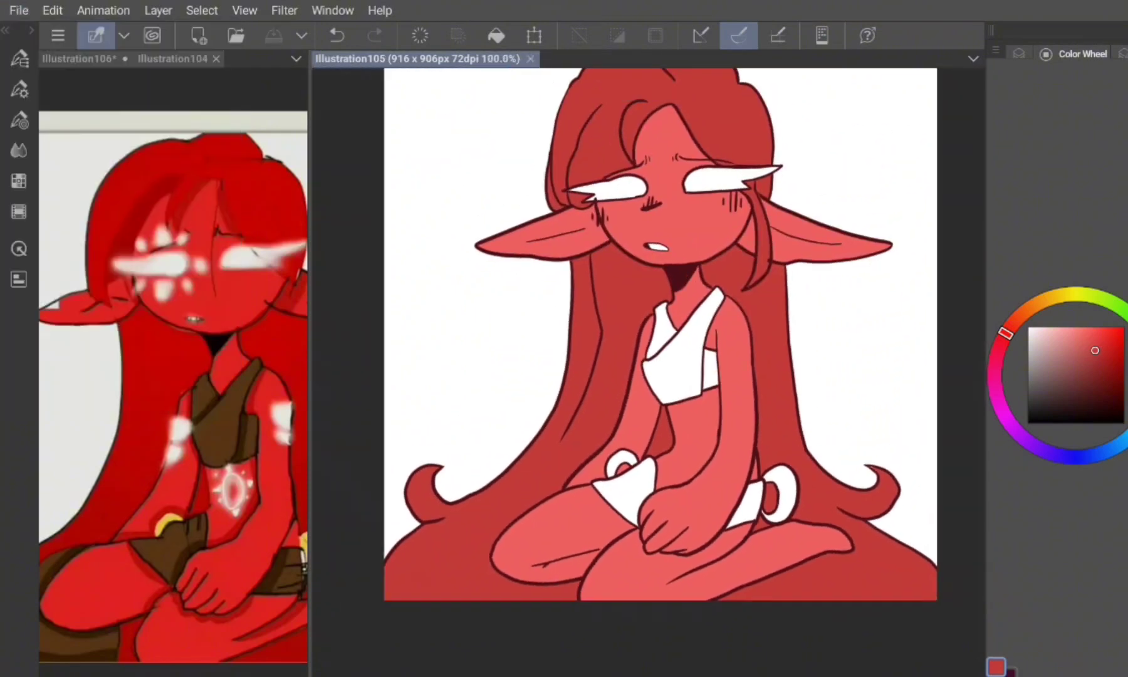
# Step: Sample the clothing brown from the reference, shift it to a muted reddish brown, and fill the crop top's front wrap and side piece
pyautogui.click(220, 393)
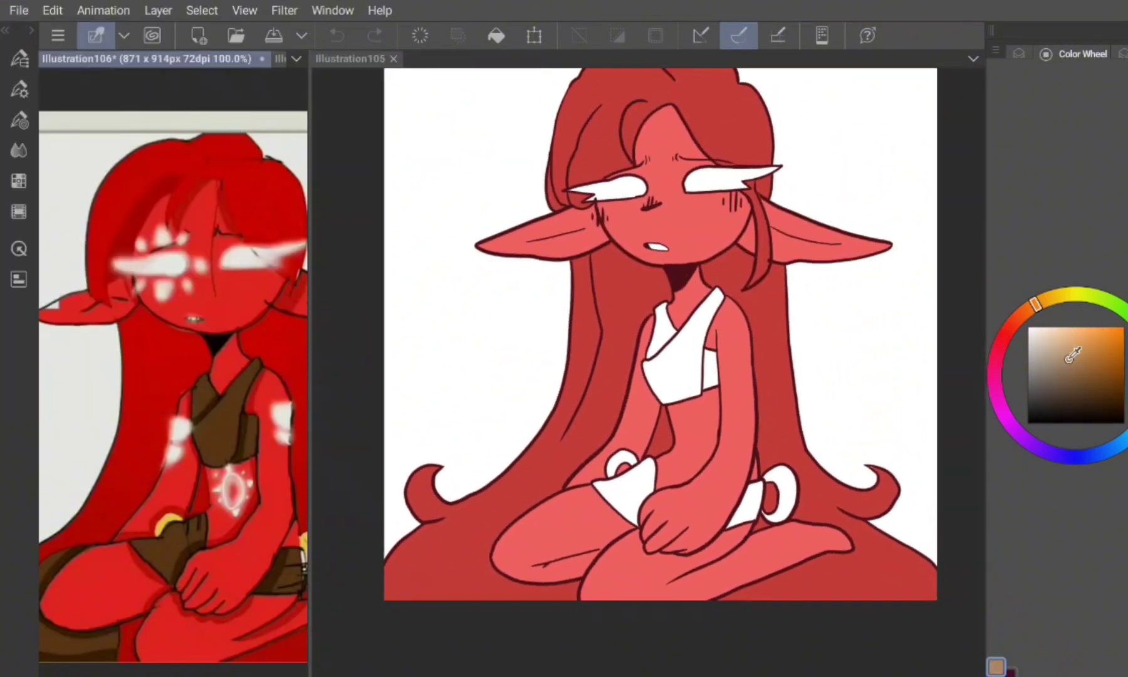
pyautogui.moveTo(1073, 355); pyautogui.dragTo(1077, 378)
pyautogui.hotkey('ctrl', 'Tab')
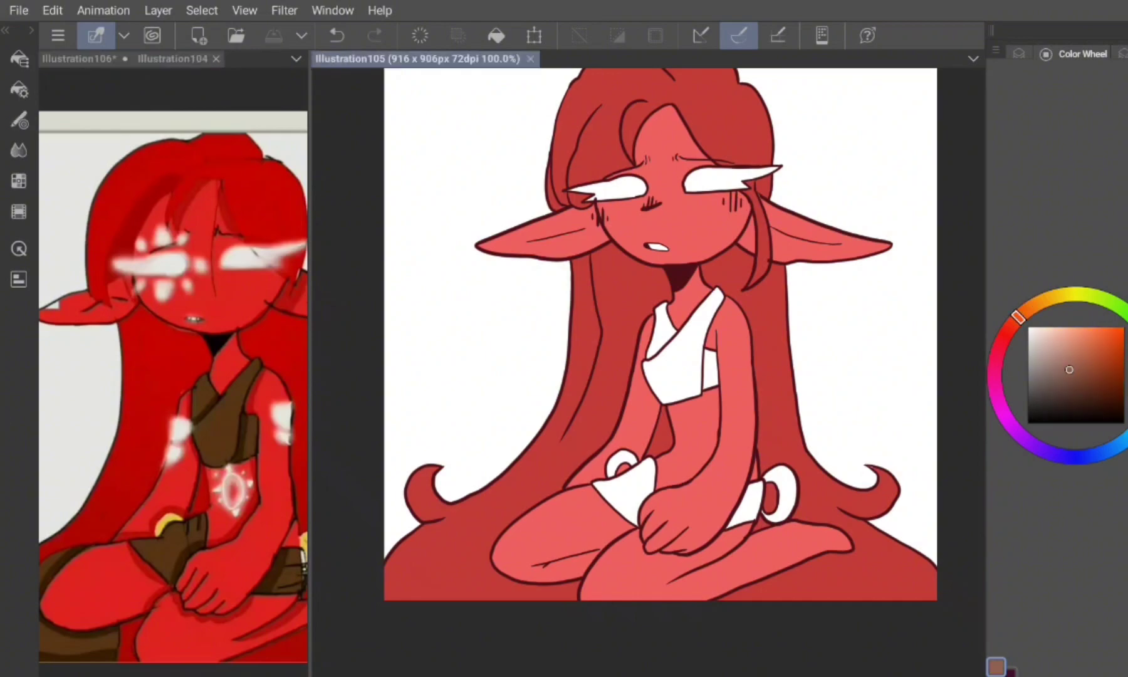
pyautogui.press('F7')
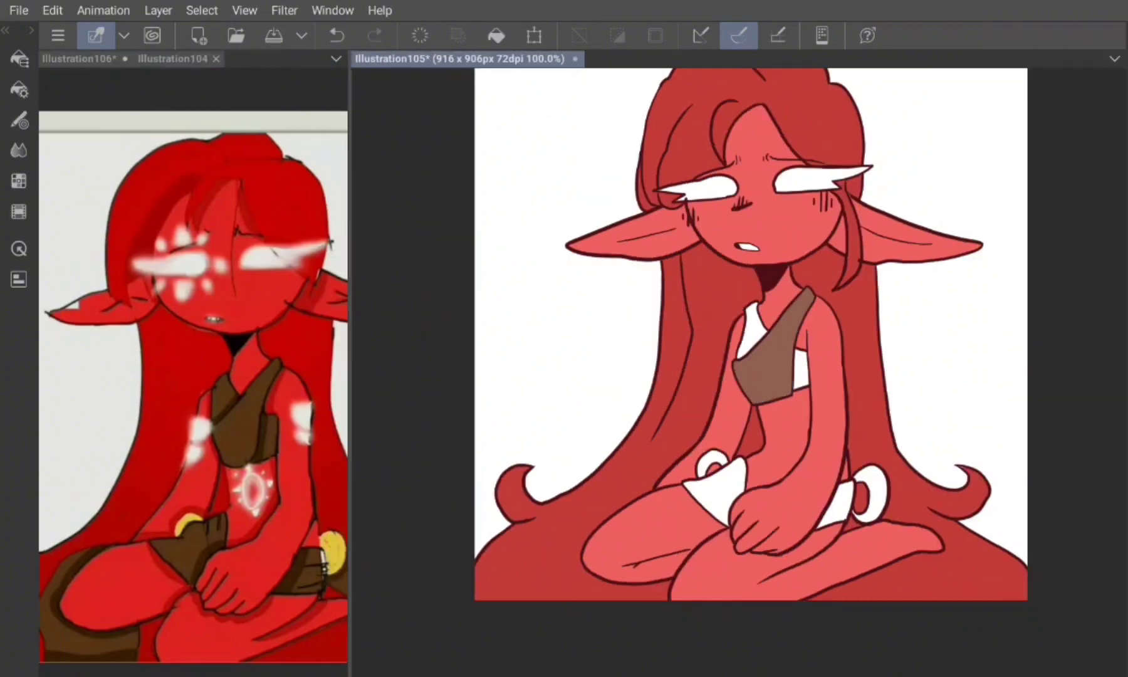
pyautogui.scroll(3, 652, 277)
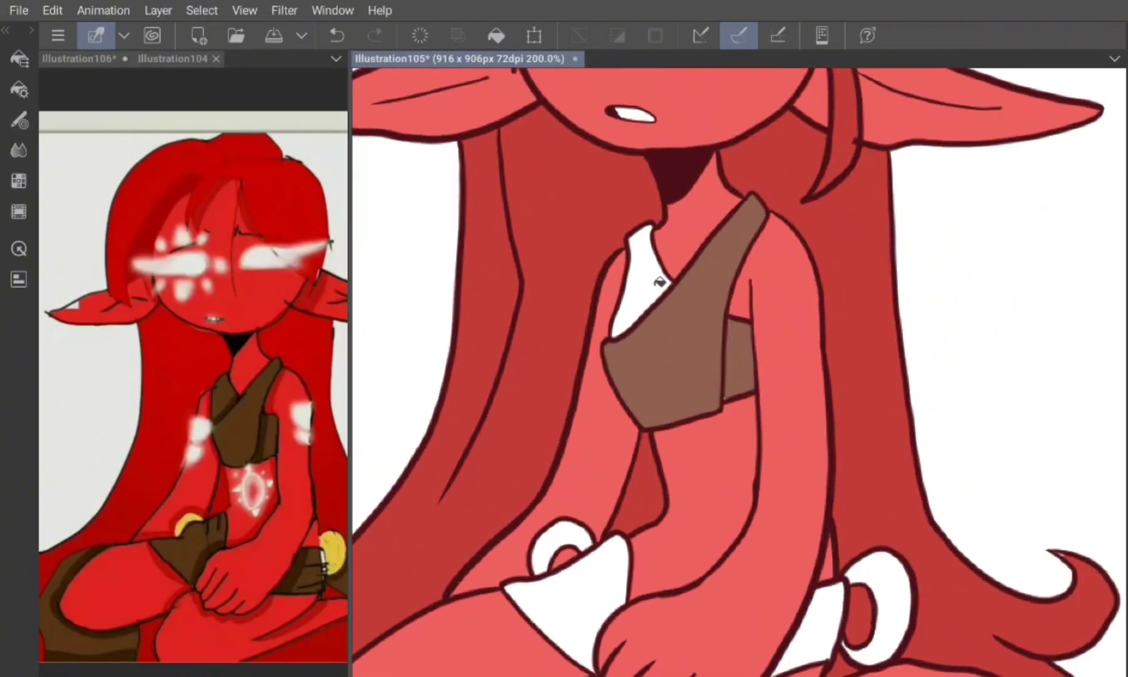
# Step: Fill the rest of the crop top and both visible parts of the shorts with the muted brown
pyautogui.scroll(-3, 653, 277)
pyautogui.click(597, 464)
pyautogui.click(834, 479)
pyautogui.scroll(2, 856, 478)
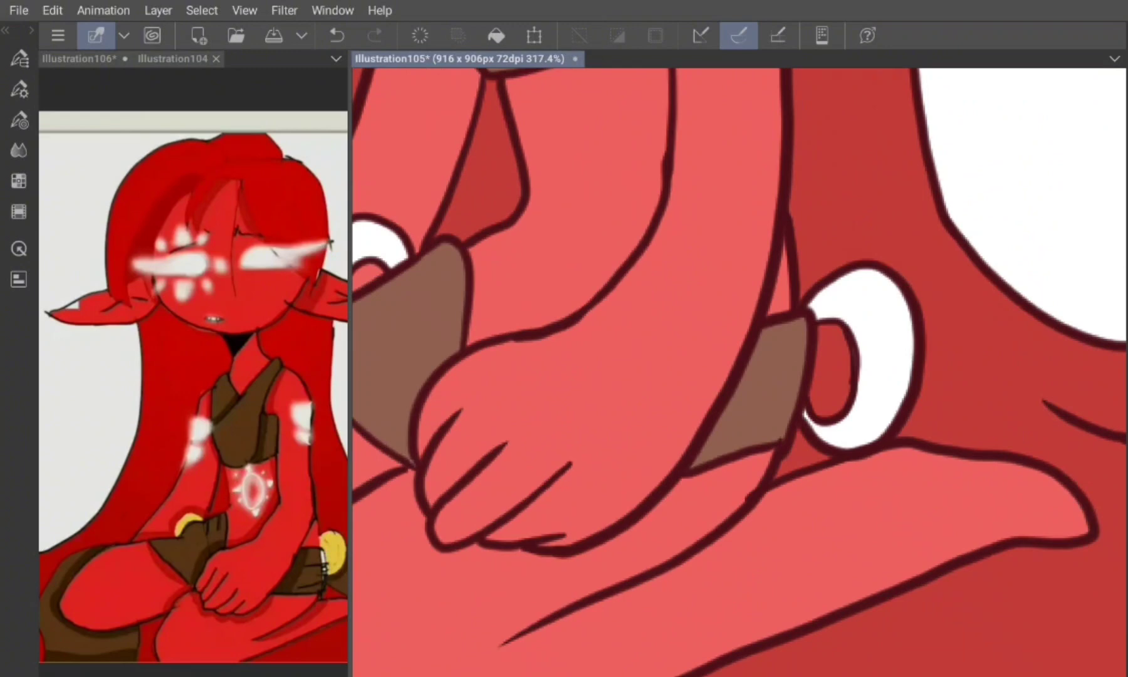
pyautogui.scroll(2, 740, 371)
# Step: Choose a light golden yellow and fill both rings at the hips on Layer 9, closing the small gaps
pyautogui.press('F7')
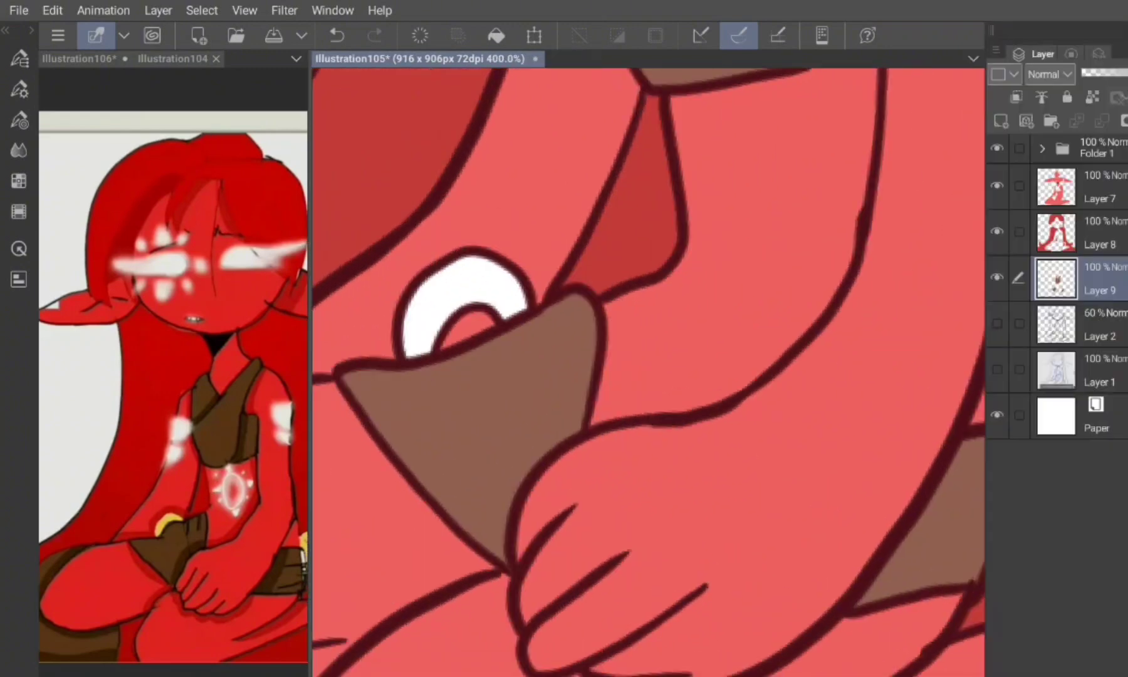
pyautogui.press('F6')
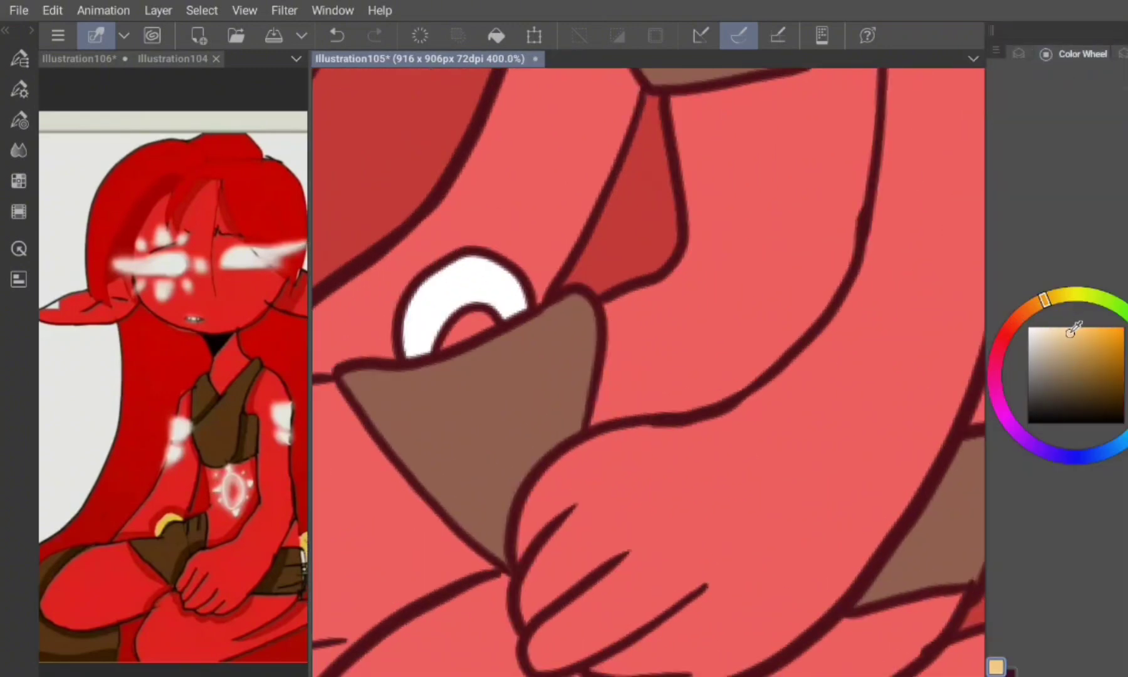
pyautogui.click(464, 276)
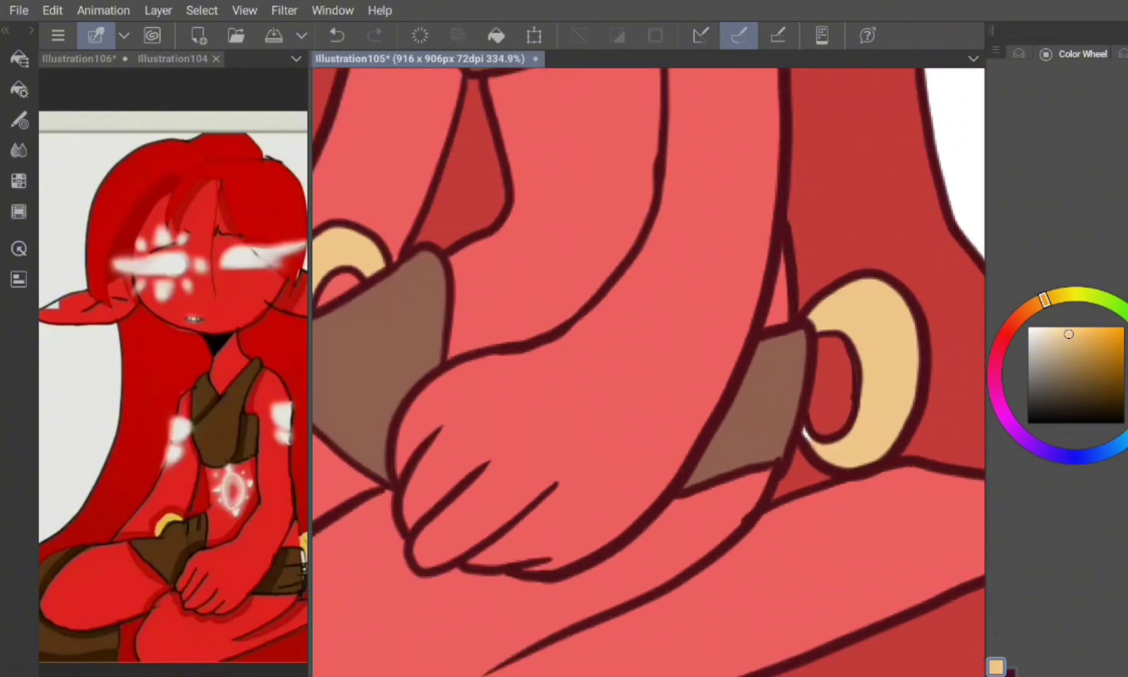
pyautogui.scroll(1, 649, 372)
pyautogui.scroll(-1, 648, 372)
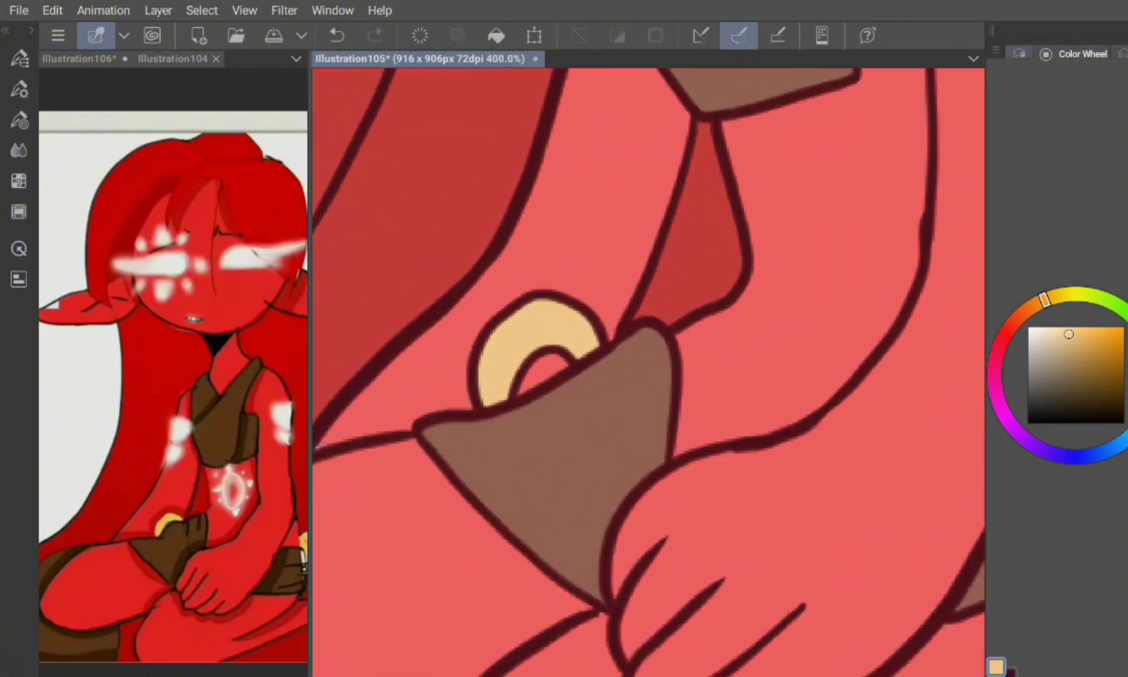
# Step: Add a clipped layer above Layer 4 in Folder 1 and recolour the left-hand ring's outline pale cream
pyautogui.press('F7')
pyautogui.press('F6')
pyautogui.press('F7')
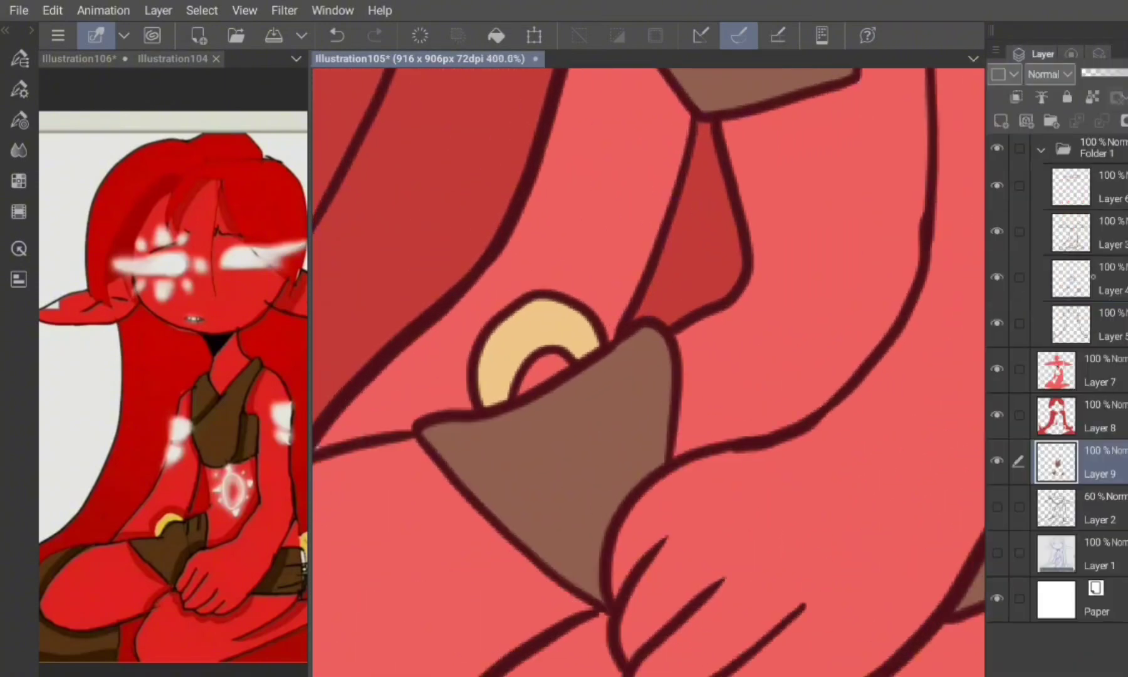
pyautogui.click(1001, 121)
pyautogui.click(1017, 97)
pyautogui.moveTo(472, 371); pyautogui.dragTo(538, 293)
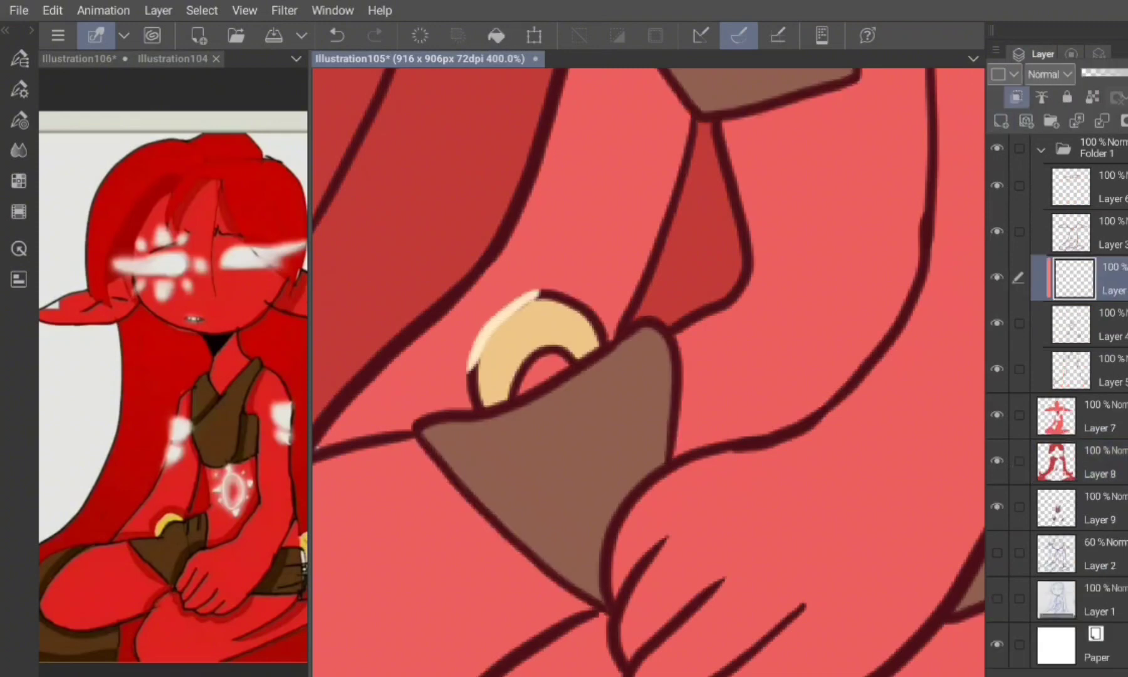
pyautogui.moveTo(519, 393); pyautogui.dragTo(571, 359)
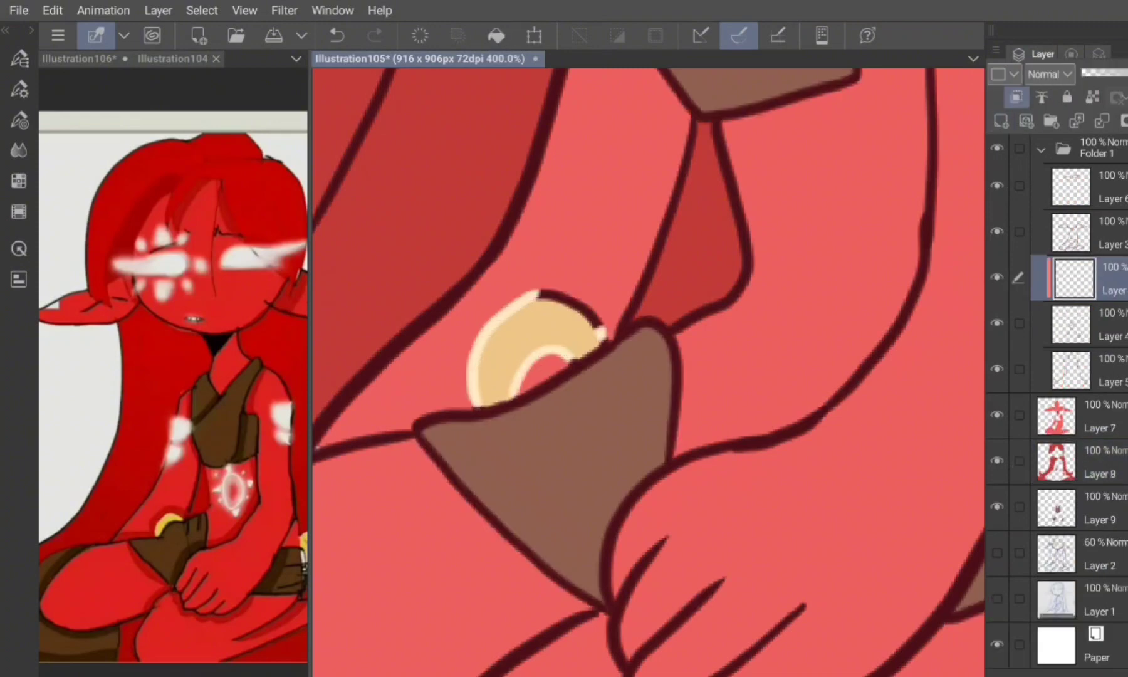
# Step: Recolour the outer and inner outlines of the right-hand ring pale cream and save the illustration
pyautogui.moveTo(815, 376); pyautogui.dragTo(501, 376)
pyautogui.moveTo(446, 302); pyautogui.dragTo(461, 280)
pyautogui.moveTo(458, 327)
pyautogui.mouseDown()
pyautogui.moveTo(480, 325)
pyautogui.moveTo(580, 414)
pyautogui.moveTo(543, 468)
pyautogui.mouseUp()
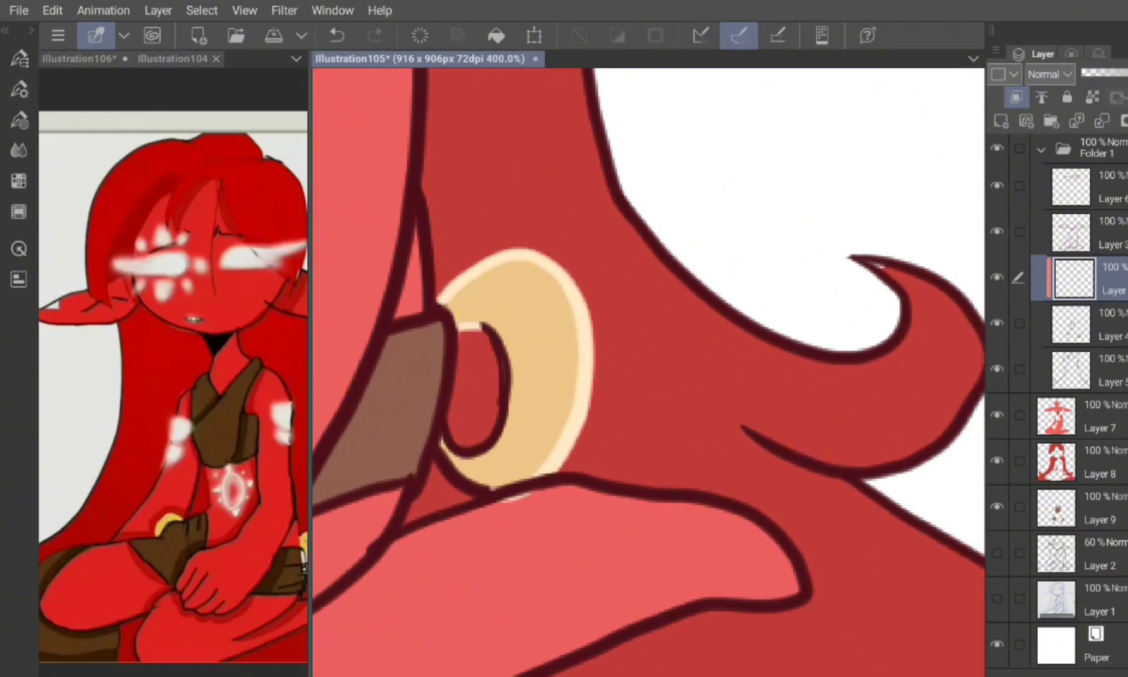
pyautogui.moveTo(492, 496)
pyautogui.mouseDown()
pyautogui.moveTo(464, 487)
pyautogui.moveTo(443, 447)
pyautogui.mouseUp()
pyautogui.moveTo(474, 323); pyautogui.dragTo(499, 452)
pyautogui.scroll(-6, 649, 372)
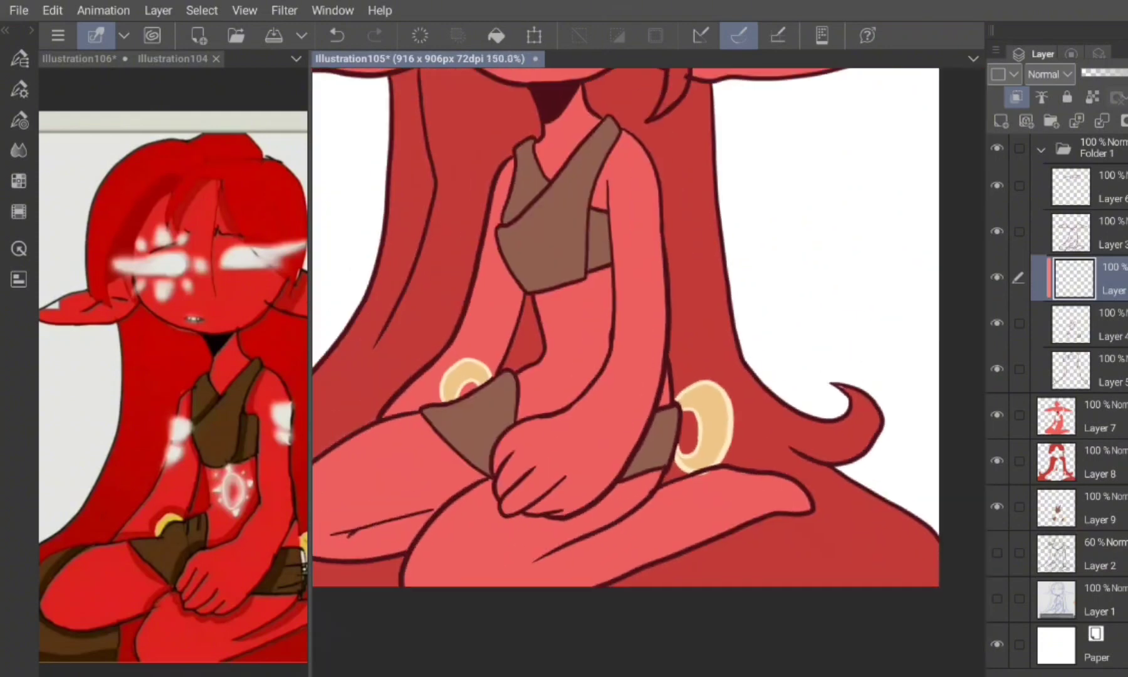
pyautogui.click(19, 10)
pyautogui.hotkey('ctrl', 's')
# Step: Collapse the Folder 1 line art group and make Layer 7, the skin fill, the active layer
pyautogui.scroll(2, 649, 372)
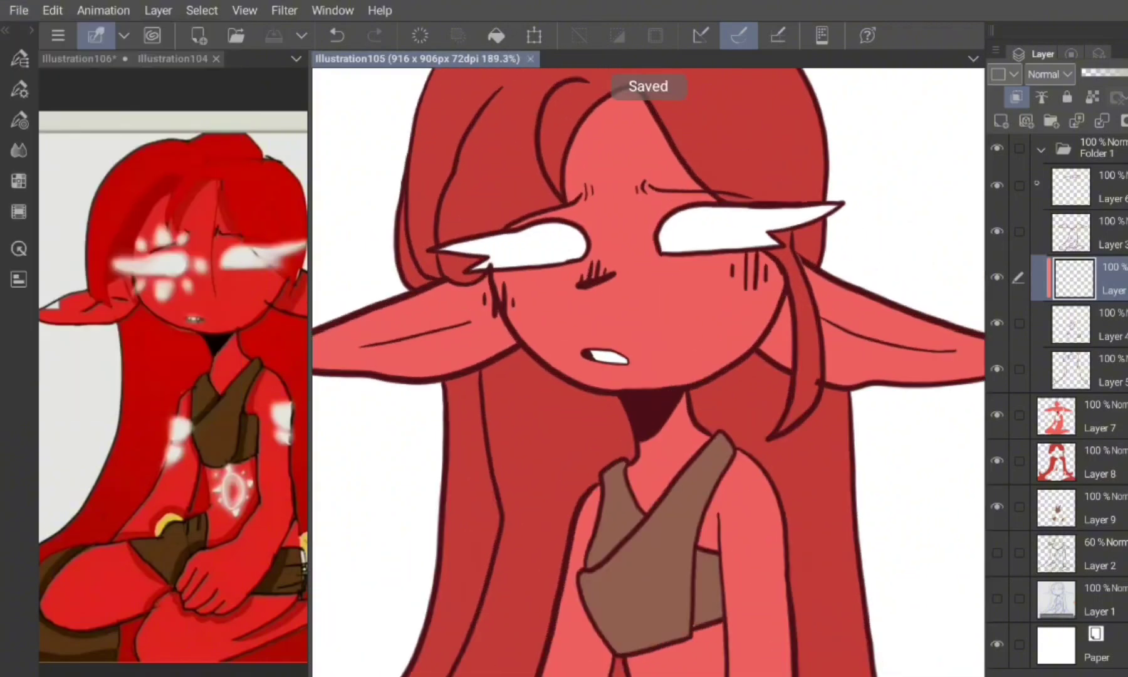
pyautogui.click(1041, 149)
pyautogui.click(1065, 188)
pyautogui.scroll(-3, 650, 372)
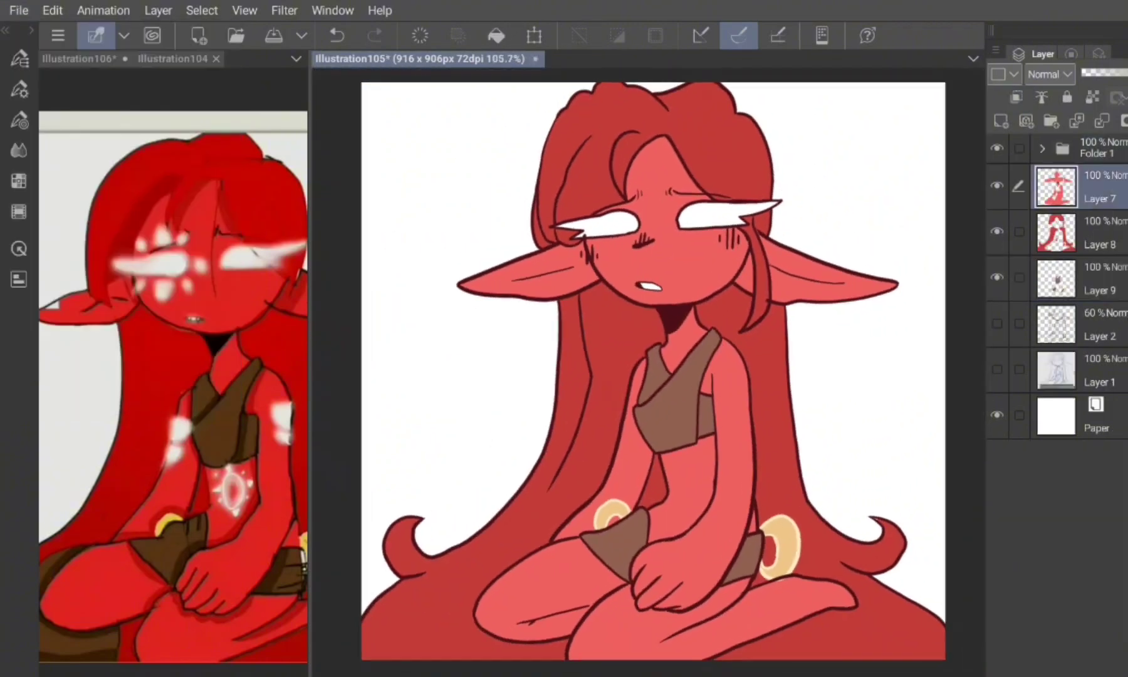
# Step: Hide the Paper layer and add a new raster layer directly below Layer 9
pyautogui.scroll(3, 649, 372)
pyautogui.click(997, 414)
pyautogui.click(1001, 121)
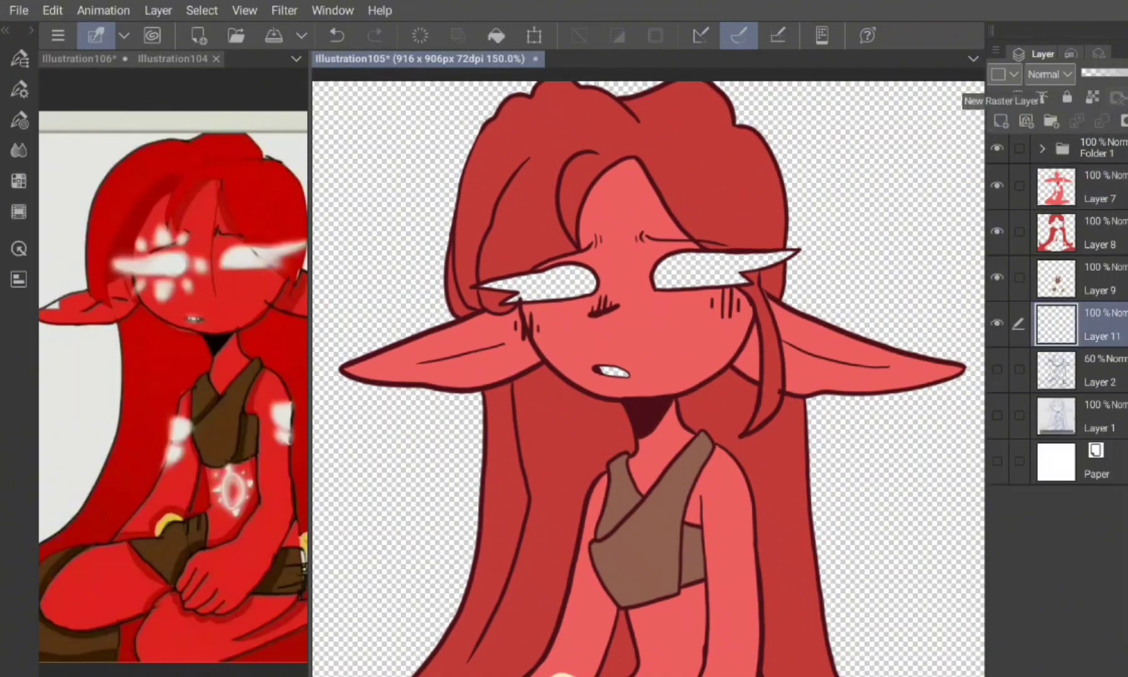
# Step: Fill both eyes solid white on the new Layer 11 and show the Paper layer again
pyautogui.click(1071, 54)
pyautogui.click(1043, 54)
pyautogui.press('g')
pyautogui.click(539, 282)
pyautogui.click(702, 270)
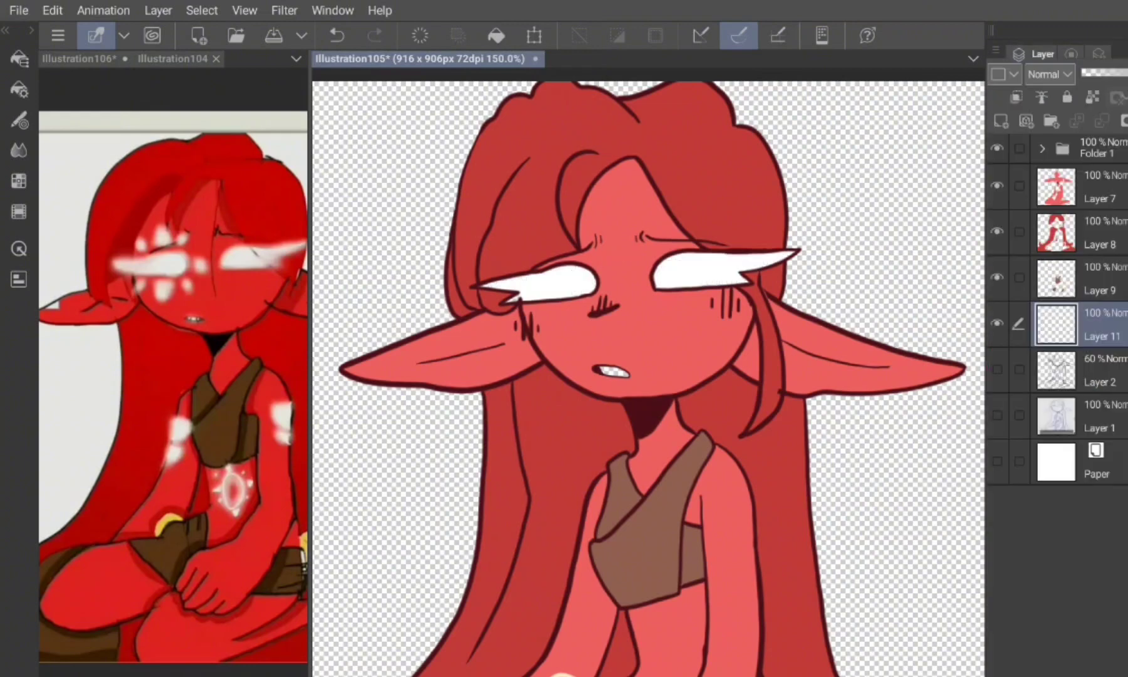
pyautogui.click(19, 10)
pyautogui.click(50, 358)
pyautogui.click(997, 461)
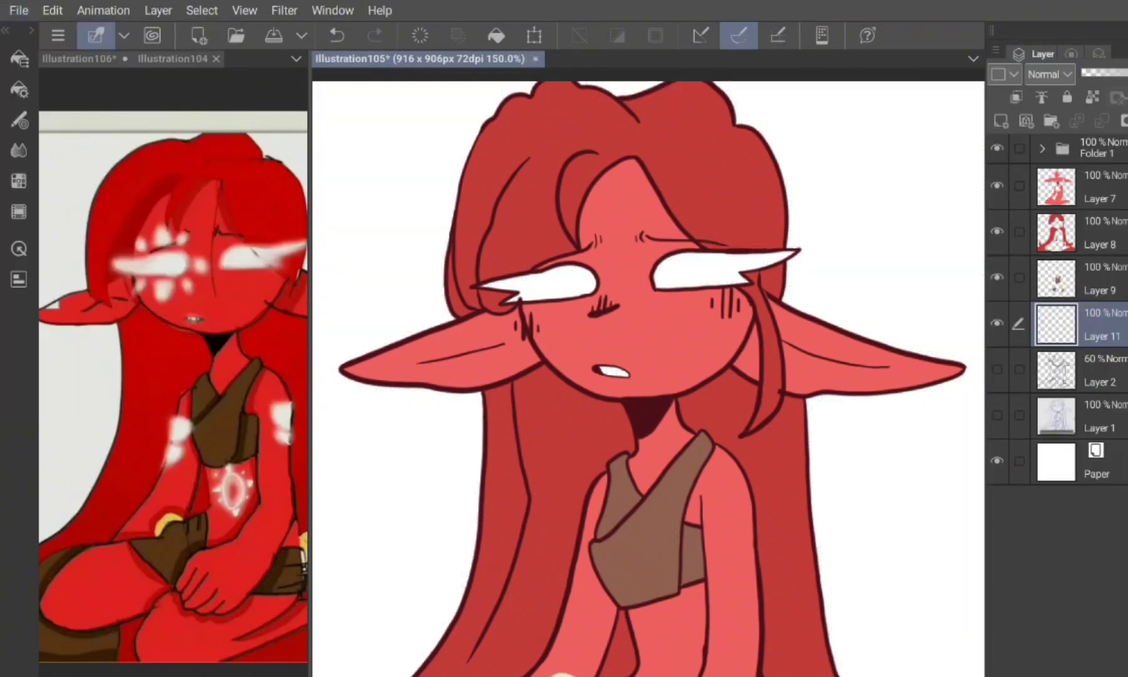
# Step: Group the flat colour layers 7, 8, 9 and 11 into Folder 2 and collapse the folder
pyautogui.click(1057, 185)
pyautogui.click(1051, 121)
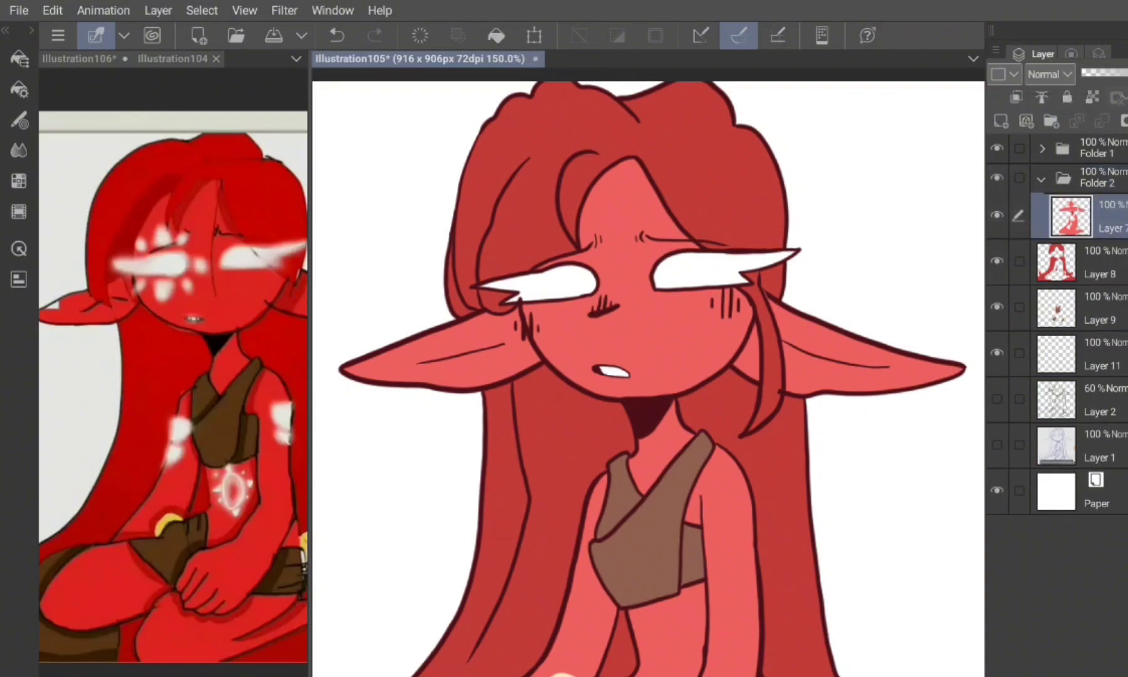
pyautogui.click(1057, 307)
pyautogui.click(1041, 180)
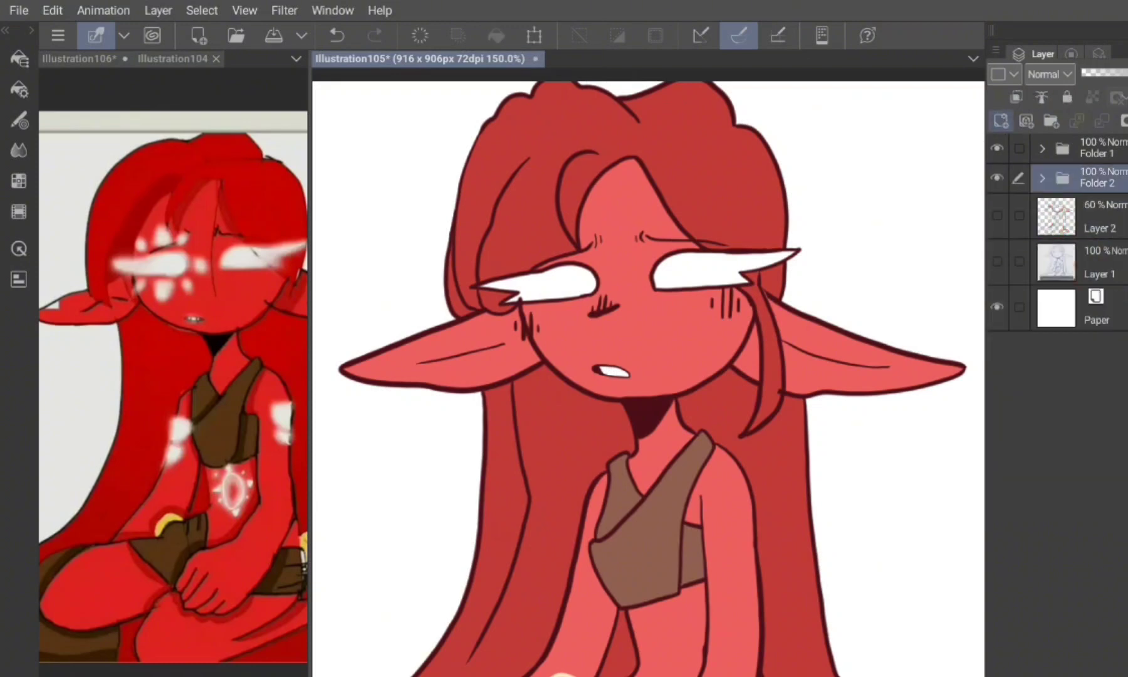
# Step: Add a darker red shadow to the outer hair lock at the left-hand side of the head
pyautogui.press('Tab')
pyautogui.scroll(1, 777, 211)
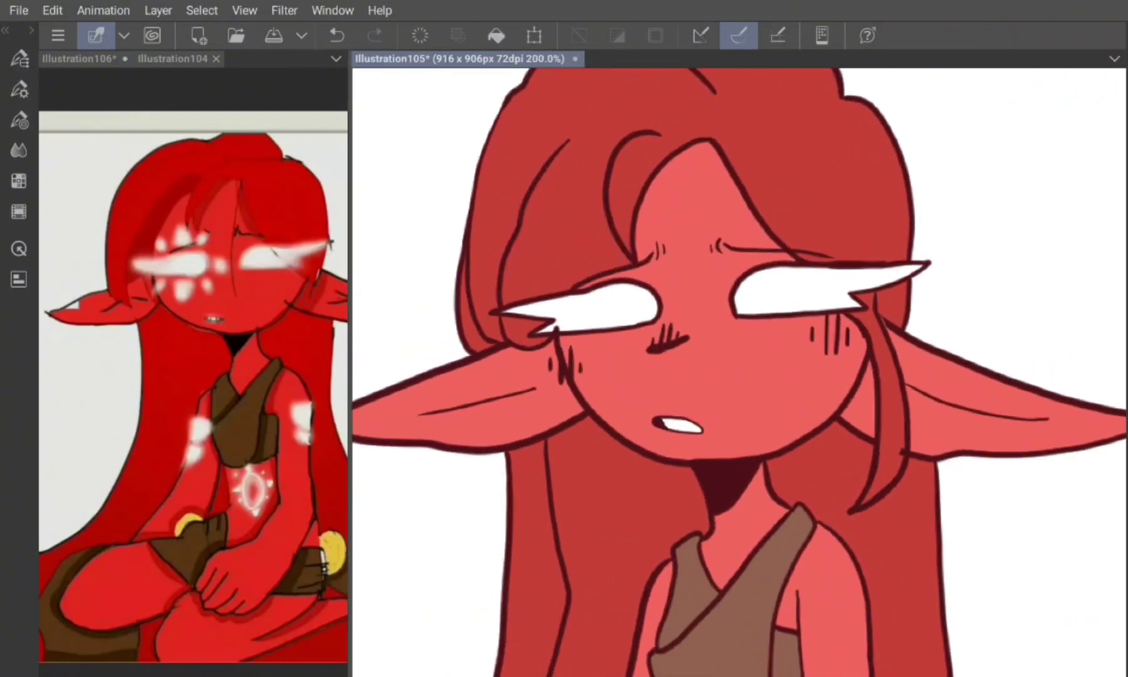
pyautogui.press('Tab')
pyautogui.press('Tab')
pyautogui.scroll(4, 627, 282)
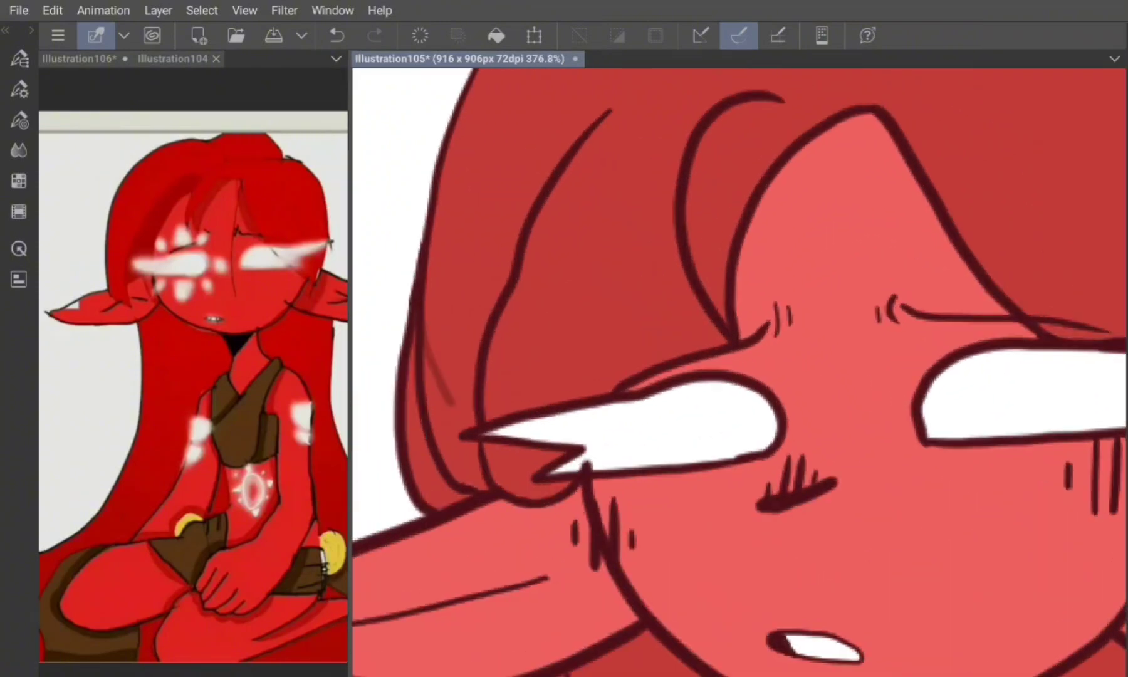
pyautogui.moveTo(425, 355); pyautogui.dragTo(475, 475)
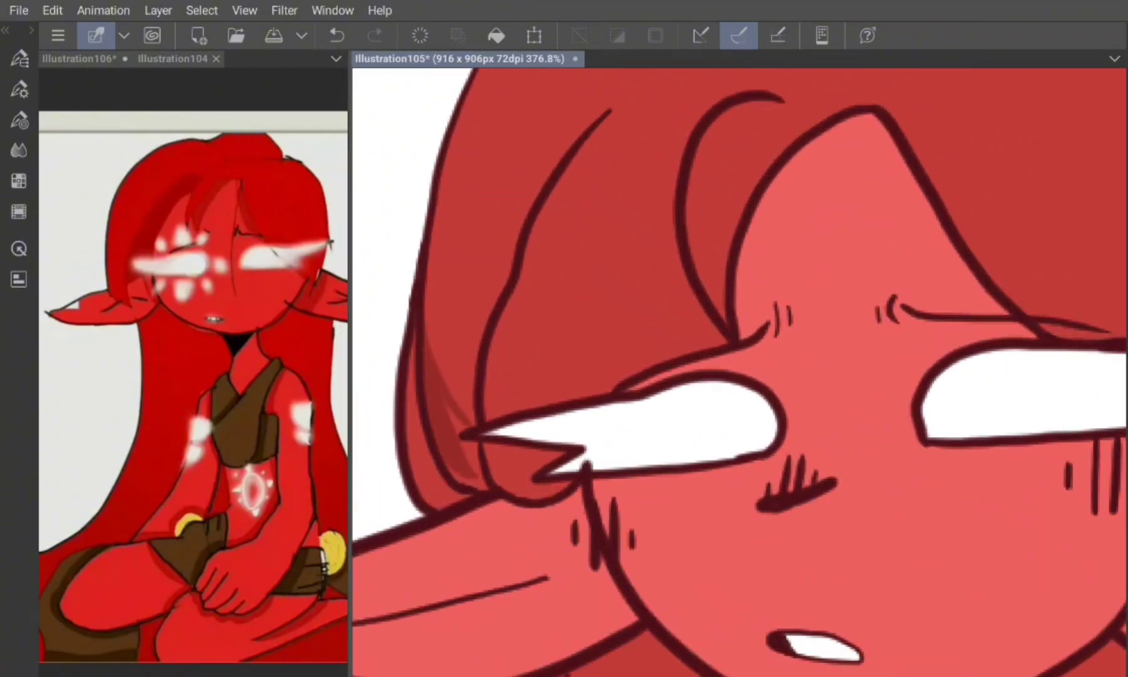
# Step: Shade the fringe above the left-hand eye and the edge of the curved strand beside the forehead in dark red
pyautogui.scroll(1, 740, 370)
pyautogui.moveTo(567, 164)
pyautogui.mouseDown()
pyautogui.moveTo(587, 379)
pyautogui.moveTo(724, 358)
pyautogui.mouseUp()
pyautogui.click(568, 367)
pyautogui.scroll(-1, 569, 367)
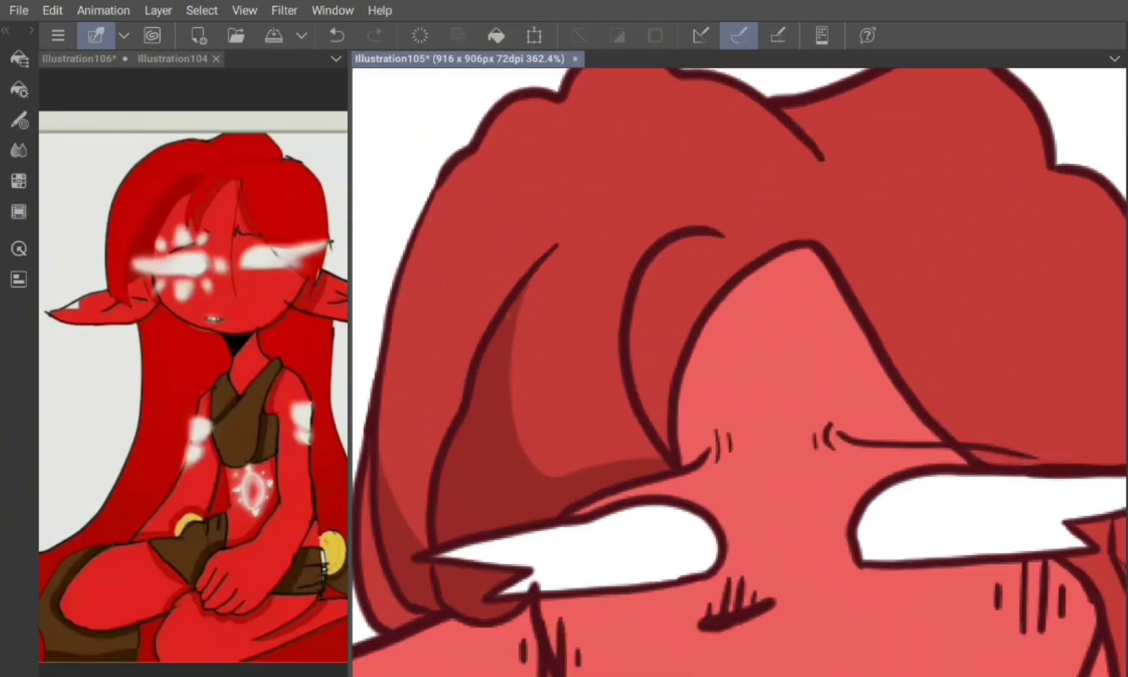
pyautogui.moveTo(619, 282)
pyautogui.mouseDown()
pyautogui.moveTo(622, 376)
pyautogui.moveTo(652, 458)
pyautogui.mouseUp()
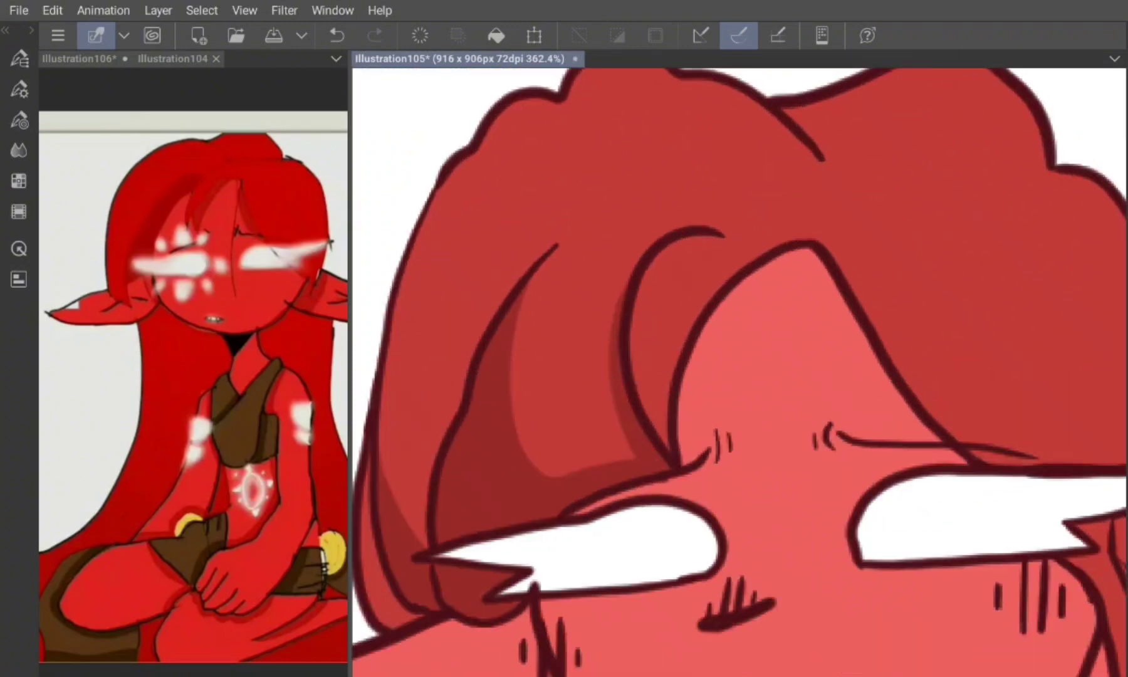
# Step: Shade the hair behind the right-hand eye and the strand hanging over the right-hand ear in dark red
pyautogui.scroll(-5, 739, 370)
pyautogui.scroll(4, 740, 370)
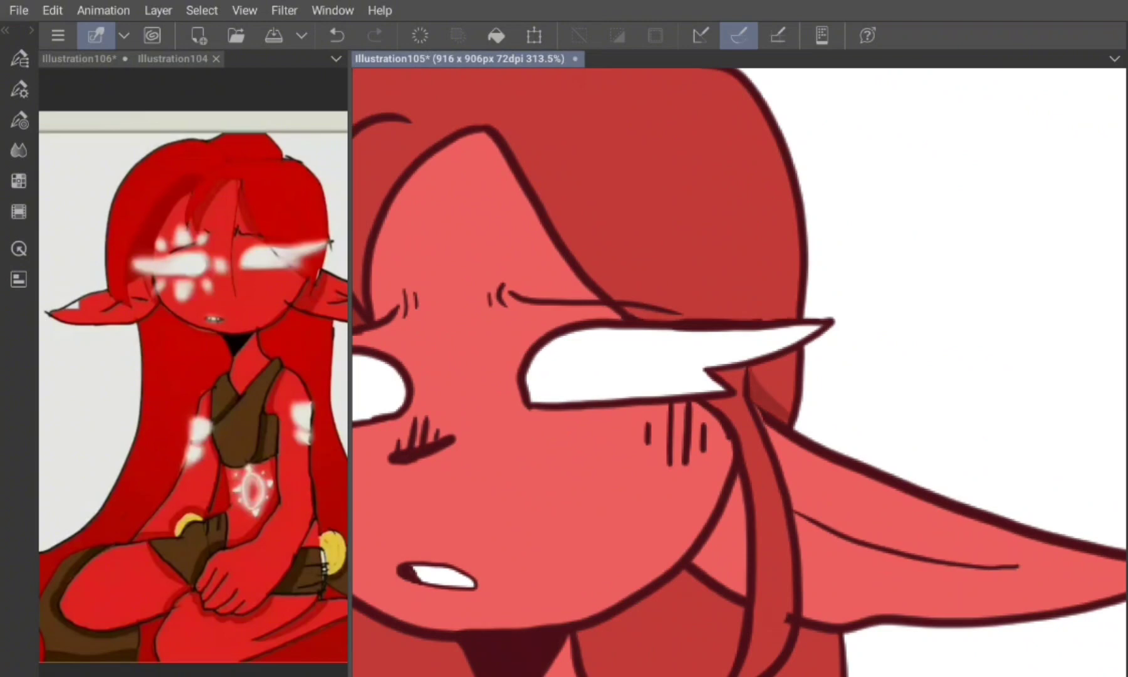
pyautogui.scroll(-1, 740, 370)
pyautogui.moveTo(713, 203); pyautogui.dragTo(719, 405)
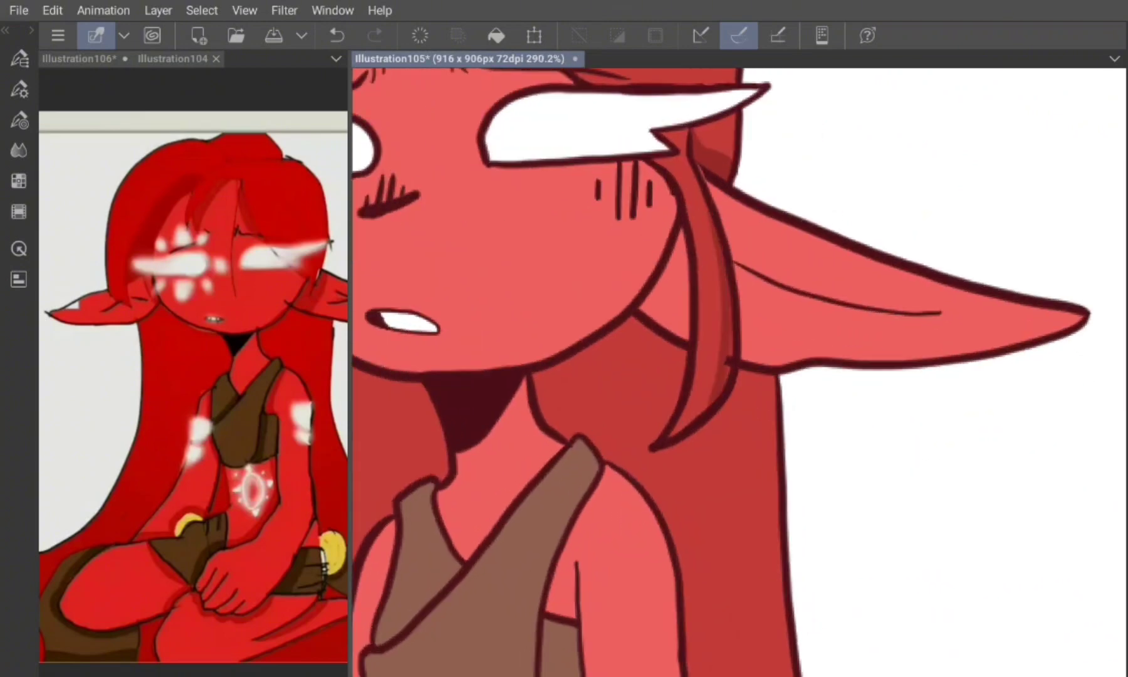
# Step: Outline and fill a dark red shadow down the long hair beside the right-hand arm to the hip ring
pyautogui.scroll(-1, 740, 370)
pyautogui.scroll(-1, 739, 369)
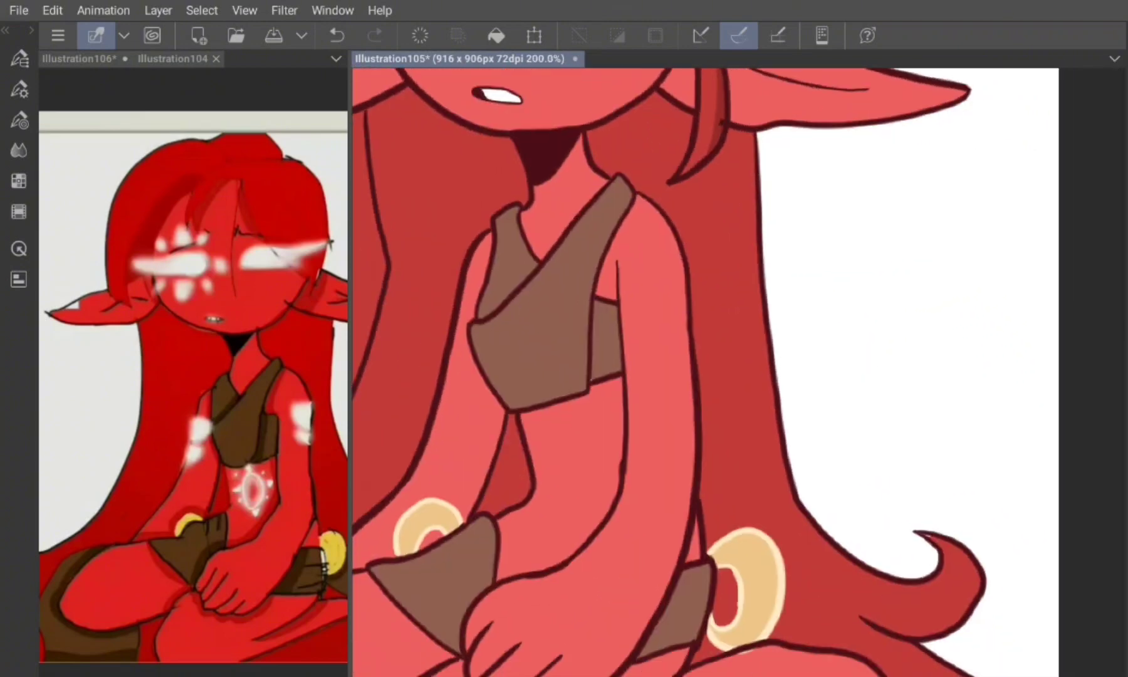
pyautogui.moveTo(697, 174)
pyautogui.mouseDown()
pyautogui.moveTo(701, 351)
pyautogui.moveTo(737, 525)
pyautogui.mouseUp()
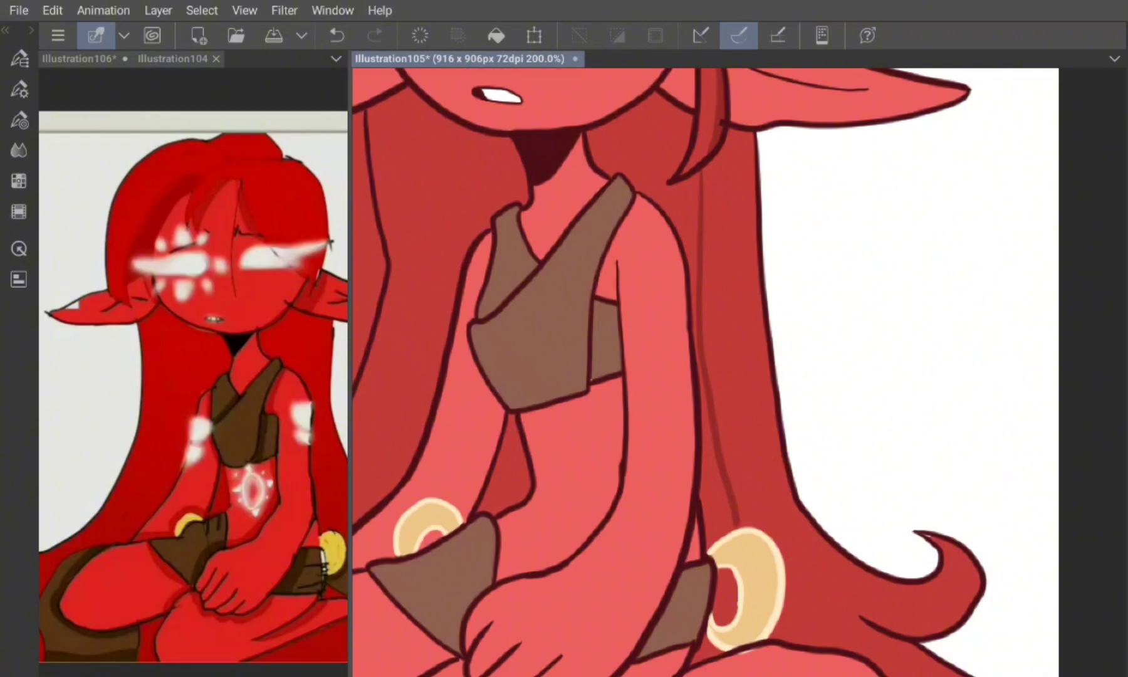
pyautogui.moveTo(698, 264); pyautogui.dragTo(691, 83)
# Step: Outline a shadow from the right-hand foot to the canvas edge and fill the hair beneath the leg dark red
pyautogui.scroll(1, 740, 370)
pyautogui.moveTo(749, 343); pyautogui.dragTo(931, 501)
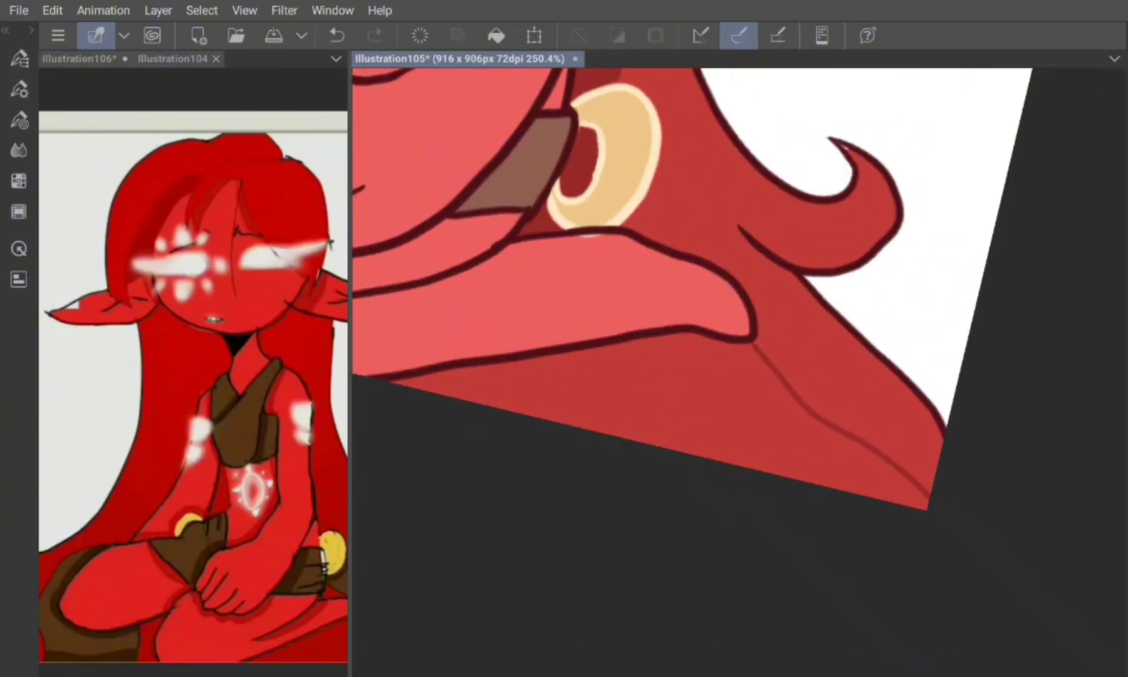
pyautogui.press('g')
pyautogui.click(690, 408)
# Step: Outline and fill the dark red shadow on the left-hand long hair, from behind the arm down around the knee
pyautogui.scroll(1, 739, 369)
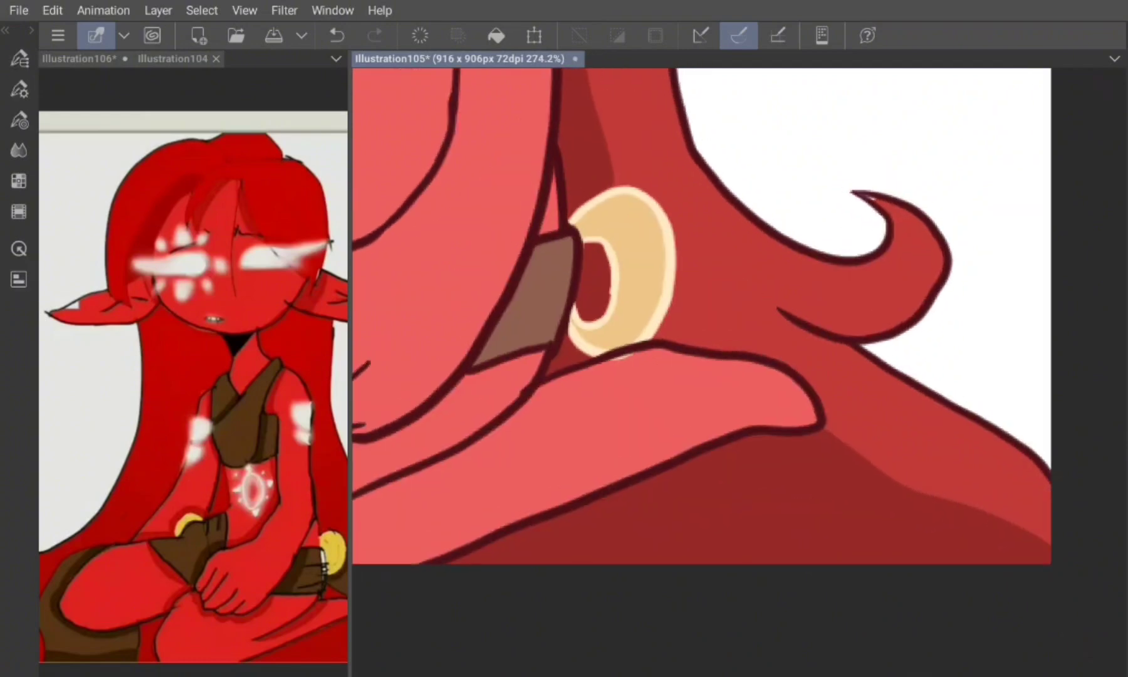
pyautogui.moveTo(708, 188)
pyautogui.mouseDown()
pyautogui.moveTo(768, 370)
pyautogui.moveTo(843, 486)
pyautogui.moveTo(827, 542)
pyautogui.mouseUp()
pyautogui.scroll(-2, 739, 370)
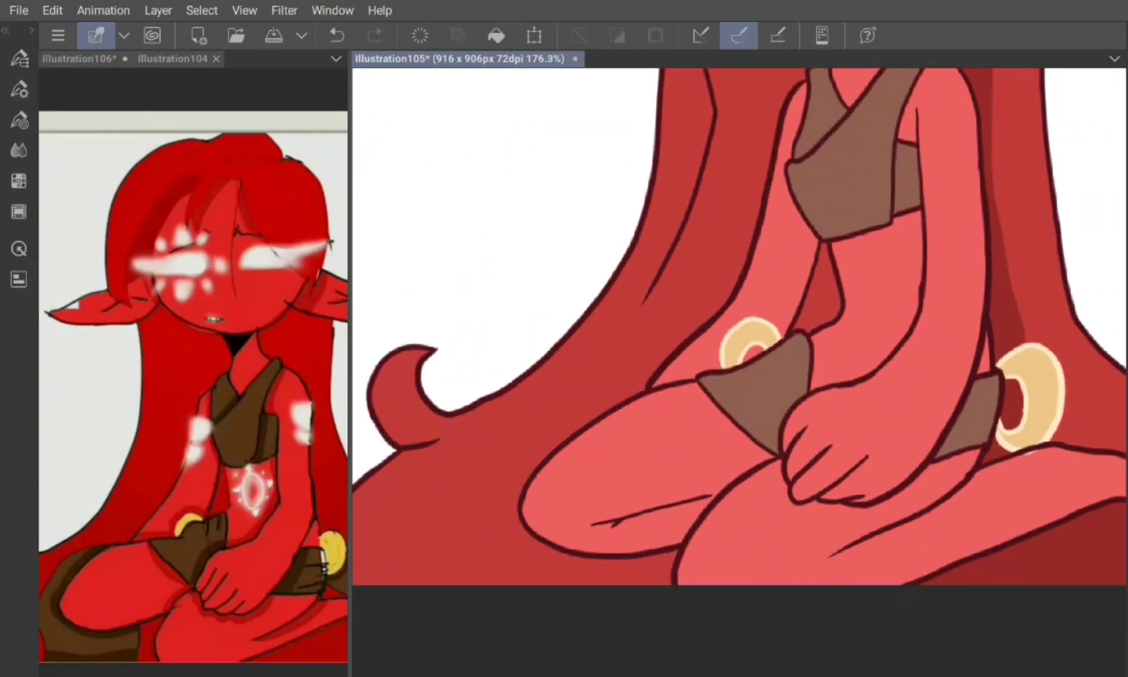
pyautogui.scroll(2, 740, 326)
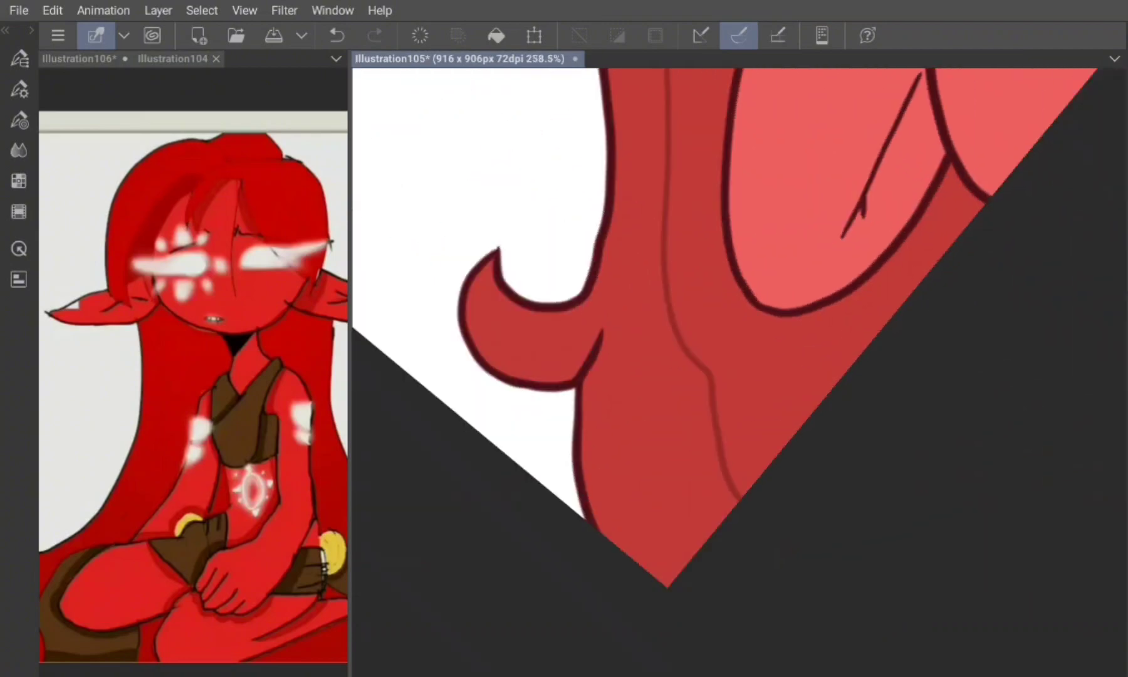
pyautogui.moveTo(707, 376); pyautogui.dragTo(670, 579)
pyautogui.scroll(-3, 740, 370)
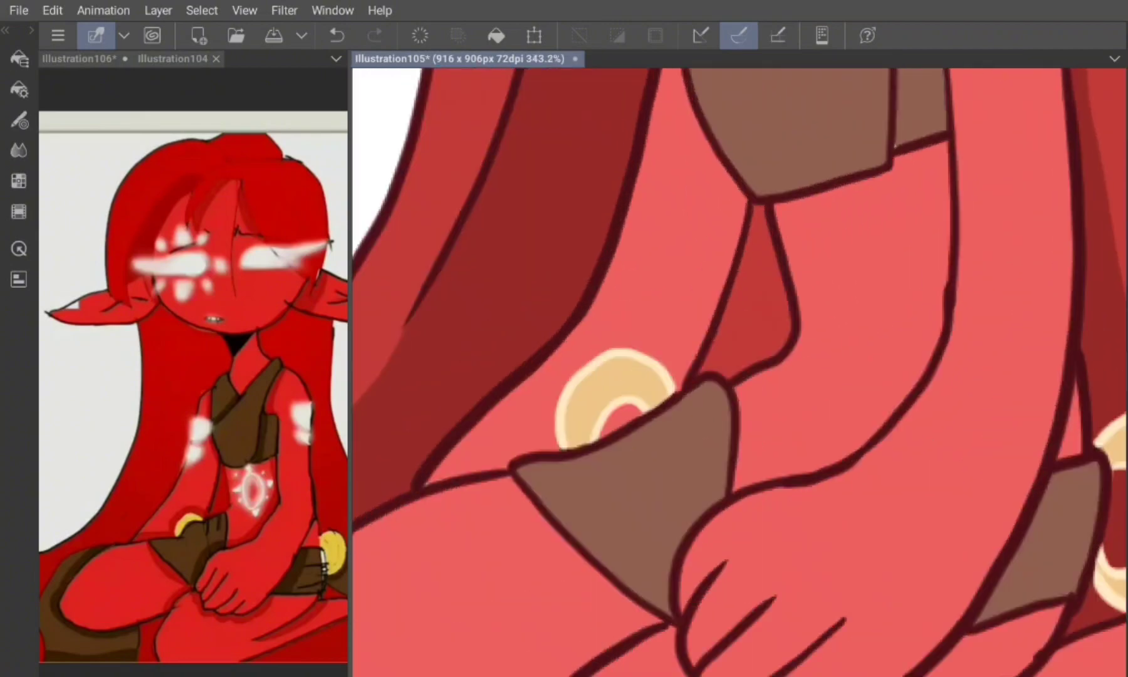
pyautogui.scroll(5, 739, 370)
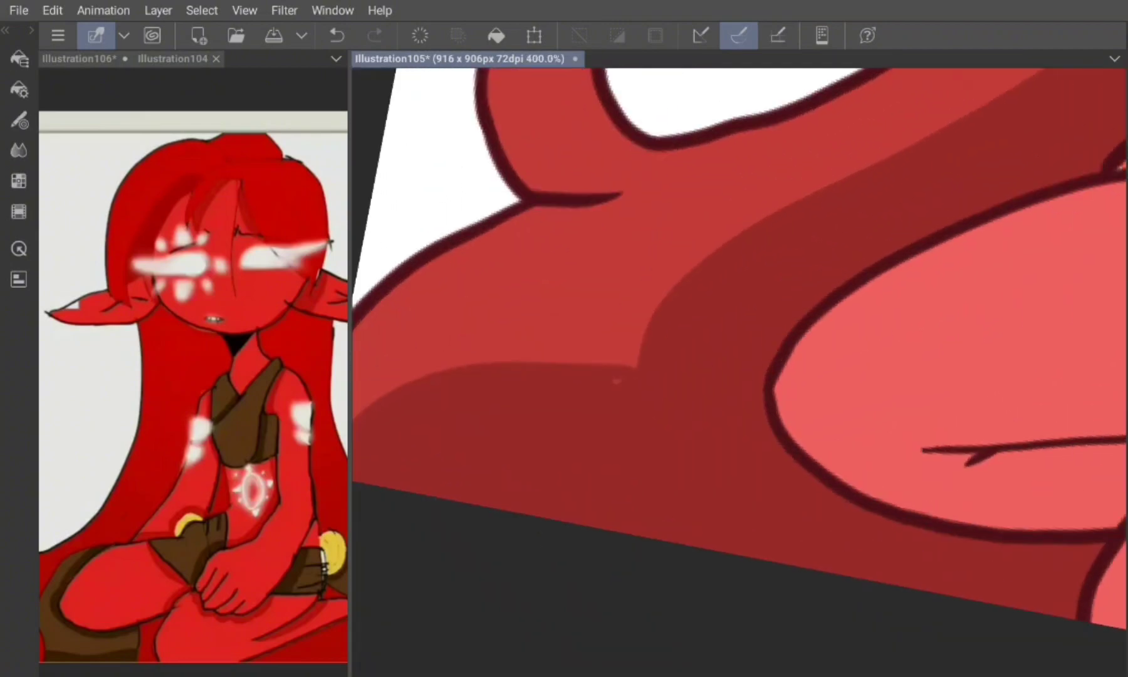
pyautogui.scroll(-4, 739, 369)
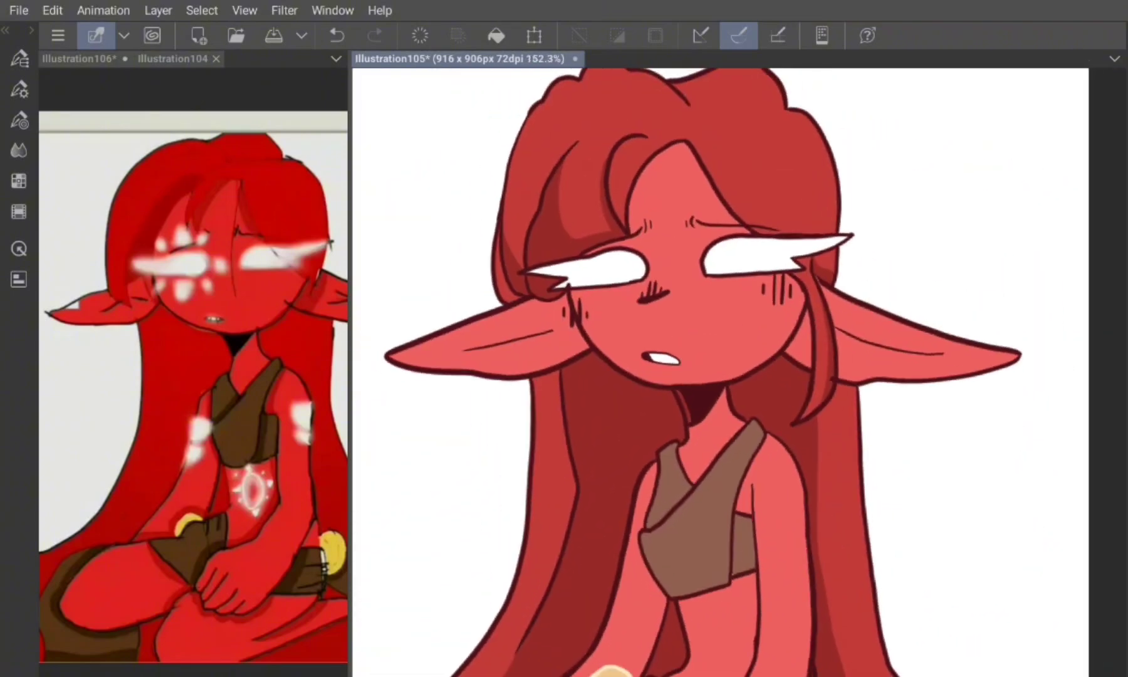
# Step: Draw and fill a curved dark red shadow along the upper edge of the hair's right-hand crown
pyautogui.scroll(3, 740, 370)
pyautogui.moveTo(538, 239); pyautogui.dragTo(568, 370)
pyautogui.scroll(2, 740, 370)
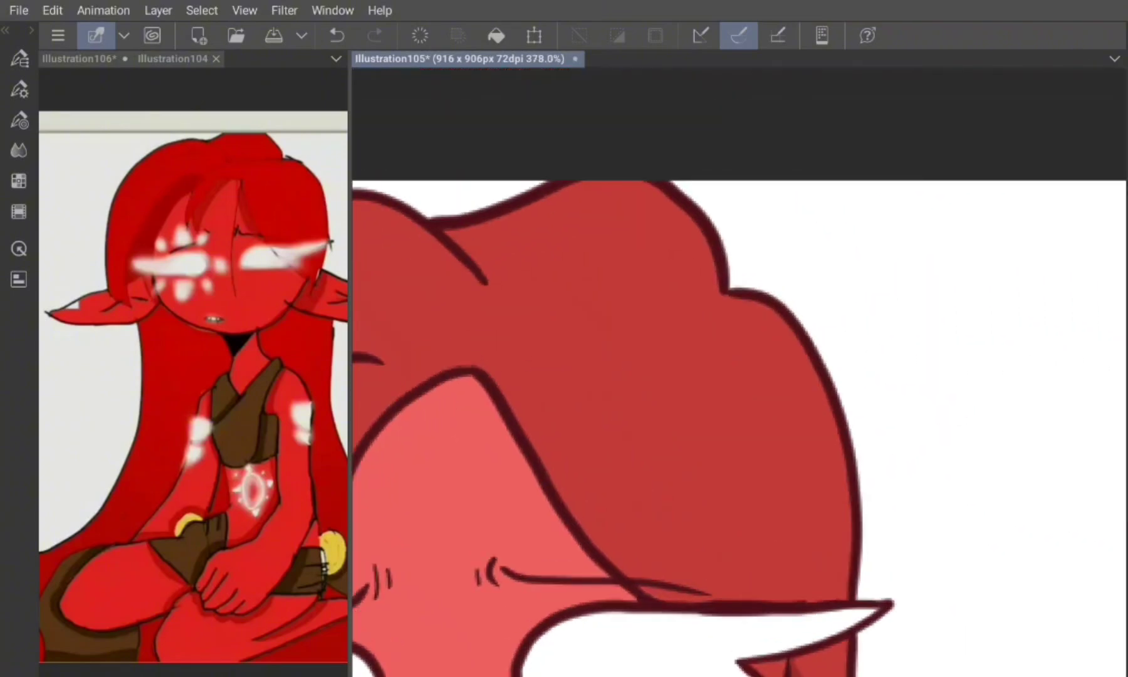
pyautogui.moveTo(452, 239)
pyautogui.mouseDown()
pyautogui.moveTo(708, 238)
pyautogui.moveTo(695, 219)
pyautogui.mouseUp()
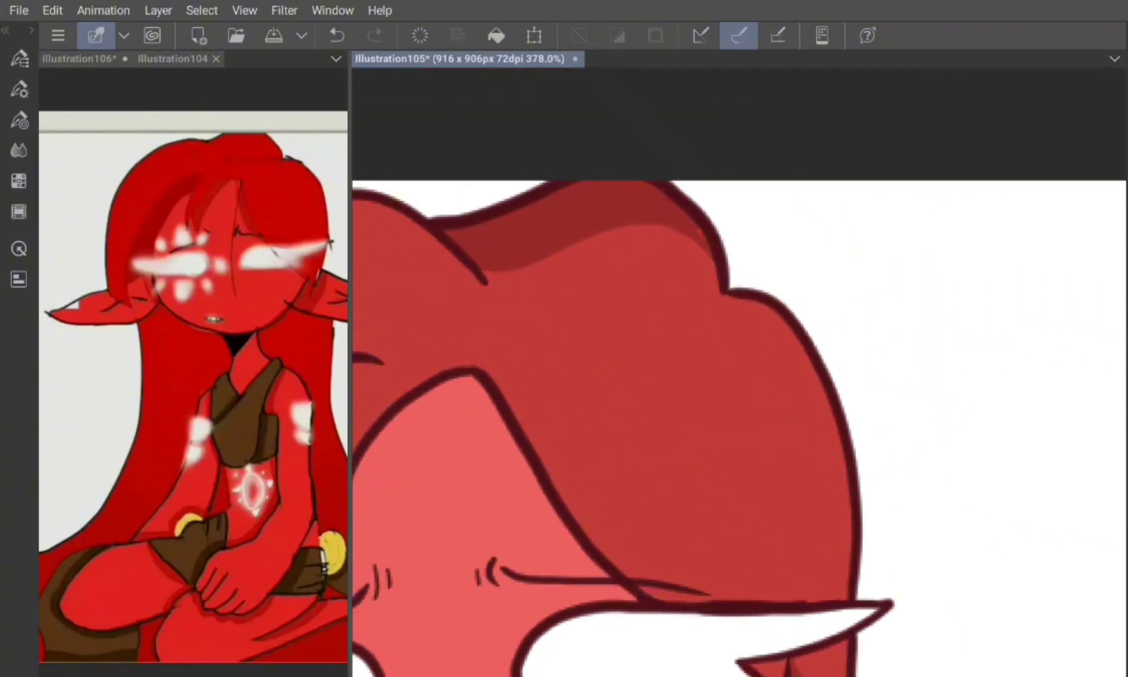
pyautogui.scroll(-4, 740, 369)
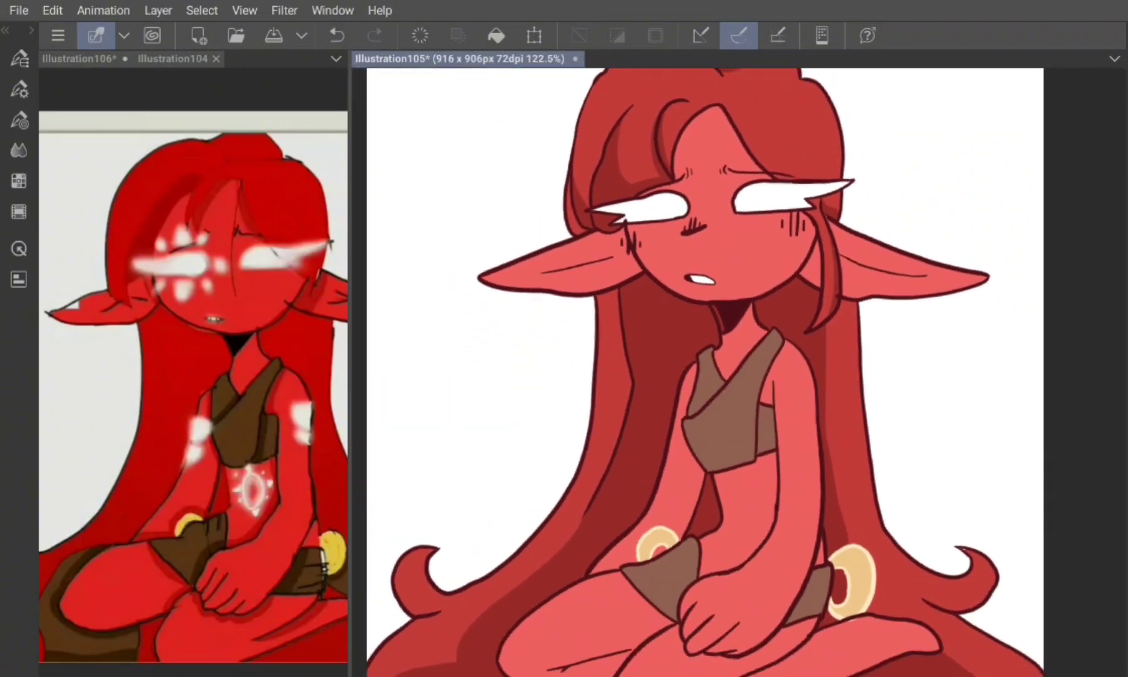
# Step: Touch up the edge of the dark shadow on the neck under the chin and save the illustration
pyautogui.click(18, 10)
pyautogui.click(38, 143)
pyautogui.scroll(3, 620, 251)
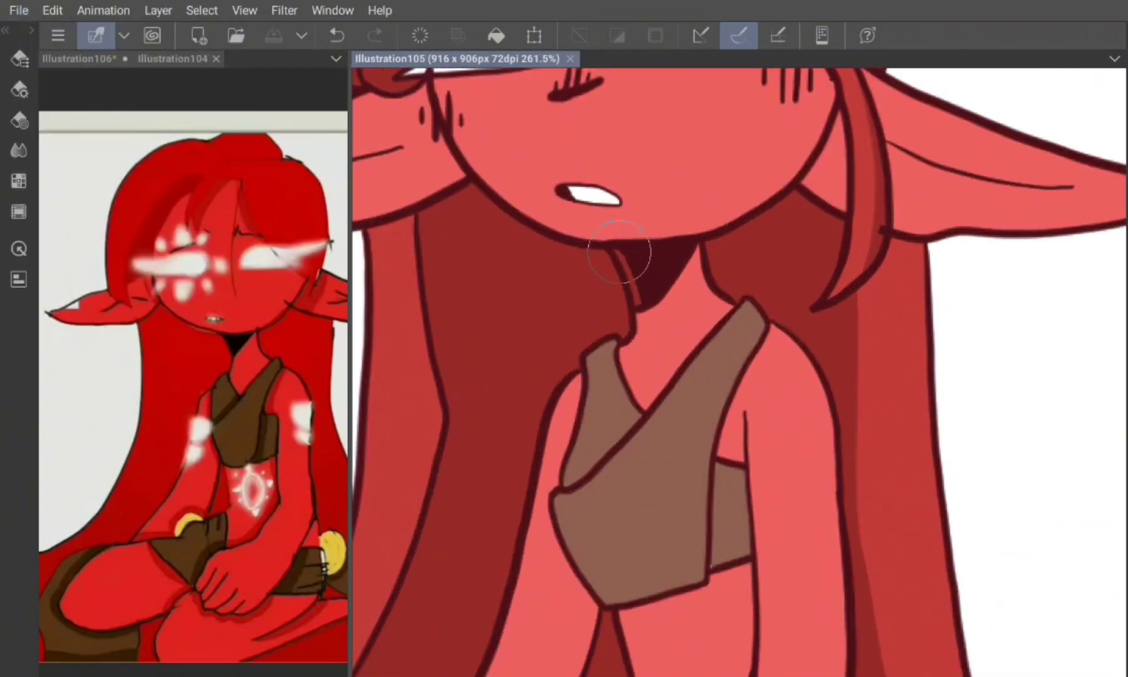
pyautogui.moveTo(620, 250); pyautogui.dragTo(652, 285)
pyautogui.click(19, 10)
pyautogui.click(38, 148)
pyautogui.moveTo(739, 370); pyautogui.dragTo(767, 417)
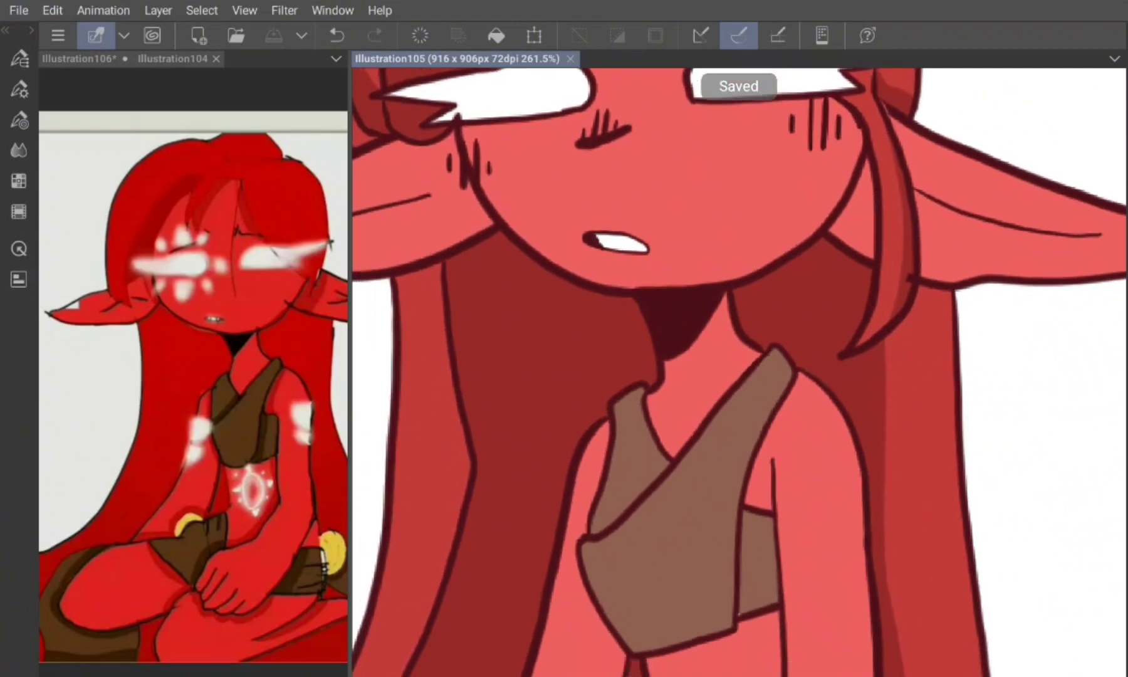
# Step: Paint a darker skin shadow along the forehead's left-hand hairline down to the eye, undoing the stray stroke
pyautogui.scroll(-2, 740, 370)
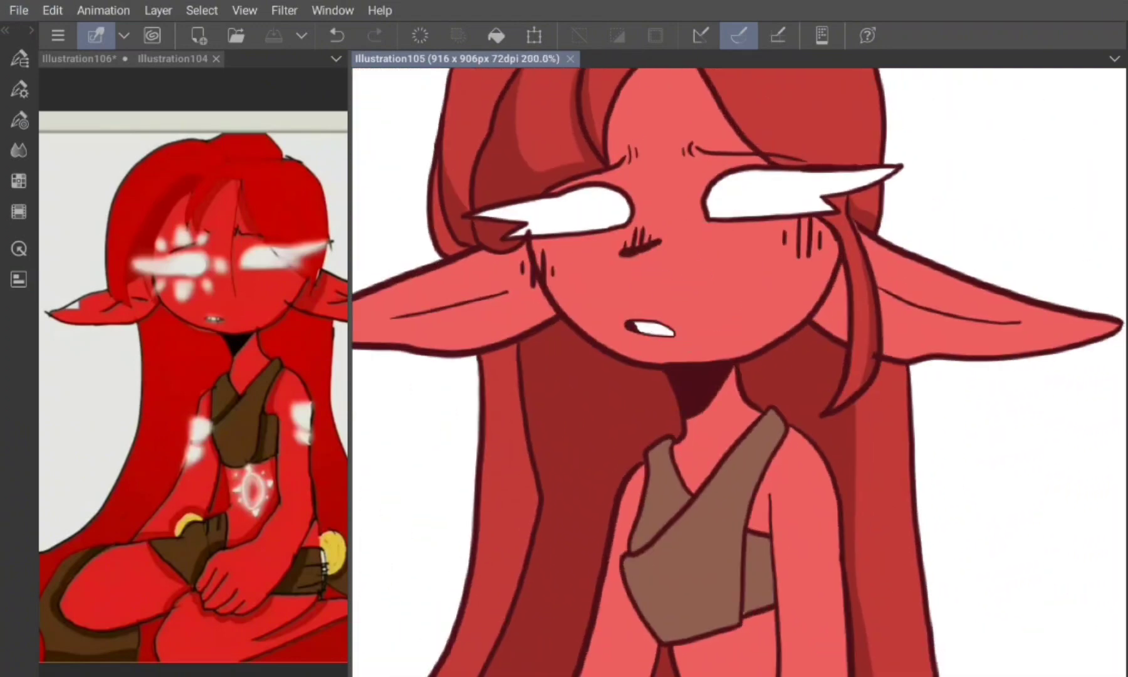
pyautogui.press('Tab')
pyautogui.press('Tab')
pyautogui.press('Tab')
pyautogui.press('Tab')
pyautogui.scroll(3, 740, 370)
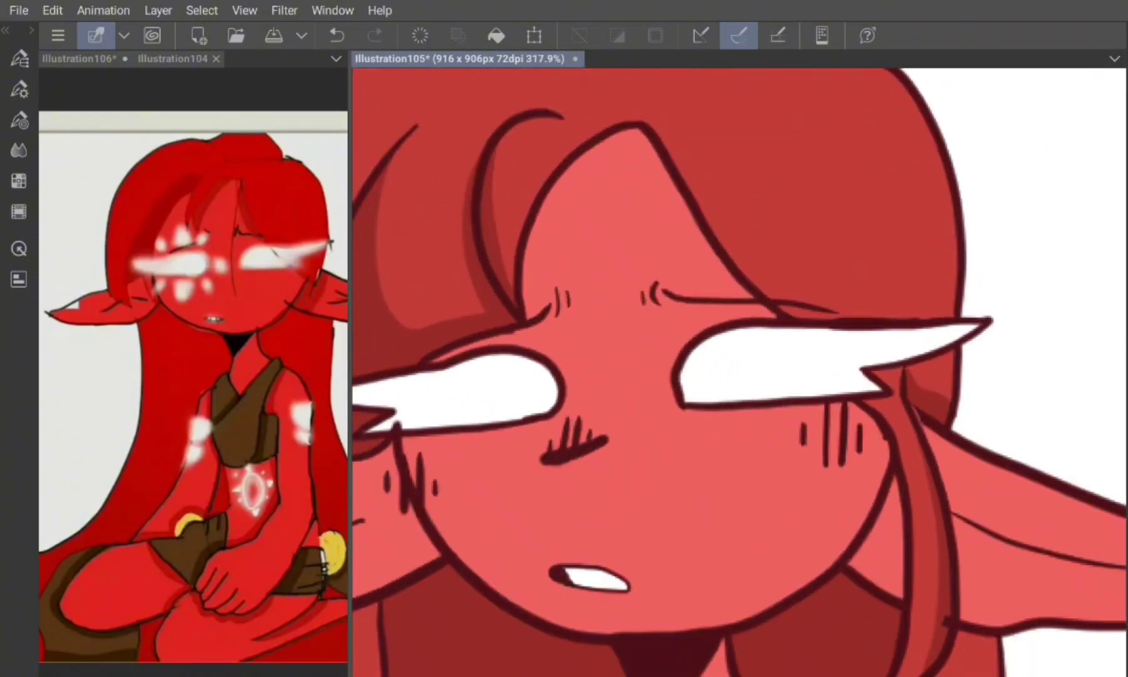
pyautogui.moveTo(630, 129); pyautogui.dragTo(530, 314)
pyautogui.moveTo(525, 251); pyautogui.dragTo(526, 295)
pyautogui.moveTo(552, 326); pyautogui.dragTo(514, 365)
pyautogui.click(337, 35)
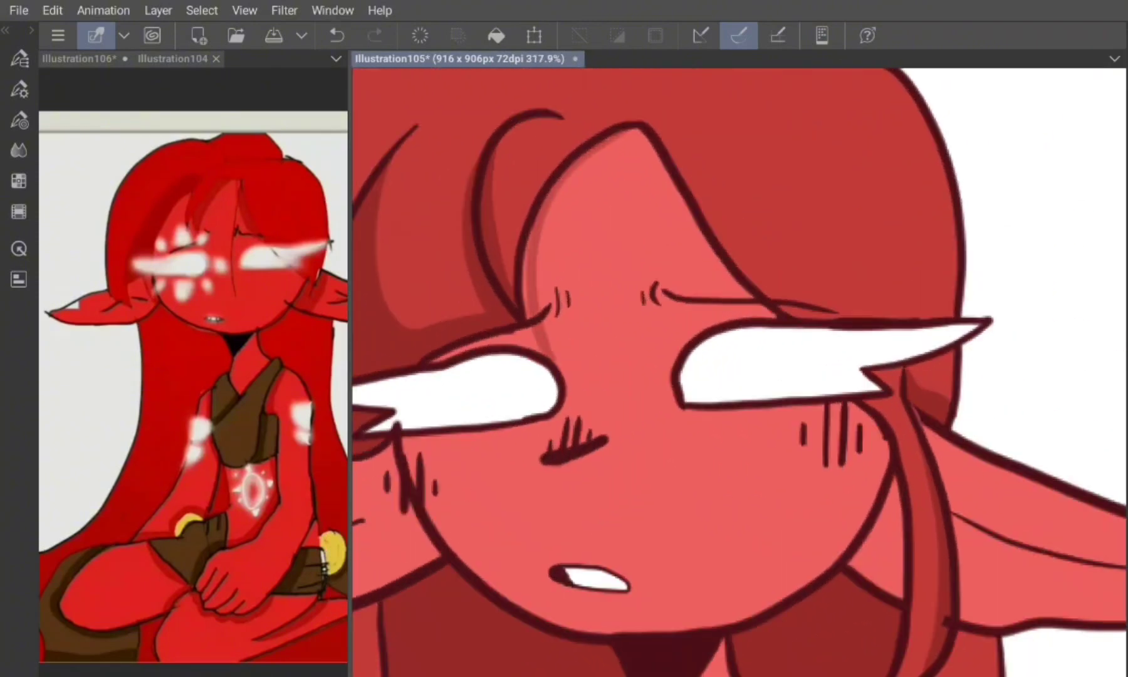
# Step: Add a darker skin shadow to the right-hand cheek where it meets the hanging hair strand
pyautogui.moveTo(740, 370); pyautogui.dragTo(611, 345)
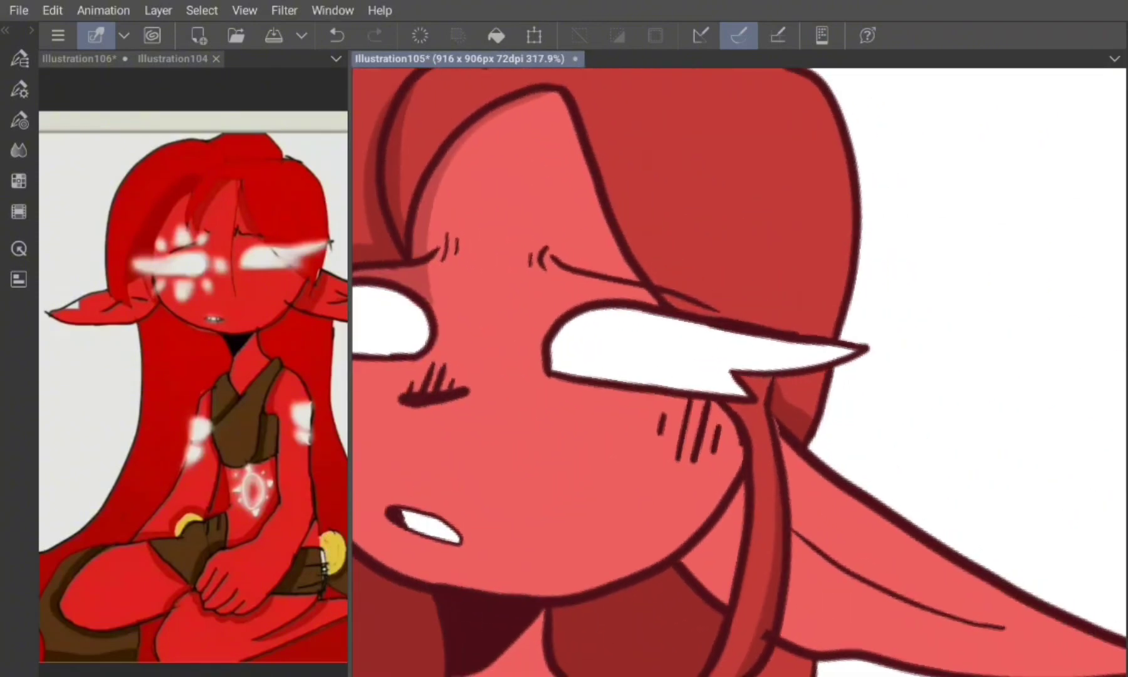
pyautogui.moveTo(715, 407); pyautogui.dragTo(735, 477)
pyautogui.scroll(1, 739, 369)
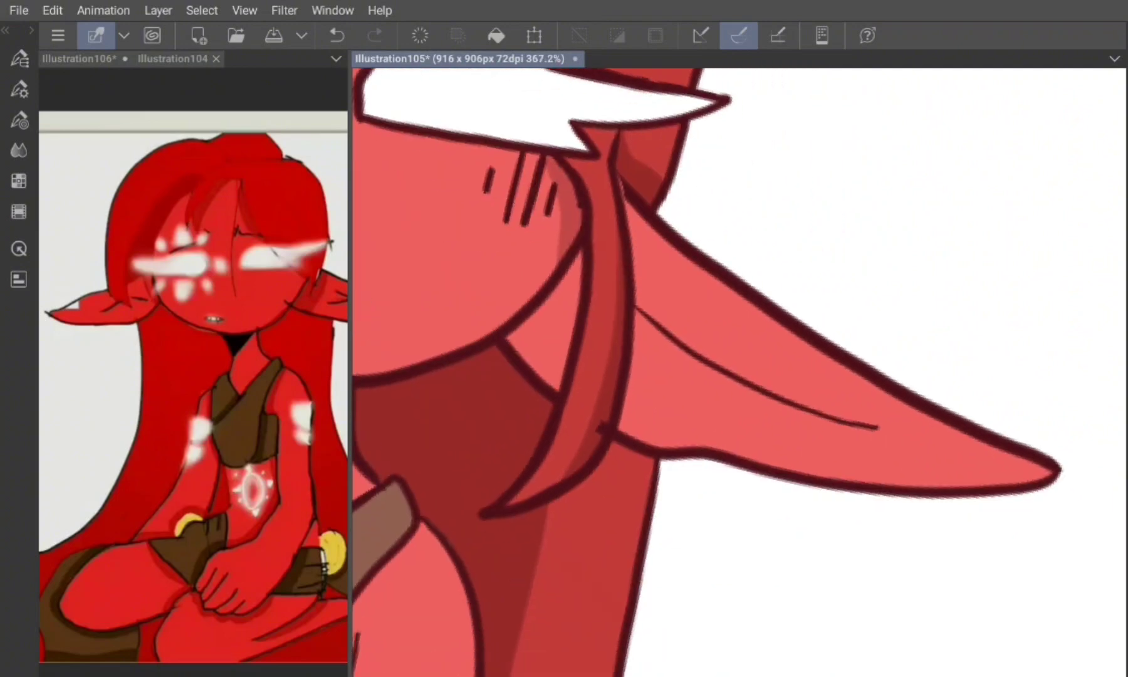
# Step: Outline the shadows on the right-hand ear beside the hair strand and below the inner line, and fill them darker
pyautogui.moveTo(860, 431); pyautogui.dragTo(714, 452)
pyautogui.moveTo(637, 204); pyautogui.dragTo(643, 417)
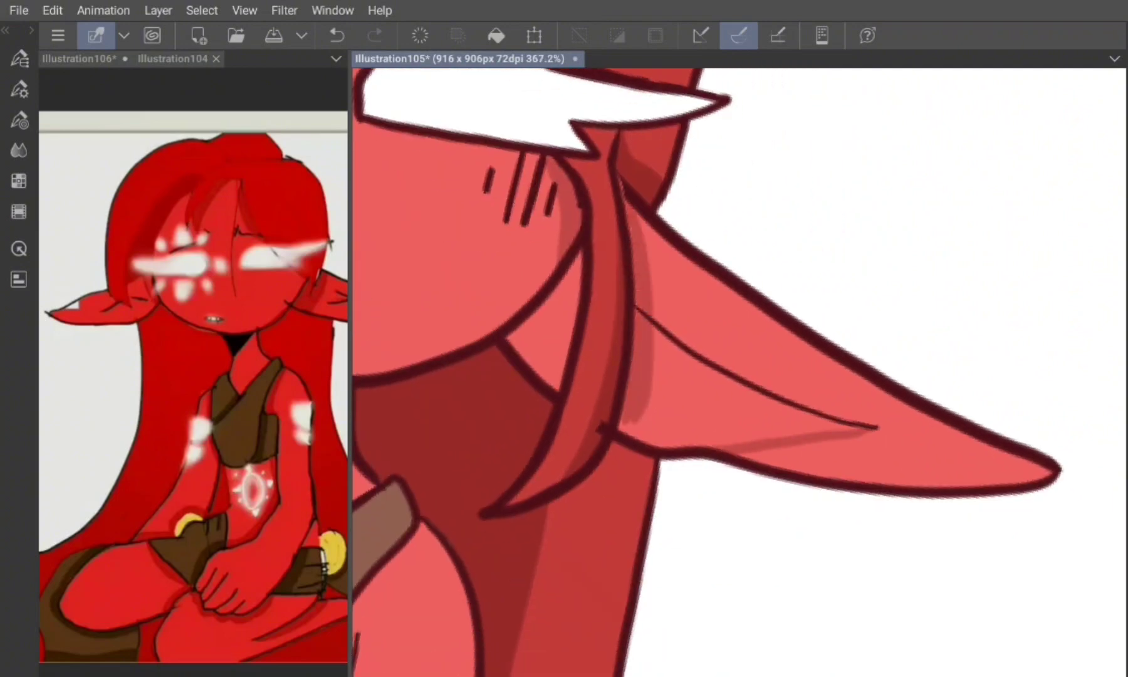
pyautogui.press('g')
pyautogui.click(532, 335)
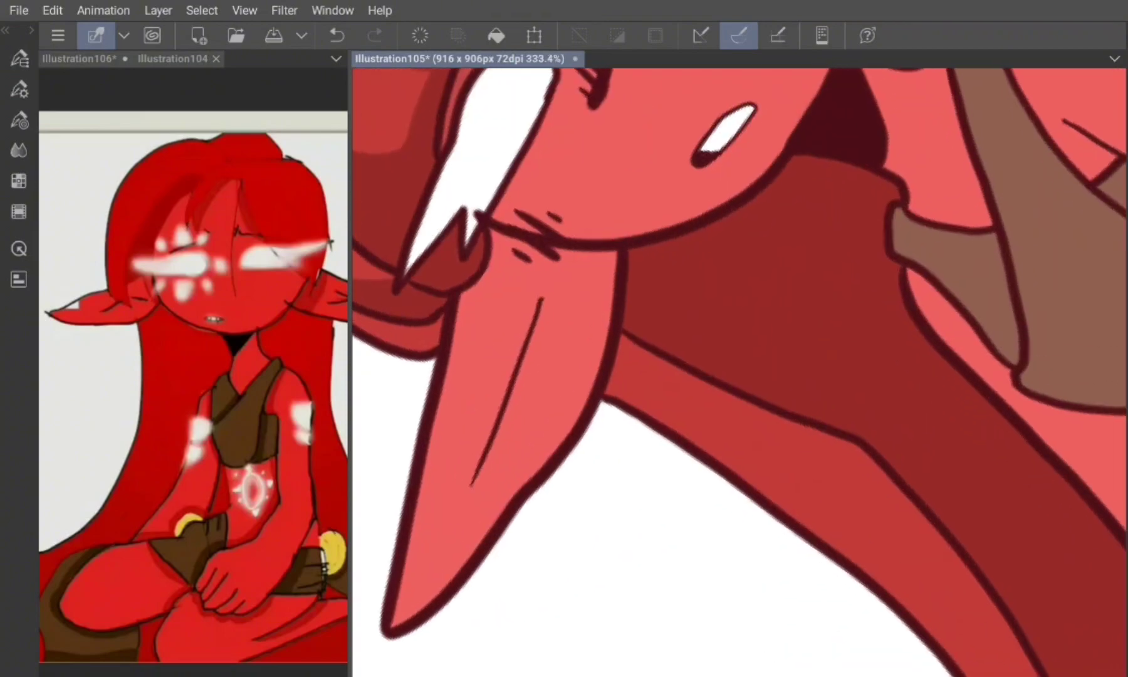
# Step: Outline the shadow on the left-hand ear from its inner line to the hair and fill it with darker skin red
pyautogui.moveTo(596, 373); pyautogui.dragTo(475, 483)
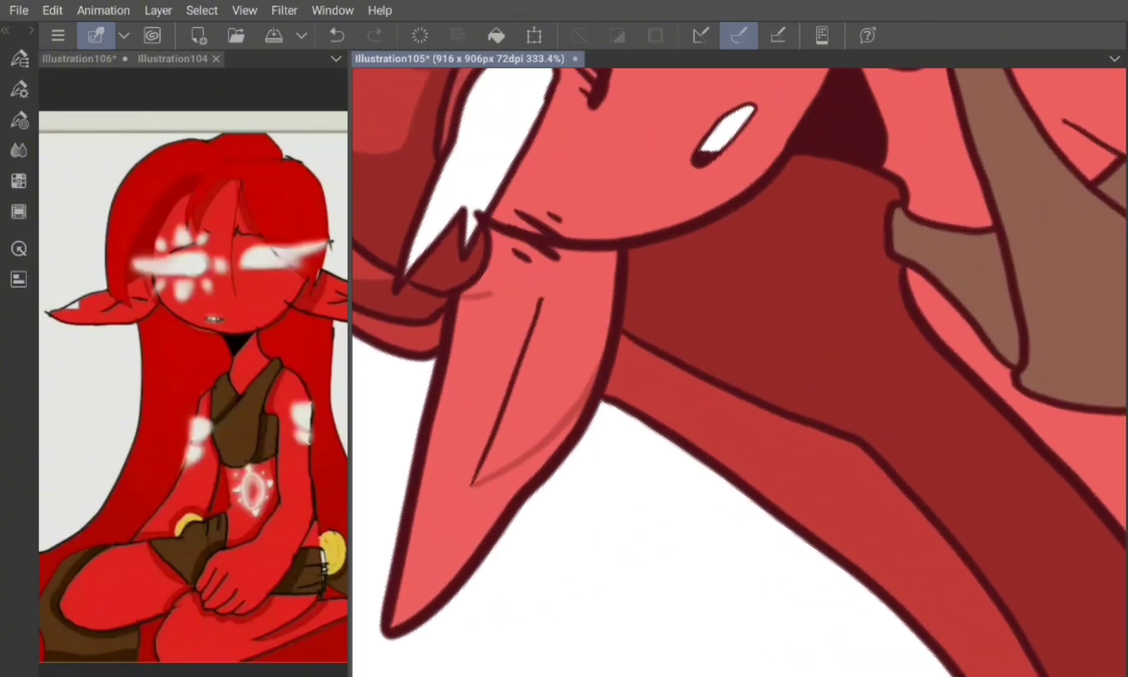
pyautogui.click(552, 351)
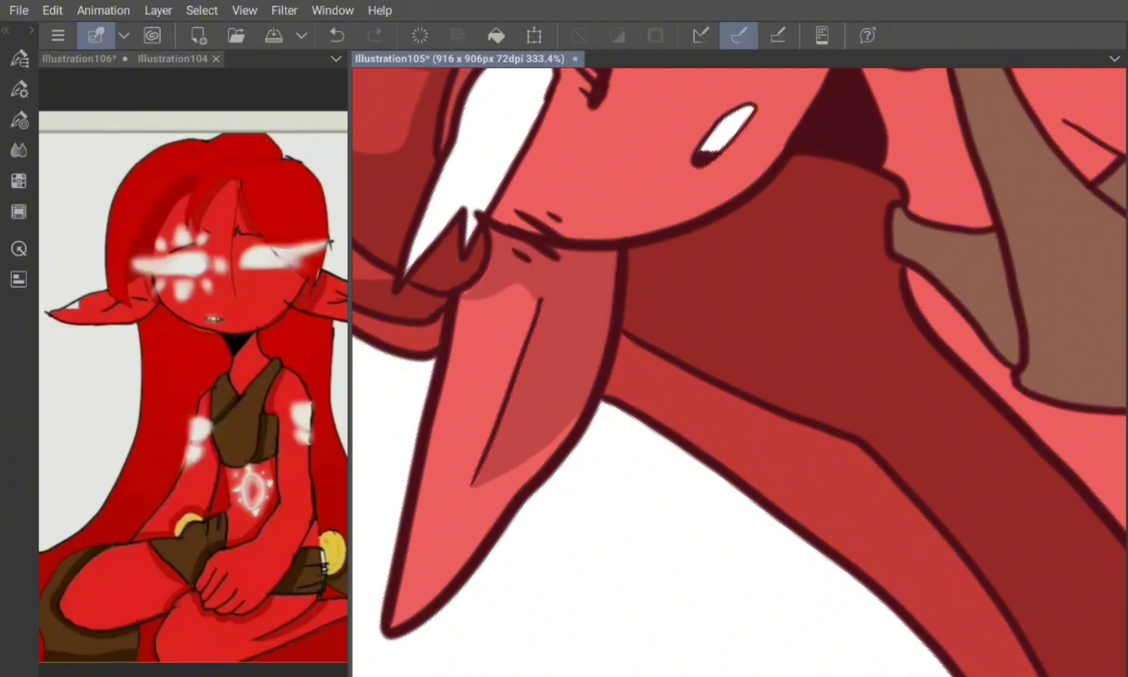
# Step: Fill the armpit gap beside the top and the whole left-hand arm with the darker skin red
pyautogui.scroll(-5, 740, 371)
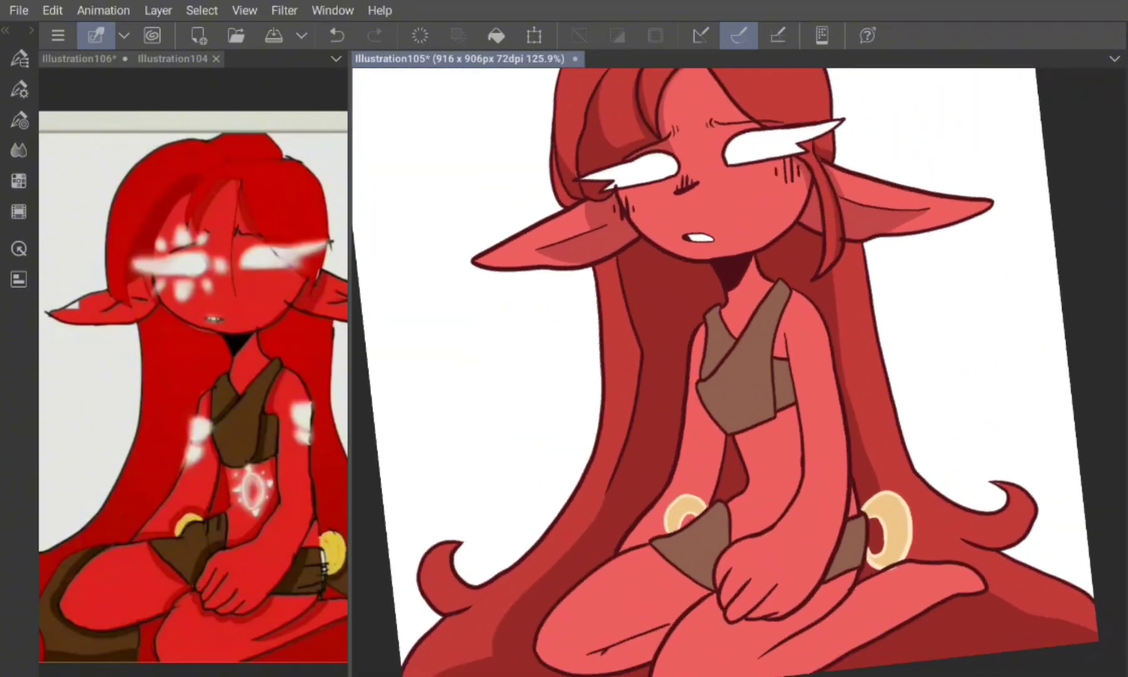
pyautogui.scroll(5, 740, 372)
pyautogui.moveTo(734, 452); pyautogui.dragTo(732, 560)
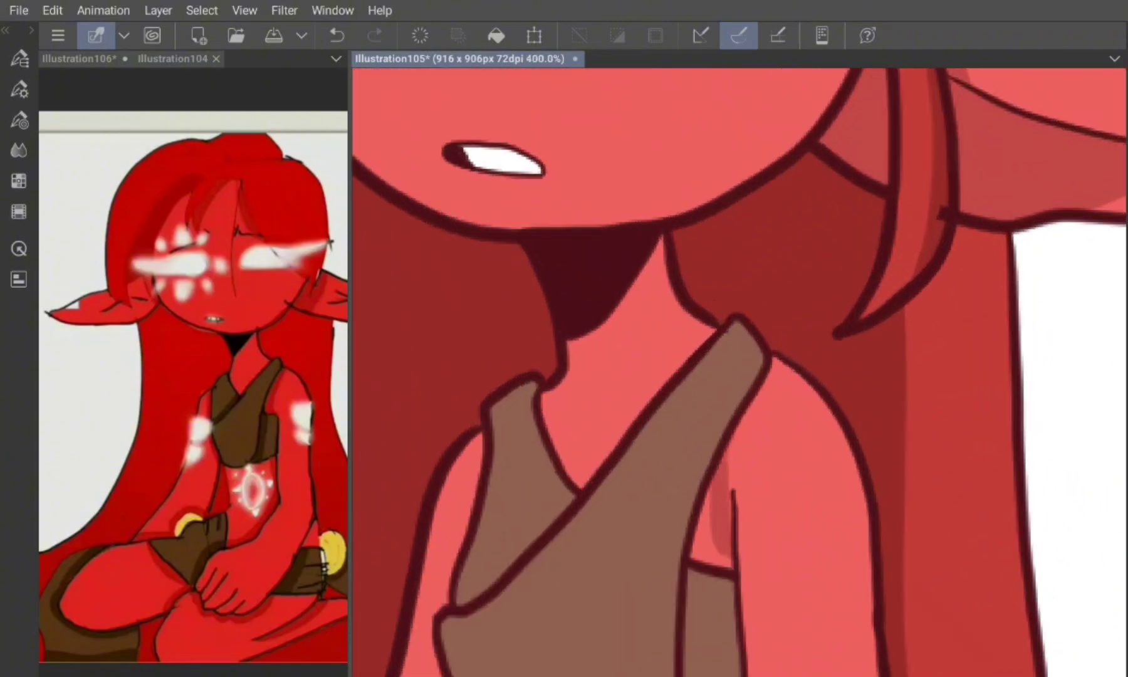
pyautogui.click(714, 533)
pyautogui.moveTo(652, 532); pyautogui.dragTo(740, 351)
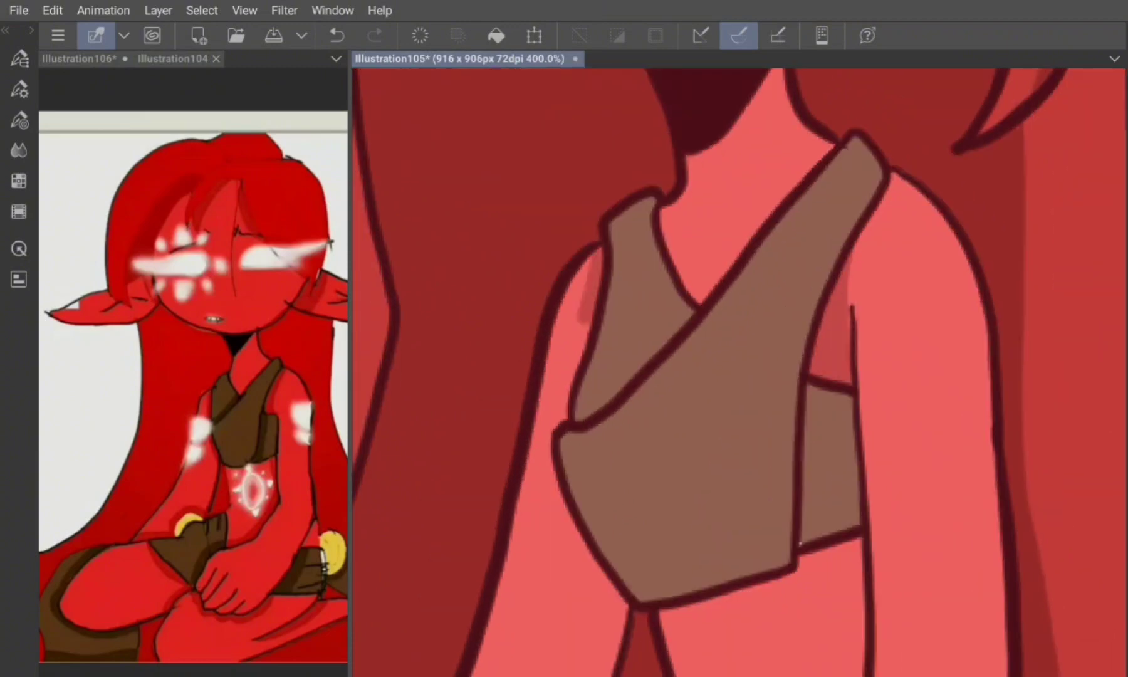
pyautogui.scroll(-2, 739, 372)
pyautogui.moveTo(439, 489); pyautogui.dragTo(188, 401)
pyautogui.scroll(-1, 188, 401)
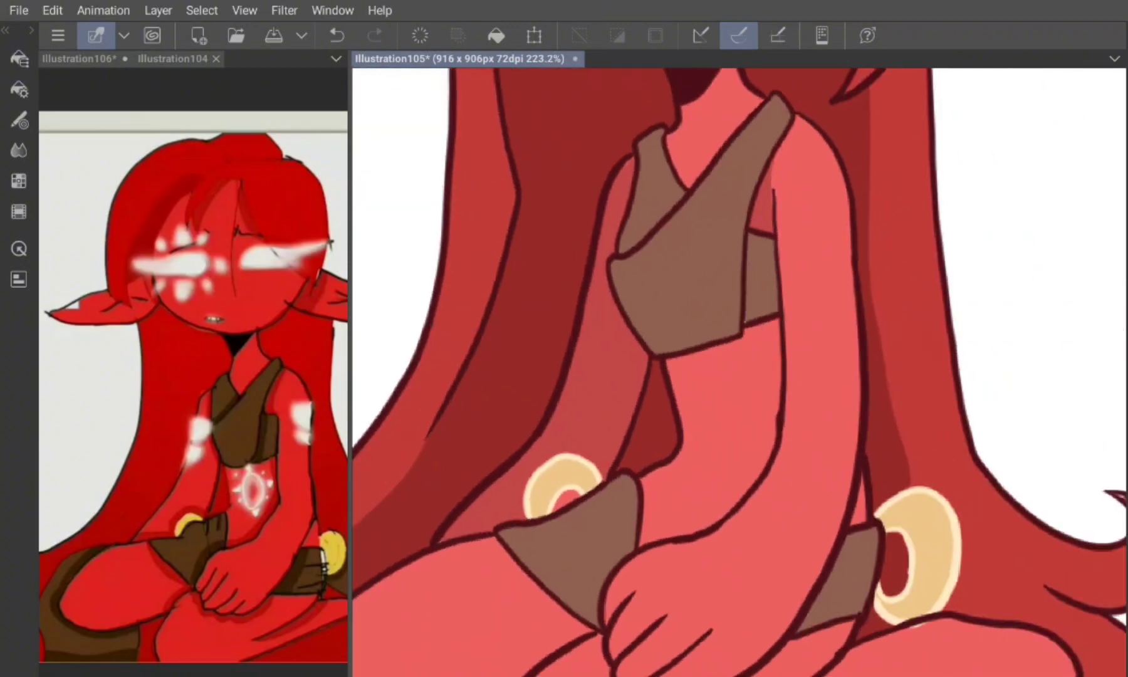
# Step: Shade the left-hand thigh beneath its crease line and along the edge of the overlapping leg with darker skin red
pyautogui.moveTo(739, 502); pyautogui.dragTo(740, 295)
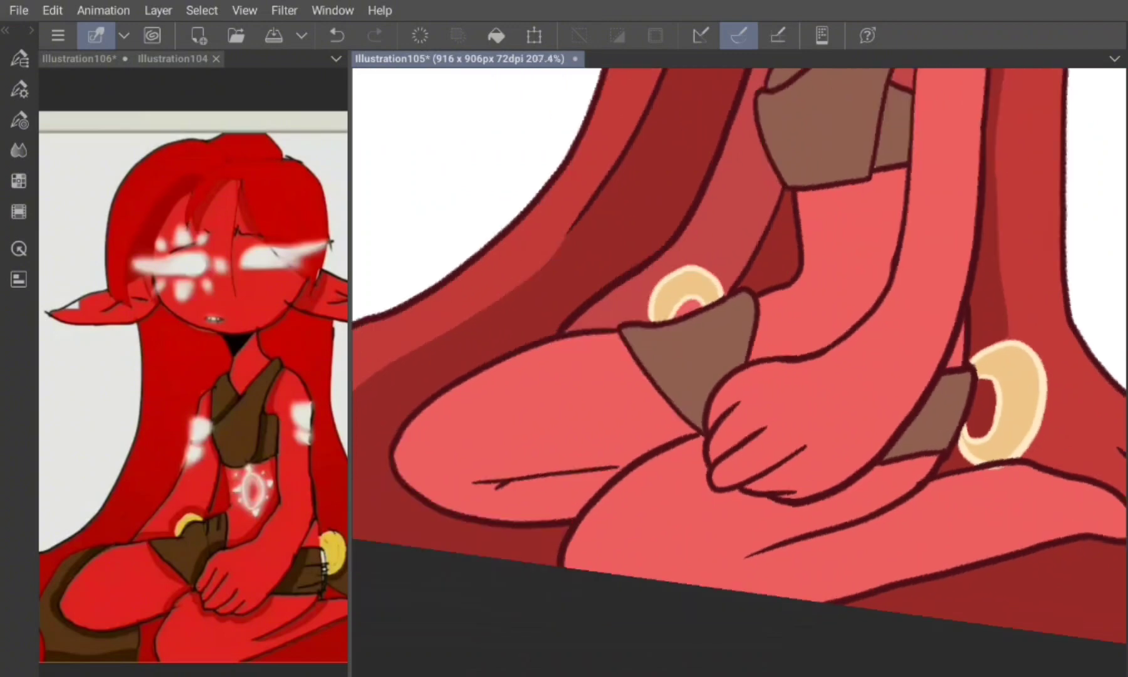
pyautogui.scroll(2, 740, 313)
pyautogui.moveTo(538, 420); pyautogui.dragTo(506, 464)
pyautogui.scroll(-2, 740, 370)
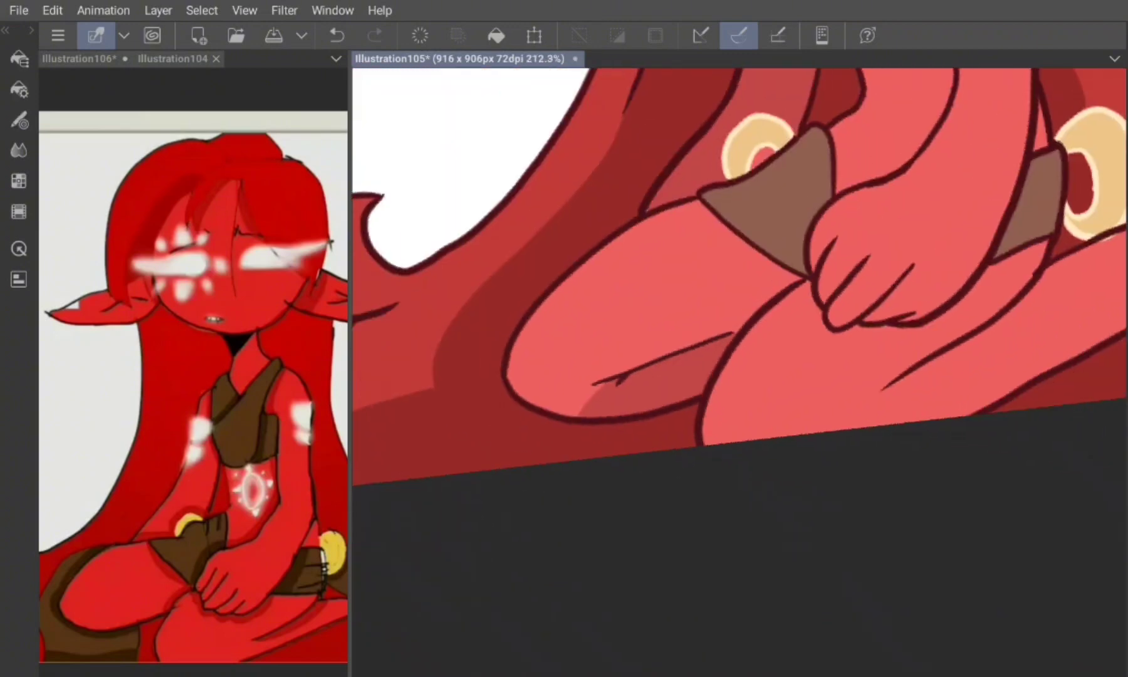
pyautogui.scroll(1, 740, 370)
pyautogui.moveTo(682, 307); pyautogui.dragTo(606, 386)
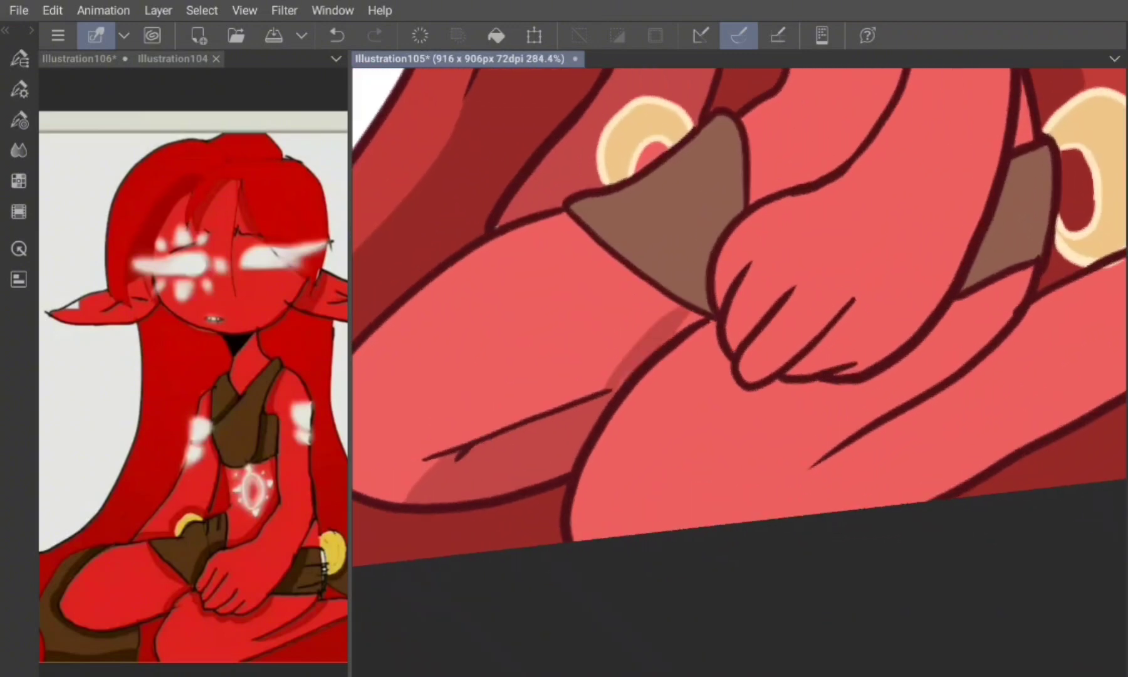
# Step: Add small darker skin shadows beside the finger lines of the hand resting on the lap
pyautogui.scroll(3, 740, 338)
pyautogui.moveTo(551, 257); pyautogui.dragTo(439, 358)
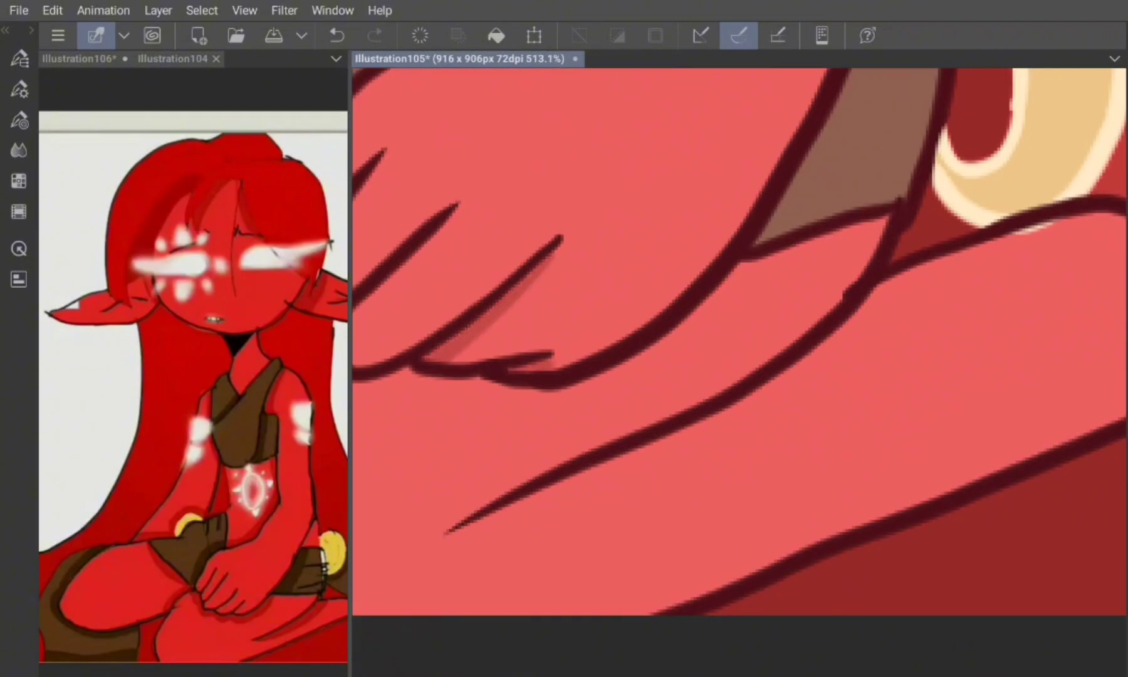
pyautogui.scroll(-2, 740, 341)
pyautogui.moveTo(579, 334); pyautogui.dragTo(512, 413)
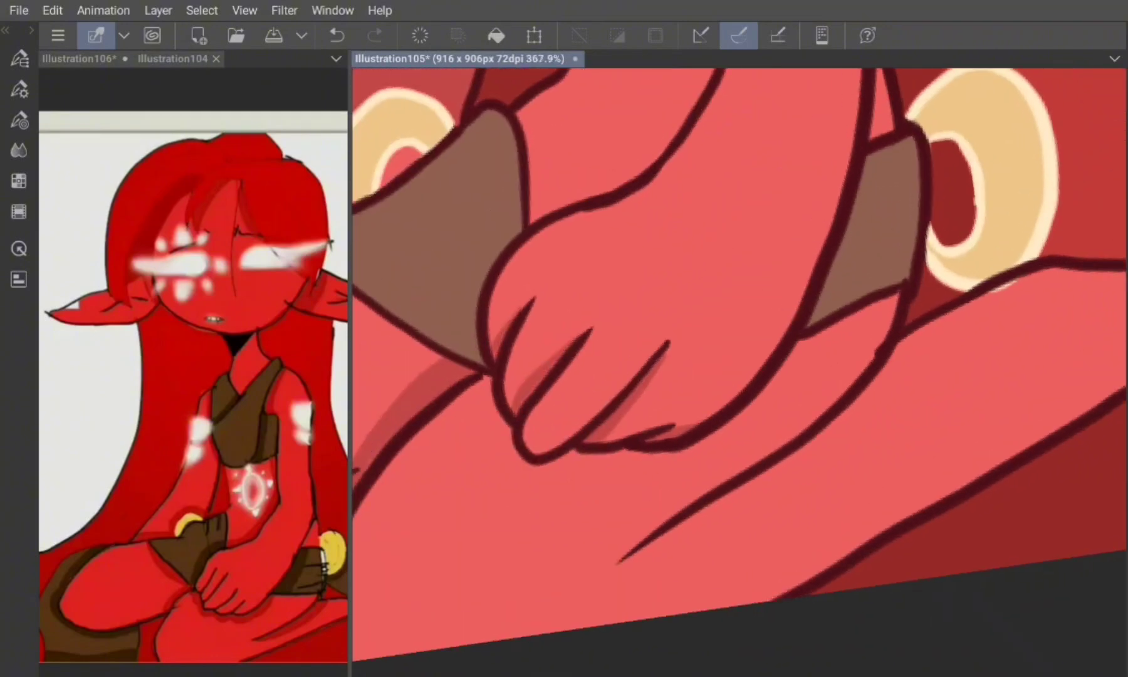
# Step: Add a thin darker skin shadow on the chest along the left-hand side of the top's neckline
pyautogui.scroll(-2, 739, 369)
pyautogui.scroll(2, 740, 369)
pyautogui.moveTo(564, 232); pyautogui.dragTo(596, 307)
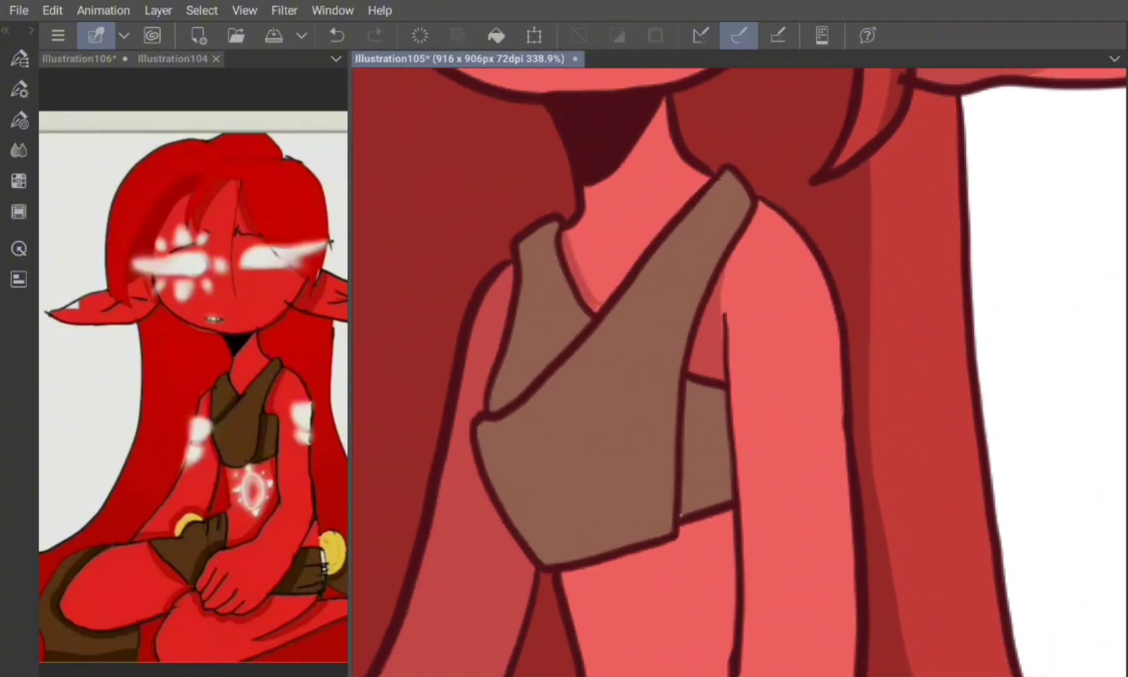
# Step: Shade the thigh beneath the hand and forearm, and the upper part of the folded lower leg, with darker skin red
pyautogui.scroll(-2, 740, 370)
pyautogui.moveTo(771, 314); pyautogui.dragTo(754, 379)
pyautogui.scroll(1, 739, 369)
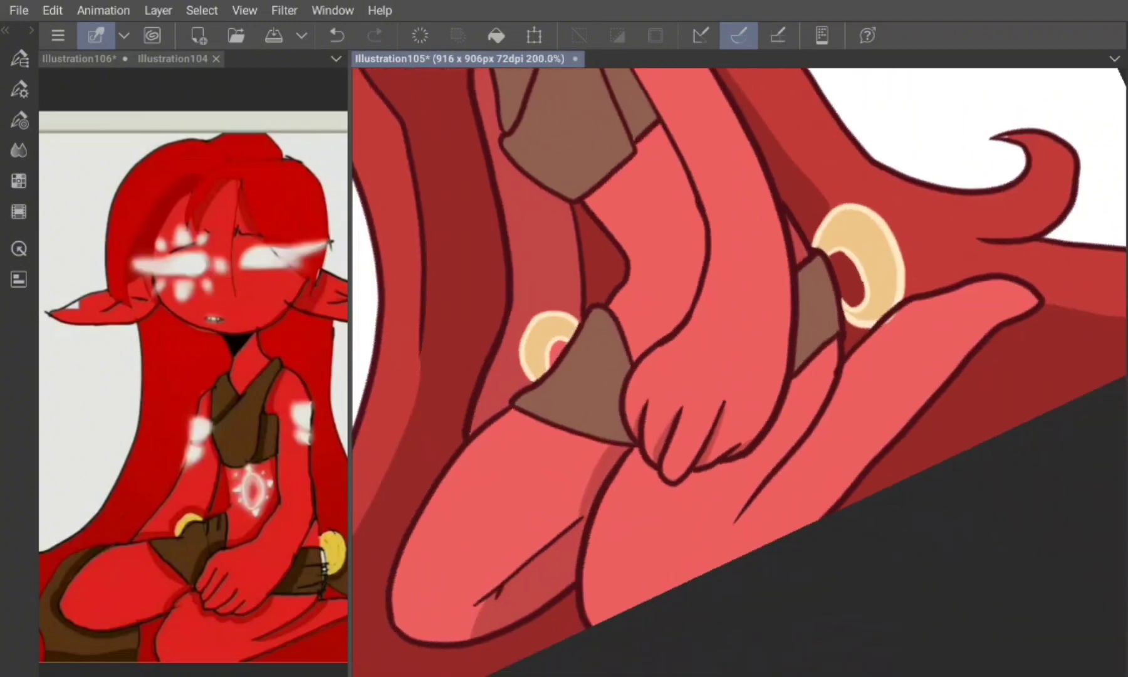
pyautogui.moveTo(722, 313); pyautogui.dragTo(704, 446)
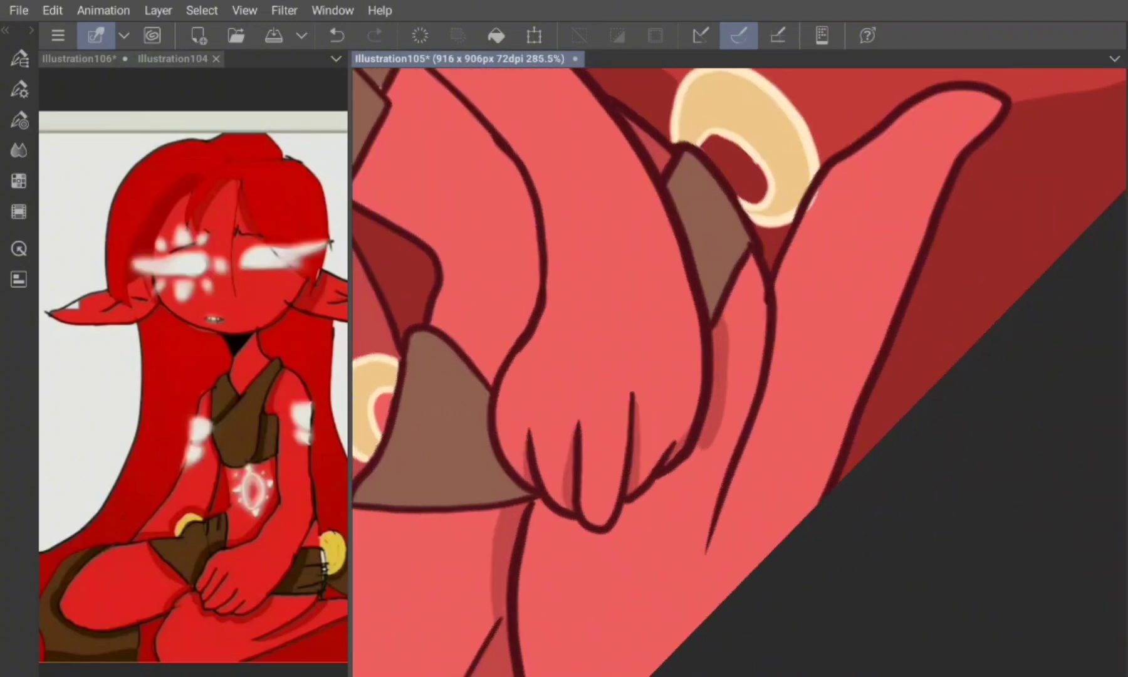
pyautogui.scroll(-1, 739, 370)
pyautogui.moveTo(618, 521); pyautogui.dragTo(822, 279)
pyautogui.scroll(-3, 784, 261)
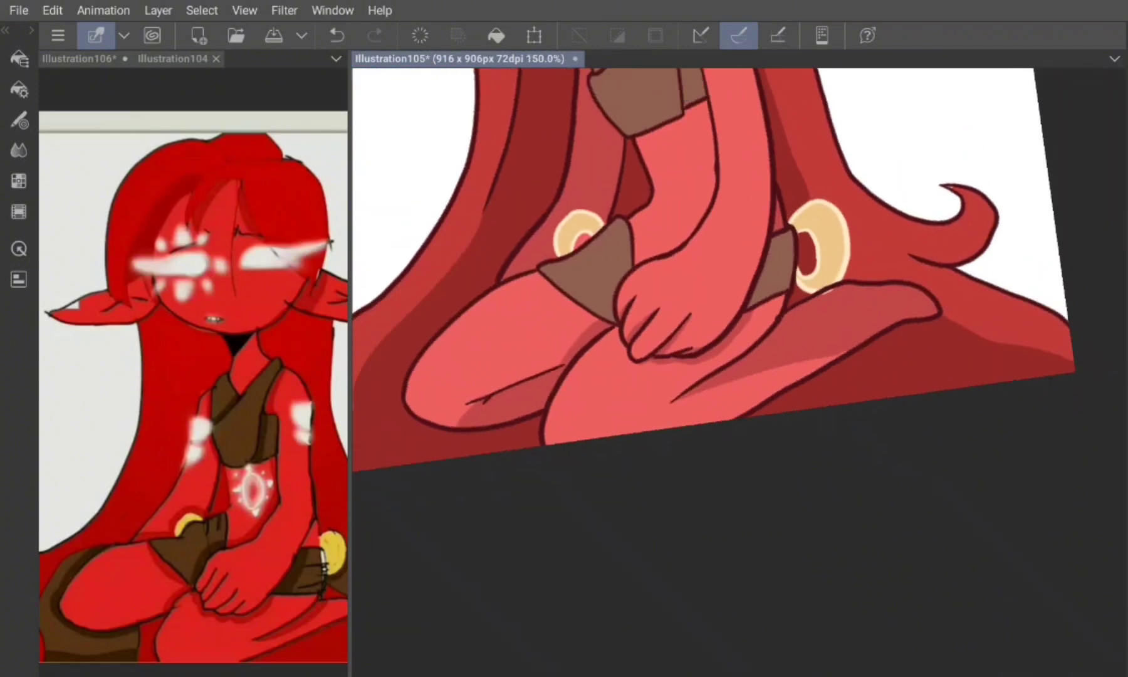
# Step: Save the illustration with the finished skin shadows
pyautogui.scroll(3, 784, 261)
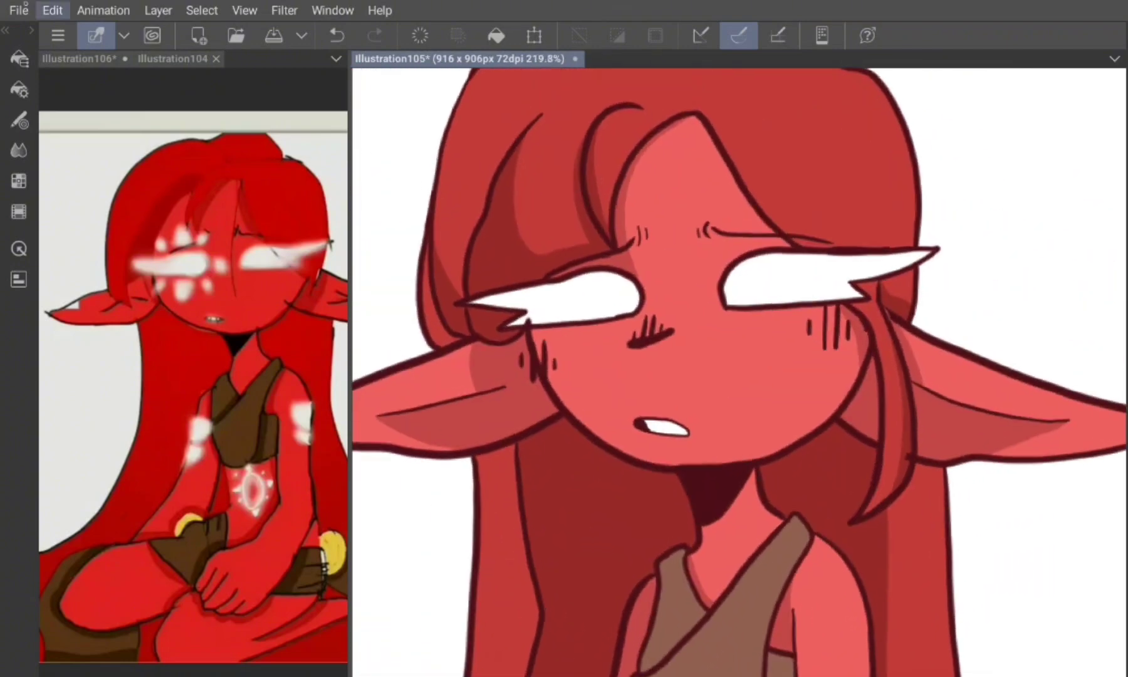
pyautogui.click(19, 10)
pyautogui.click(38, 144)
pyautogui.scroll(-5, 740, 370)
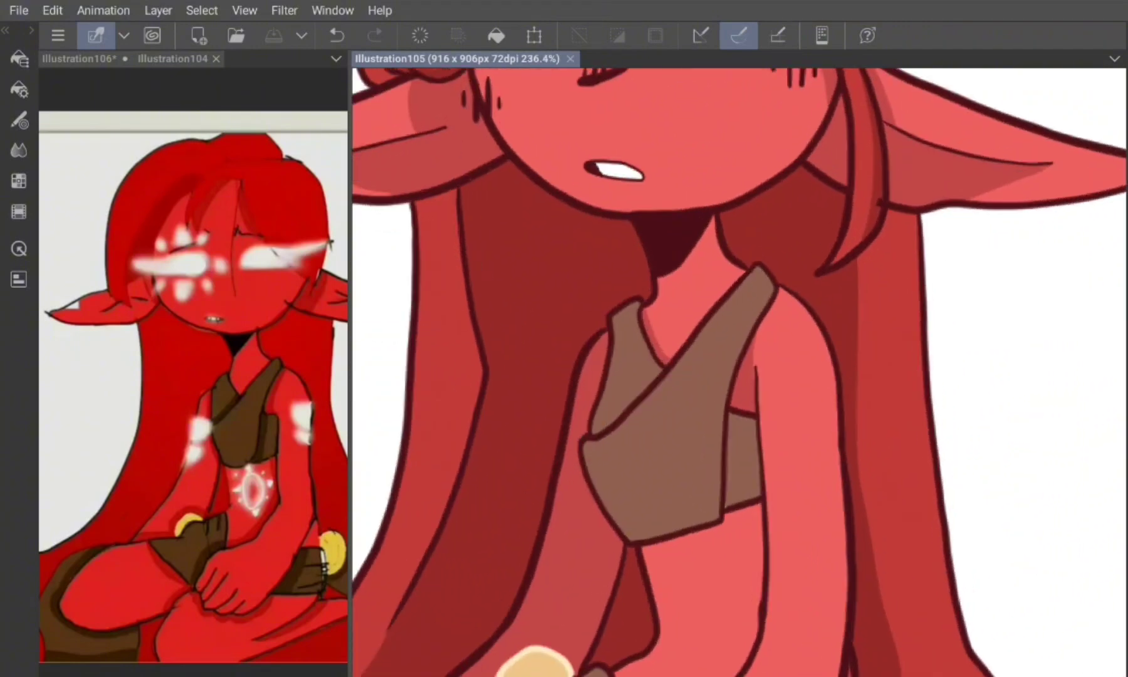
# Step: On a new layer above Folder 2, fill the right-hand hip cloth and the top's far strap and side panel darker brown, and save
pyautogui.press('Tab')
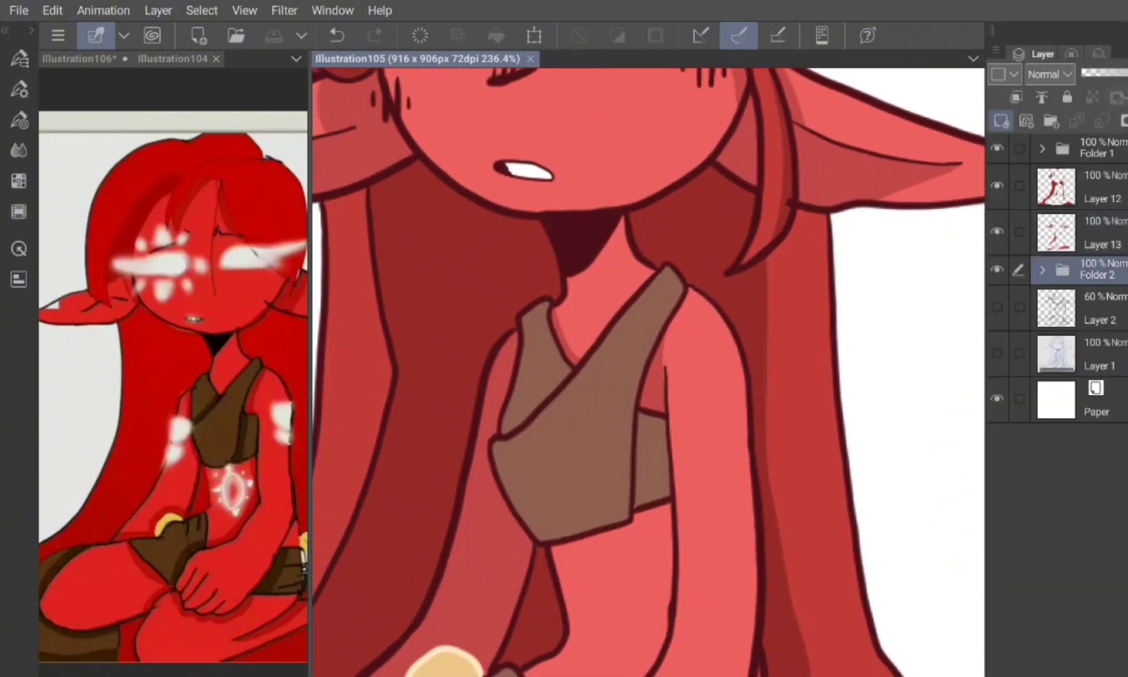
pyautogui.press('Tab')
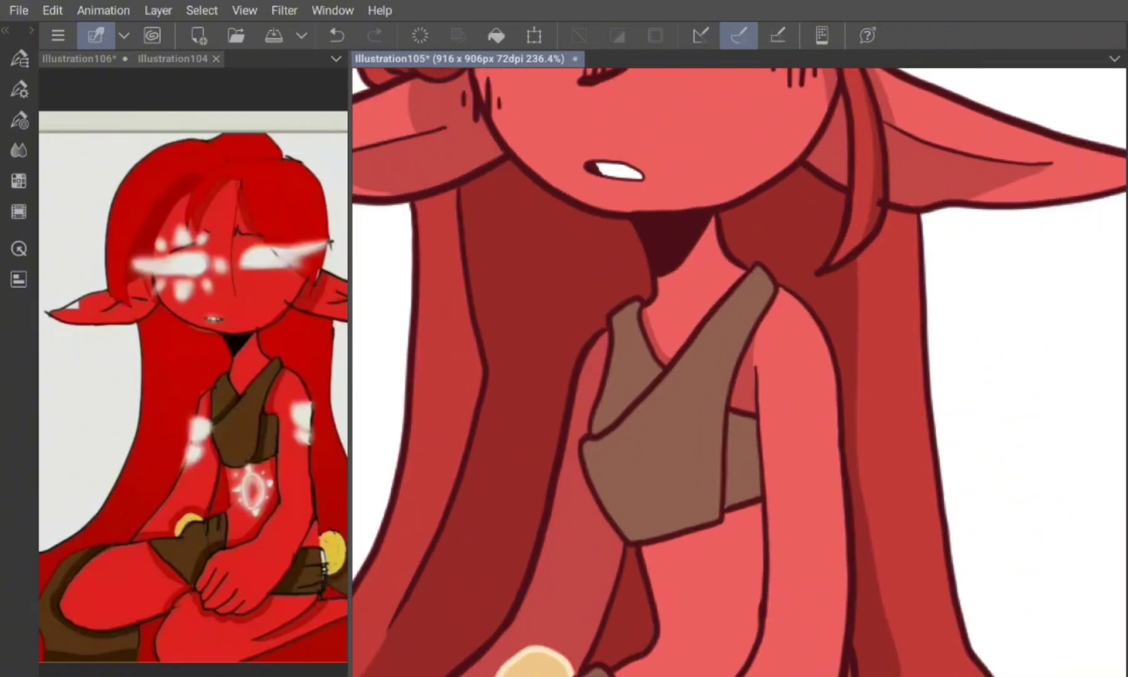
pyautogui.scroll(-5, 740, 370)
pyautogui.scroll(3, 739, 370)
pyautogui.scroll(-5, 740, 370)
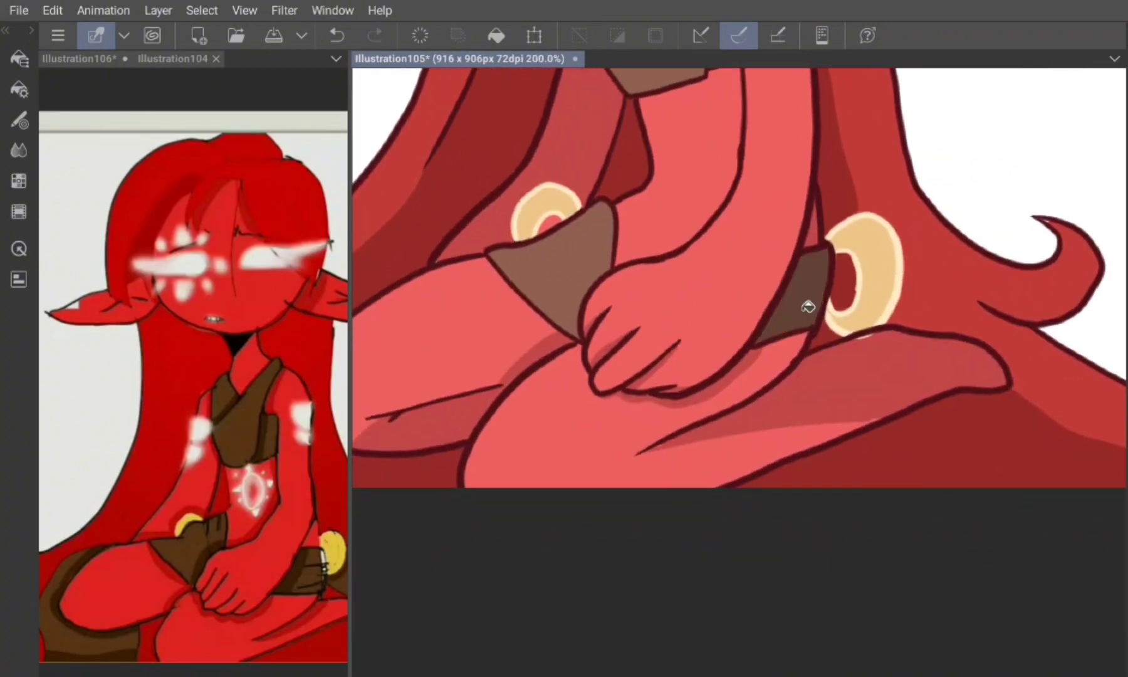
pyautogui.scroll(5, 740, 369)
pyautogui.scroll(-3, 740, 370)
pyautogui.hotkey('ctrl', 's')
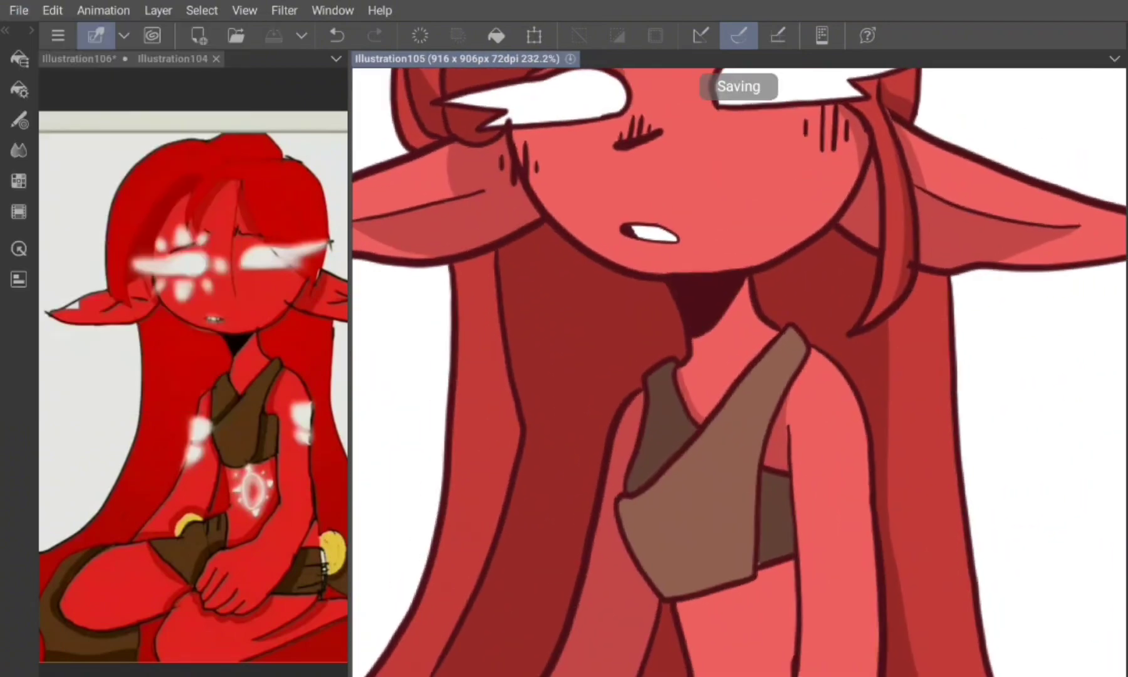
# Step: Add a thin darker brown shadow along the left-hand edge of the top's front wrap
pyautogui.press('Tab')
pyautogui.press('Tab')
pyautogui.scroll(4, 739, 370)
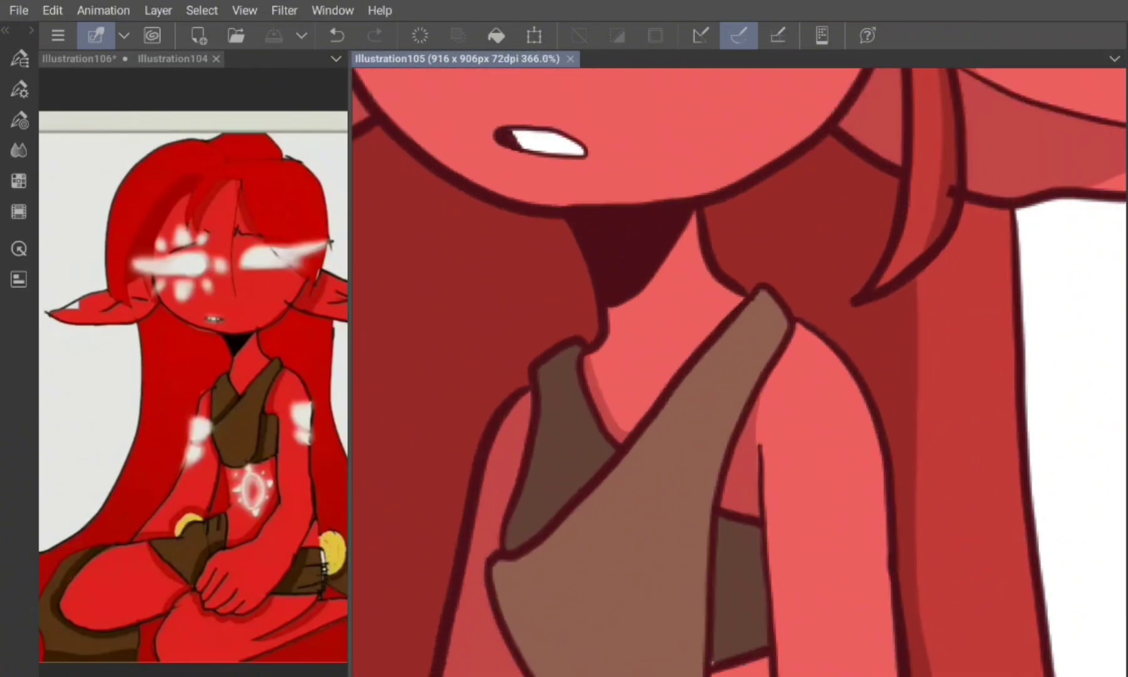
pyautogui.scroll(-4, 740, 370)
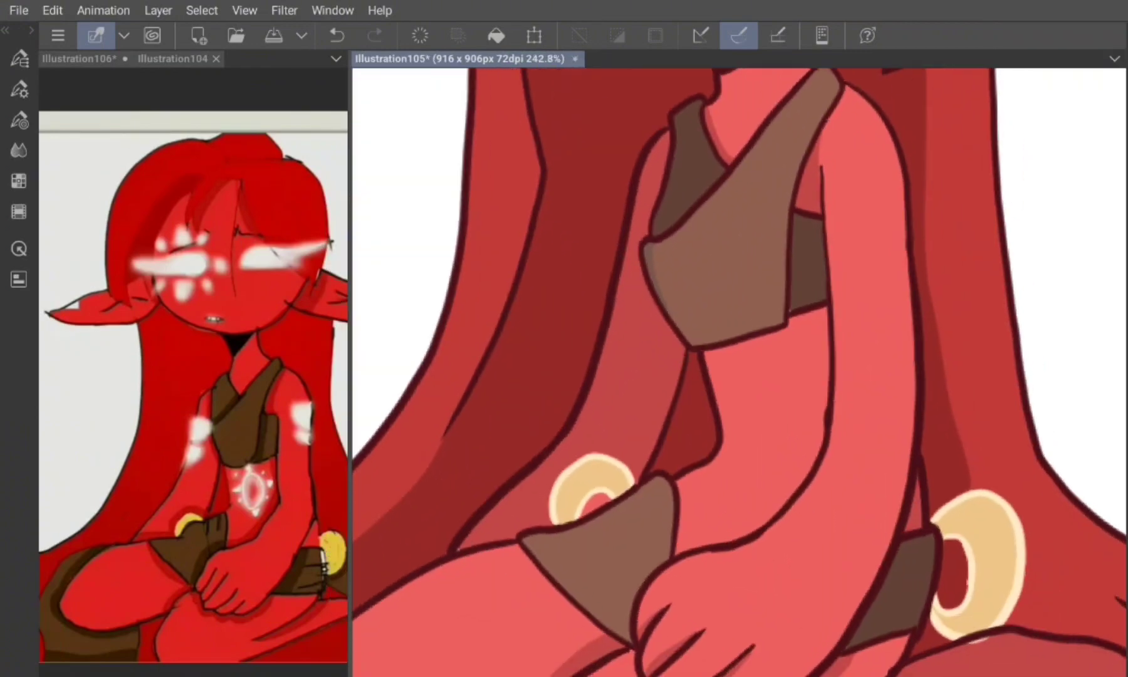
# Step: Shade the front hip cloth along its edge beside the hand, and the lower right-hand corner of the top's front wrap
pyautogui.scroll(3, 739, 370)
pyautogui.moveTo(482, 646); pyautogui.dragTo(570, 220)
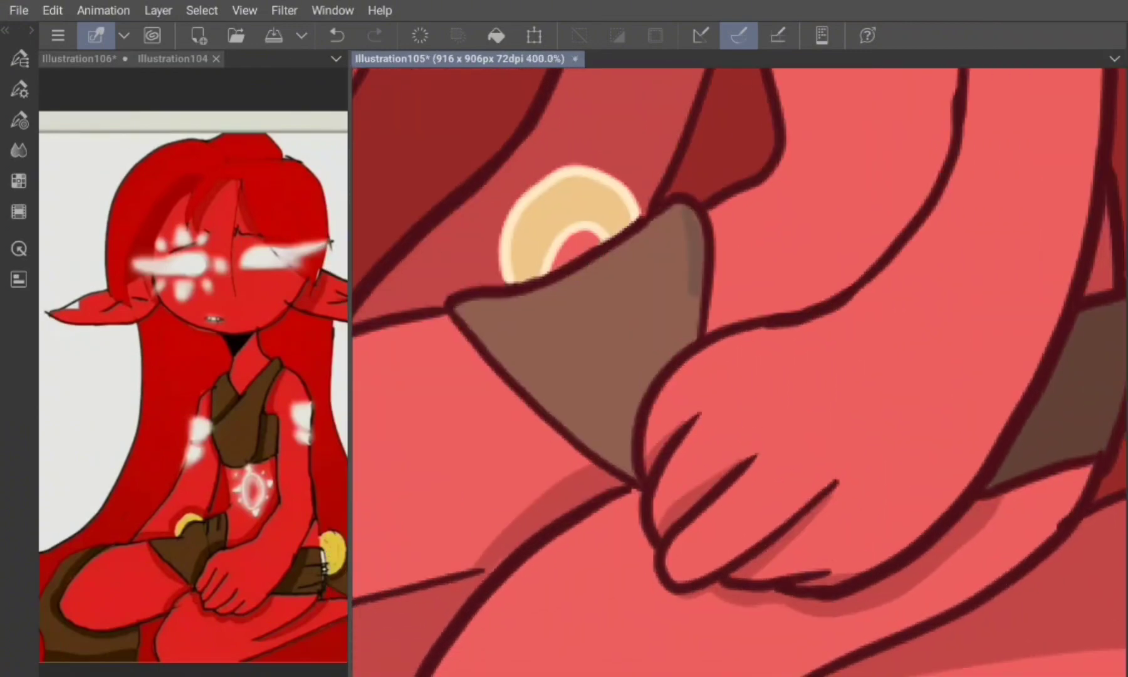
pyautogui.scroll(-3, 739, 370)
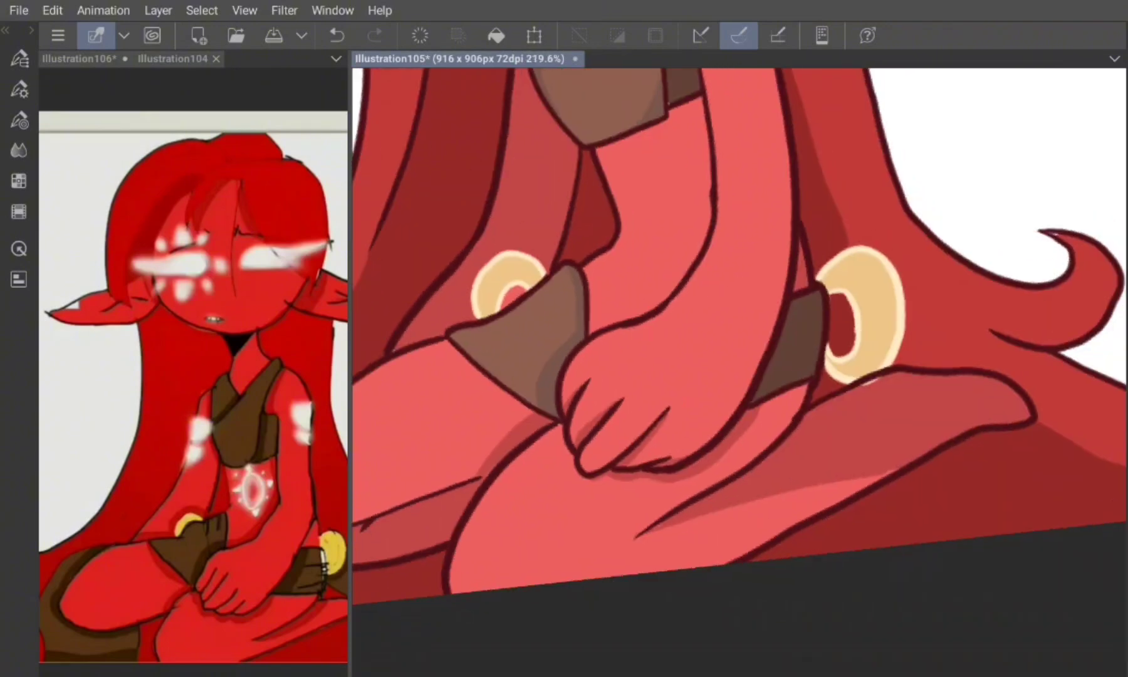
pyautogui.scroll(3, 793, 333)
pyautogui.scroll(-3, 740, 370)
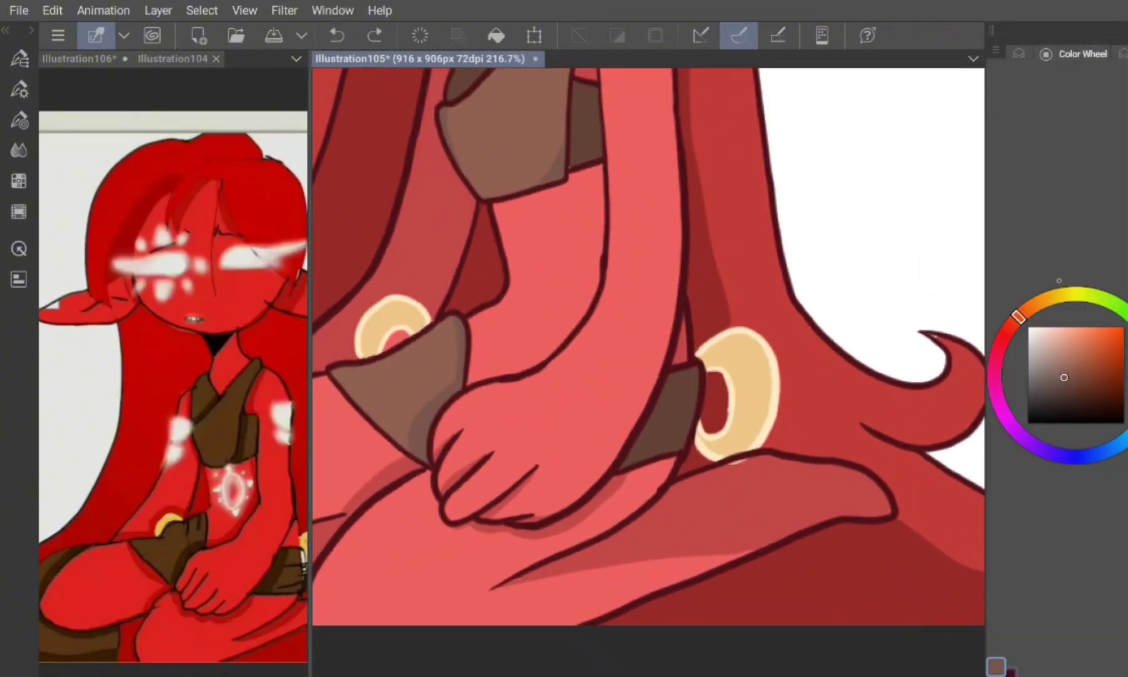
# Step: Choose a darker brown and shade the right-hand hip cloth along the edge of the forearm on Layer 14
pyautogui.scroll(3, 740, 370)
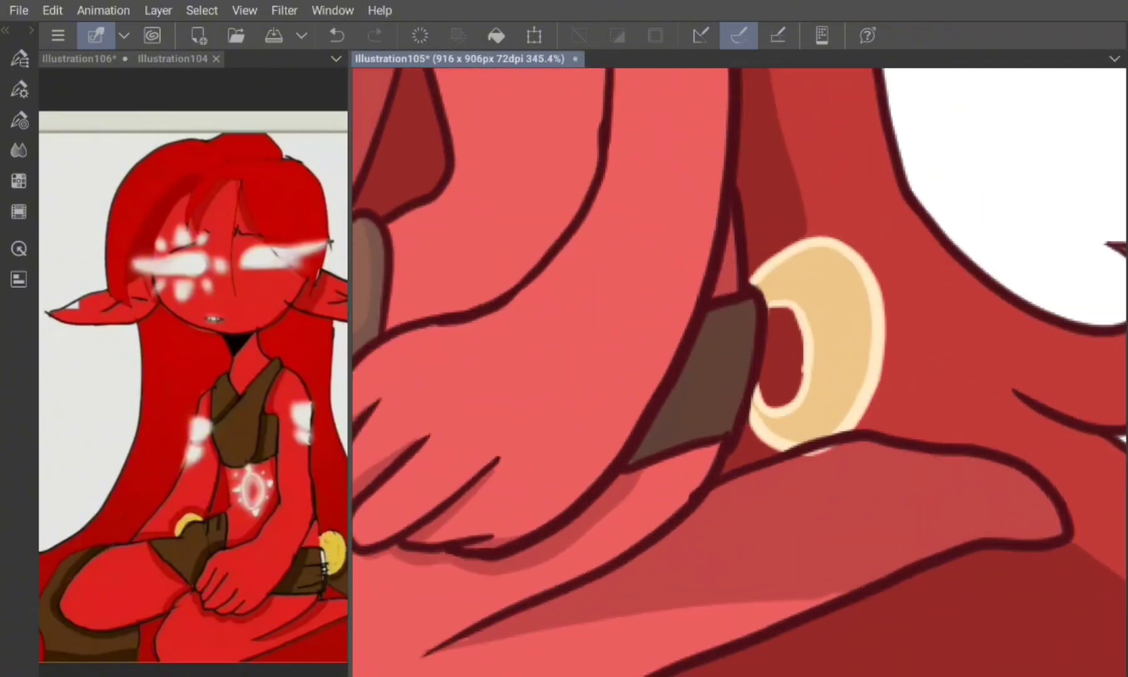
pyautogui.press('F7')
pyautogui.press('F2')
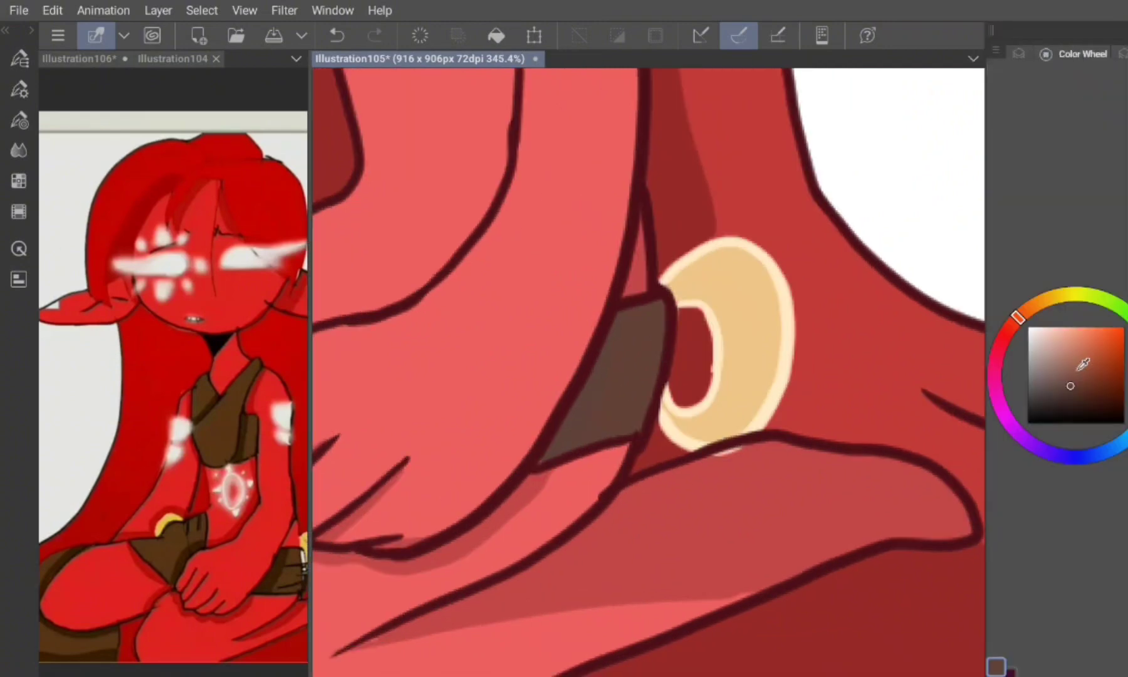
pyautogui.press('F7')
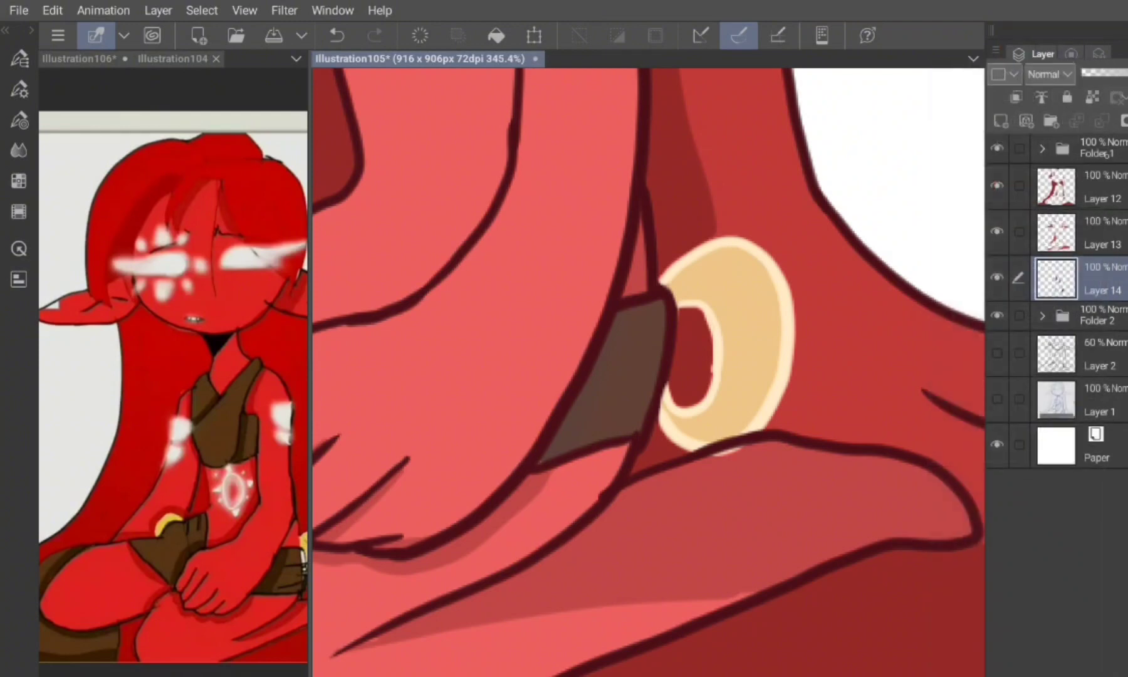
pyautogui.moveTo(624, 323)
pyautogui.mouseDown()
pyautogui.moveTo(586, 408)
pyautogui.moveTo(543, 464)
pyautogui.mouseUp()
# Step: Add the darkest brown shadows to the top's far strap and side panel, and save the illustration
pyautogui.moveTo(645, 564); pyautogui.dragTo(646, 125)
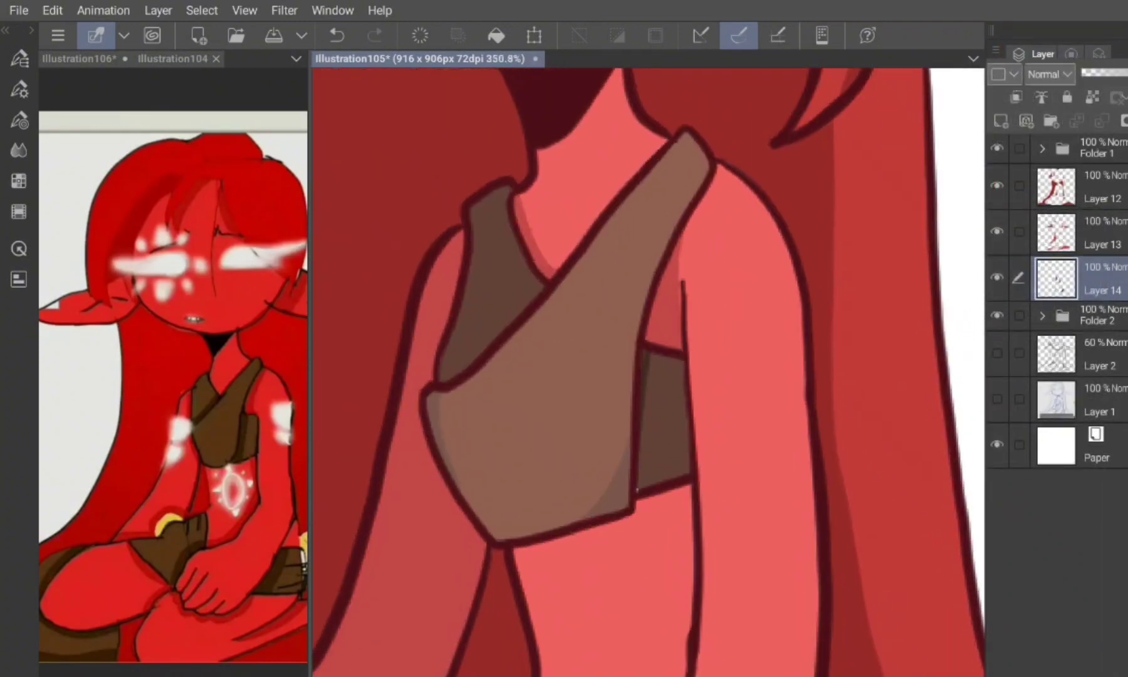
pyautogui.moveTo(682, 364); pyautogui.dragTo(689, 467)
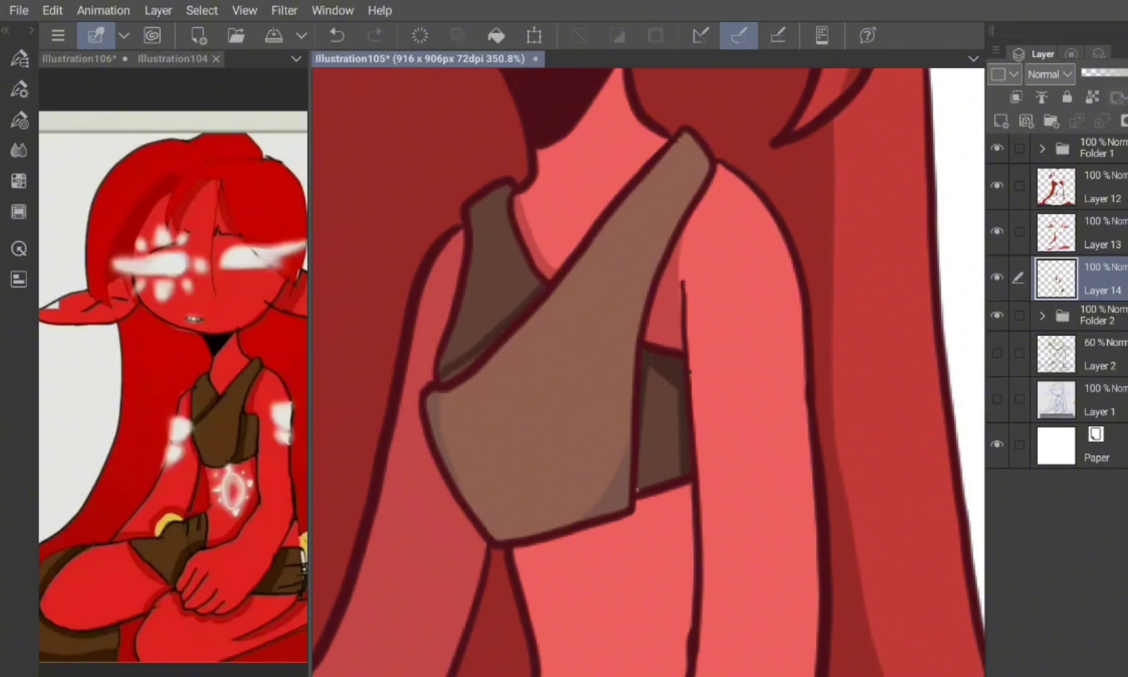
pyautogui.scroll(-5, 648, 370)
pyautogui.click(19, 10)
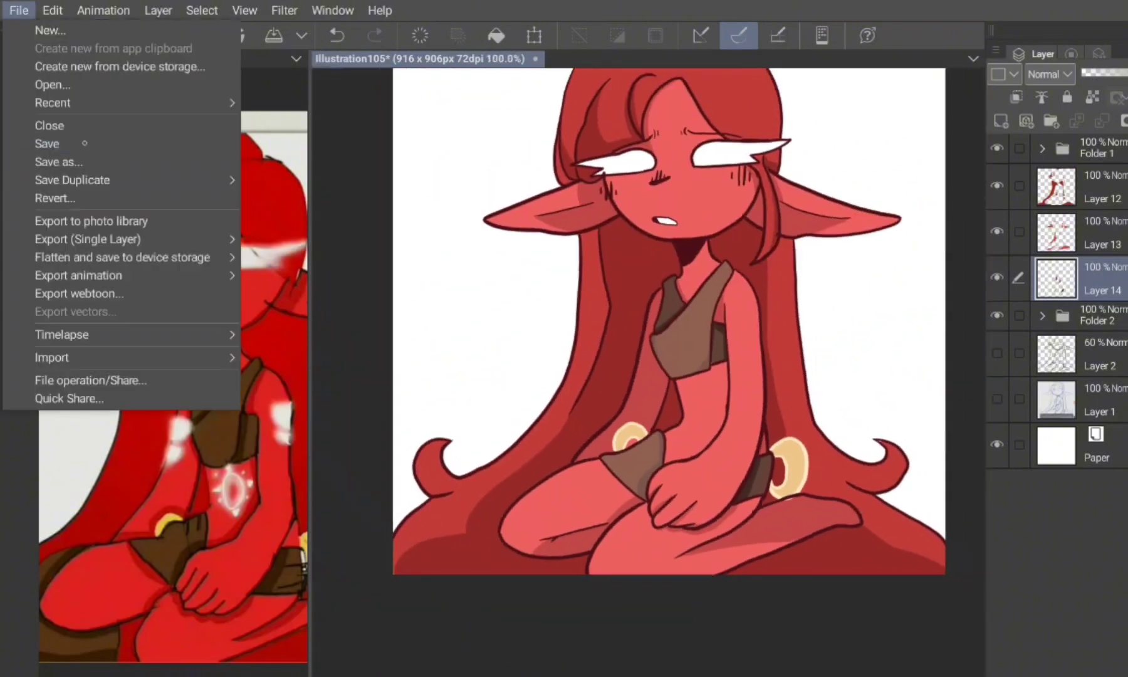
pyautogui.click(37, 141)
# Step: Group Layers 12, 13 and 14 into a new folder and add a raster layer above it
pyautogui.scroll(5, 648, 370)
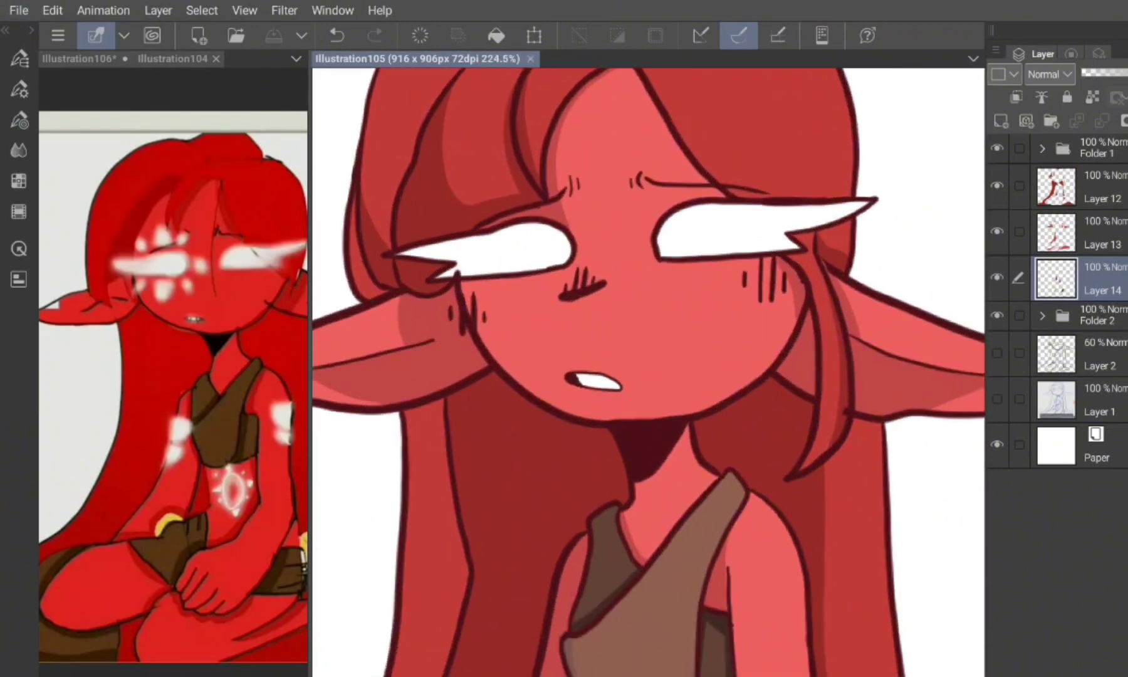
pyautogui.keyDown('shift'); pyautogui.click(1103, 187); pyautogui.keyUp('shift')
pyautogui.hotkey('ctrl', 'g')
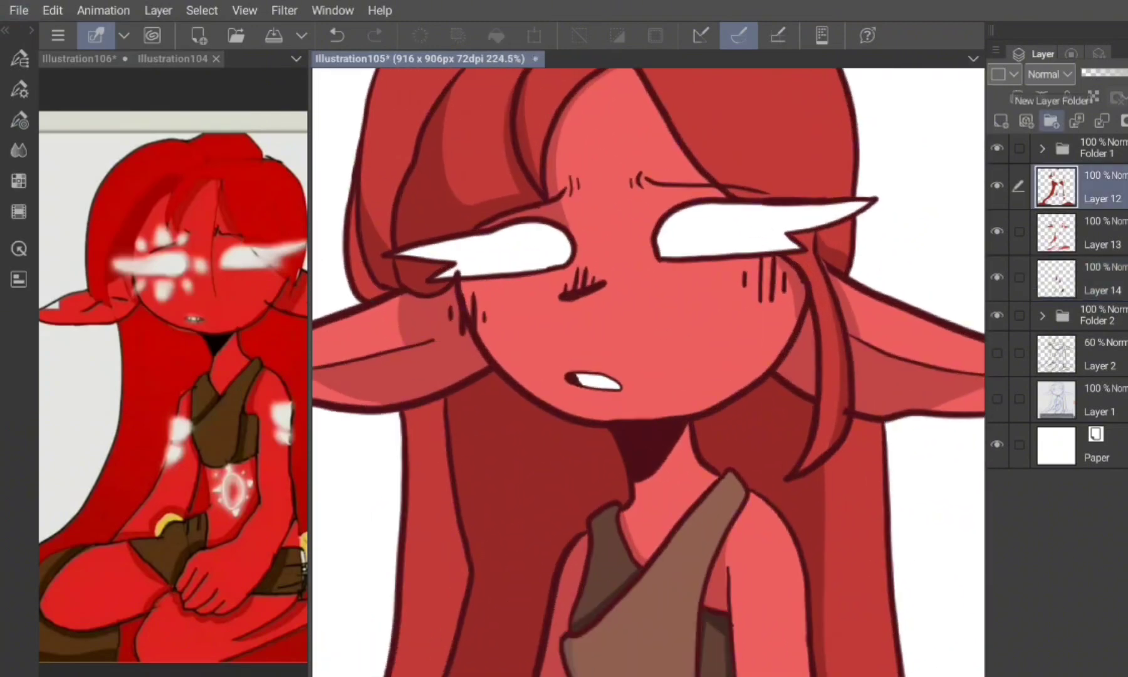
pyautogui.click(1042, 178)
pyautogui.click(1026, 121)
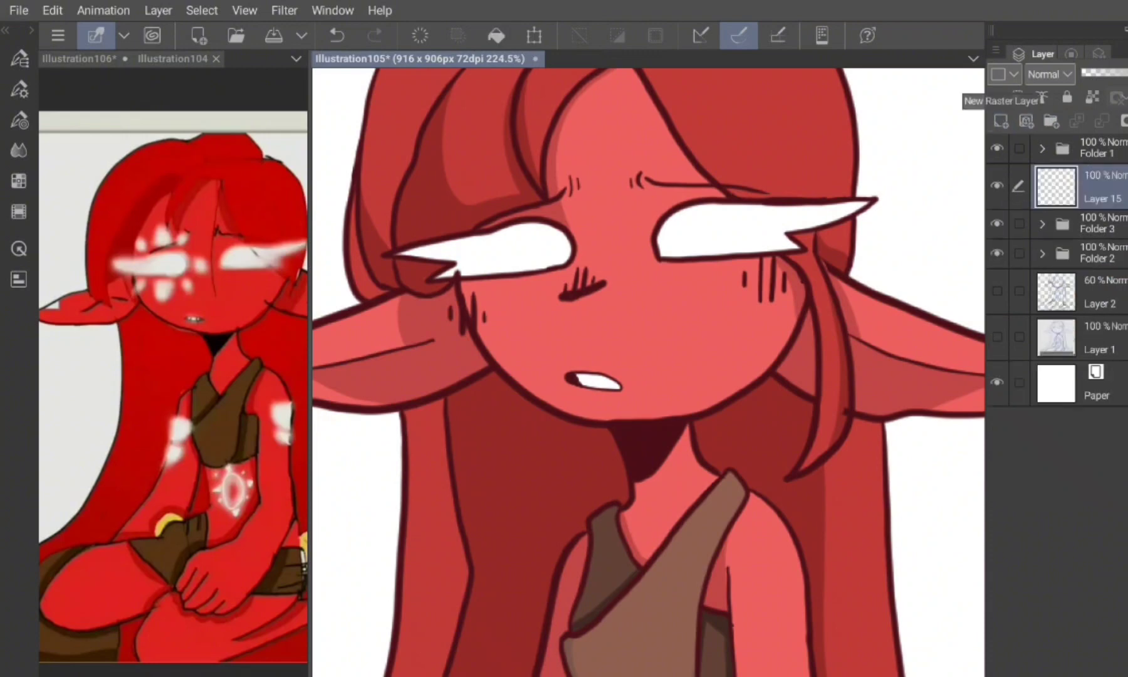
# Step: Paint dark, semi-transparent round blush patches over the nose and both cheeks on Layer 15
pyautogui.click(992, 30)
pyautogui.click(19, 119)
pyautogui.moveTo(648, 219); pyautogui.dragTo(649, 206)
pyautogui.hotkey('ctrl', 'z')
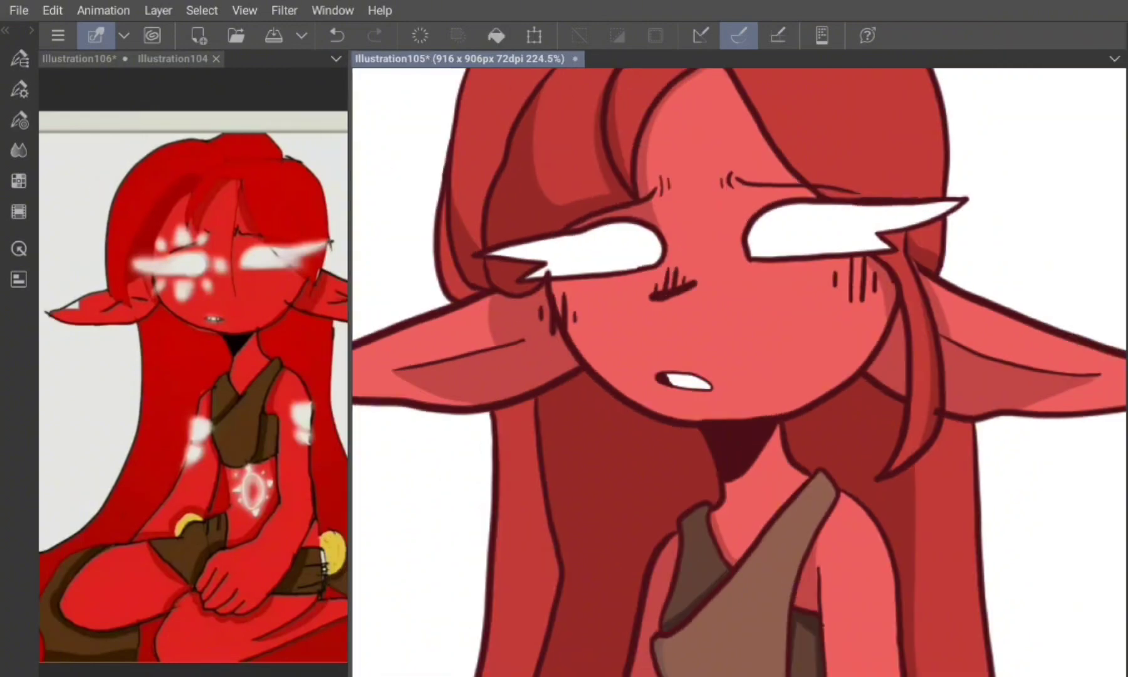
pyautogui.click(1122, 30)
pyautogui.click(991, 30)
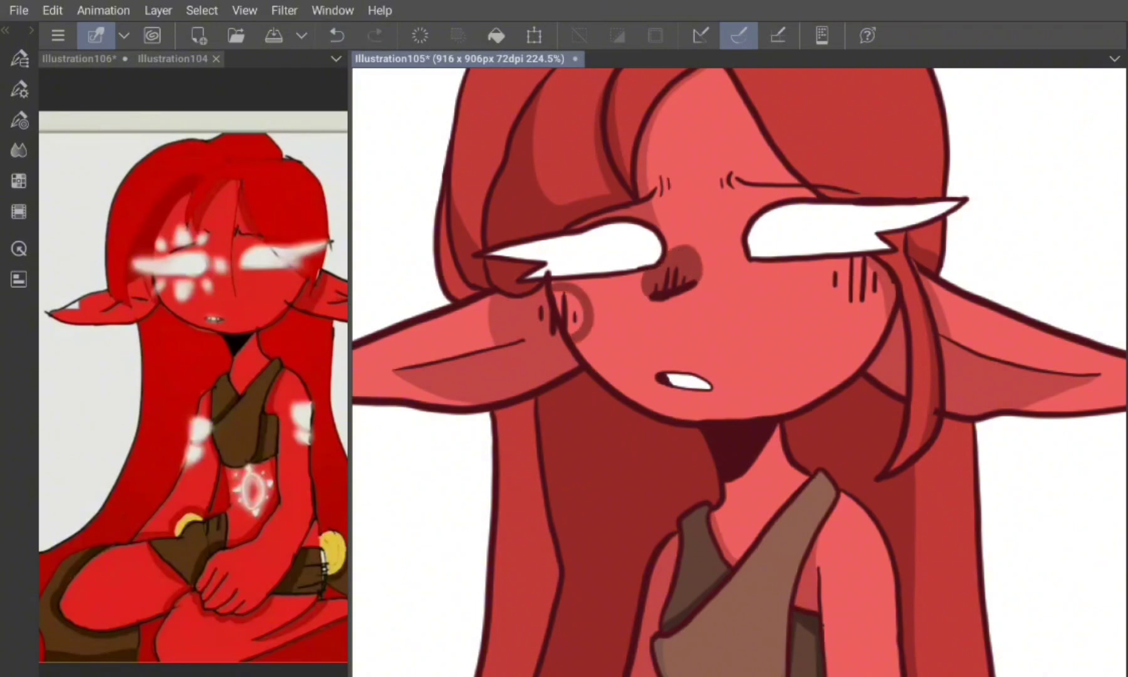
pyautogui.scroll(2, 1062, 261)
pyautogui.moveTo(727, 276)
pyautogui.mouseDown()
pyautogui.moveTo(752, 329)
pyautogui.moveTo(812, 270)
pyautogui.mouseUp()
pyautogui.moveTo(785, 256); pyautogui.dragTo(785, 313)
pyautogui.moveTo(768, 268)
pyautogui.mouseDown()
pyautogui.moveTo(768, 313)
pyautogui.moveTo(748, 313)
pyautogui.mouseUp()
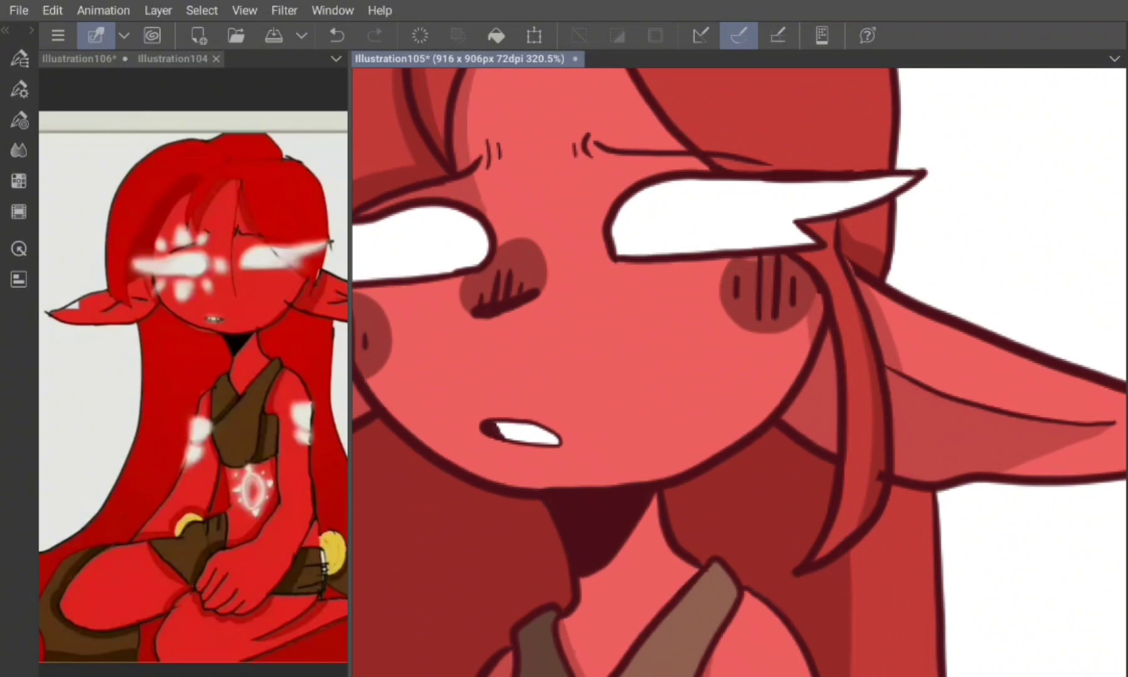
pyautogui.scroll(-1, 740, 372)
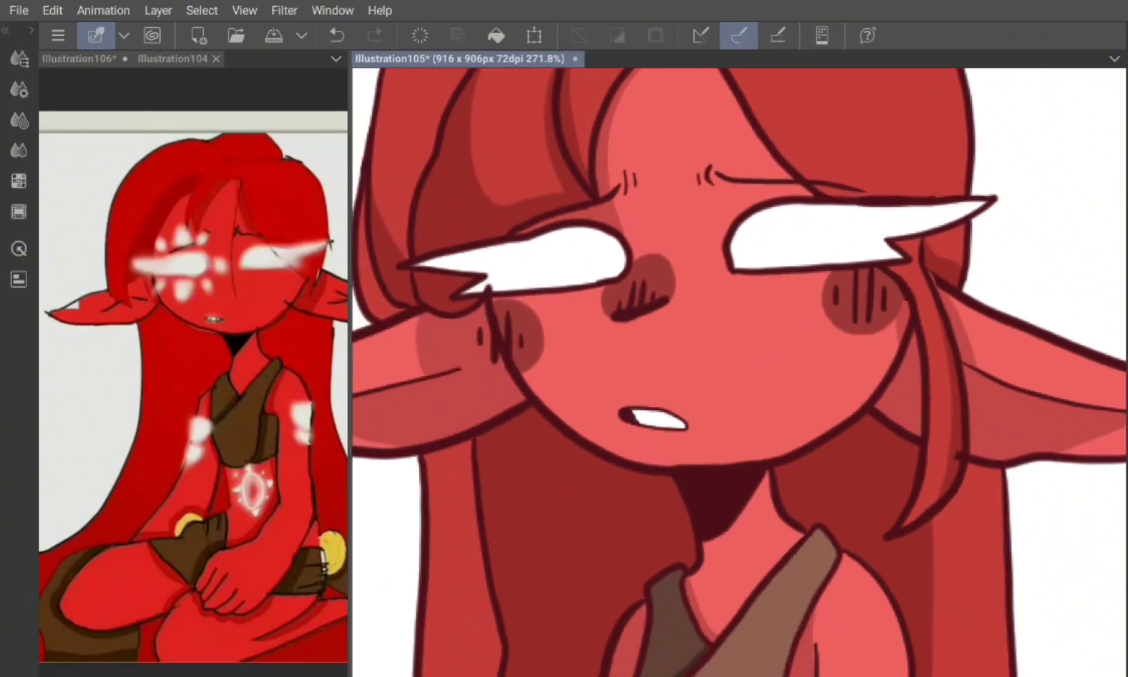
# Step: Try to blend the nose patch across the face into the cheek patch, and undo the blending
pyautogui.click(337, 35)
pyautogui.click(19, 89)
pyautogui.click(740, 384)
pyautogui.moveTo(623, 285); pyautogui.dragTo(595, 329)
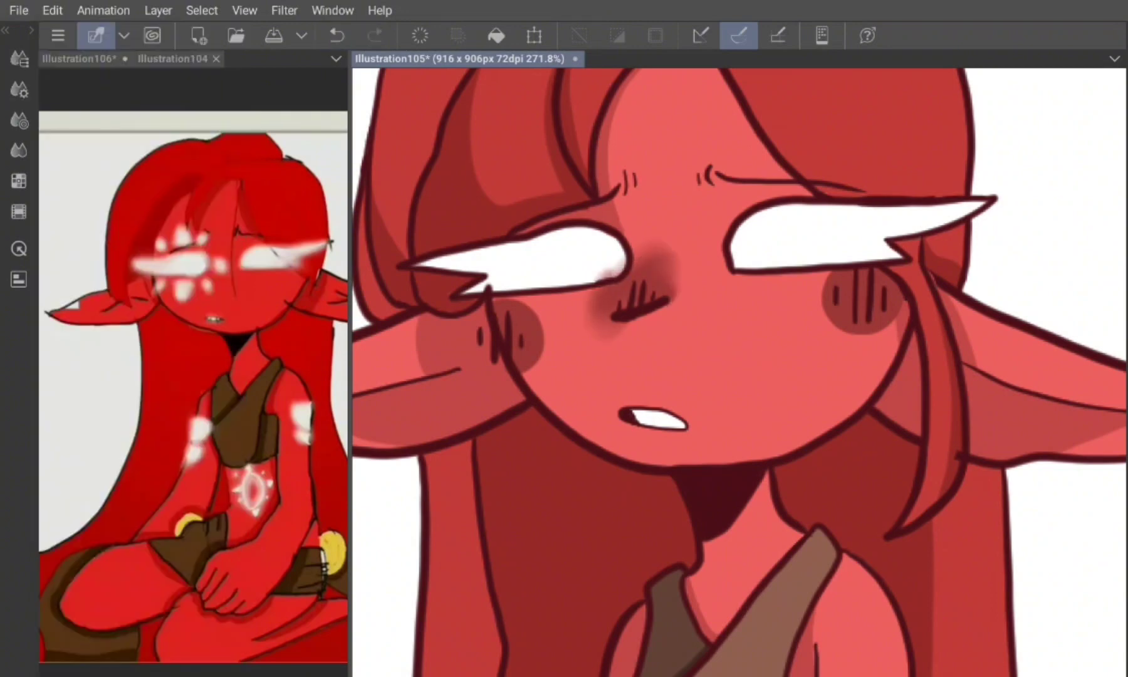
pyautogui.moveTo(661, 279)
pyautogui.mouseDown()
pyautogui.moveTo(715, 310)
pyautogui.moveTo(846, 298)
pyautogui.moveTo(771, 310)
pyautogui.moveTo(877, 333)
pyautogui.moveTo(740, 338)
pyautogui.mouseUp()
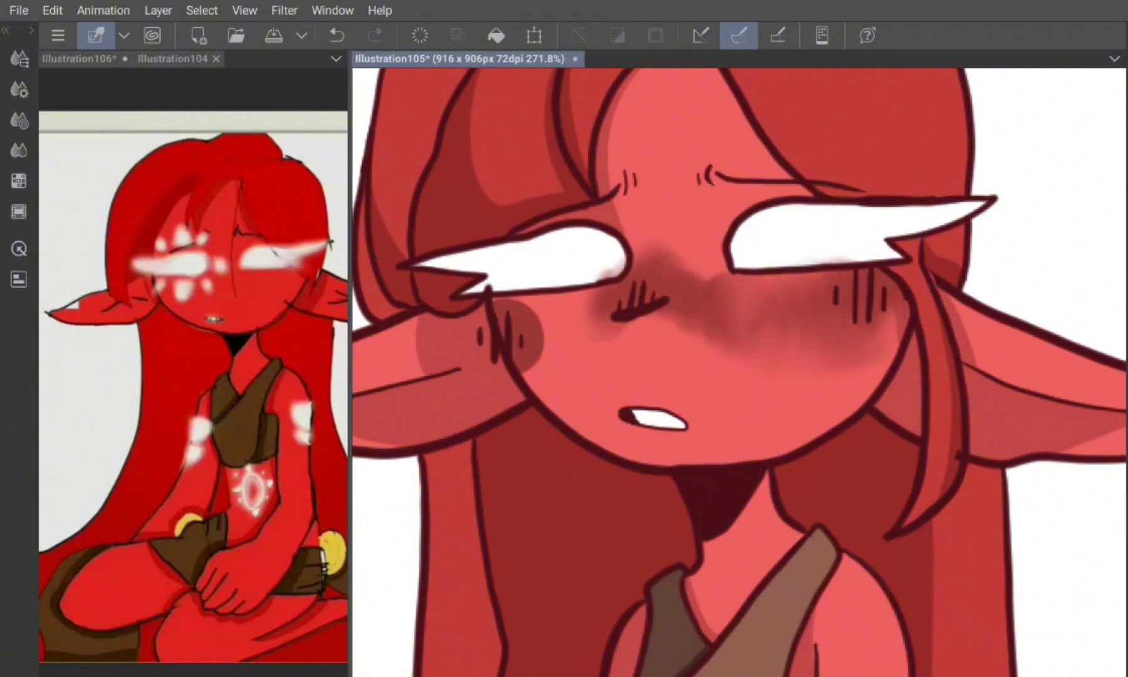
pyautogui.hotkey('ctrl', 'z')
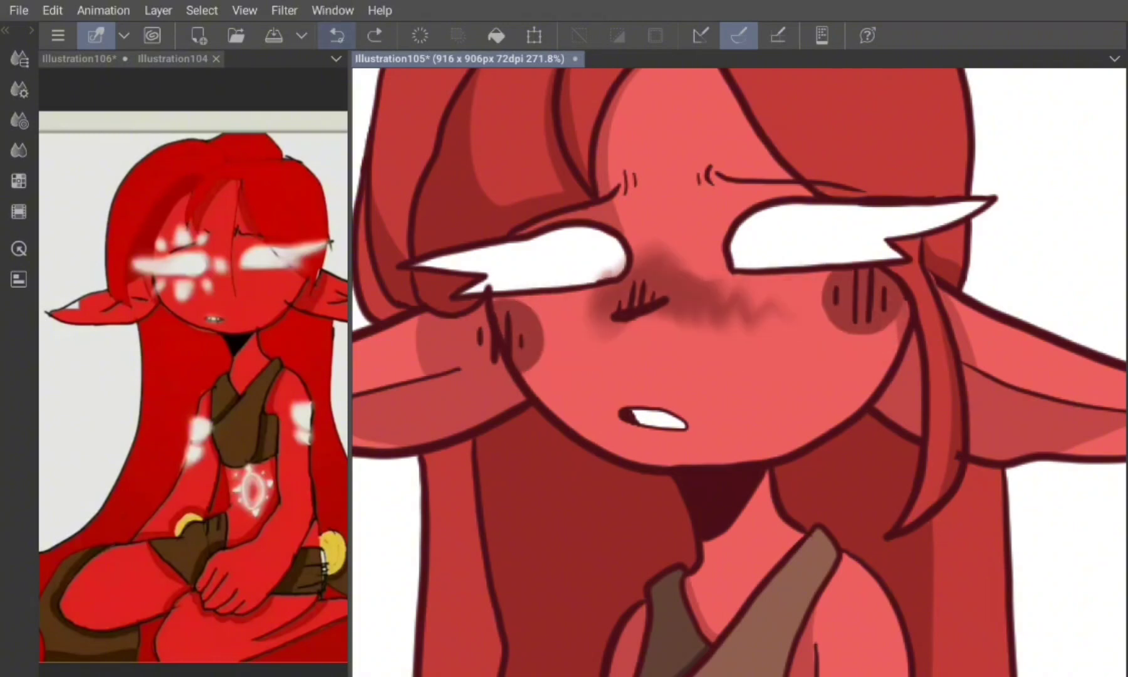
pyautogui.hotkey('ctrl', 'z')
pyautogui.hotkey('ctrl', 'z')
# Step: Join the nose and cheek patches into one continuous dark blush band across the face beneath the eyes
pyautogui.press('p')
pyautogui.scroll(2, 740, 370)
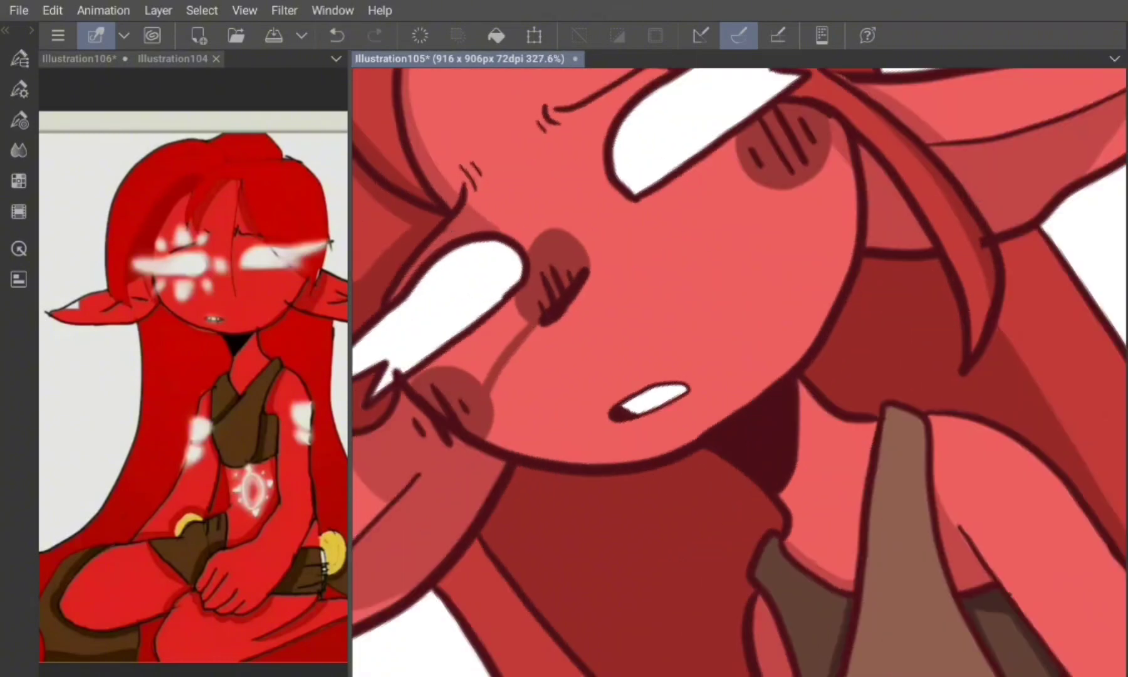
pyautogui.moveTo(542, 313)
pyautogui.mouseDown()
pyautogui.moveTo(499, 414)
pyautogui.moveTo(451, 307)
pyautogui.mouseUp()
pyautogui.moveTo(740, 370); pyautogui.dragTo(689, 439)
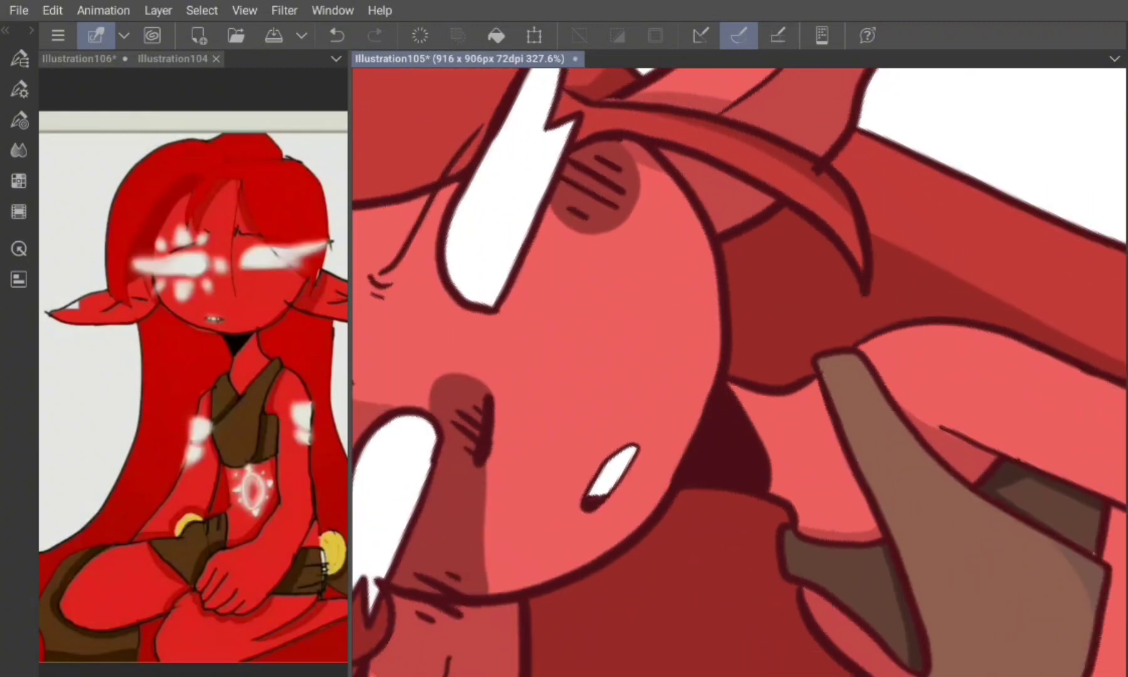
pyautogui.moveTo(593, 232); pyautogui.dragTo(492, 398)
pyautogui.hotkey('ctrl', 'z')
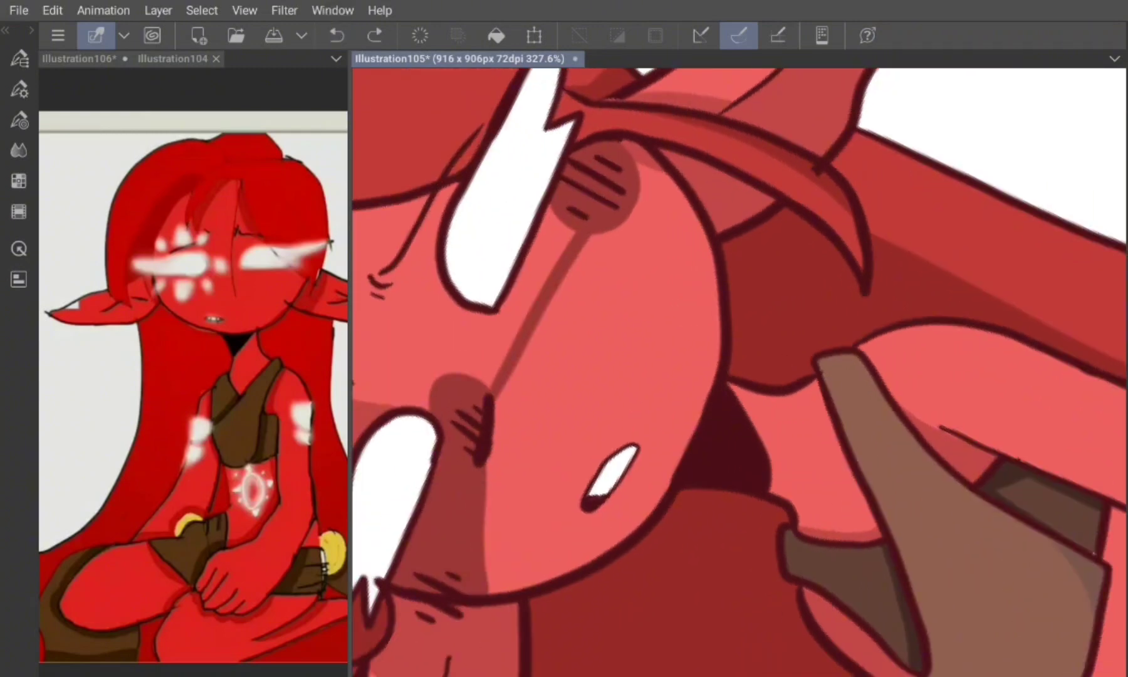
pyautogui.moveTo(594, 241); pyautogui.dragTo(663, 168)
pyautogui.moveTo(554, 210)
pyautogui.mouseDown()
pyautogui.moveTo(501, 348)
pyautogui.moveTo(476, 373)
pyautogui.moveTo(477, 329)
pyautogui.moveTo(439, 401)
pyautogui.mouseUp()
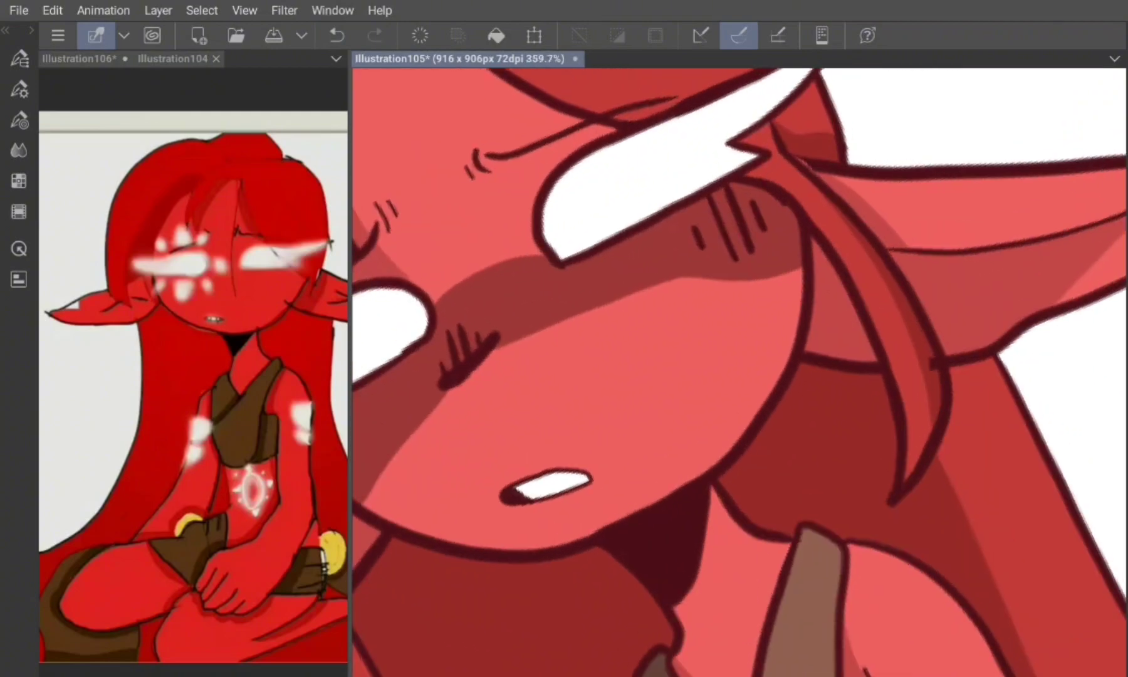
pyautogui.scroll(1, 739, 370)
pyautogui.scroll(-1, 740, 370)
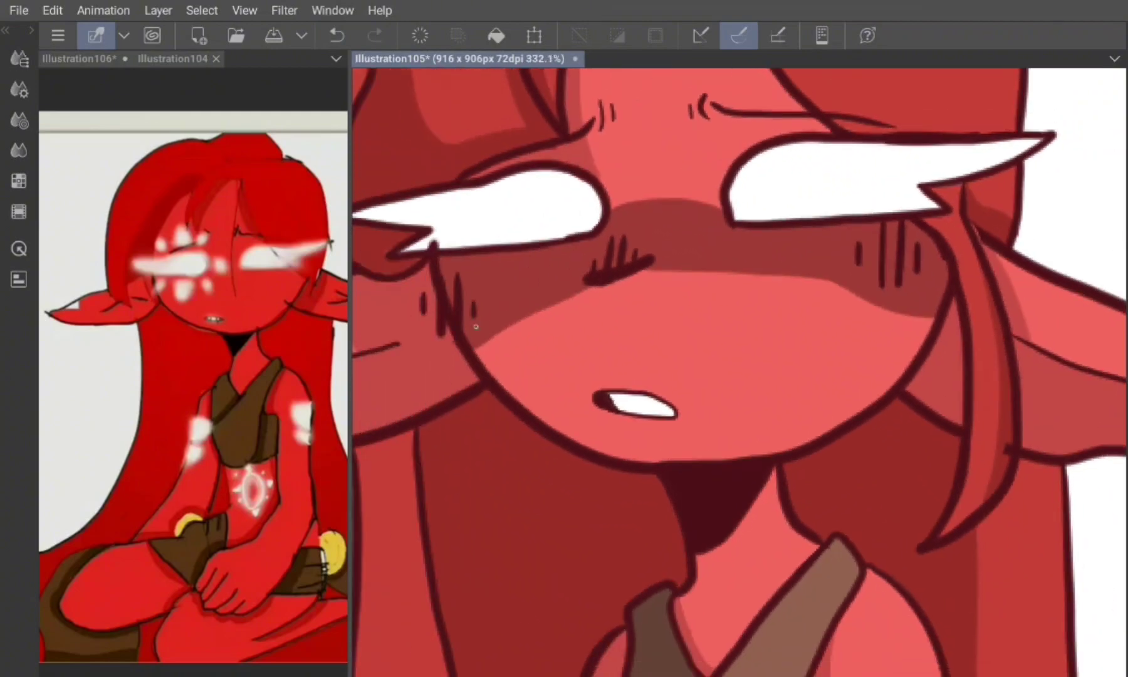
# Step: Blend the blush band softly into the skin around the nose, cheeks and lower forehead
pyautogui.moveTo(476, 327)
pyautogui.mouseDown()
pyautogui.moveTo(500, 338)
pyautogui.moveTo(584, 299)
pyautogui.moveTo(618, 306)
pyautogui.moveTo(669, 280)
pyautogui.moveTo(939, 311)
pyautogui.moveTo(715, 337)
pyautogui.moveTo(649, 186)
pyautogui.moveTo(692, 193)
pyautogui.moveTo(656, 193)
pyautogui.moveTo(690, 178)
pyautogui.mouseUp()
pyautogui.moveTo(511, 366)
pyautogui.mouseDown()
pyautogui.moveTo(596, 338)
pyautogui.moveTo(708, 326)
pyautogui.moveTo(878, 332)
pyautogui.mouseUp()
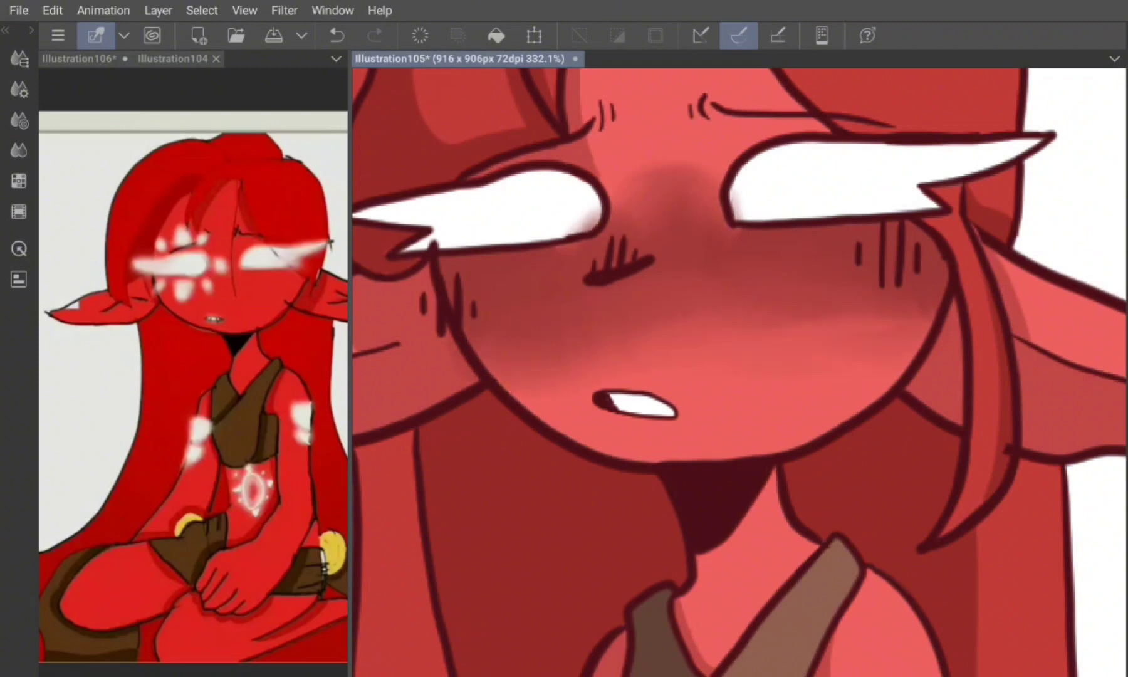
pyautogui.moveTo(651, 175)
pyautogui.mouseDown()
pyautogui.moveTo(702, 194)
pyautogui.moveTo(712, 213)
pyautogui.moveTo(714, 182)
pyautogui.mouseUp()
pyautogui.click(19, 58)
pyautogui.click(113, 79)
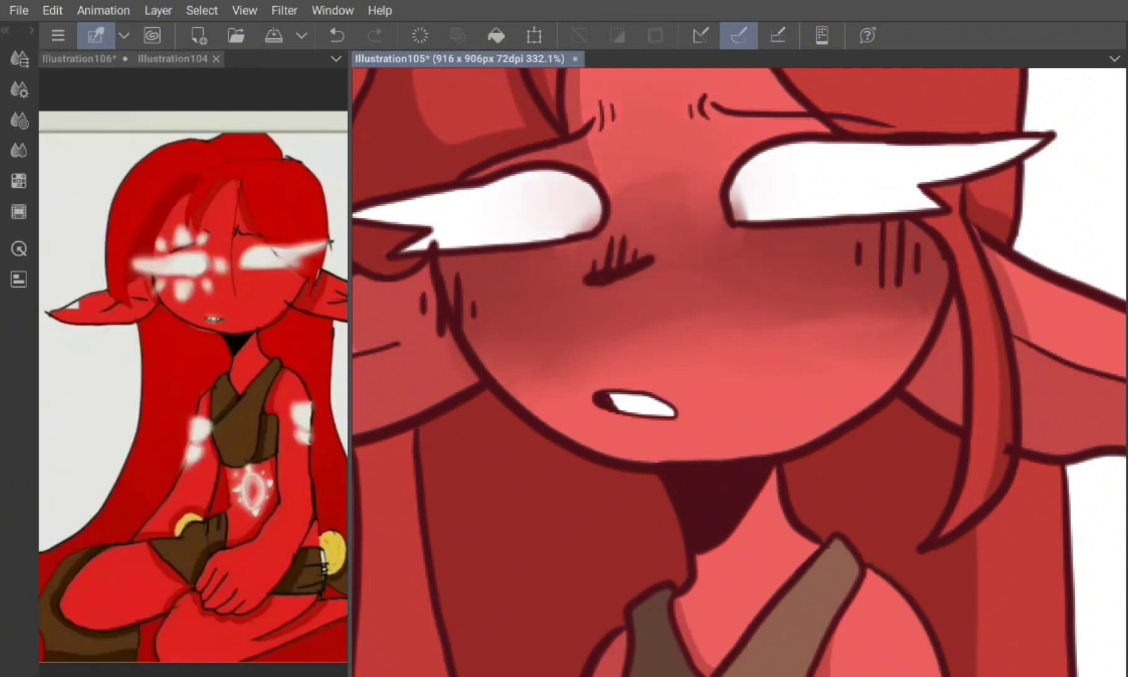
pyautogui.click(337, 35)
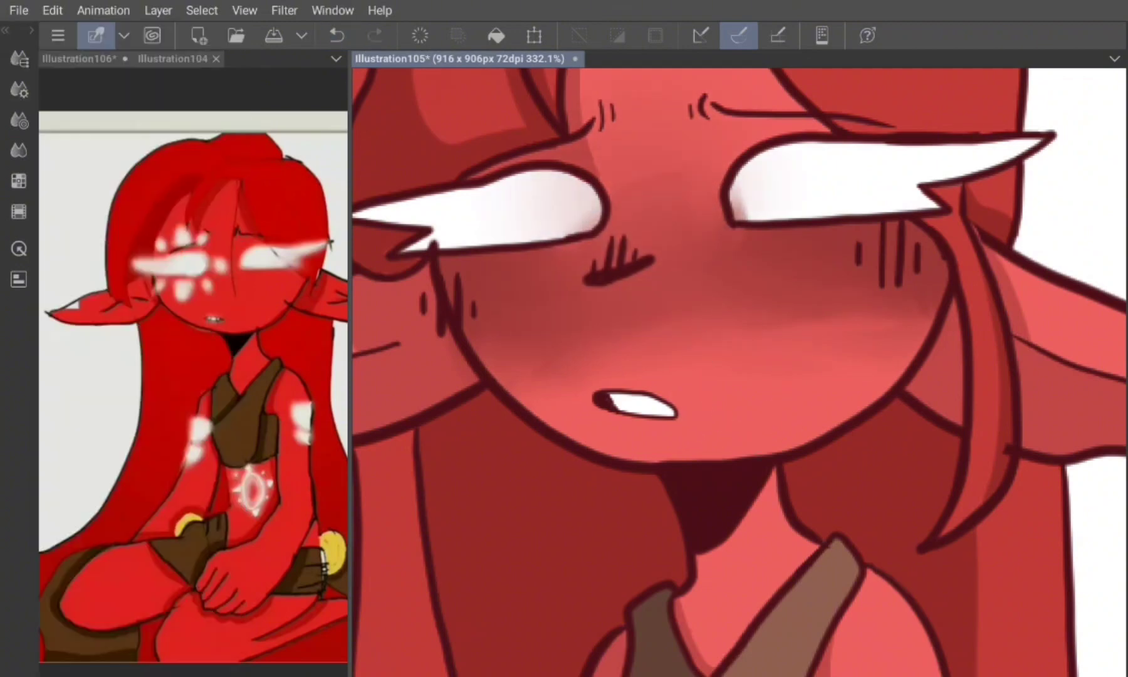
pyautogui.hotkey('ctrl', 'y')
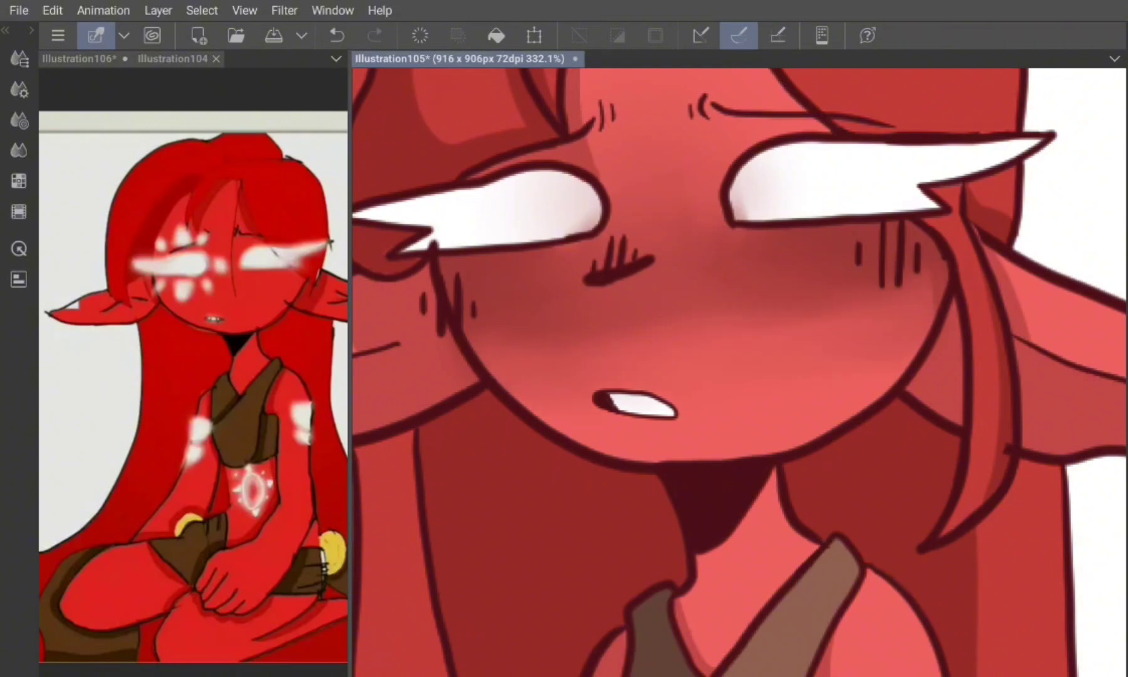
# Step: Soften the lower edges of the blush at both cheeks with the Blur blending tool
pyautogui.scroll(-3, 740, 372)
pyautogui.scroll(2, 740, 371)
pyautogui.click(19, 58)
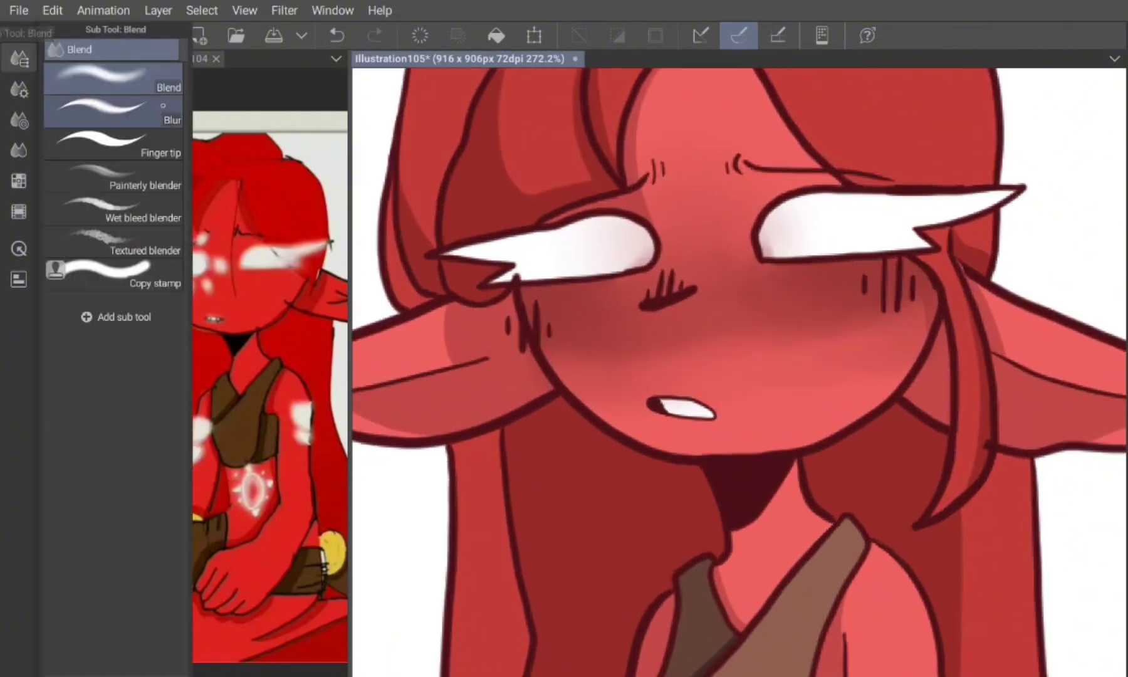
pyautogui.click(113, 111)
pyautogui.click(337, 35)
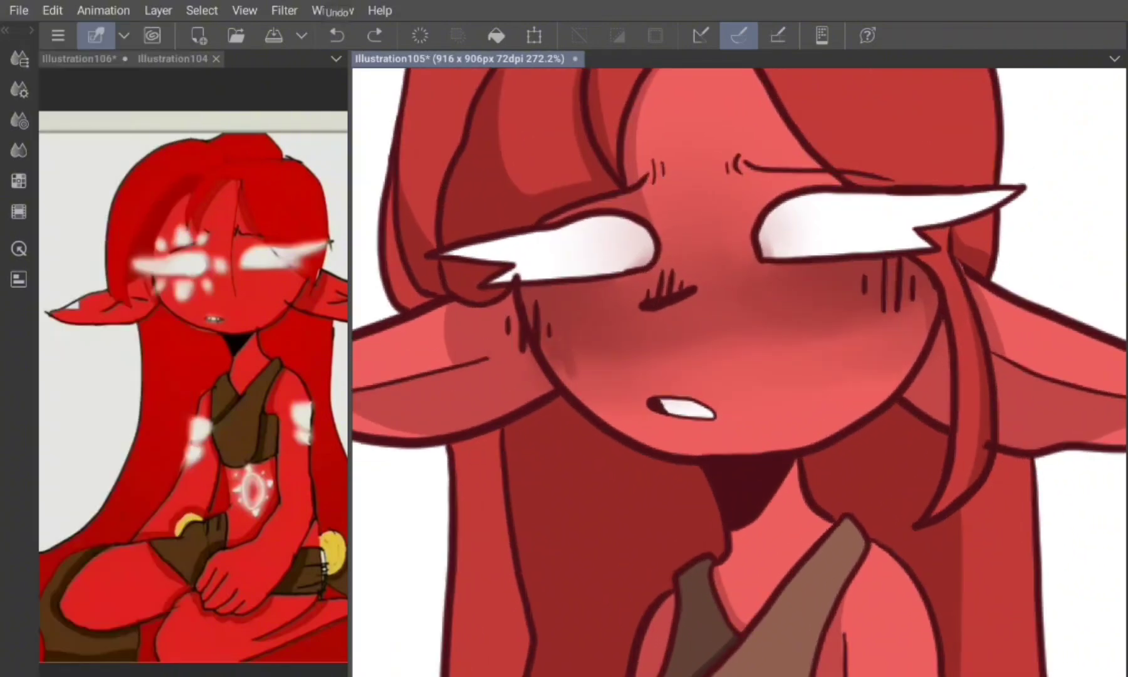
pyautogui.click(336, 35)
pyautogui.click(19, 89)
pyautogui.click(19, 89)
pyautogui.moveTo(555, 348); pyautogui.dragTo(580, 376)
pyautogui.moveTo(887, 304); pyautogui.dragTo(919, 331)
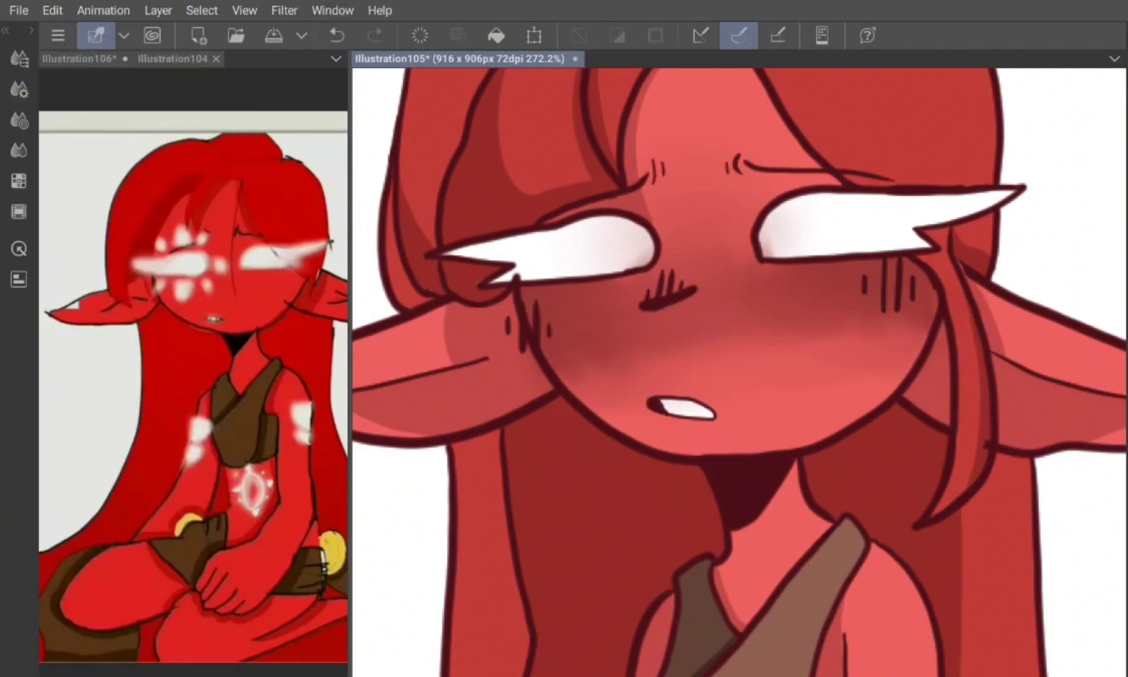
pyautogui.hotkey('ctrl', 'alt', '0')
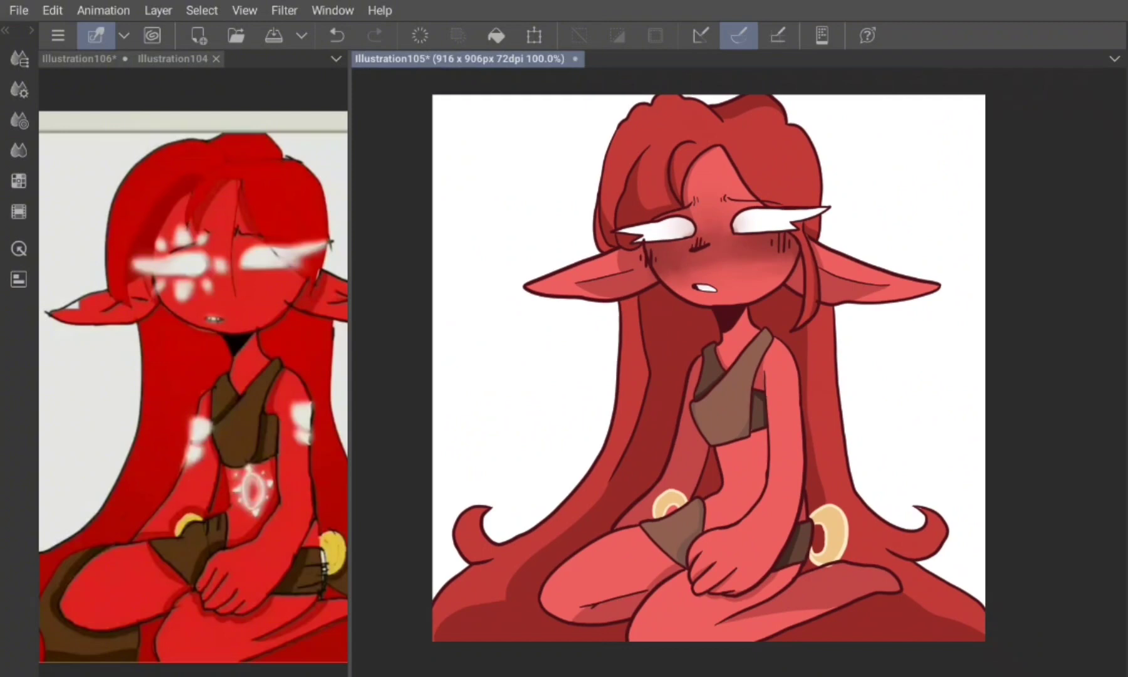
# Step: Erase the blush that spills over both white eyes and save the illustration
pyautogui.scroll(5, 816, 175)
pyautogui.press('e')
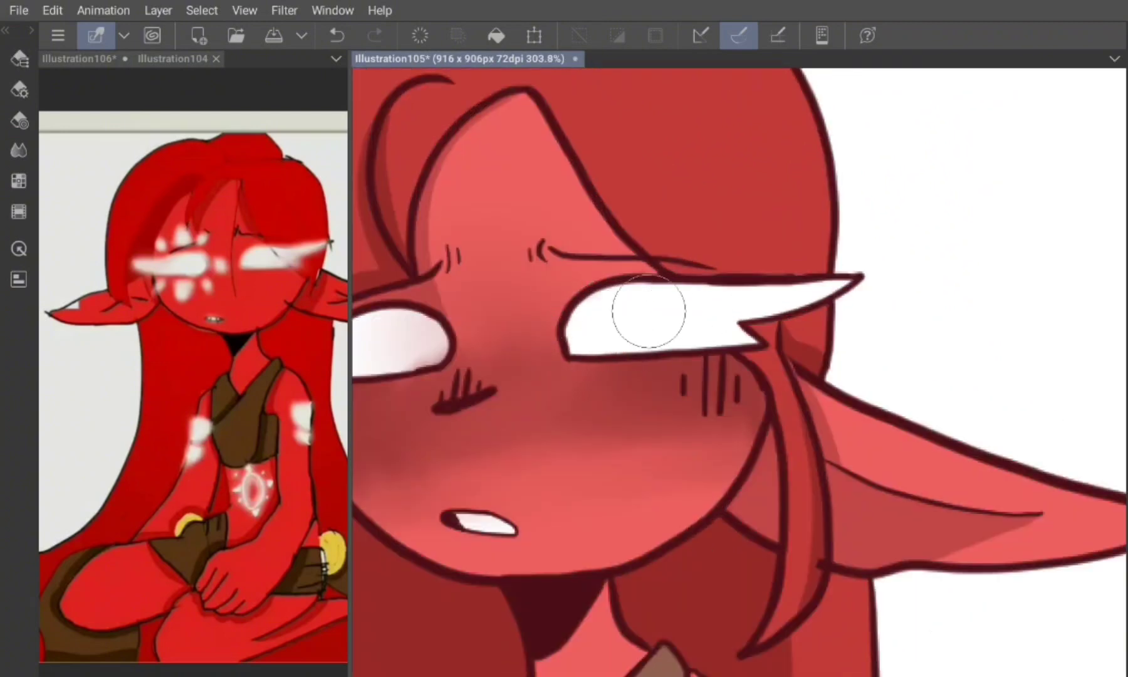
pyautogui.scroll(-6, 529, 319)
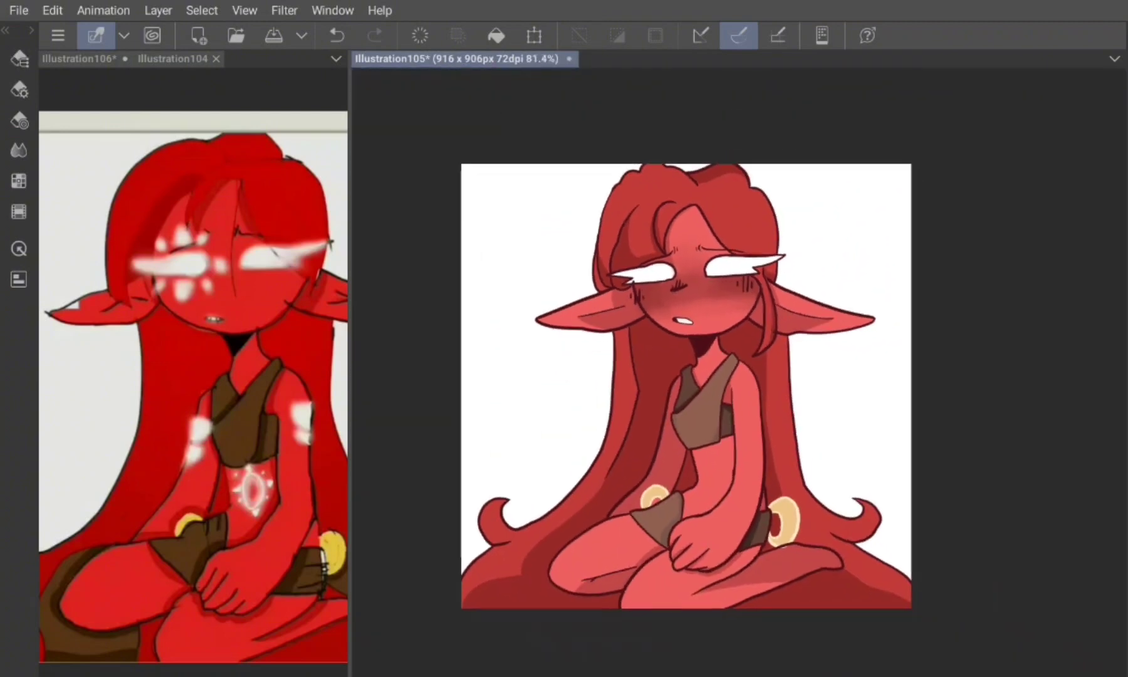
pyautogui.click(19, 10)
pyautogui.click(45, 141)
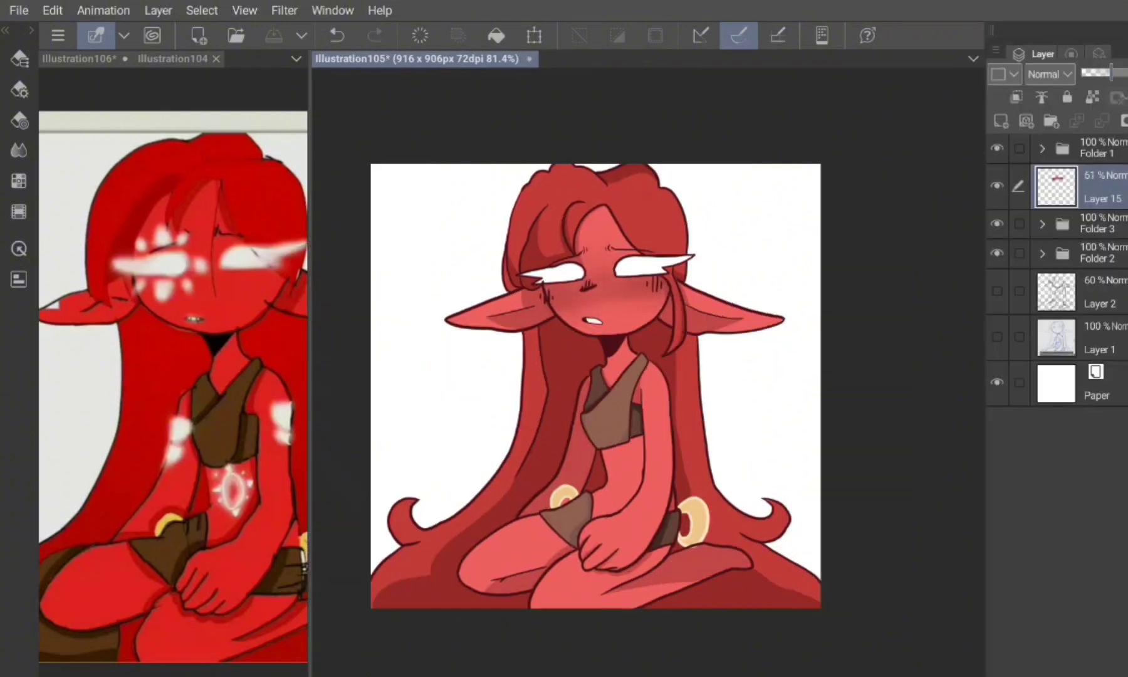
# Step: Set the opacity of blush Layer 15 to 70% and save the illustration
pyautogui.scroll(2, 595, 386)
pyautogui.moveTo(1106, 72); pyautogui.dragTo(1109, 72)
pyautogui.scroll(-2, 596, 385)
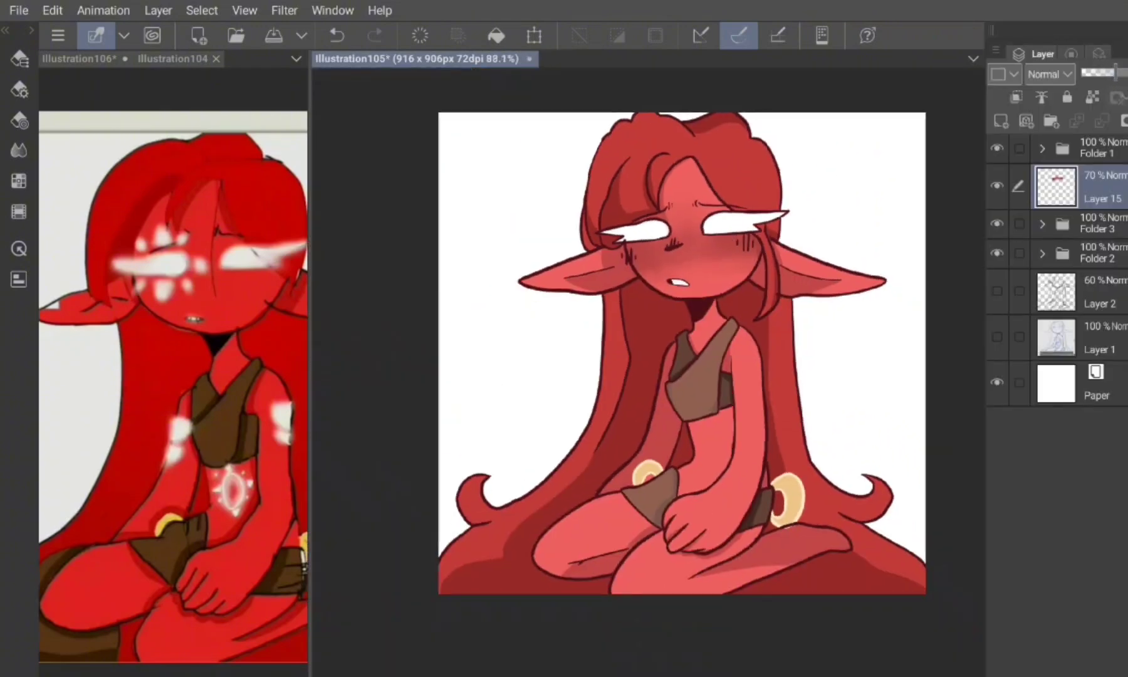
pyautogui.scroll(1, 681, 354)
pyautogui.click(19, 10)
pyautogui.click(46, 144)
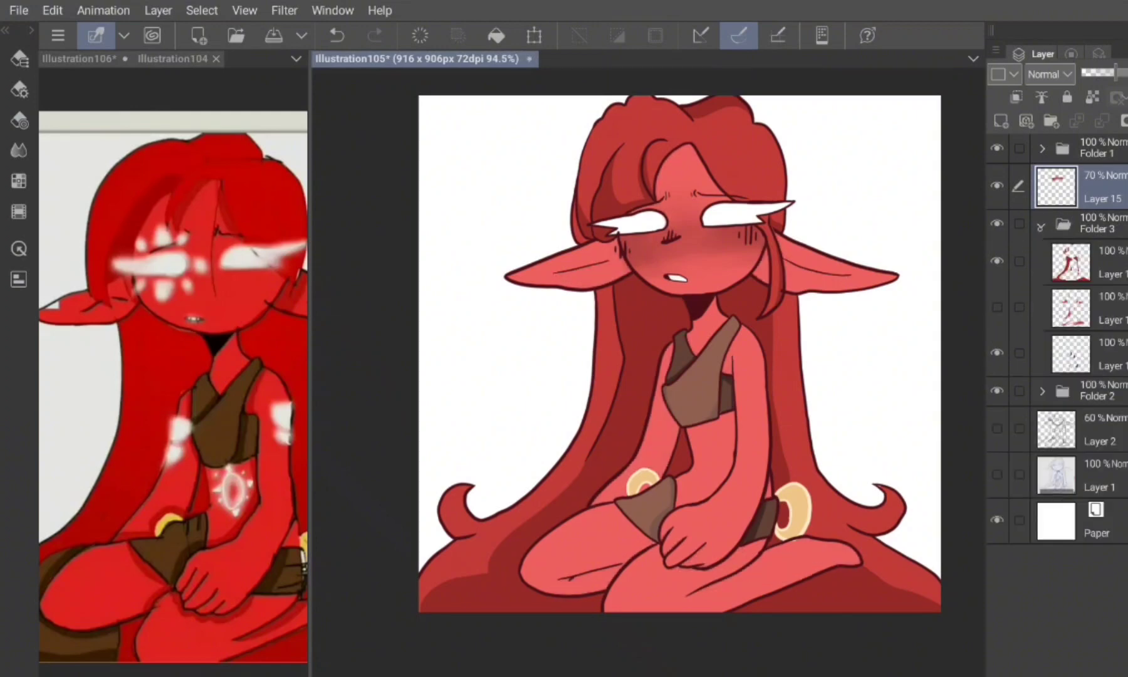
# Step: Collapse Folder 3, expand Folder 2 and hide its skin base layer, Layer 7
pyautogui.click(997, 254)
pyautogui.click(1042, 253)
pyautogui.click(996, 254)
pyautogui.click(997, 290)
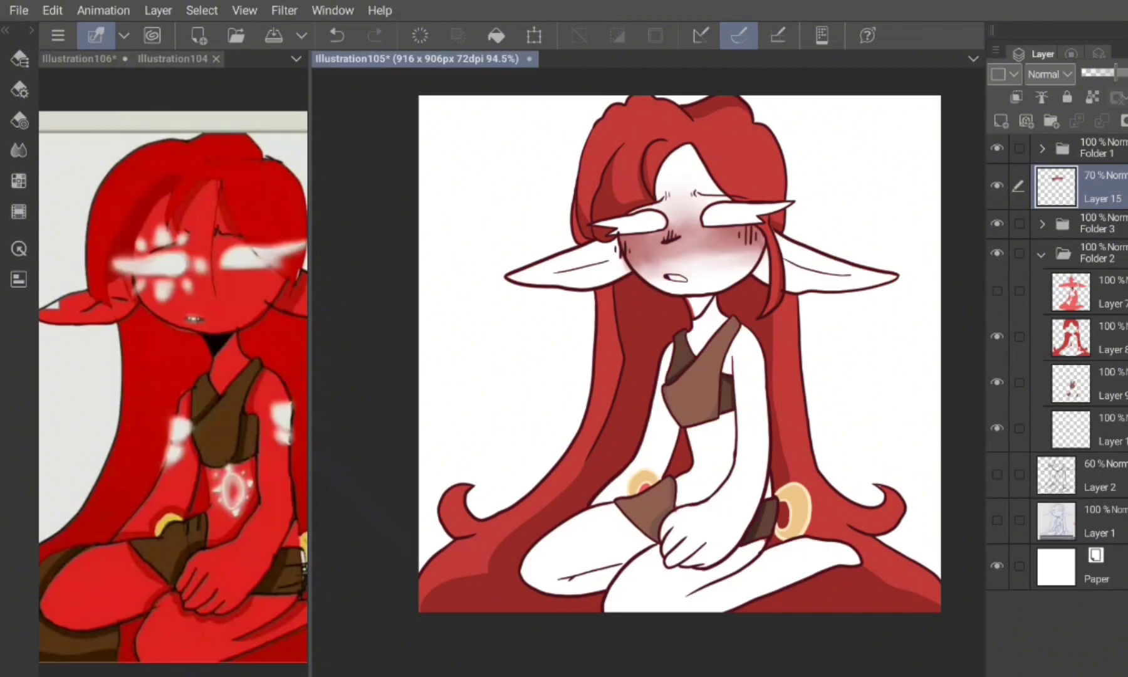
# Step: Add a raster layer above Layer 15 and show the Layer 2 sketch as a guide for the belly marking
pyautogui.click(1001, 121)
pyautogui.moveTo(1056, 157); pyautogui.dragTo(1056, 188)
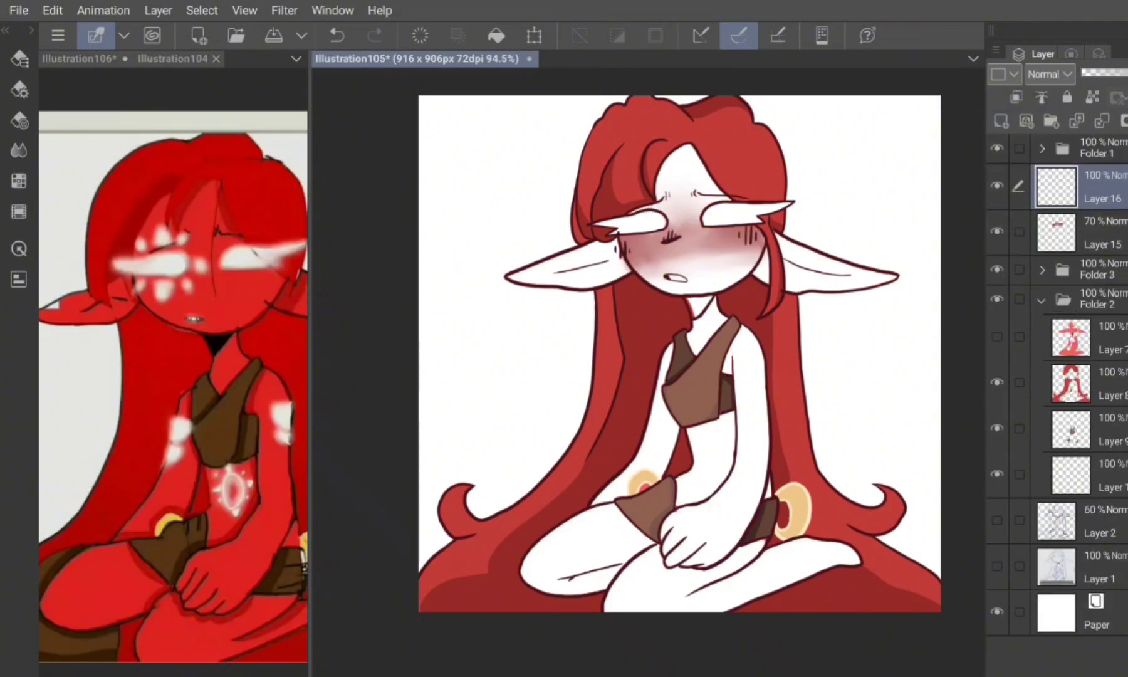
pyautogui.click(996, 520)
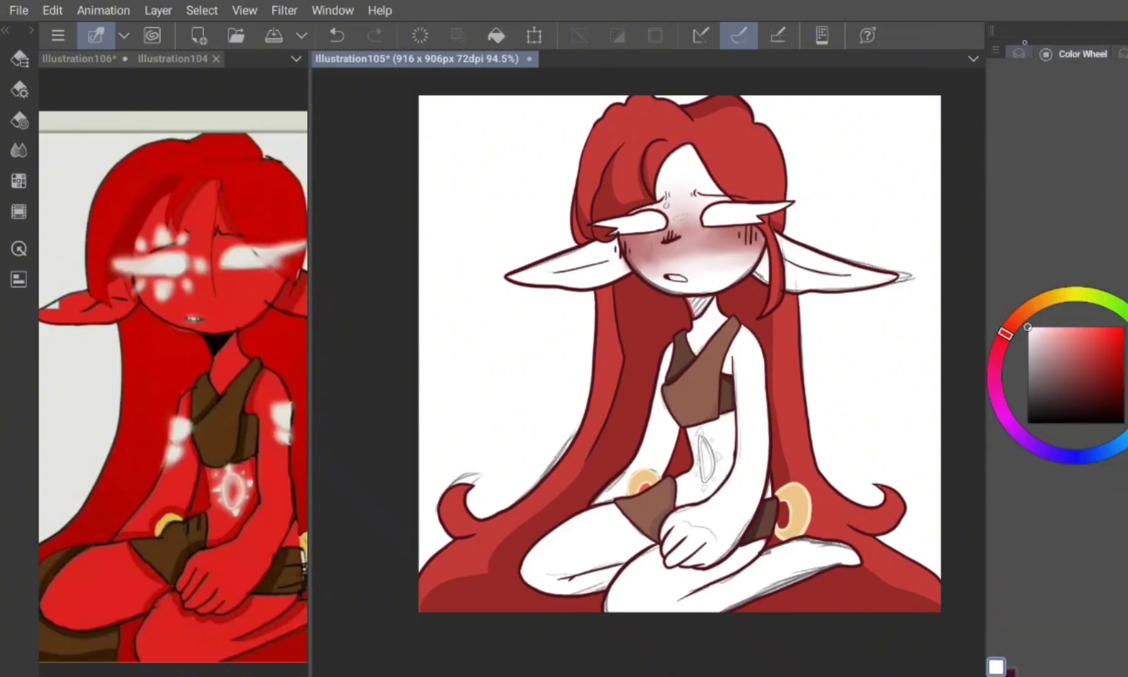
pyautogui.press('Tab')
pyautogui.scroll(5, 705, 451)
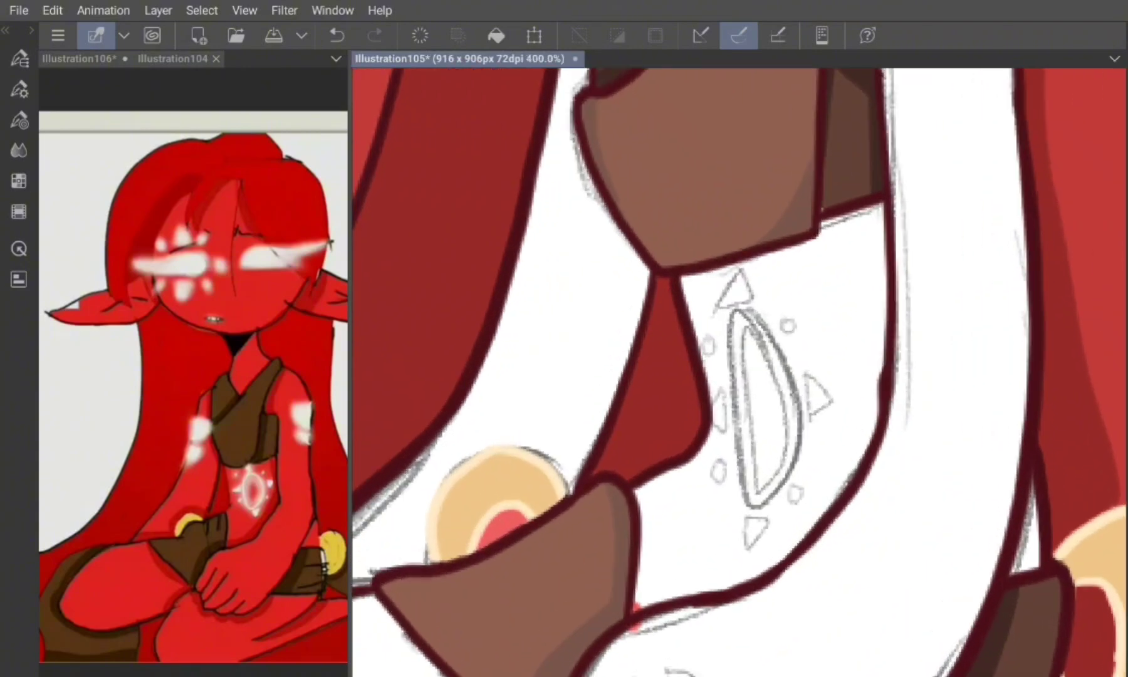
pyautogui.press('Tab')
pyautogui.click(846, 314)
pyautogui.press('Tab')
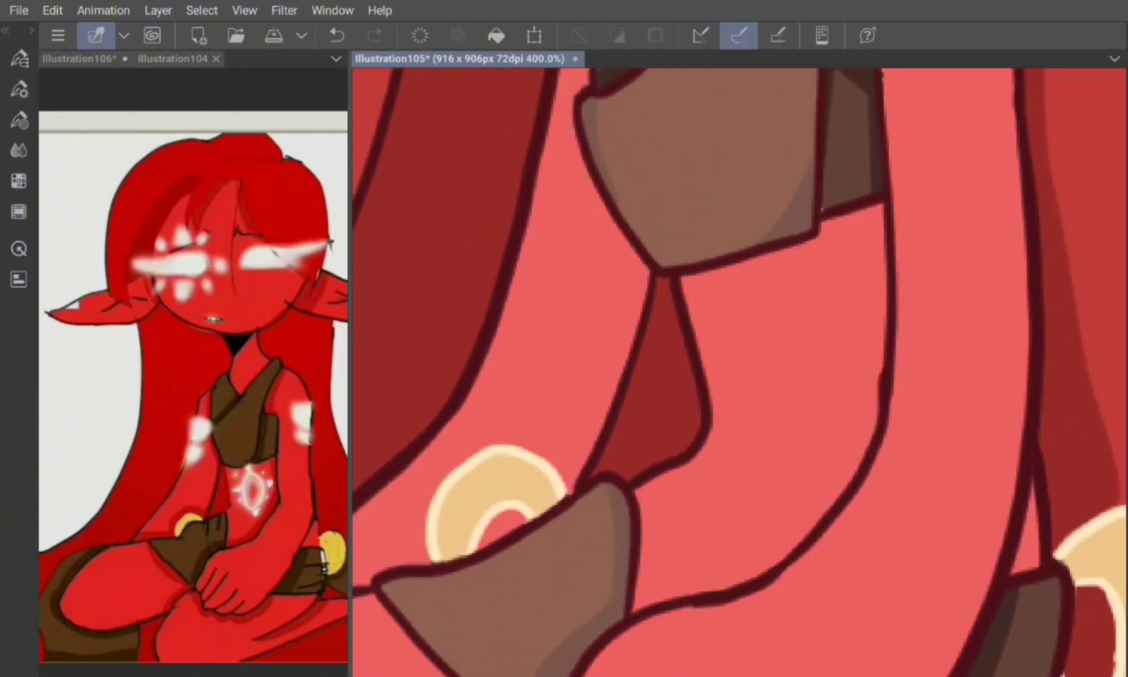
pyautogui.press('Tab')
pyautogui.hotkey('ctrl', 'z')
pyautogui.press('Tab')
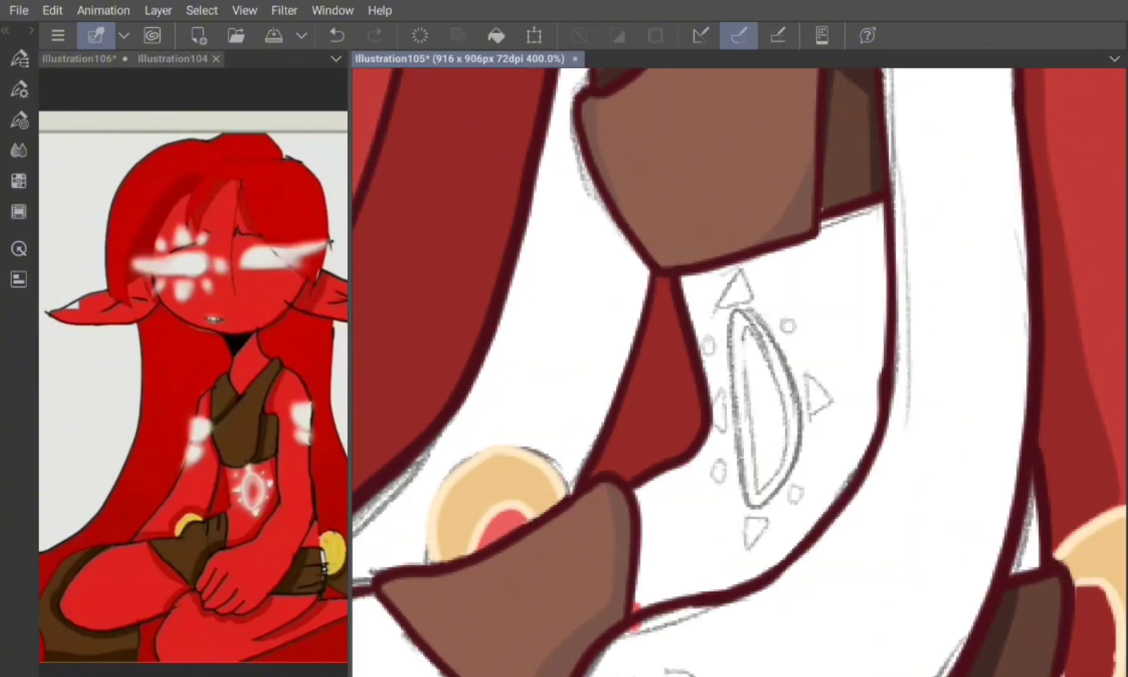
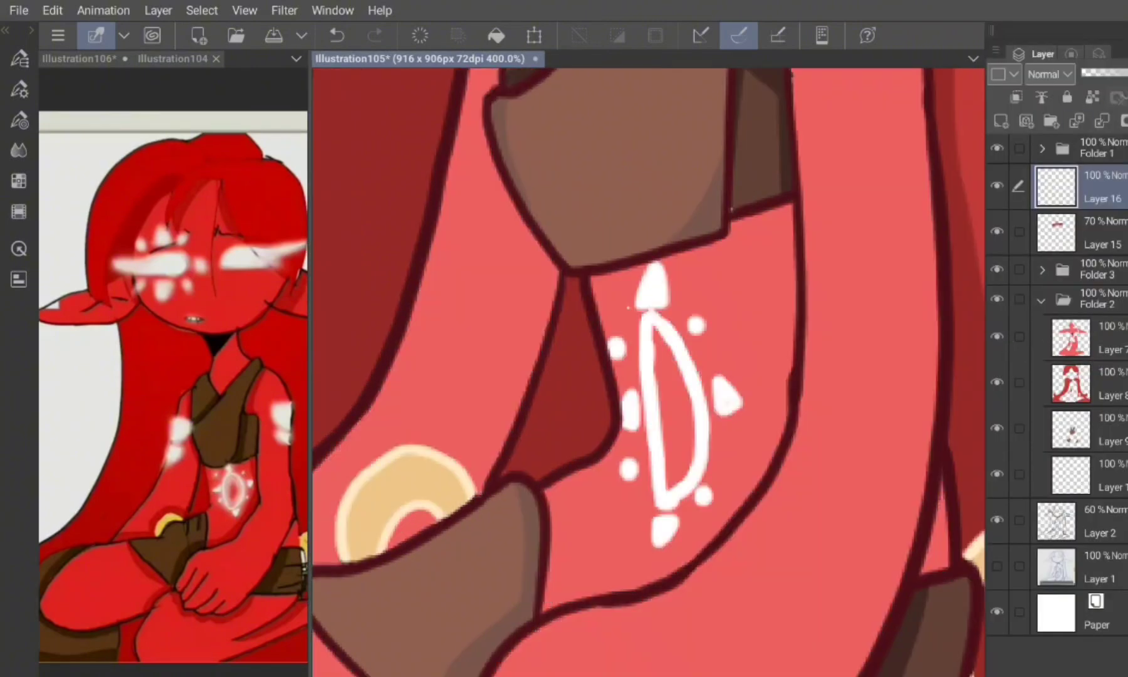
# Step: Undo all the white strokes of the belly marking, including its outline, triangles and dots
pyautogui.click(337, 35)
pyautogui.click(337, 35)
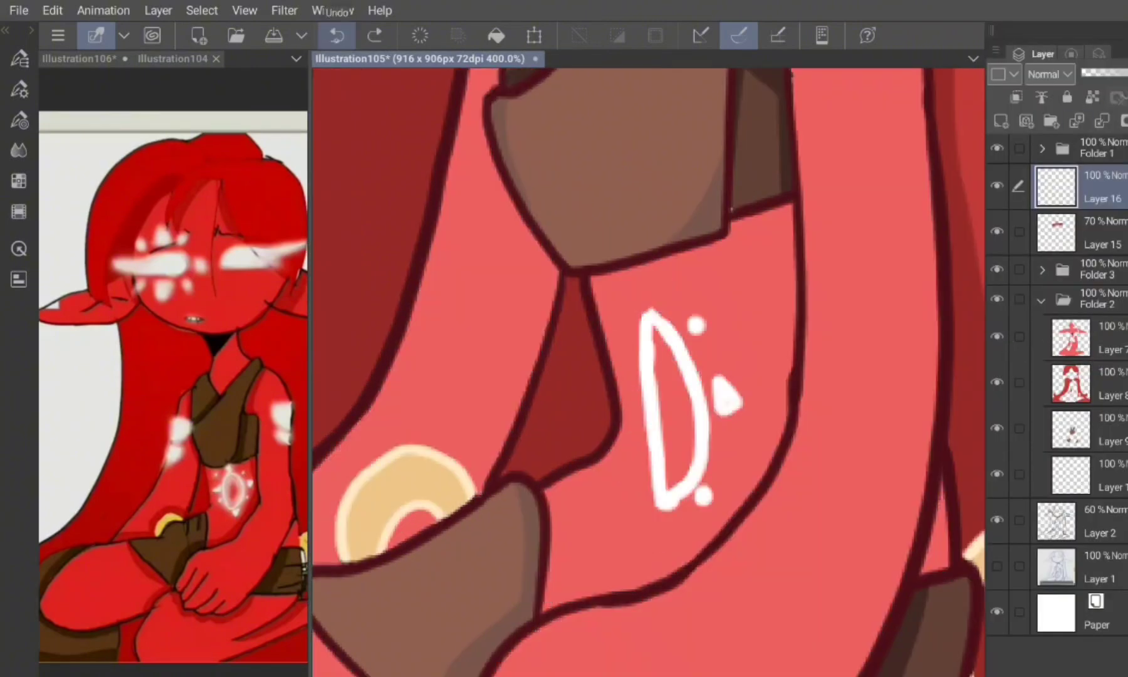
pyautogui.click(337, 35)
pyautogui.click(337, 35)
pyautogui.click(336, 35)
pyautogui.click(337, 35)
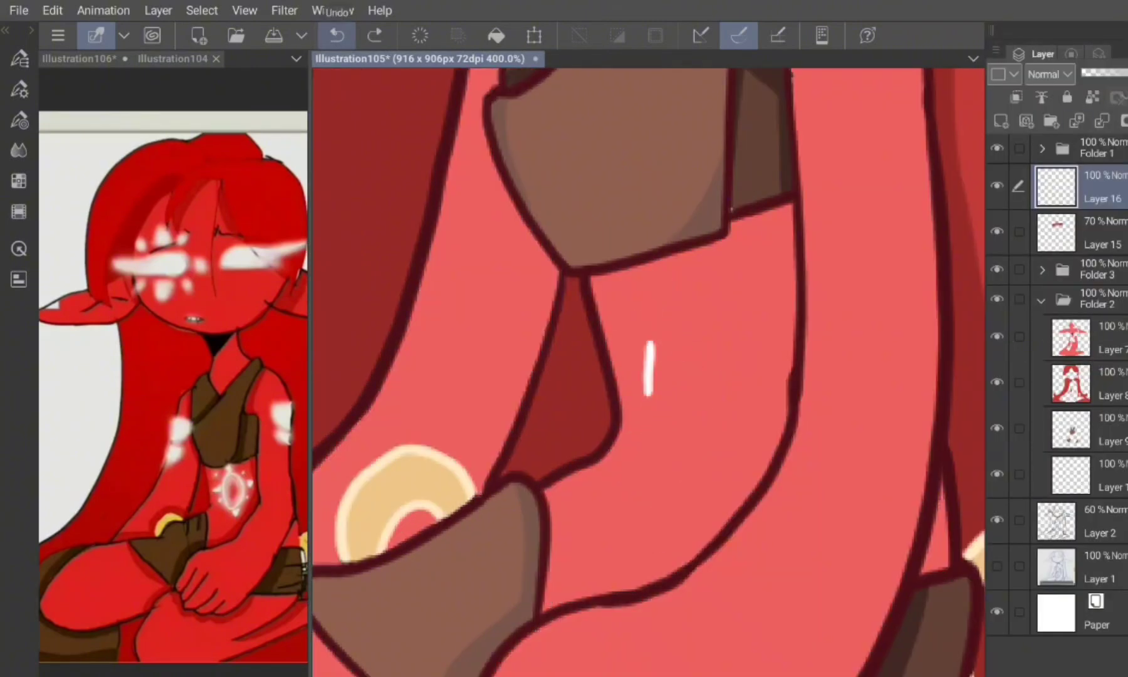
pyautogui.click(337, 35)
# Step: Redraw the belly marking's curved white crescent outline on Layer 16, between the top and the waist
pyautogui.moveTo(581, 289)
pyautogui.mouseDown()
pyautogui.moveTo(594, 384)
pyautogui.moveTo(559, 473)
pyautogui.moveTo(616, 320)
pyautogui.moveTo(654, 441)
pyautogui.moveTo(558, 477)
pyautogui.mouseUp()
pyautogui.click(337, 35)
pyautogui.moveTo(582, 290)
pyautogui.mouseDown()
pyautogui.moveTo(637, 356)
pyautogui.moveTo(607, 470)
pyautogui.mouseUp()
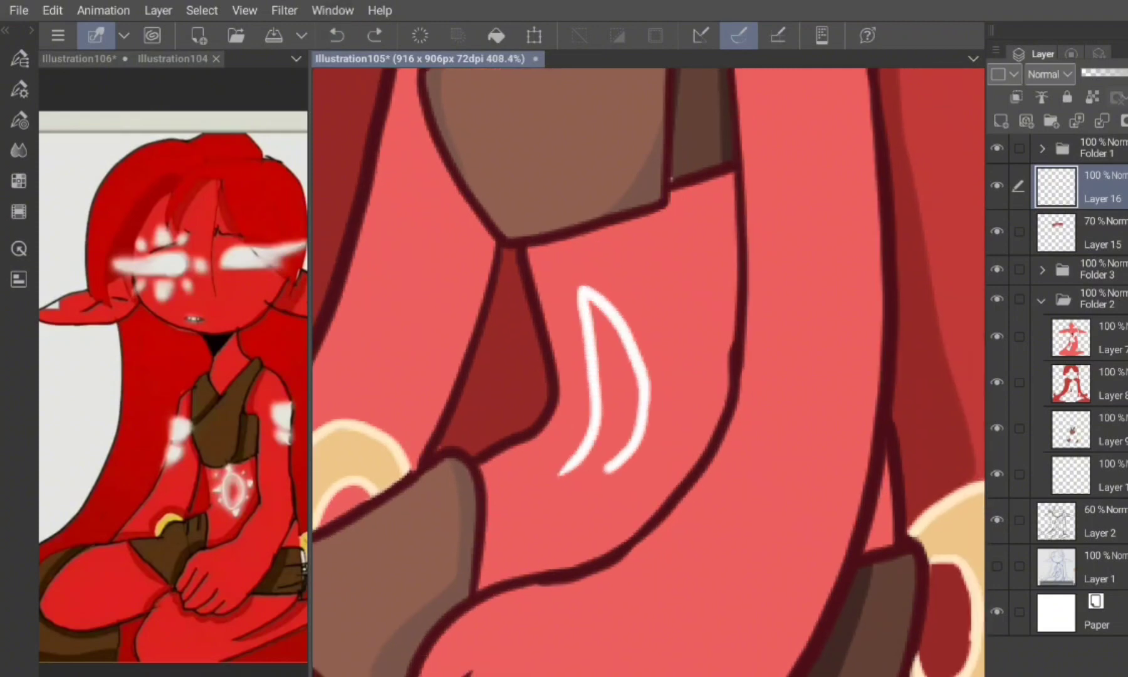
pyautogui.scroll(2, 586, 132)
# Step: Add filled white triangles above the belly crescent and on its outer side, with small white dots between them
pyautogui.moveTo(559, 241)
pyautogui.mouseDown()
pyautogui.moveTo(574, 278)
pyautogui.moveTo(597, 267)
pyautogui.mouseUp()
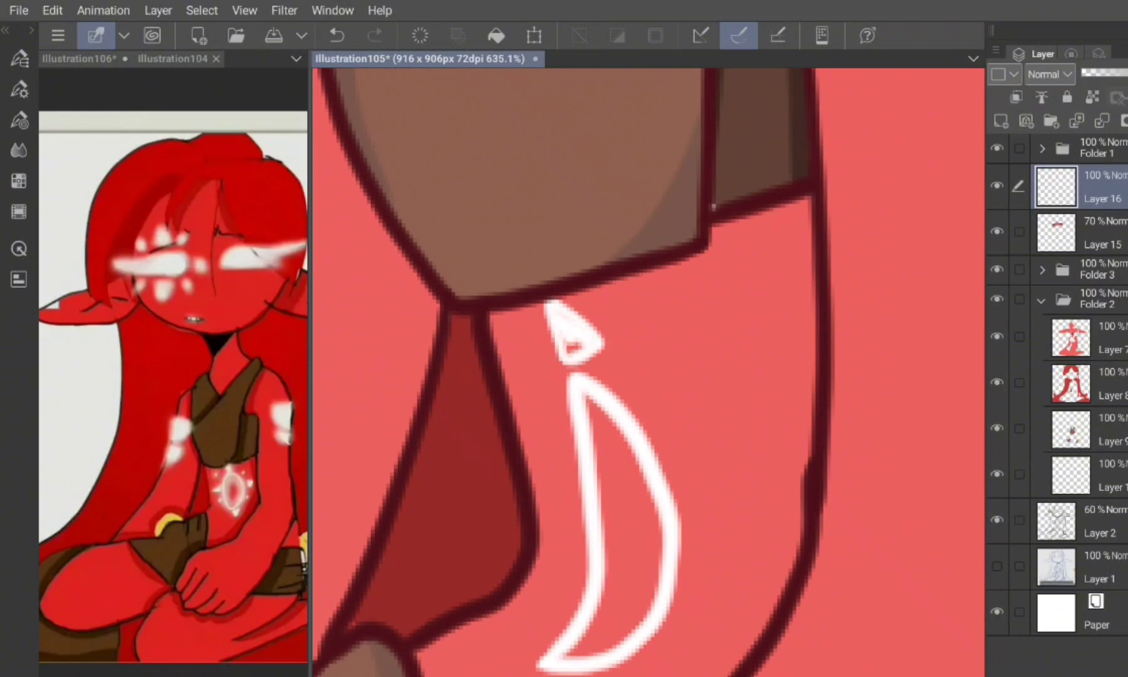
pyautogui.click(669, 411)
pyautogui.scroll(1, 668, 411)
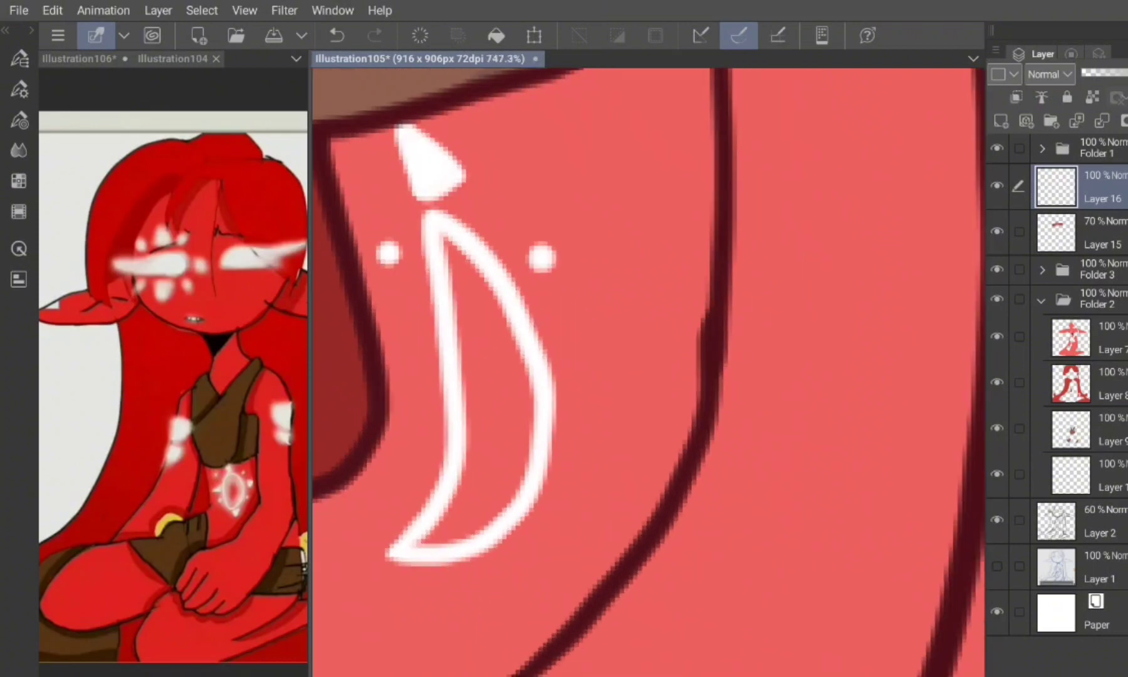
pyautogui.moveTo(574, 364)
pyautogui.mouseDown()
pyautogui.moveTo(608, 394)
pyautogui.moveTo(579, 434)
pyautogui.mouseUp()
pyautogui.moveTo(582, 385)
pyautogui.mouseDown()
pyautogui.moveTo(611, 421)
pyautogui.moveTo(699, 401)
pyautogui.mouseUp()
pyautogui.click(556, 511)
pyautogui.moveTo(627, 439); pyautogui.dragTo(675, 279)
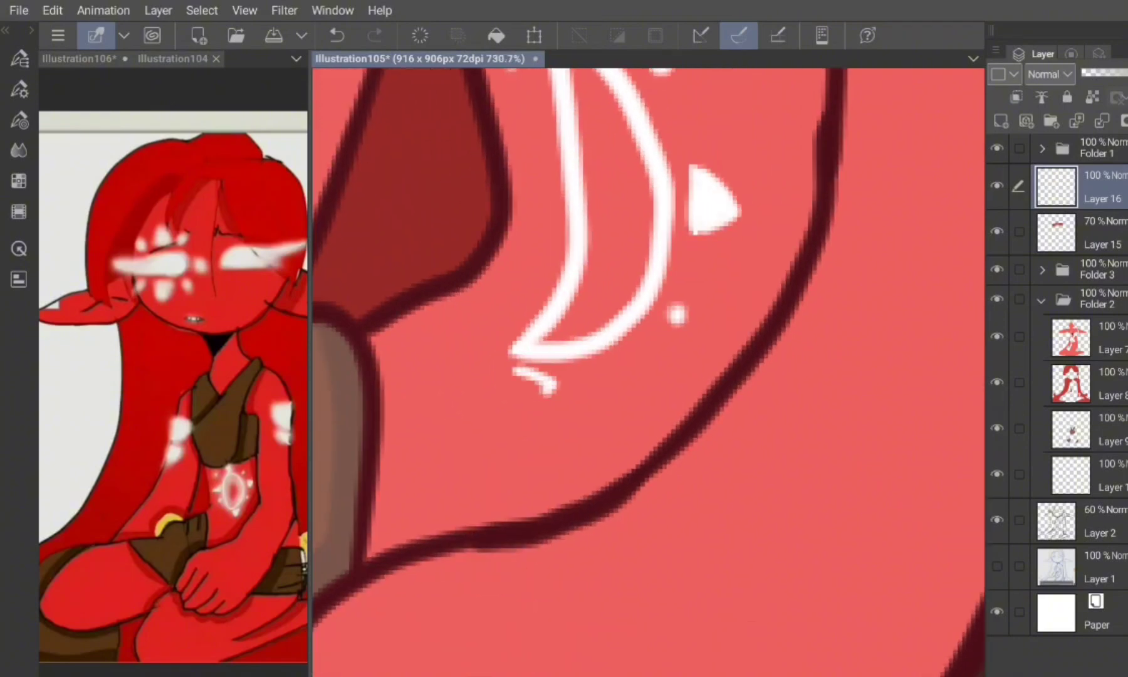
# Step: Complete the belly marking with filled white triangles below the crescent and on its inner side
pyautogui.moveTo(552, 385); pyautogui.dragTo(493, 420)
pyautogui.moveTo(508, 370); pyautogui.dragTo(526, 407)
pyautogui.moveTo(627, 376); pyautogui.dragTo(627, 558)
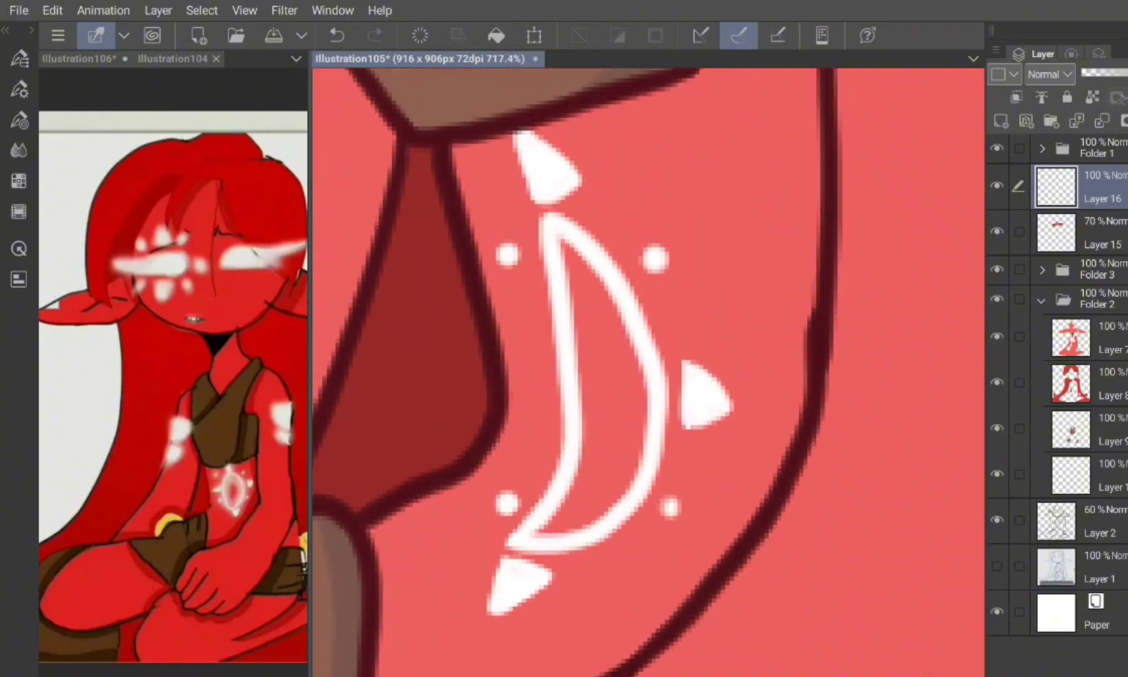
pyautogui.moveTo(536, 417)
pyautogui.mouseDown()
pyautogui.moveTo(506, 379)
pyautogui.moveTo(533, 354)
pyautogui.mouseUp()
pyautogui.scroll(-6, 649, 370)
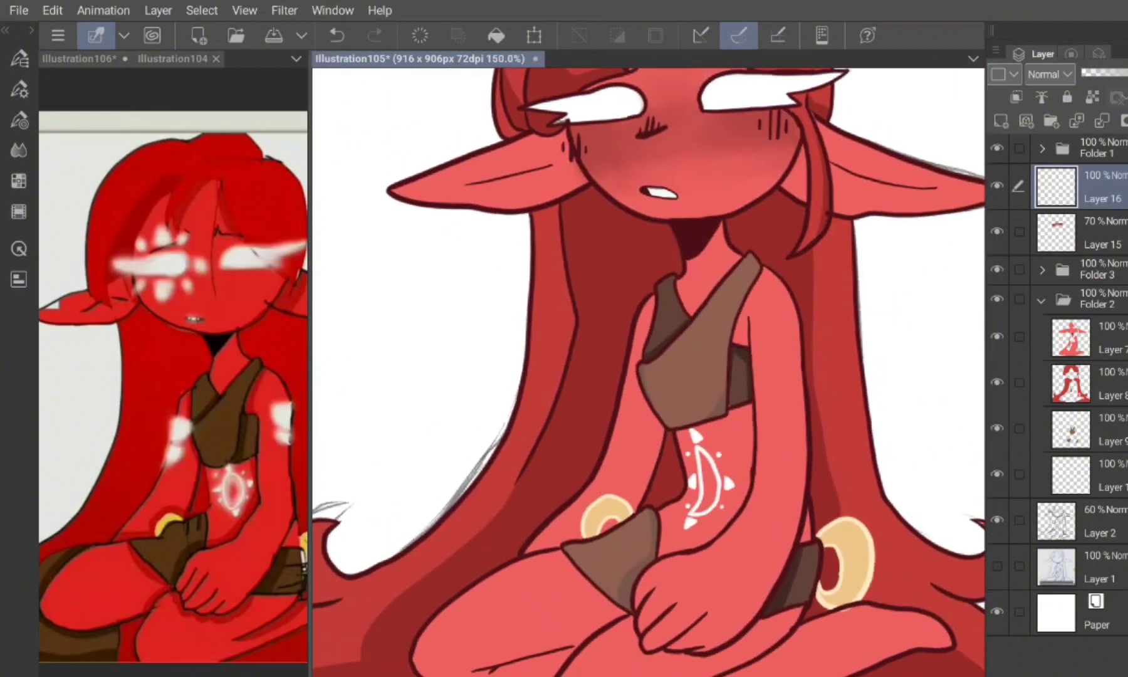
# Step: Draw elongated white oval marks below and above the eye framed by the hair fringe
pyautogui.scroll(5, 627, 282)
pyautogui.moveTo(521, 330)
pyautogui.mouseDown()
pyautogui.moveTo(514, 410)
pyautogui.moveTo(523, 351)
pyautogui.mouseUp()
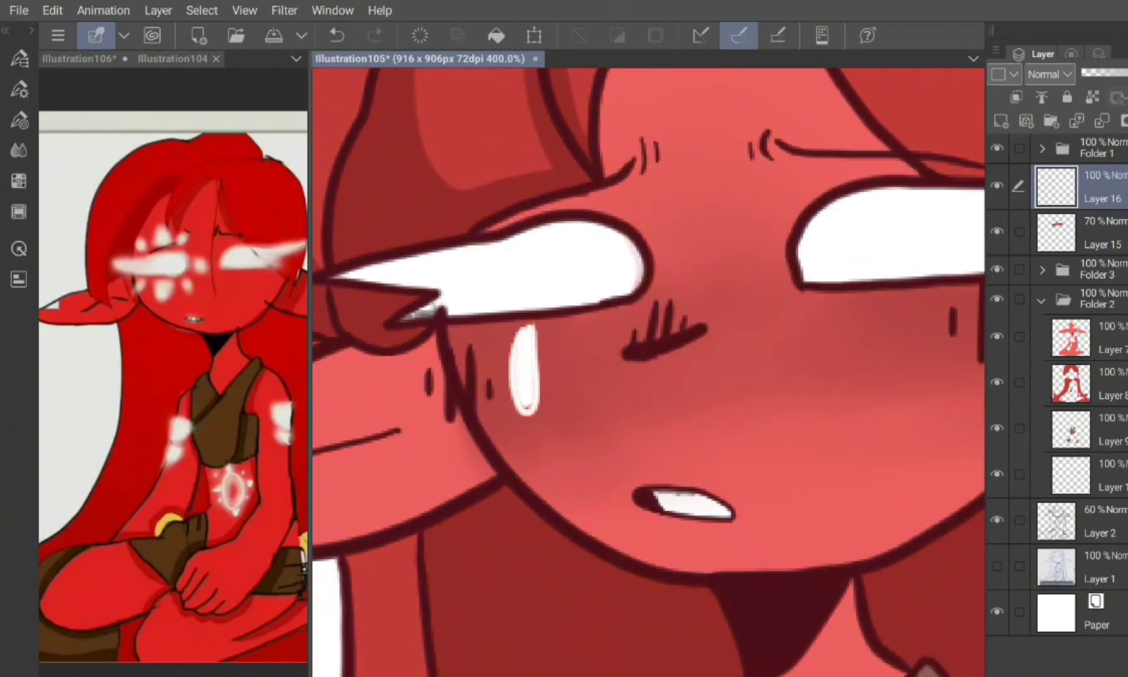
pyautogui.moveTo(627, 314); pyautogui.dragTo(606, 421)
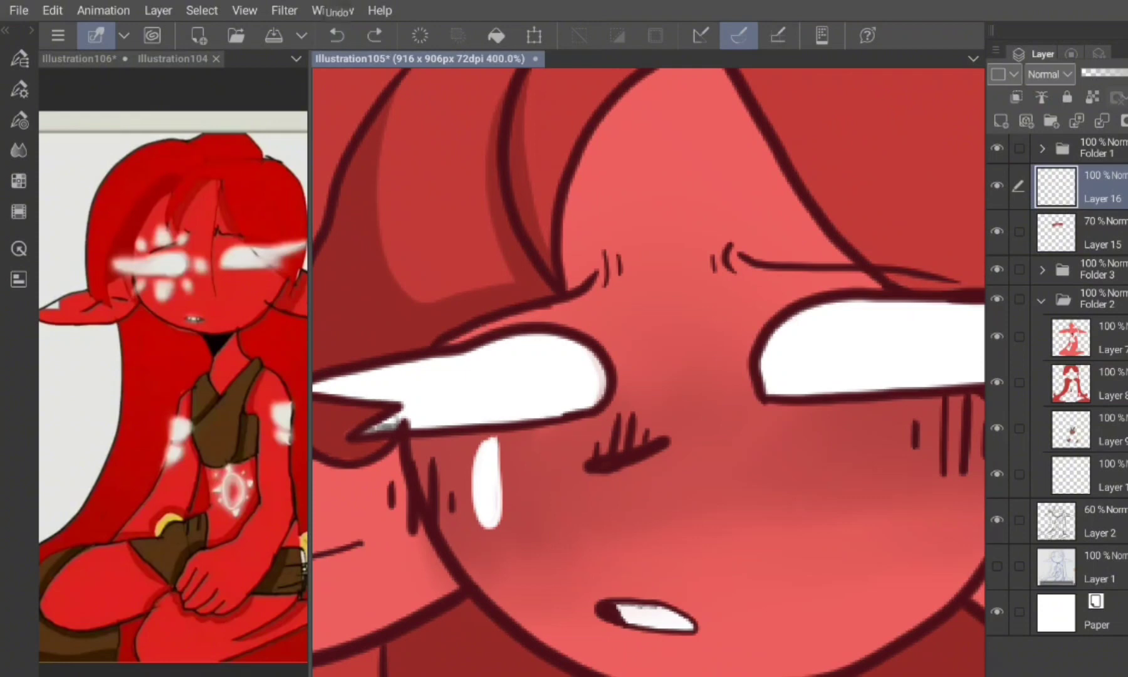
pyautogui.press('Tab')
pyautogui.moveTo(580, 245); pyautogui.dragTo(571, 327)
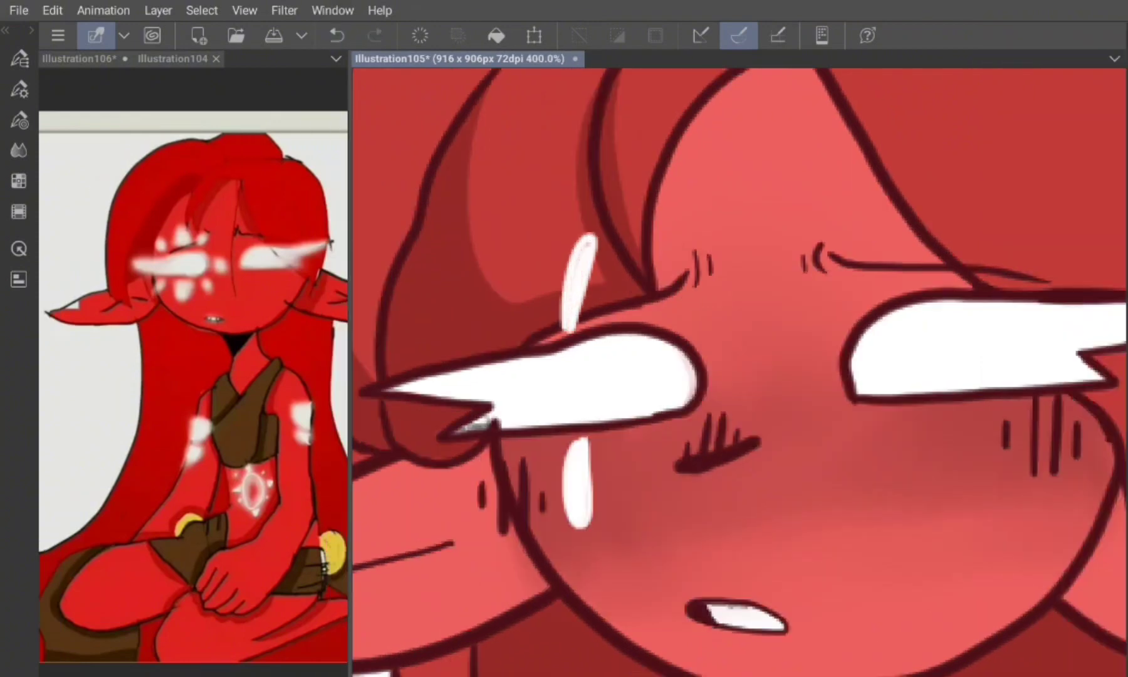
# Step: Undo the almond-shaped outline between the eyes and place small white dots around the fringe-side eye
pyautogui.moveTo(711, 373)
pyautogui.mouseDown()
pyautogui.moveTo(746, 396)
pyautogui.moveTo(713, 376)
pyautogui.mouseUp()
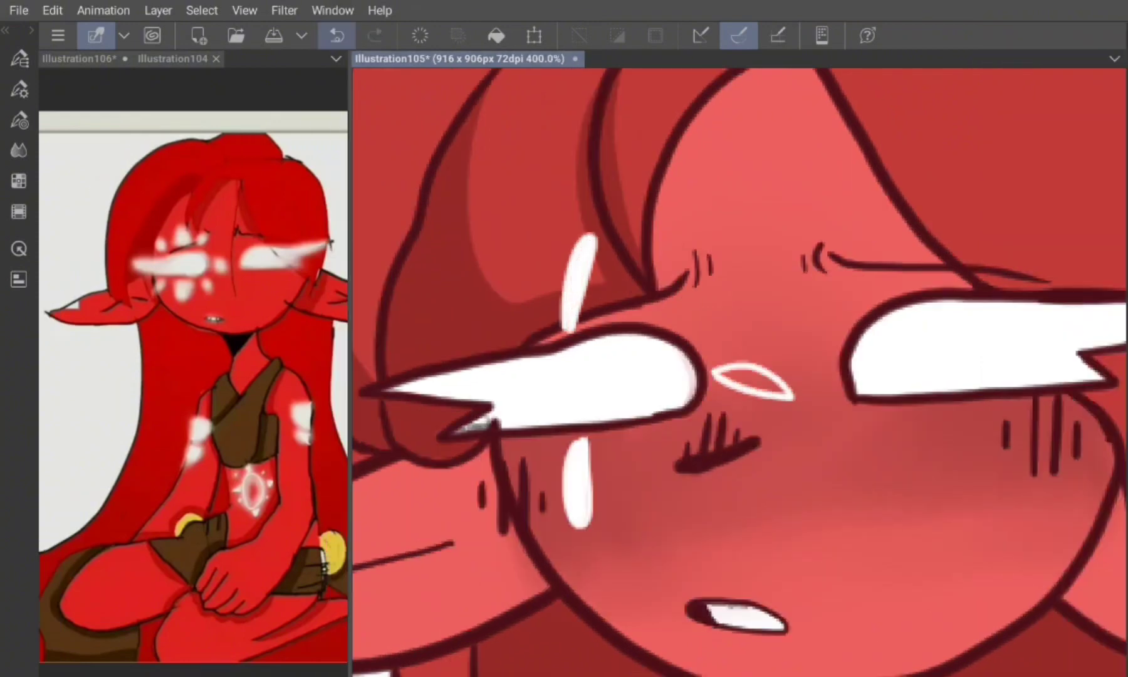
pyautogui.click(337, 35)
pyautogui.click(692, 317)
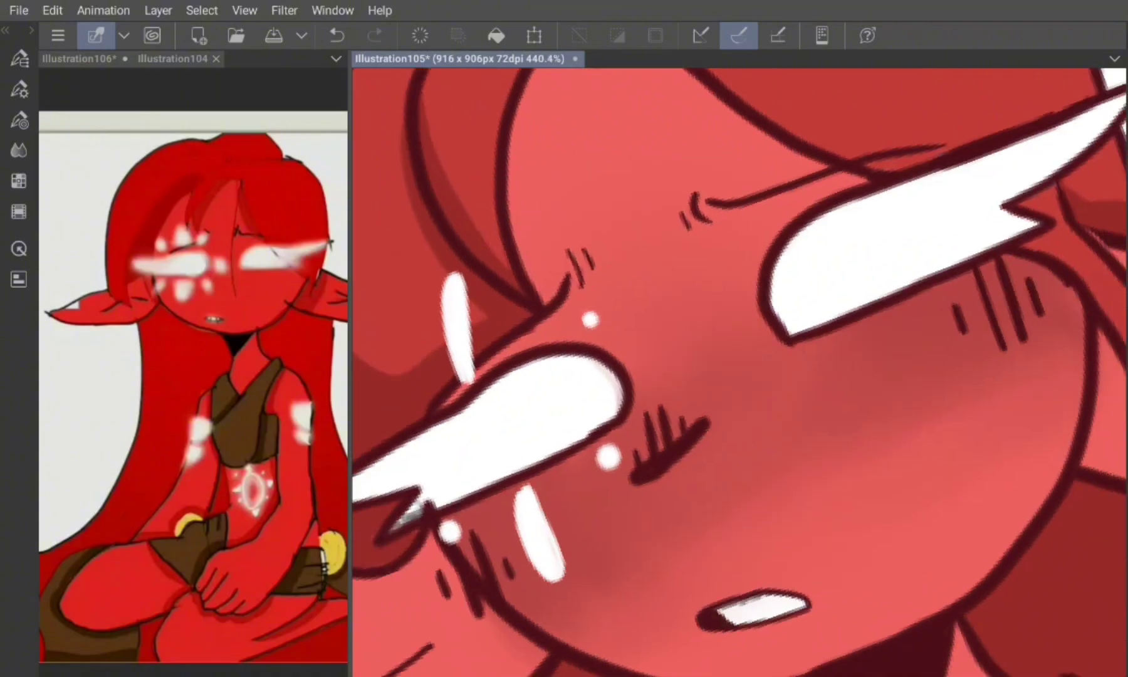
pyautogui.scroll(-5, 740, 370)
pyautogui.scroll(5, 739, 370)
# Step: Draw a filled white half-moon mark on the nose bridge, redoing the first attempt
pyautogui.click(628, 326)
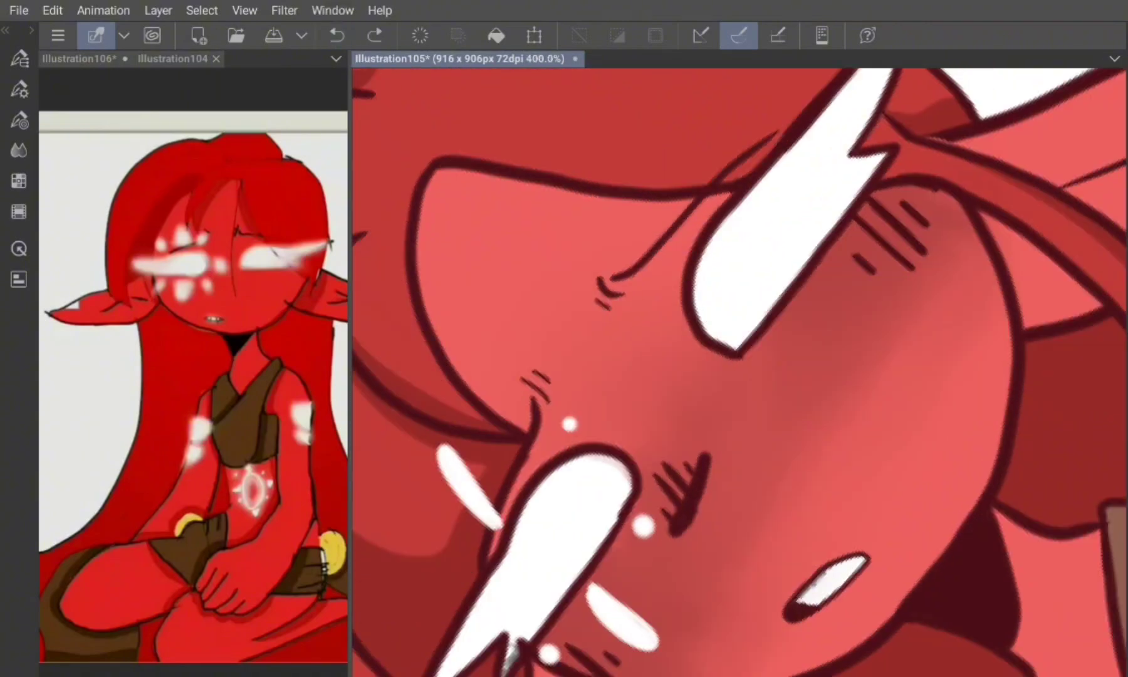
pyautogui.moveTo(627, 401)
pyautogui.mouseDown()
pyautogui.moveTo(667, 408)
pyautogui.moveTo(570, 451)
pyautogui.mouseUp()
pyautogui.hotkey('ctrl', 'z')
pyautogui.scroll(3, 739, 370)
pyautogui.moveTo(611, 383); pyautogui.dragTo(577, 439)
pyautogui.scroll(-8, 739, 369)
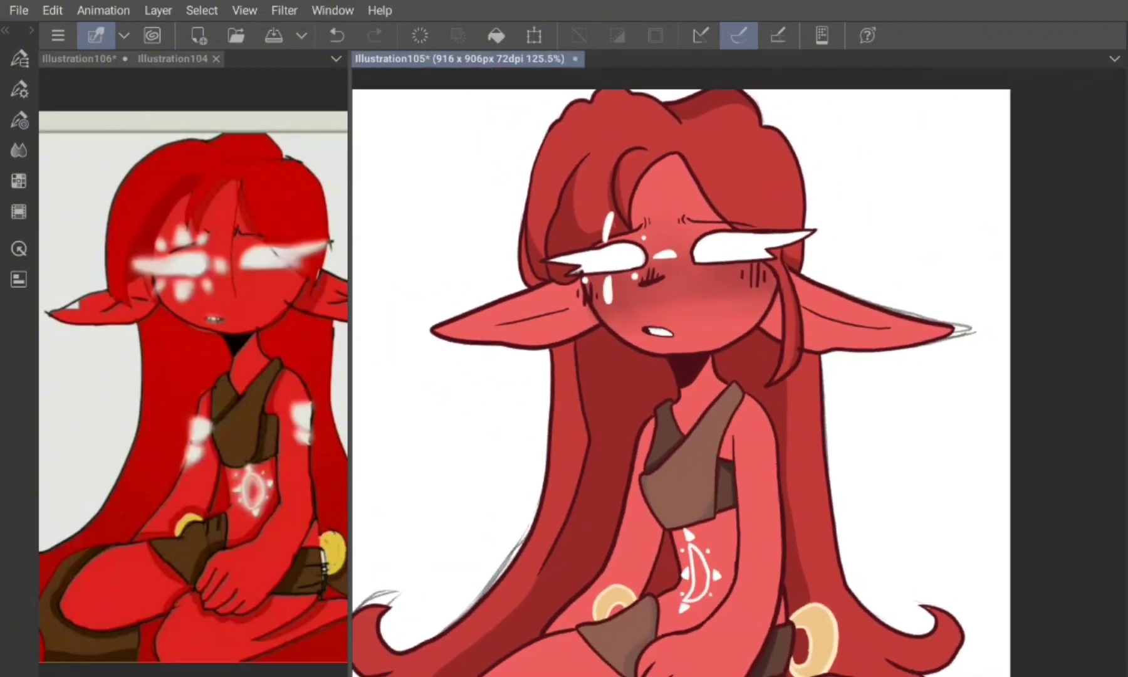
# Step: Save the illustration, place Layer 16 above Folder 1 and collapse Folder 2
pyautogui.click(19, 10)
pyautogui.click(47, 129)
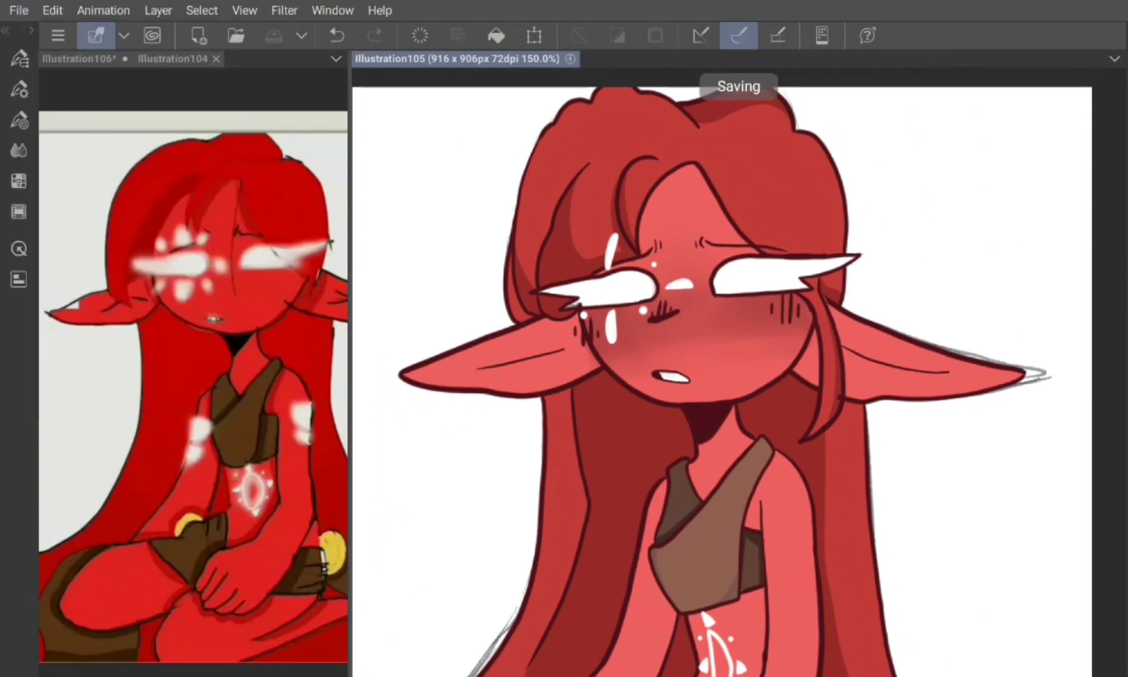
pyautogui.scroll(-2, 649, 376)
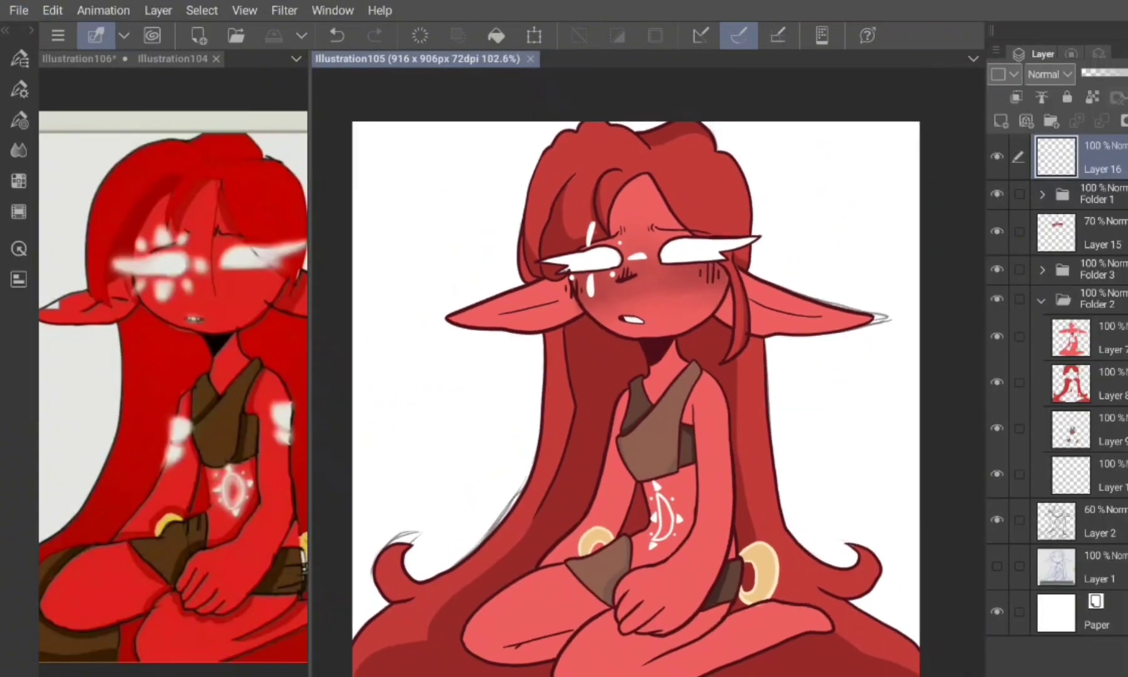
pyautogui.click(1041, 300)
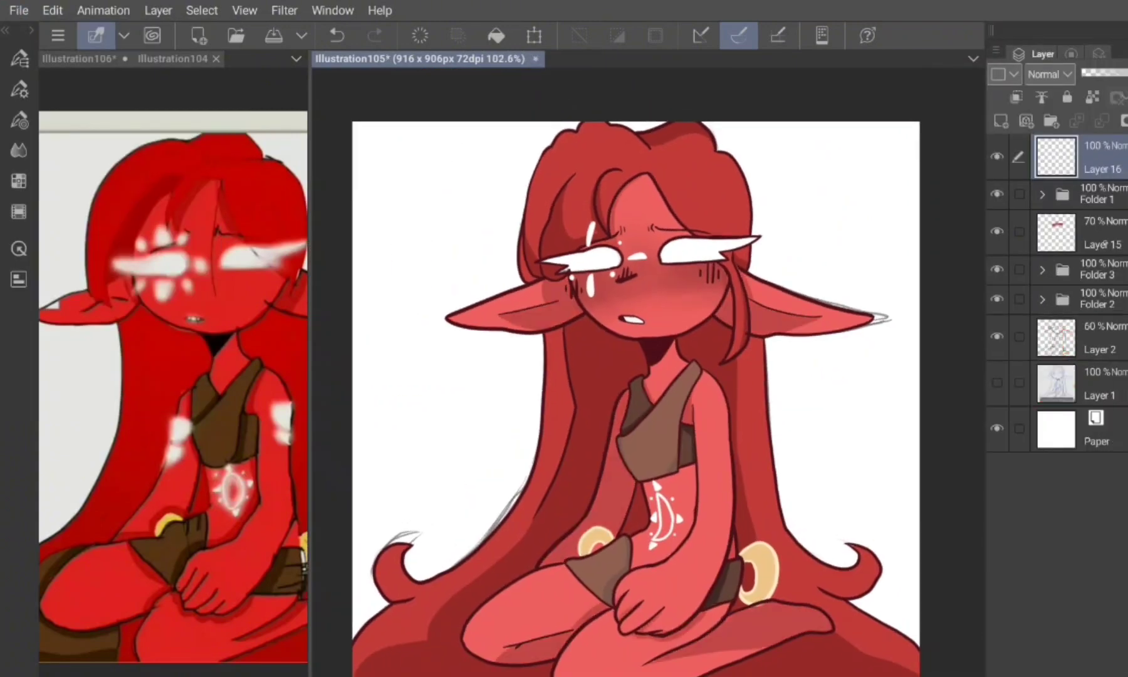
# Step: Add a raster layer above Layer 16, save the illustration and hide the Layer 2 sketch
pyautogui.hotkey('ctrl', 'shift', 'n')
pyautogui.hotkey('ctrl', 's')
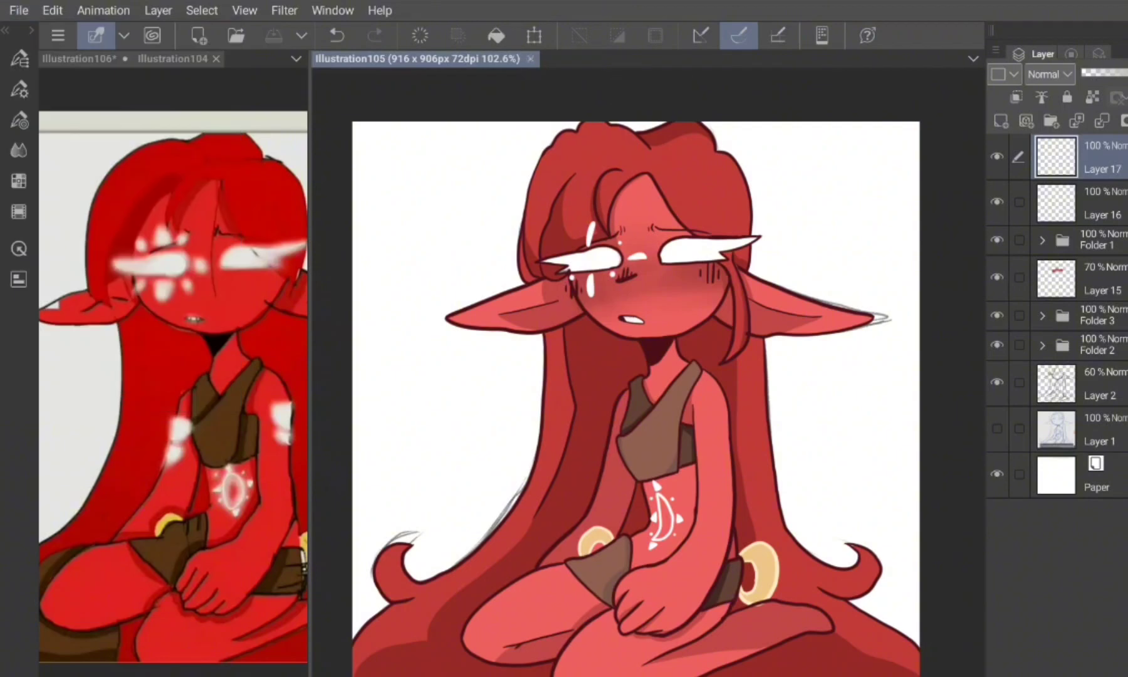
pyautogui.click(997, 381)
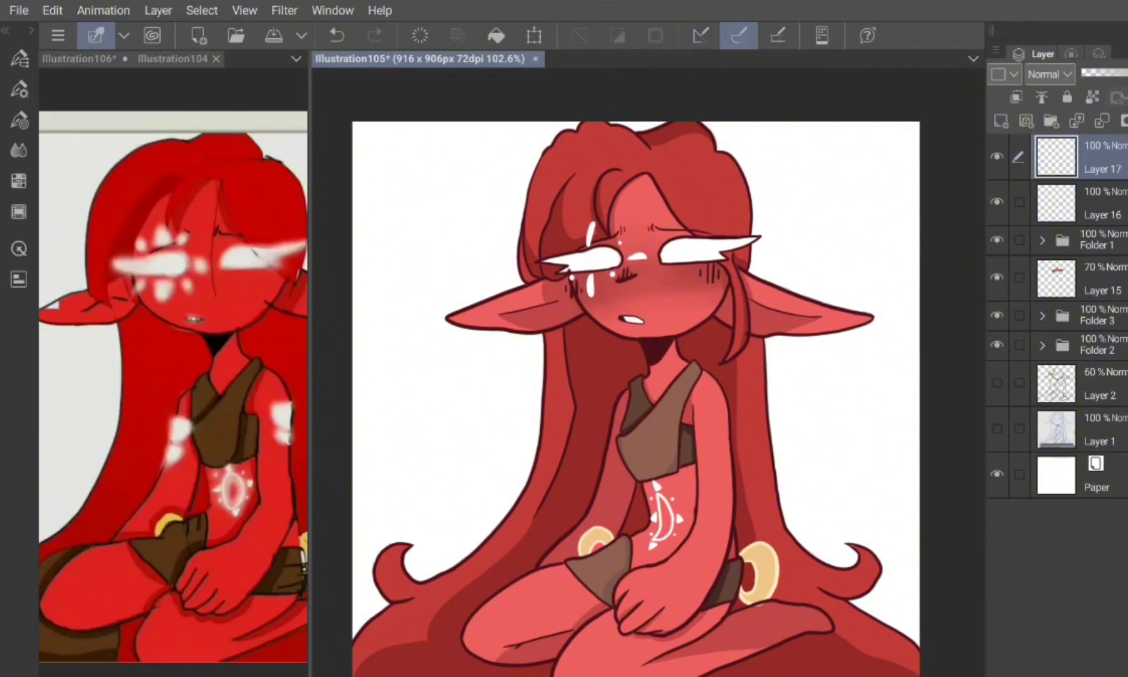
# Step: Set the blending mode of Layer 17 to Glow dodge
pyautogui.scroll(5, 607, 188)
pyautogui.click(1049, 74)
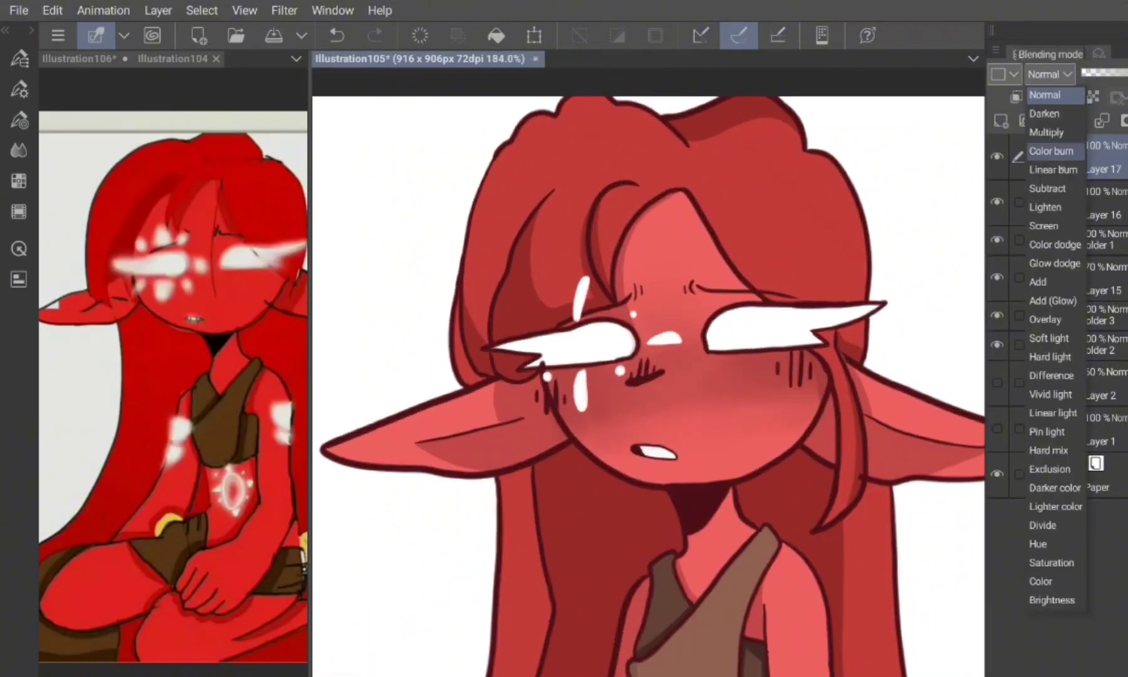
pyautogui.click(1055, 262)
# Step: Airbrush a soft glow around the fringe-side eye and its markings, and reduce Layer 17's opacity to 52%
pyautogui.press('b')
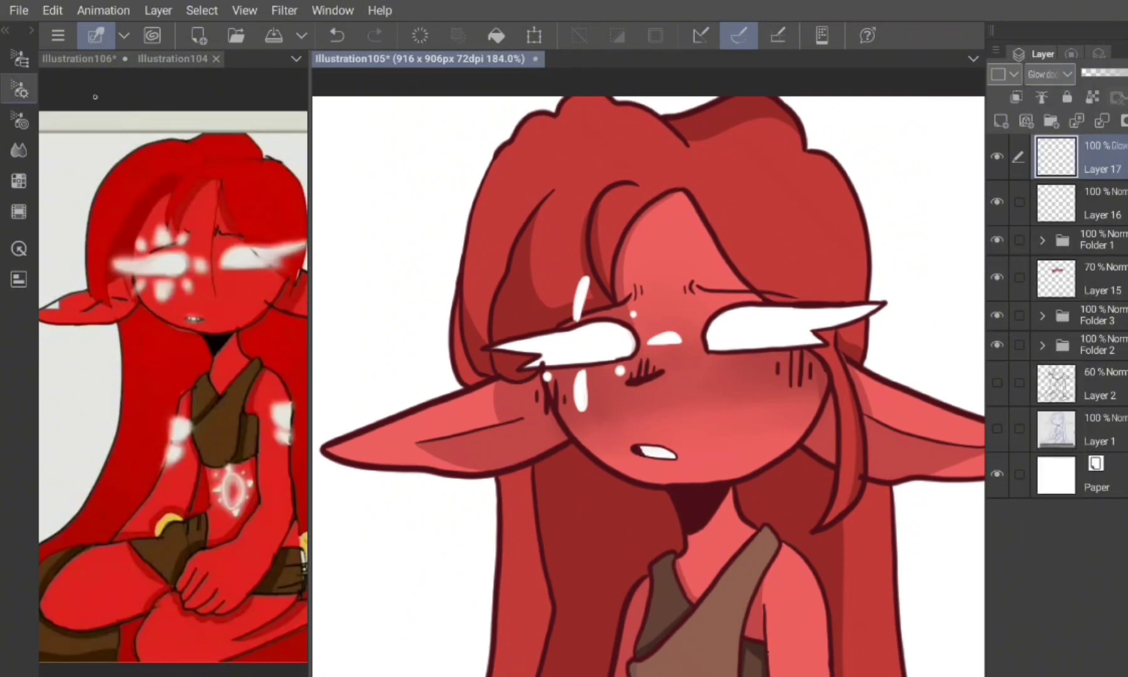
pyautogui.hotkey('ctrl', '+')
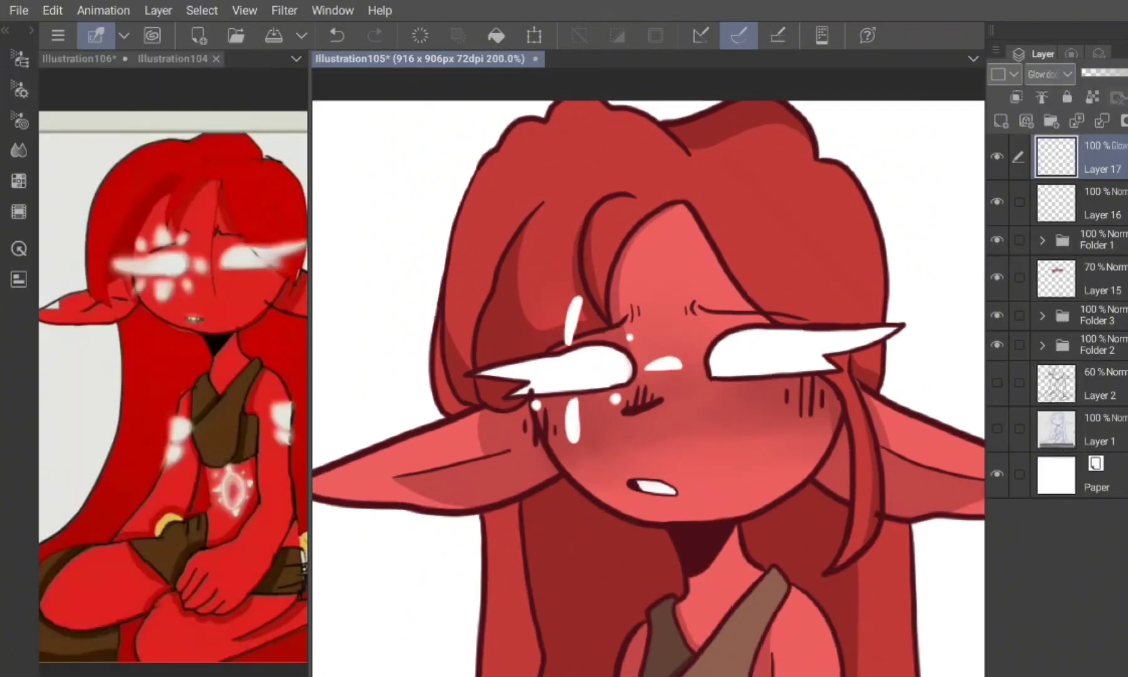
pyautogui.moveTo(565, 439)
pyautogui.mouseDown()
pyautogui.moveTo(592, 401)
pyautogui.moveTo(633, 385)
pyautogui.moveTo(514, 407)
pyautogui.moveTo(627, 345)
pyautogui.mouseUp()
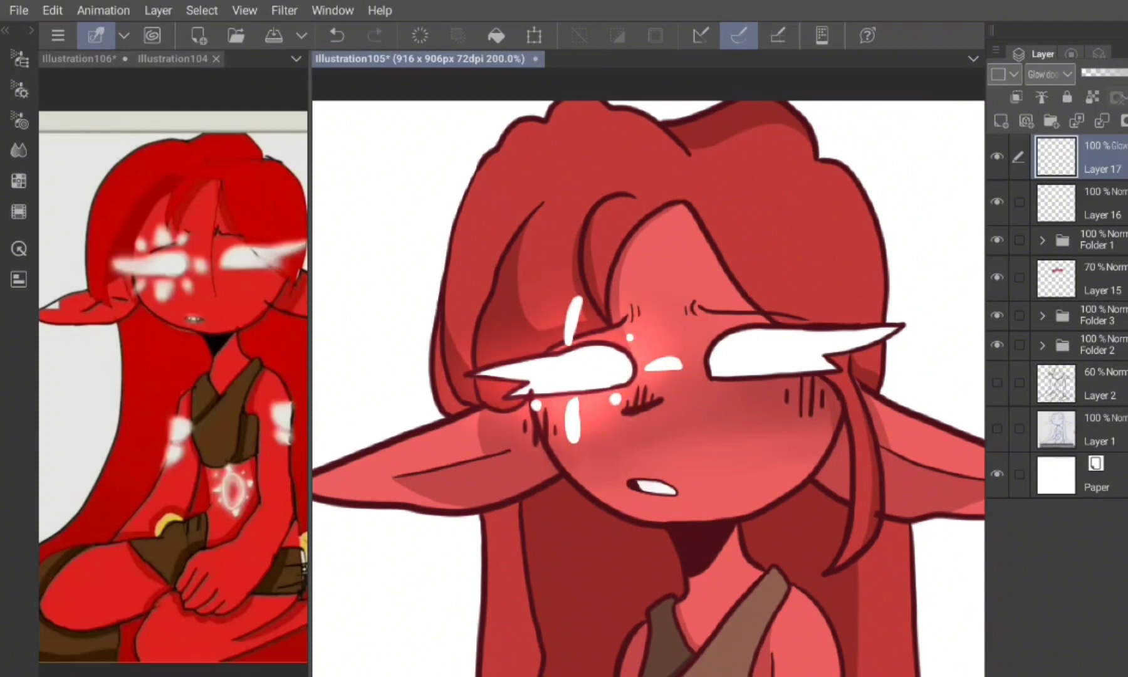
pyautogui.scroll(-2, 648, 376)
pyautogui.moveTo(1126, 72); pyautogui.dragTo(1112, 73)
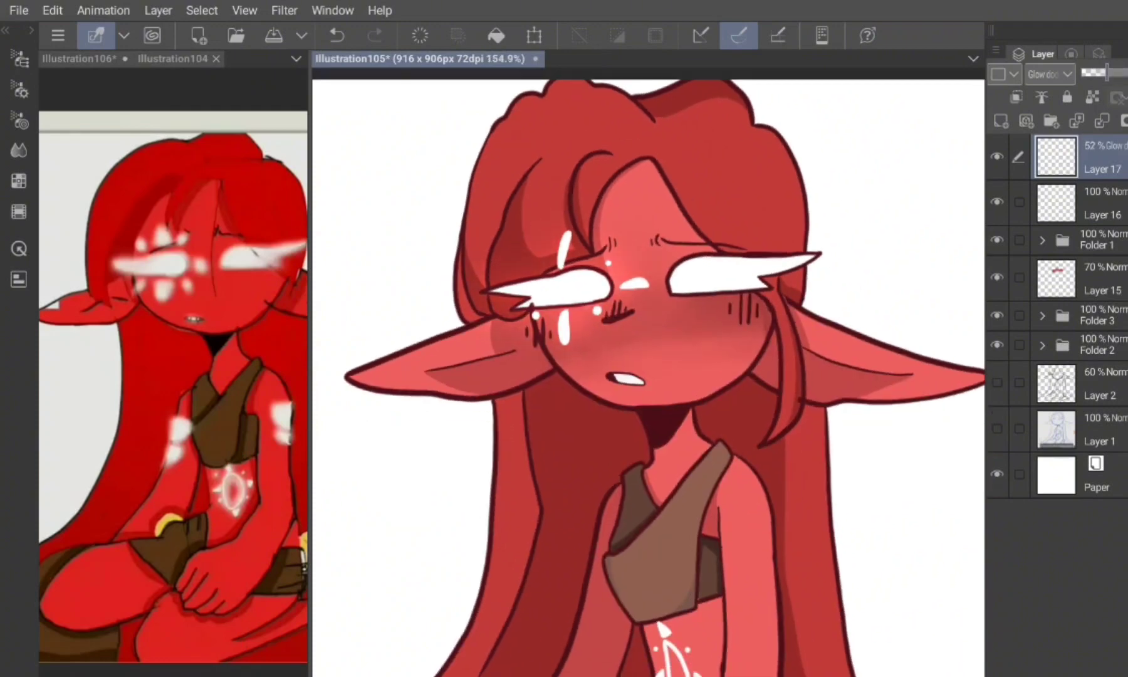
# Step: Airbrush a soft glow around the other eye and the belly marking on Layer 17
pyautogui.moveTo(649, 376); pyautogui.dragTo(589, 326)
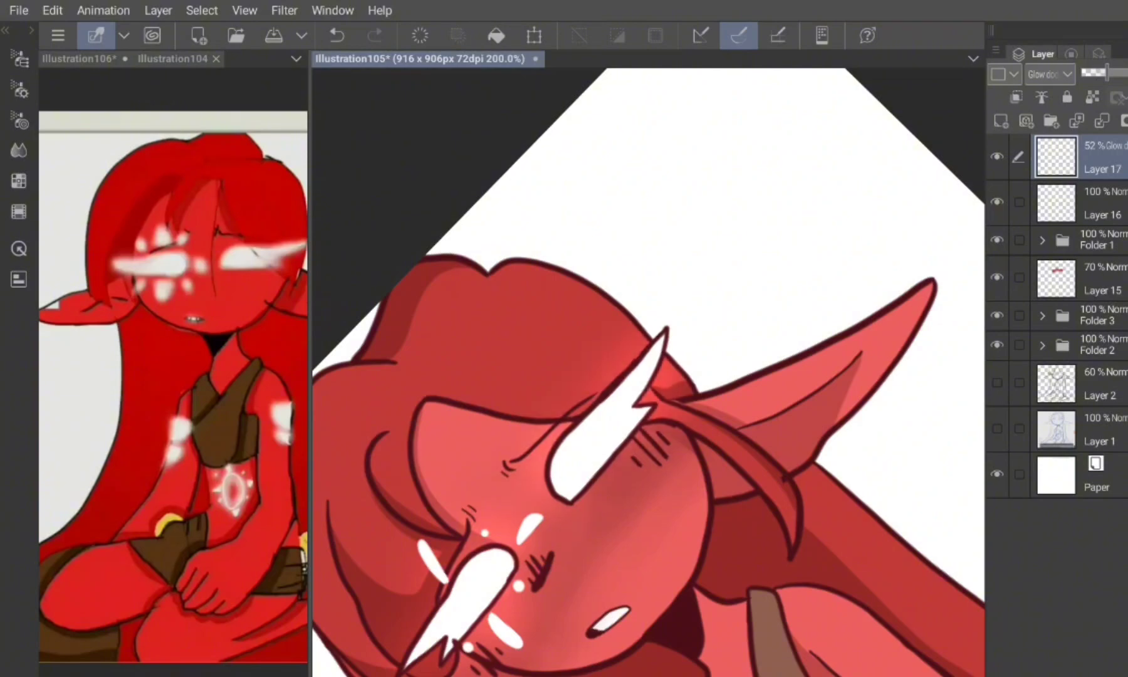
pyautogui.hotkey('ctrl', '0')
pyautogui.scroll(4, 552, 476)
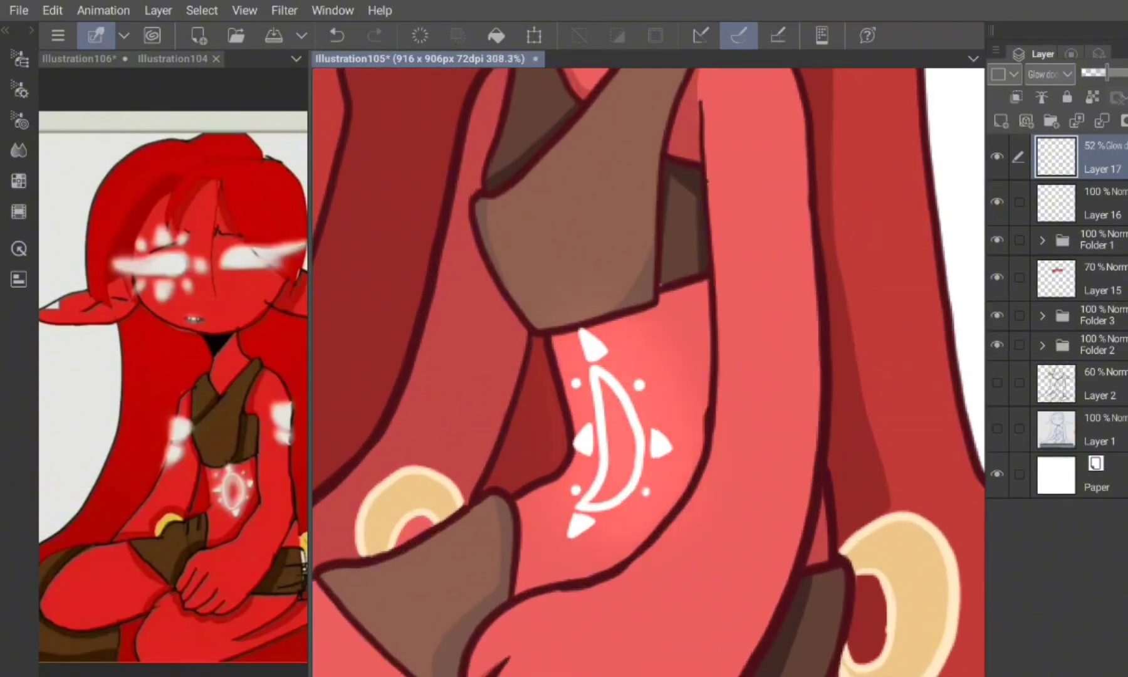
pyautogui.scroll(-5, 648, 370)
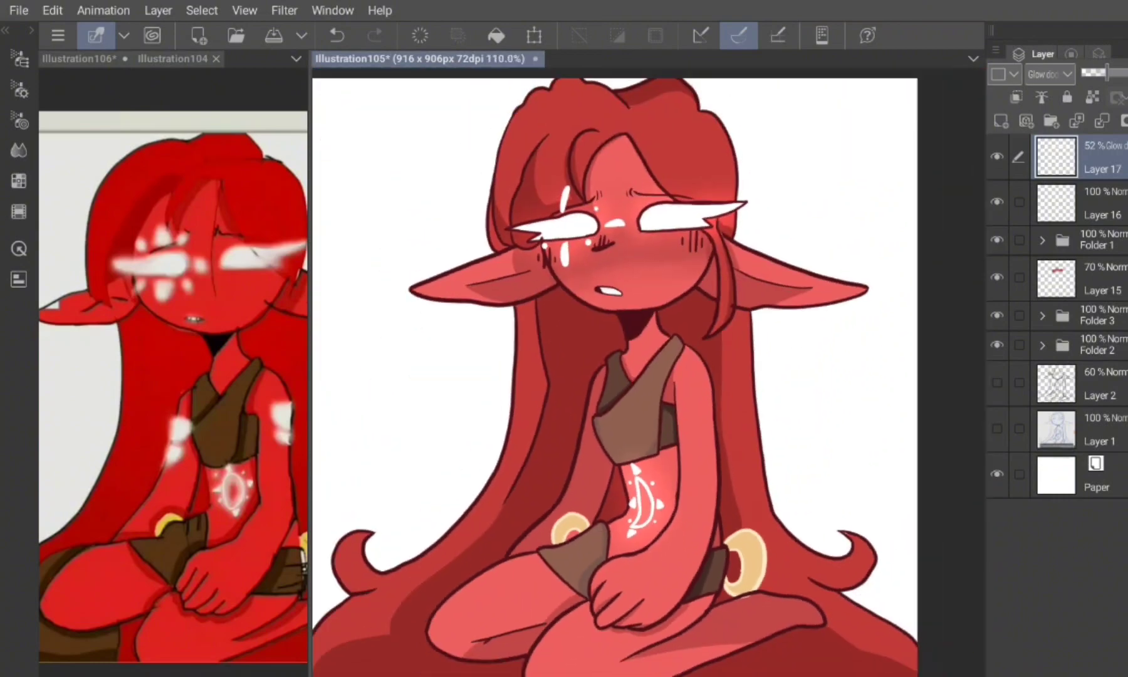
pyautogui.scroll(4, 619, 82)
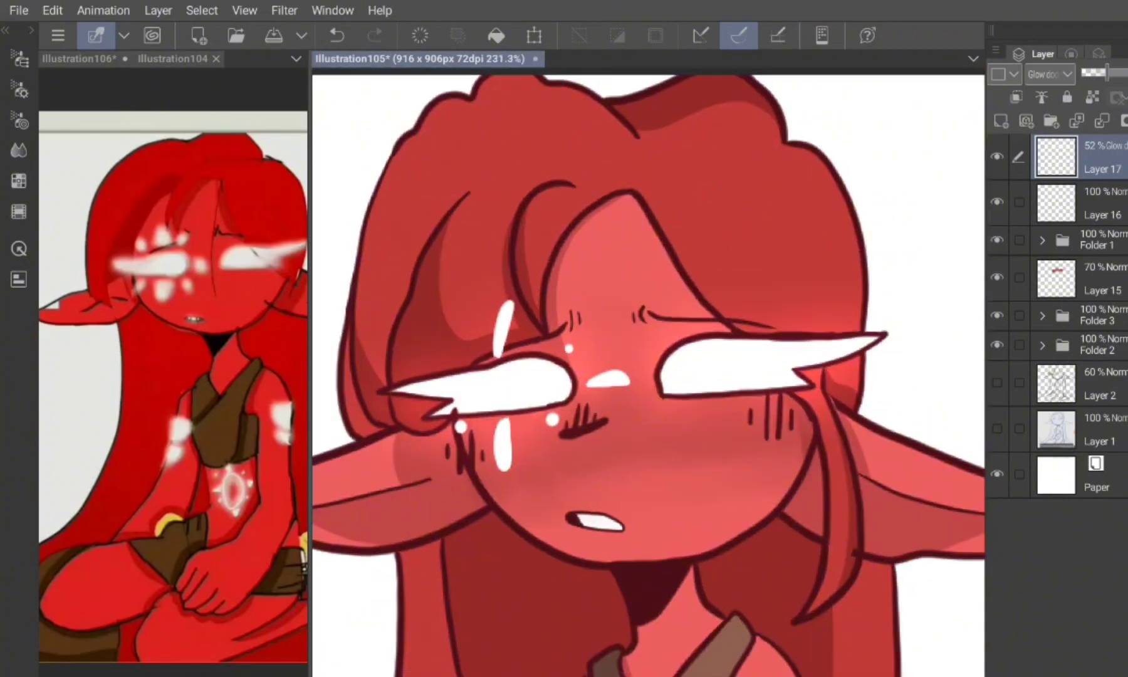
# Step: Add a raster layer between Layer 16 and Layer 17 and set its blending mode to Add (Glow)
pyautogui.hotkey('ctrl', 'shift', 'n')
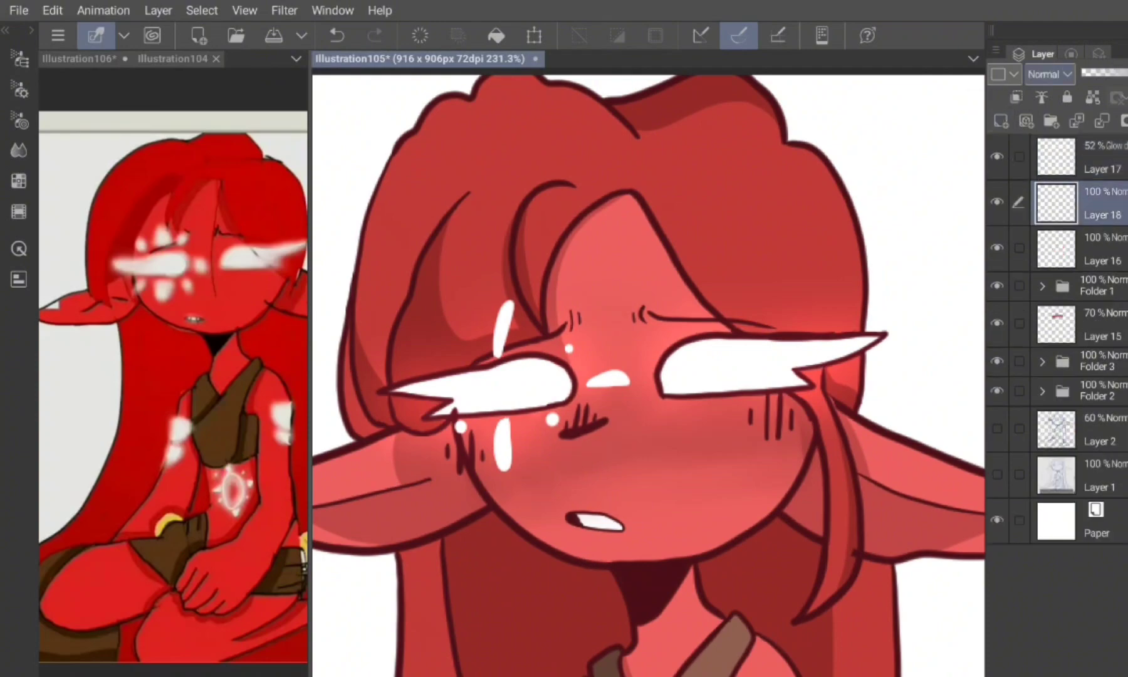
pyautogui.click(1050, 74)
pyautogui.click(1054, 301)
# Step: Airbrush a bright glow along the edges of the fringe-side eye on Layer 18
pyautogui.scroll(3, 649, 370)
pyautogui.moveTo(508, 294); pyautogui.dragTo(451, 438)
pyautogui.moveTo(476, 351); pyautogui.dragTo(414, 621)
pyautogui.moveTo(570, 407); pyautogui.dragTo(439, 583)
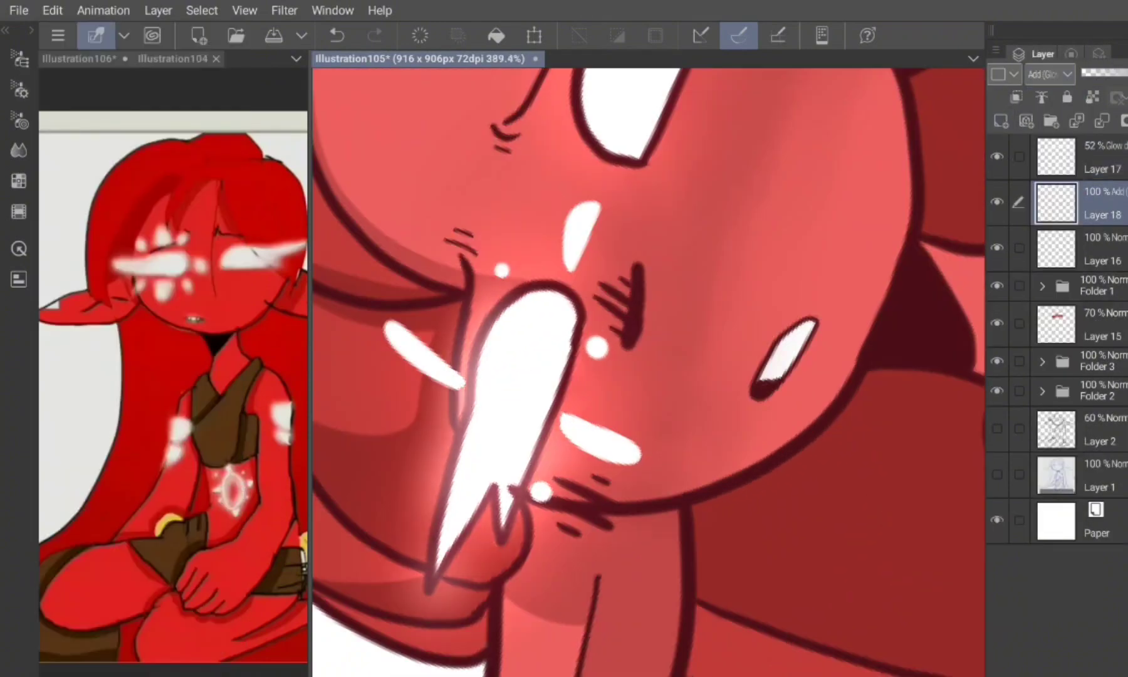
pyautogui.moveTo(601, 257); pyautogui.dragTo(526, 389)
pyautogui.moveTo(570, 269); pyautogui.dragTo(476, 333)
pyautogui.scroll(-3, 648, 370)
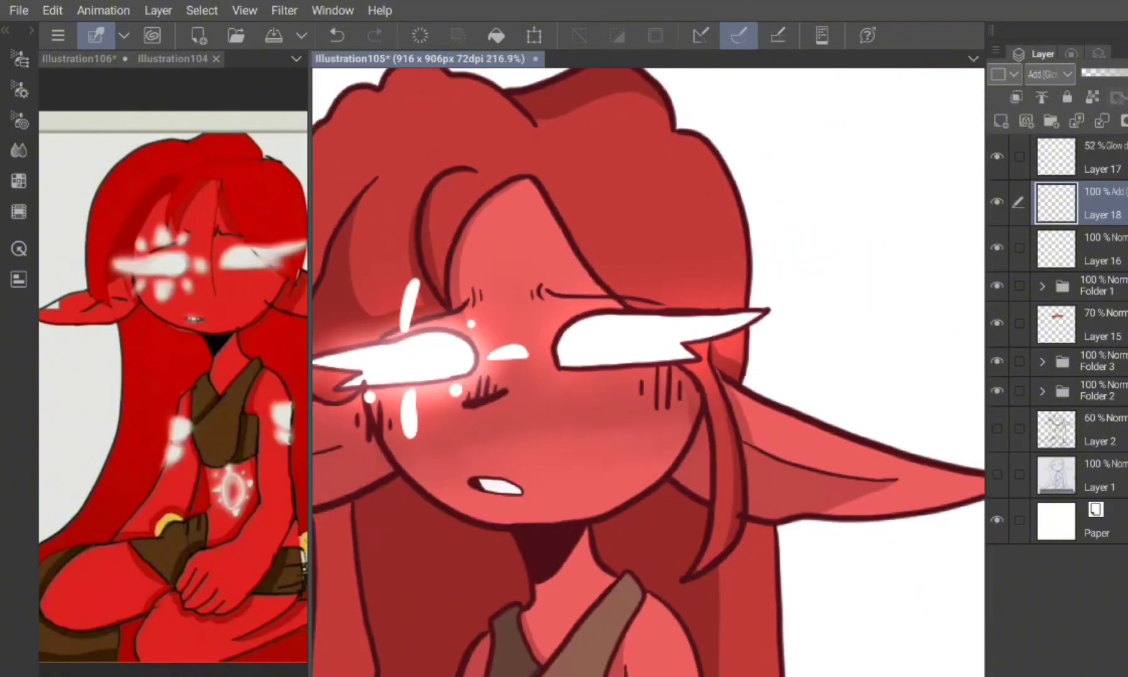
# Step: Airbrush a bright glow around the other eye, from its pointed outer tip to the inner corner
pyautogui.scroll(3, 649, 369)
pyautogui.moveTo(602, 295); pyautogui.dragTo(520, 501)
pyautogui.moveTo(670, 214); pyautogui.dragTo(533, 451)
pyautogui.moveTo(690, 194); pyautogui.dragTo(633, 339)
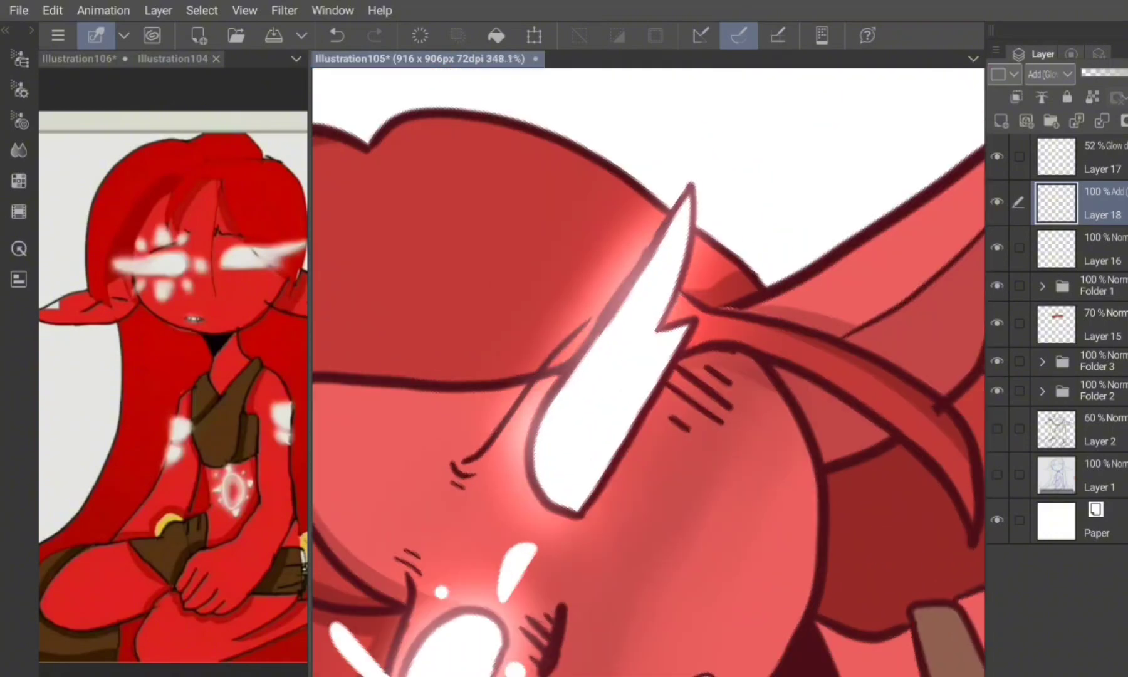
pyautogui.moveTo(696, 294); pyautogui.dragTo(658, 401)
pyautogui.moveTo(677, 351); pyautogui.dragTo(577, 526)
pyautogui.scroll(-3, 649, 370)
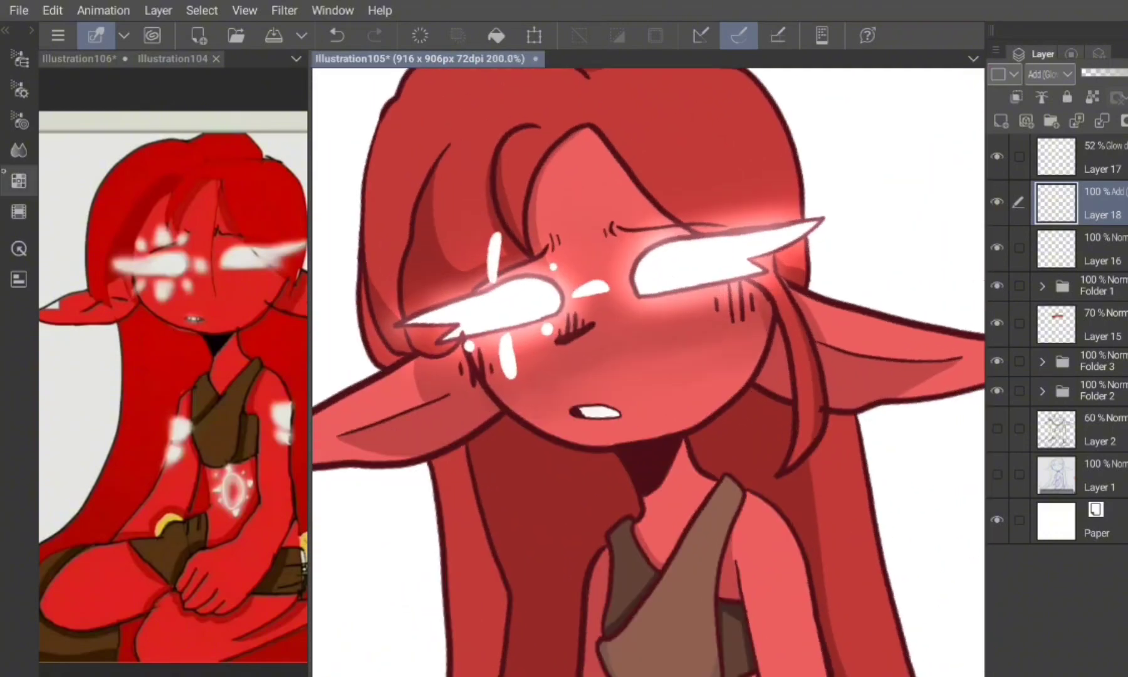
pyautogui.click(19, 89)
pyautogui.click(18, 89)
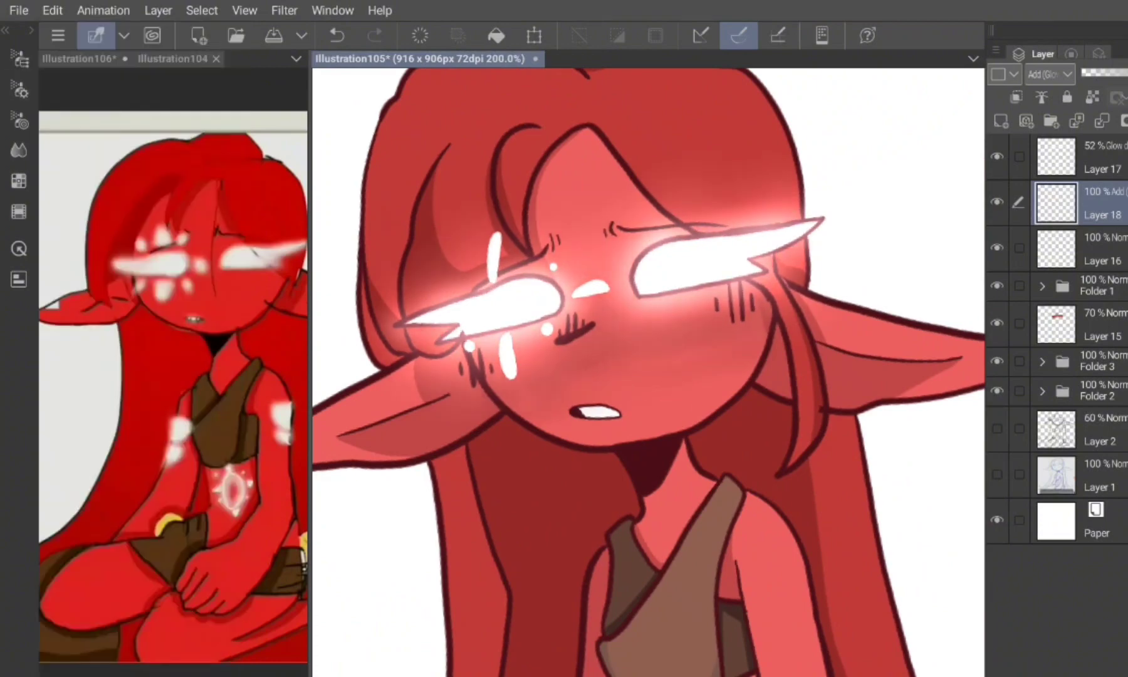
# Step: Airbrush a bright glow around the crescent, triangles and dots of the belly marking on Layer 18
pyautogui.scroll(-3, 649, 370)
pyautogui.moveTo(665, 188); pyautogui.dragTo(627, 401)
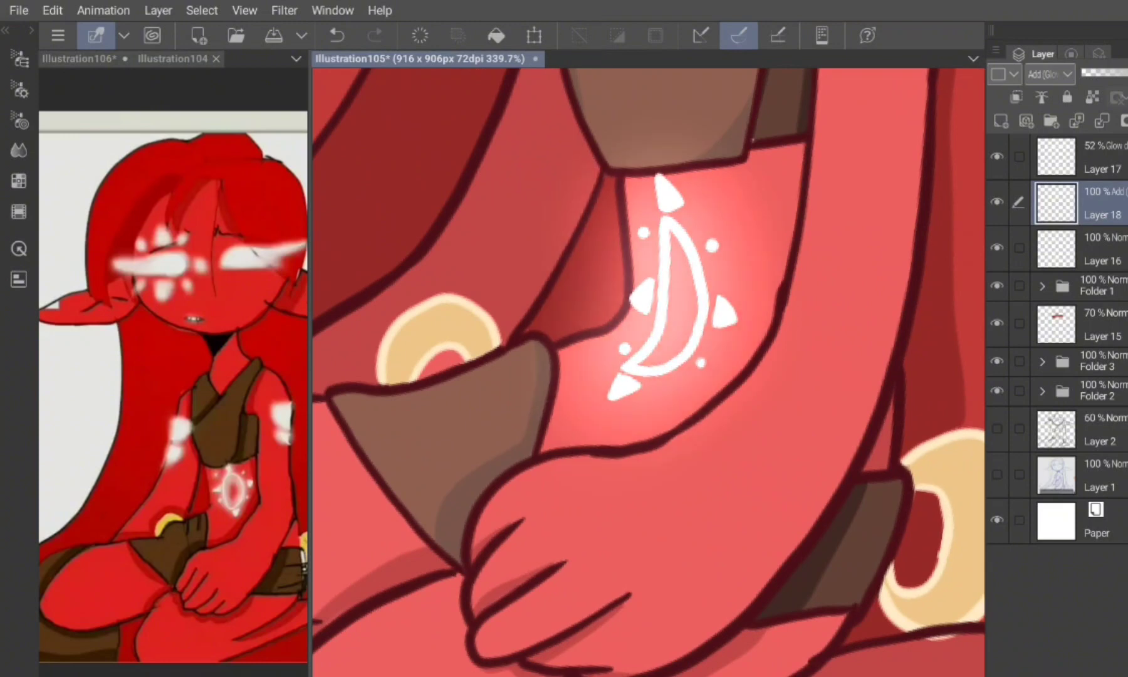
pyautogui.moveTo(702, 408); pyautogui.dragTo(690, 163)
pyautogui.scroll(-5, 649, 369)
pyautogui.scroll(-1, 630, 367)
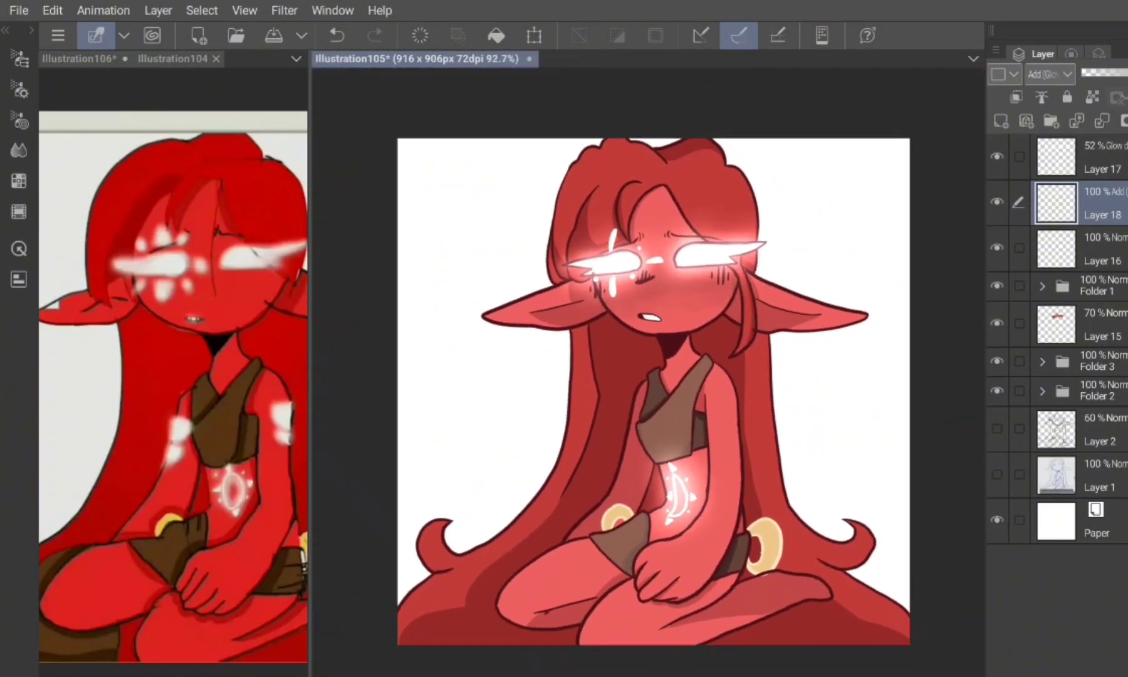
# Step: Select Layer 2 beneath the character folders and set the drawing colour to a dark olive green
pyautogui.click(1091, 429)
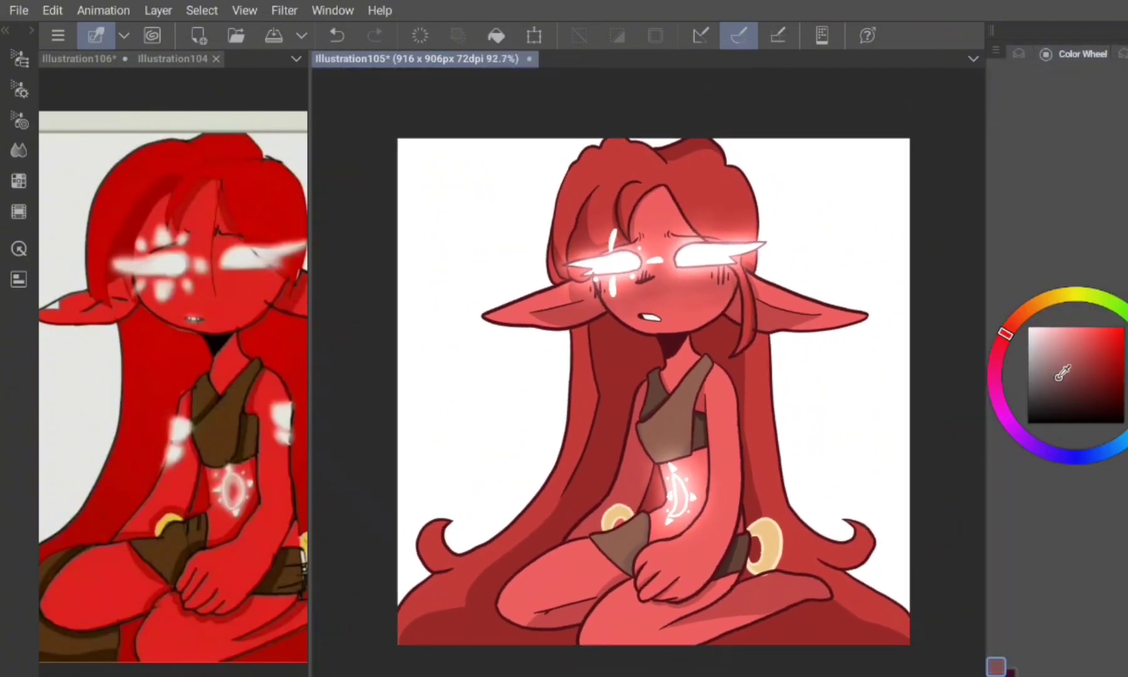
pyautogui.click(1116, 305)
pyautogui.click(1067, 393)
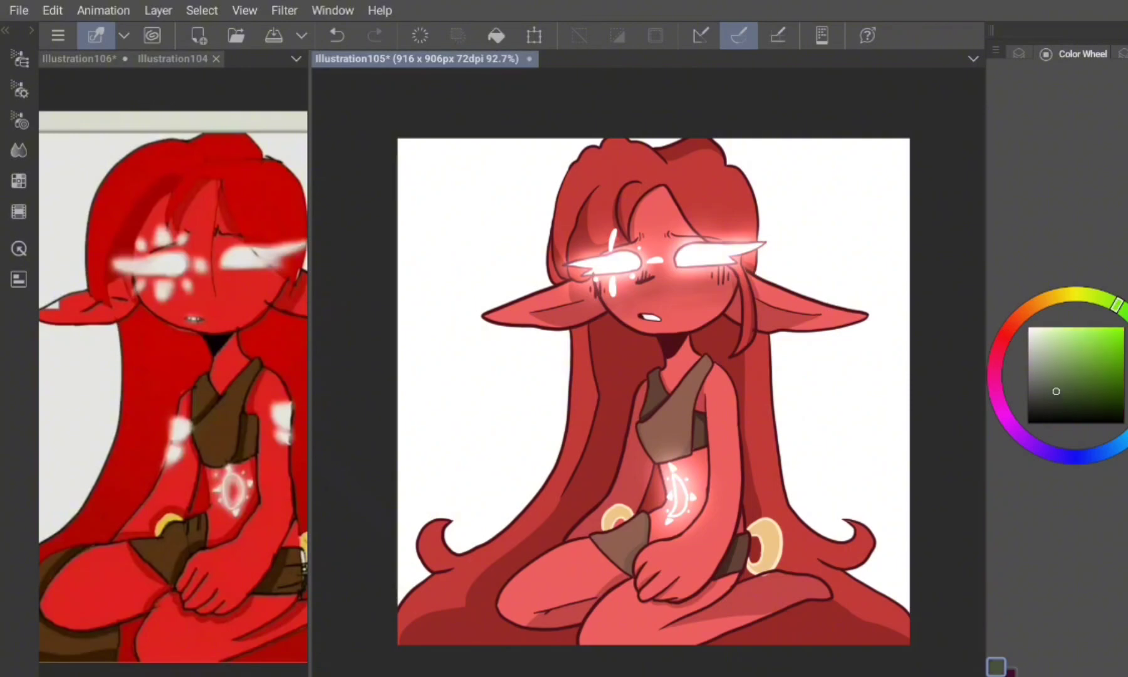
pyautogui.click(19, 119)
pyautogui.click(18, 59)
pyautogui.click(19, 90)
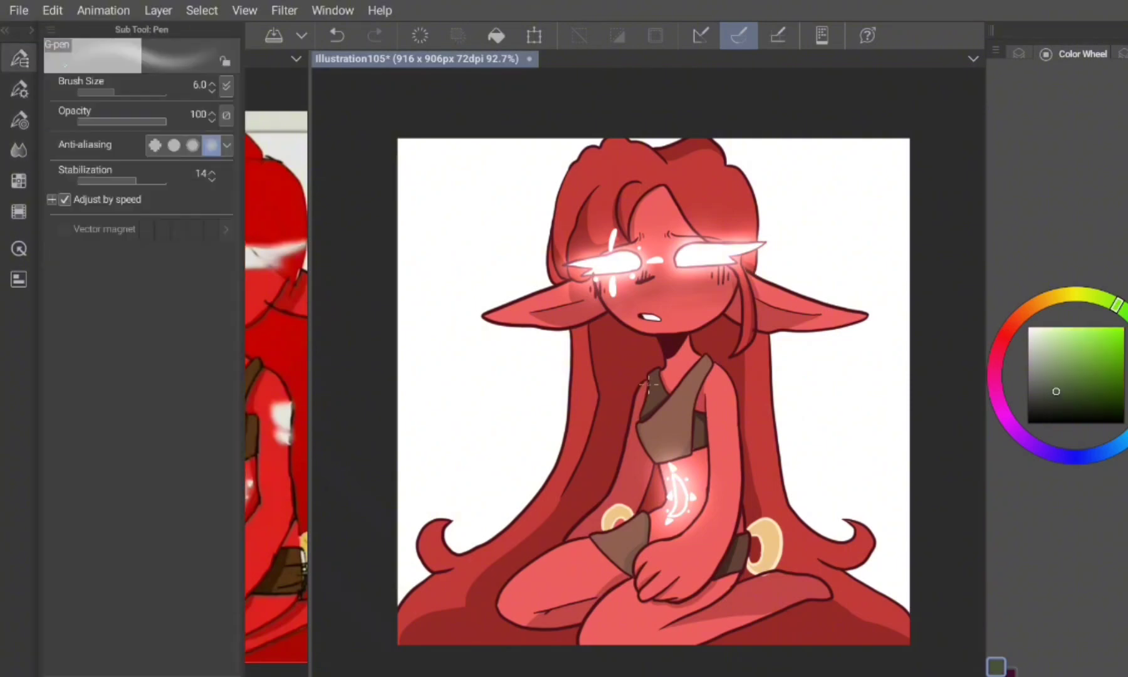
pyautogui.click(19, 59)
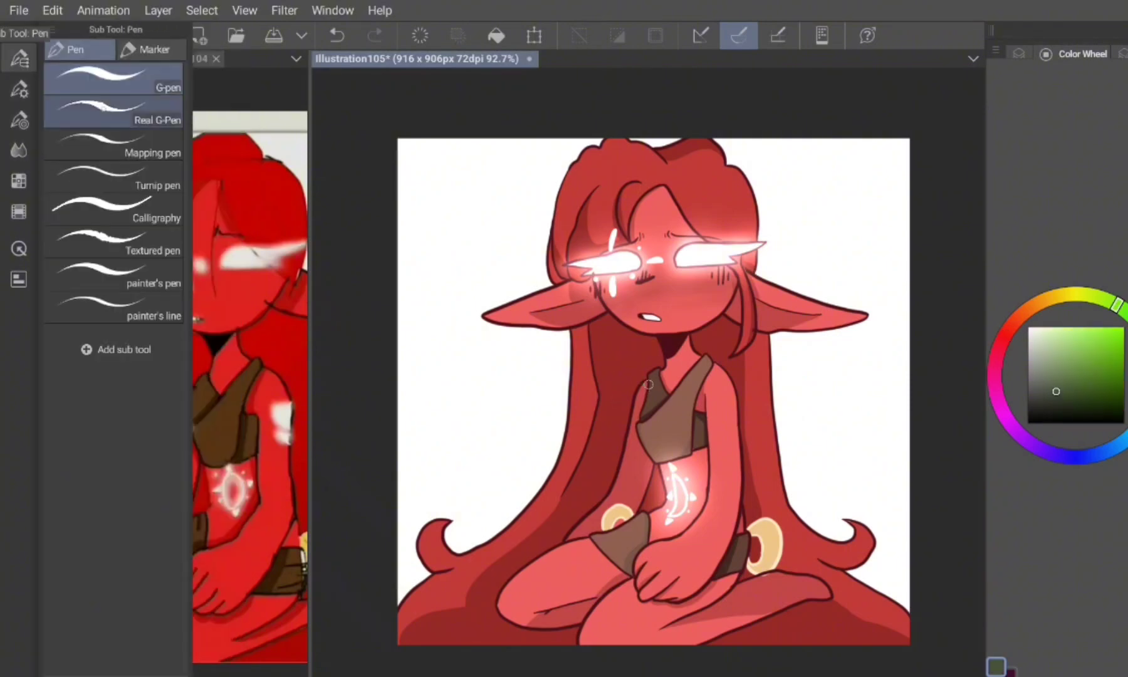
pyautogui.click(19, 90)
pyautogui.moveTo(124, 88); pyautogui.dragTo(116, 89)
pyautogui.click(19, 59)
pyautogui.click(158, 181)
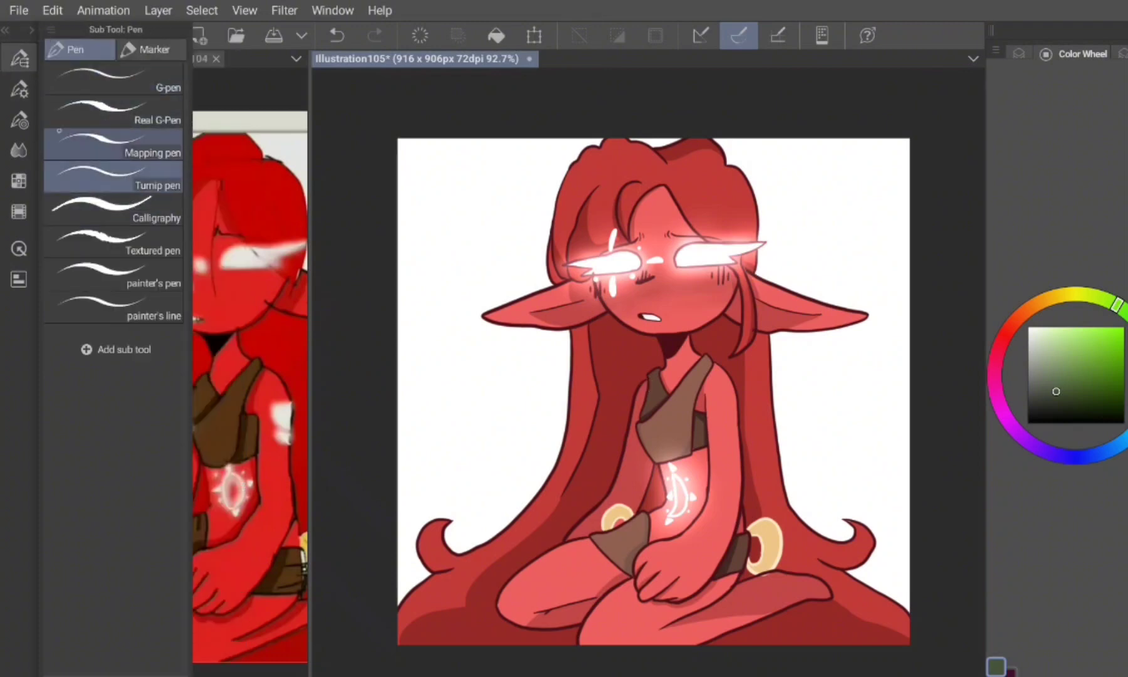
pyautogui.click(19, 90)
pyautogui.click(19, 90)
pyautogui.click(18, 89)
# Step: Fill the background around the character with dark olive green on a new raster layer above Layer 2, and save the illustration
pyautogui.moveTo(551, 338)
pyautogui.mouseDown()
pyautogui.moveTo(439, 558)
pyautogui.moveTo(552, 156)
pyautogui.moveTo(426, 407)
pyautogui.moveTo(903, 151)
pyautogui.mouseUp()
pyautogui.moveTo(790, 200)
pyautogui.mouseDown()
pyautogui.moveTo(890, 601)
pyautogui.moveTo(902, 225)
pyautogui.mouseUp()
pyautogui.scroll(5, 681, 322)
pyautogui.scroll(-5, 651, 312)
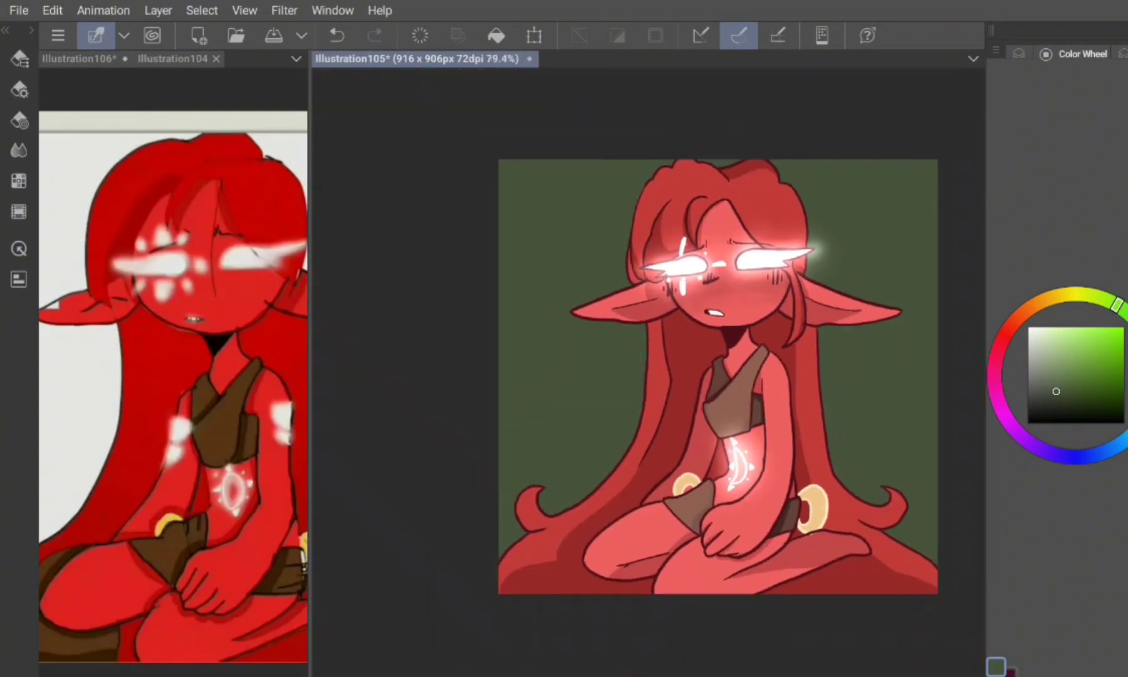
pyautogui.click(19, 10)
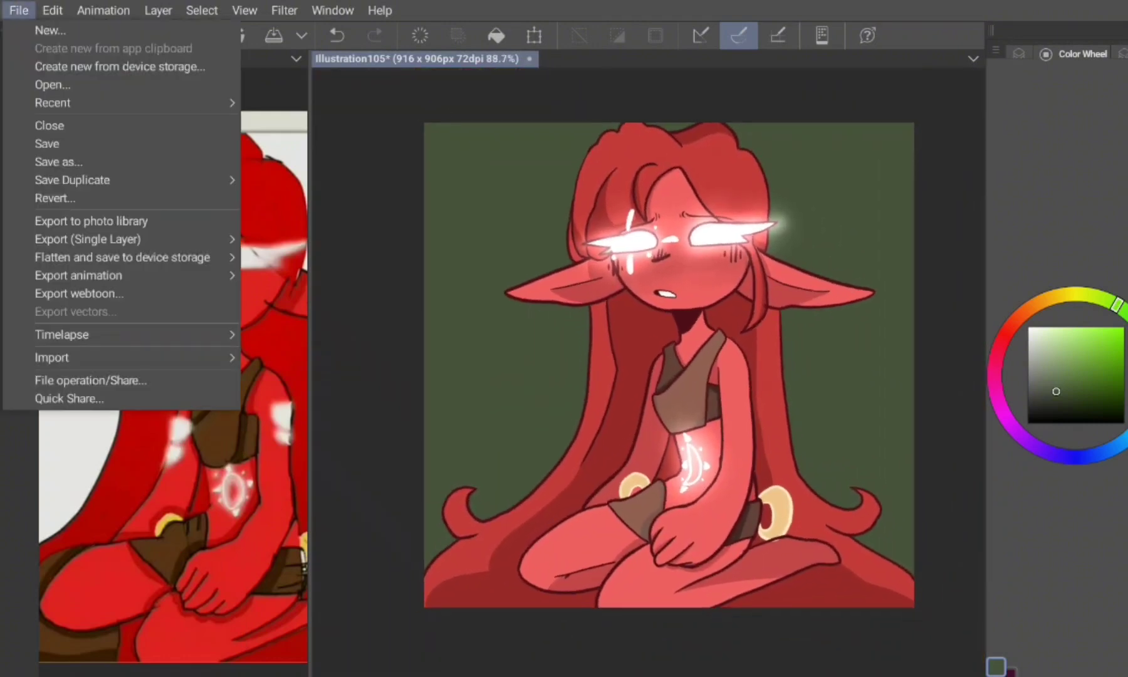
pyautogui.click(45, 144)
# Step: Airbrush the Layer 18 glow wider around the outer tips of both eyes
pyautogui.scroll(3, 627, 376)
pyautogui.press('F7')
pyautogui.scroll(2, 639, 376)
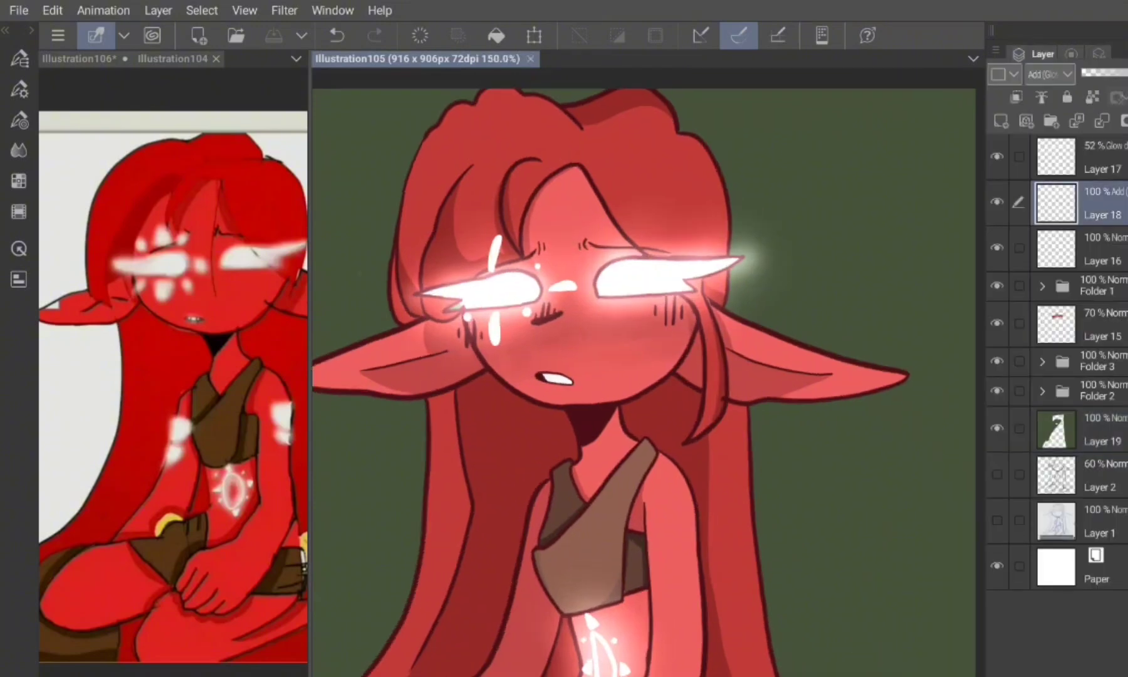
pyautogui.press('F6')
pyautogui.press('F7')
pyautogui.press('Tab')
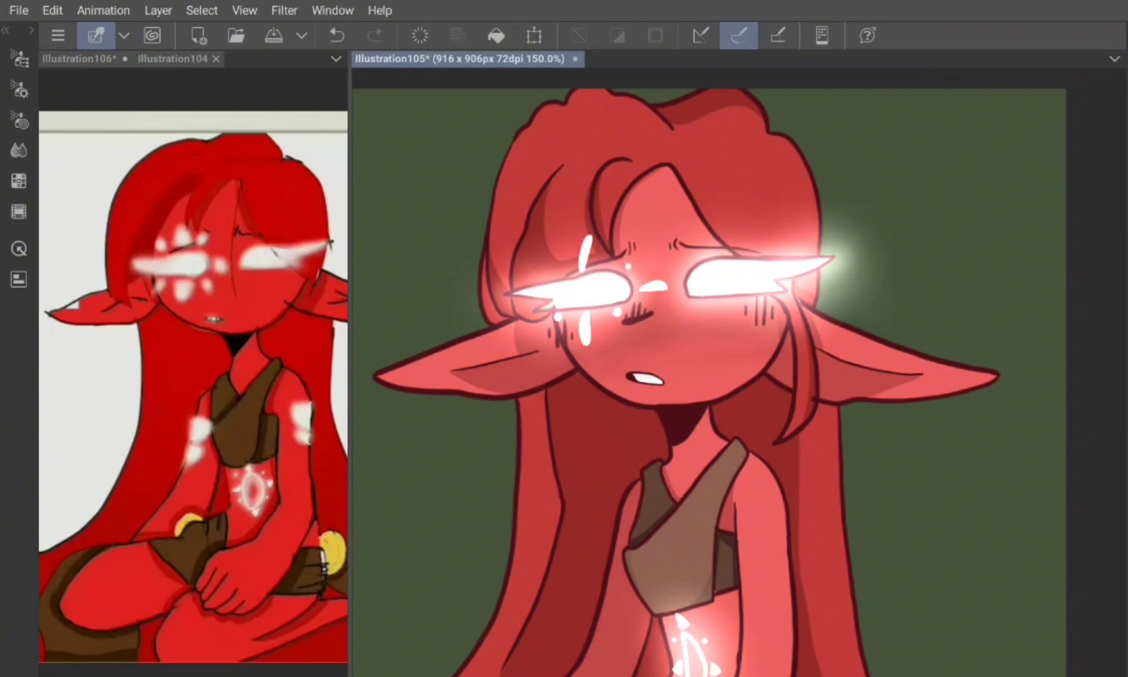
pyautogui.scroll(-3, 708, 376)
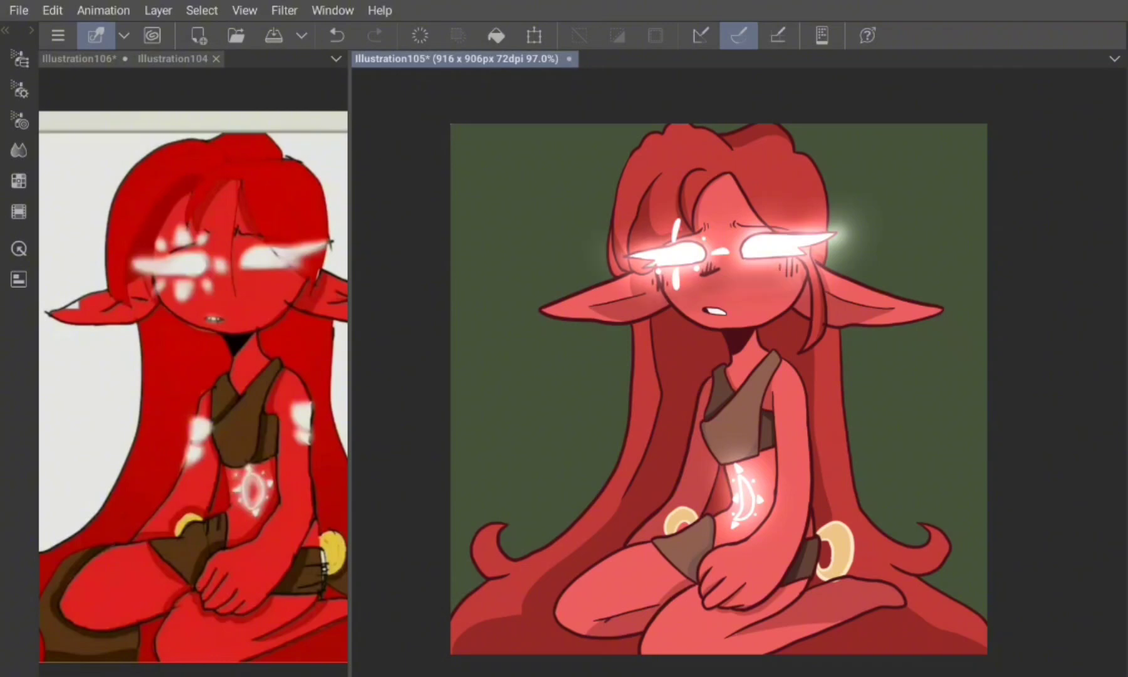
# Step: Try lowering Layer 18's opacity to 73%, and undo the opacity change
pyautogui.hotkey('ctrl', 'alt', '0')
pyautogui.press('Tab')
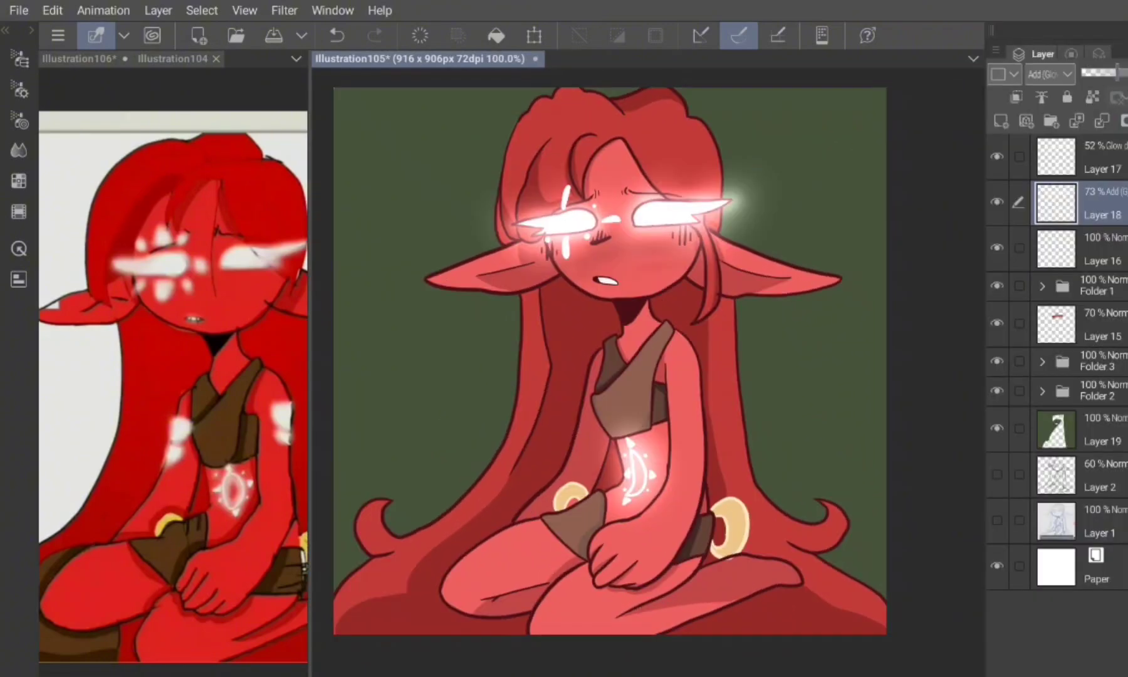
pyautogui.click(336, 35)
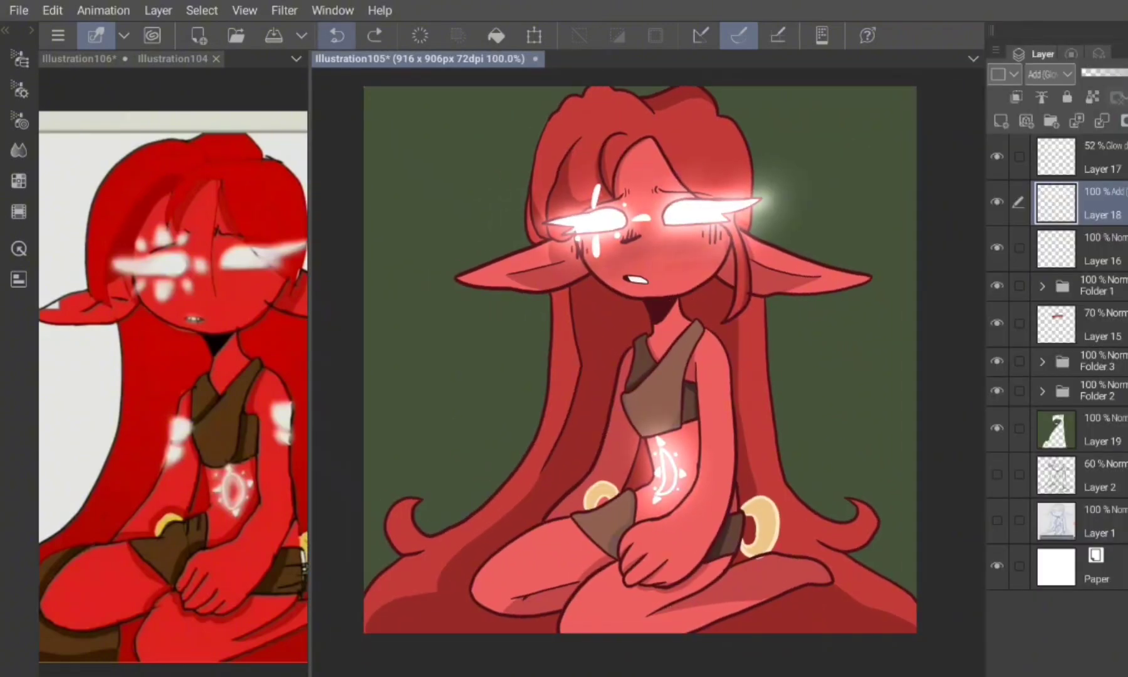
# Step: Add an Add (Glow) raster layer between Layer 18 and Layer 16, and airbrush a glow across the right-hand eye from its outer tip
pyautogui.click(1001, 121)
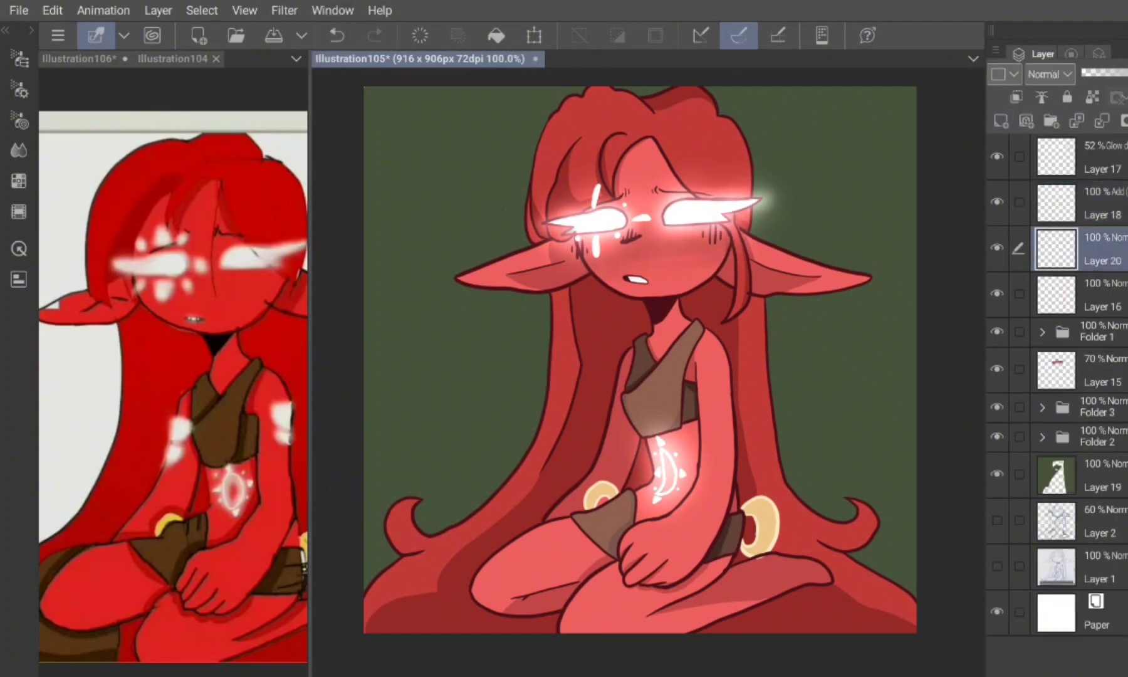
pyautogui.click(1050, 74)
pyautogui.click(1053, 300)
pyautogui.moveTo(768, 201)
pyautogui.mouseDown()
pyautogui.moveTo(721, 232)
pyautogui.moveTo(677, 200)
pyautogui.mouseUp()
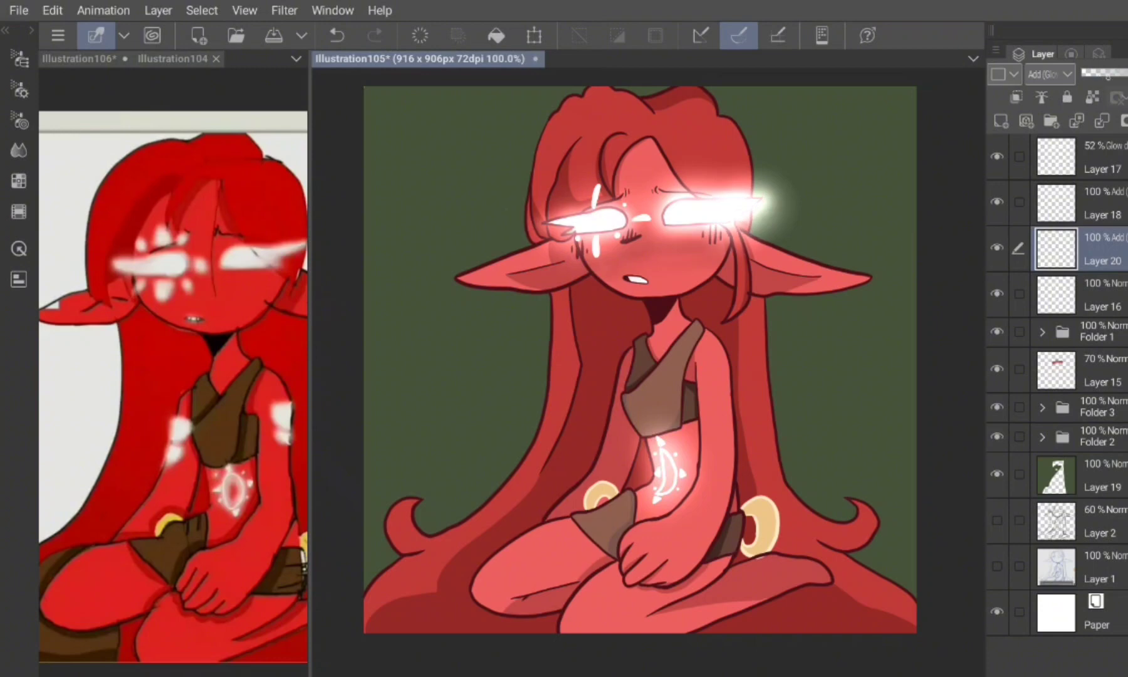
# Step: Reduce the opacity of the new Add (Glow) layer, Layer 20, to 20%
pyautogui.moveTo(1122, 73); pyautogui.dragTo(1089, 73)
pyautogui.scroll(-1, 865, 259)
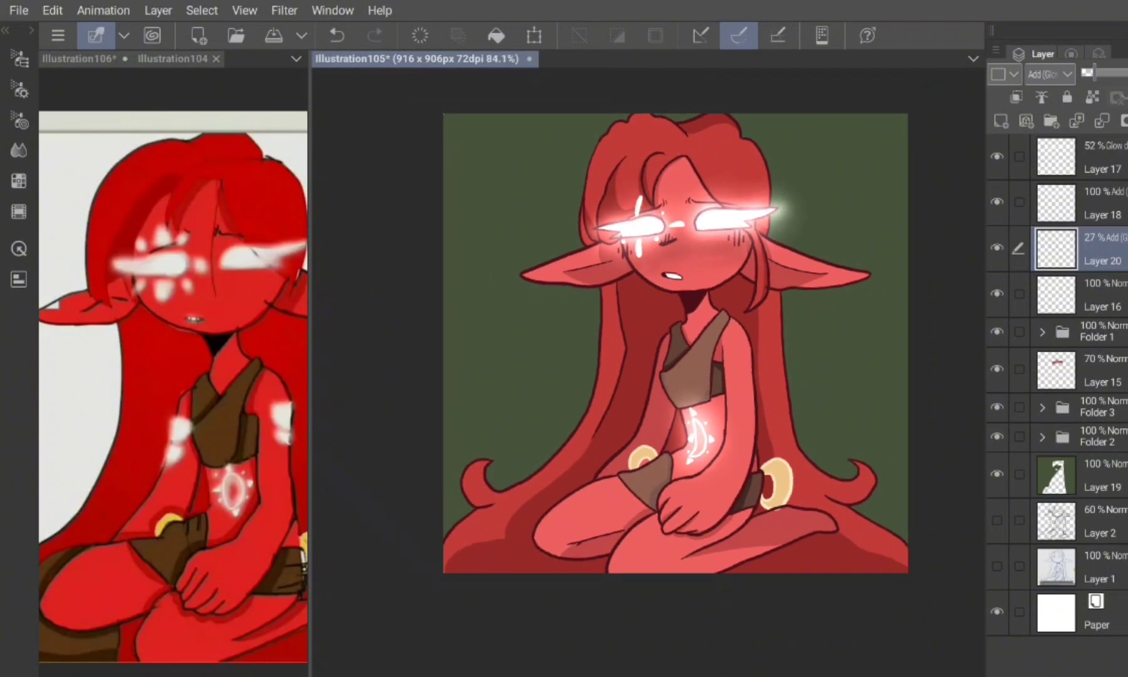
pyautogui.moveTo(1089, 73); pyautogui.dragTo(1085, 73)
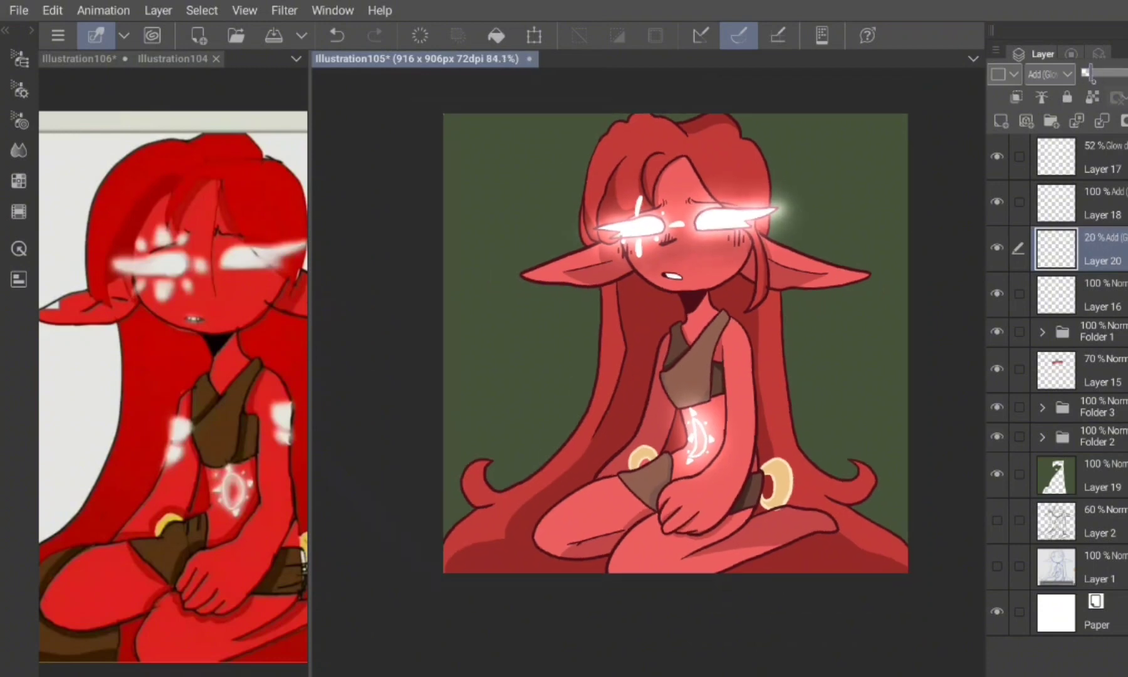
pyautogui.scroll(1, 664, 223)
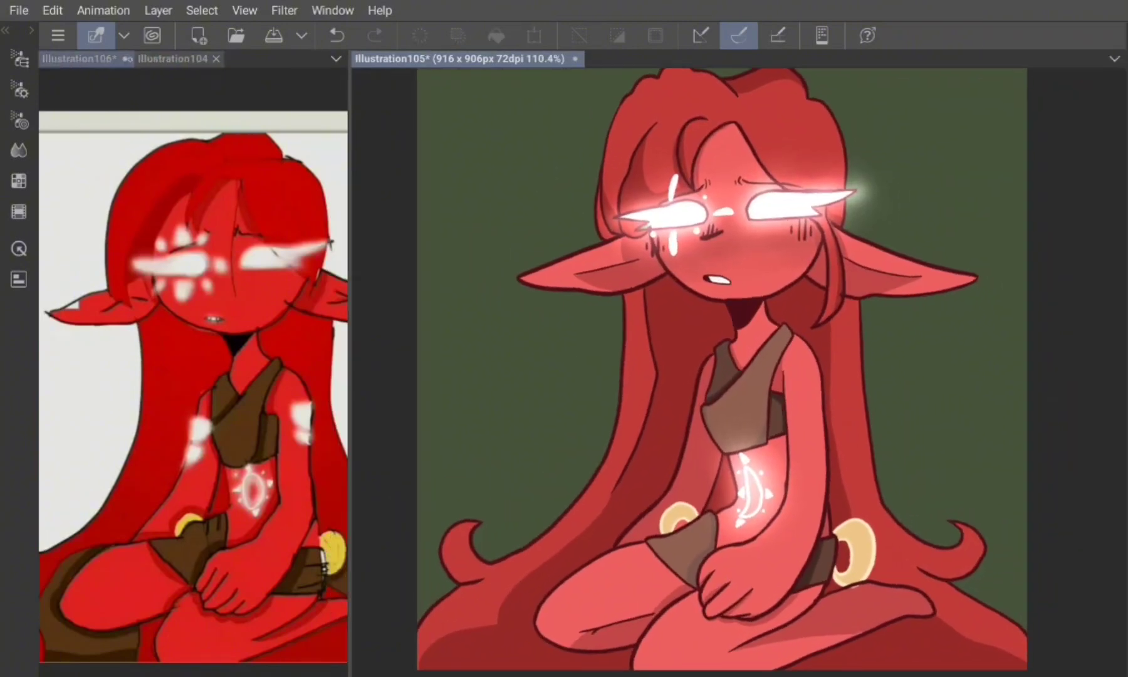
# Step: Close the Illustration106 and Illustration104 documents, keeping only Illustration105 open
pyautogui.hotkey('ctrl', 'w')
pyautogui.click(495, 276)
pyautogui.hotkey('ctrl', 'w')
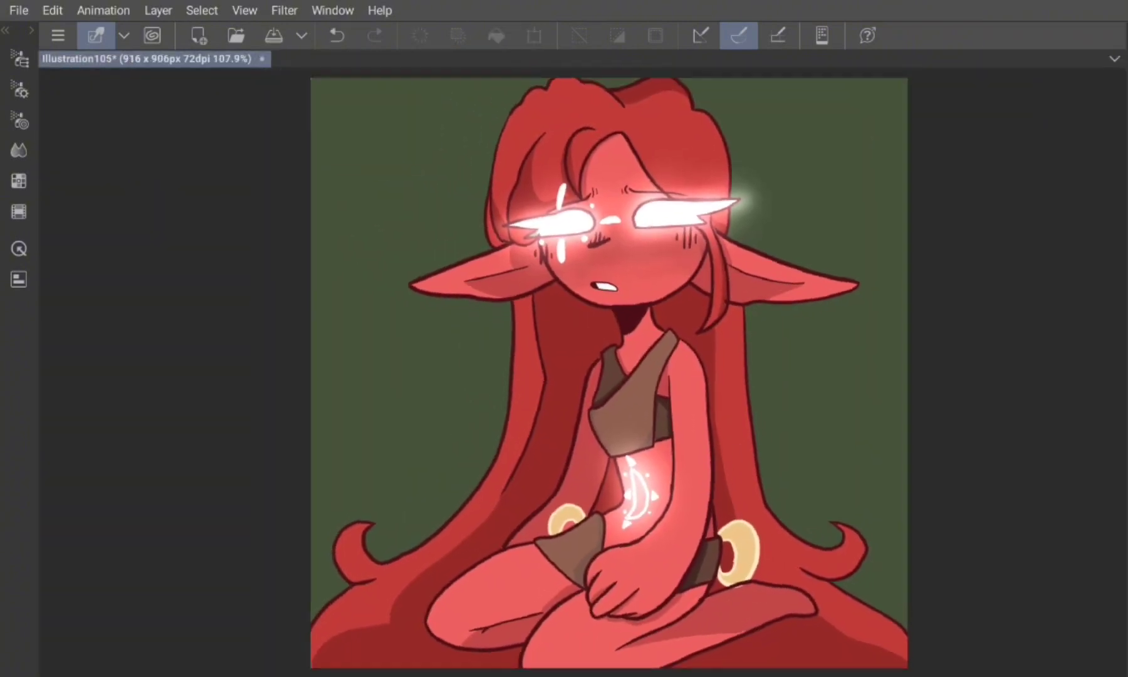
pyautogui.moveTo(846, 3); pyautogui.dragTo(846, 313)
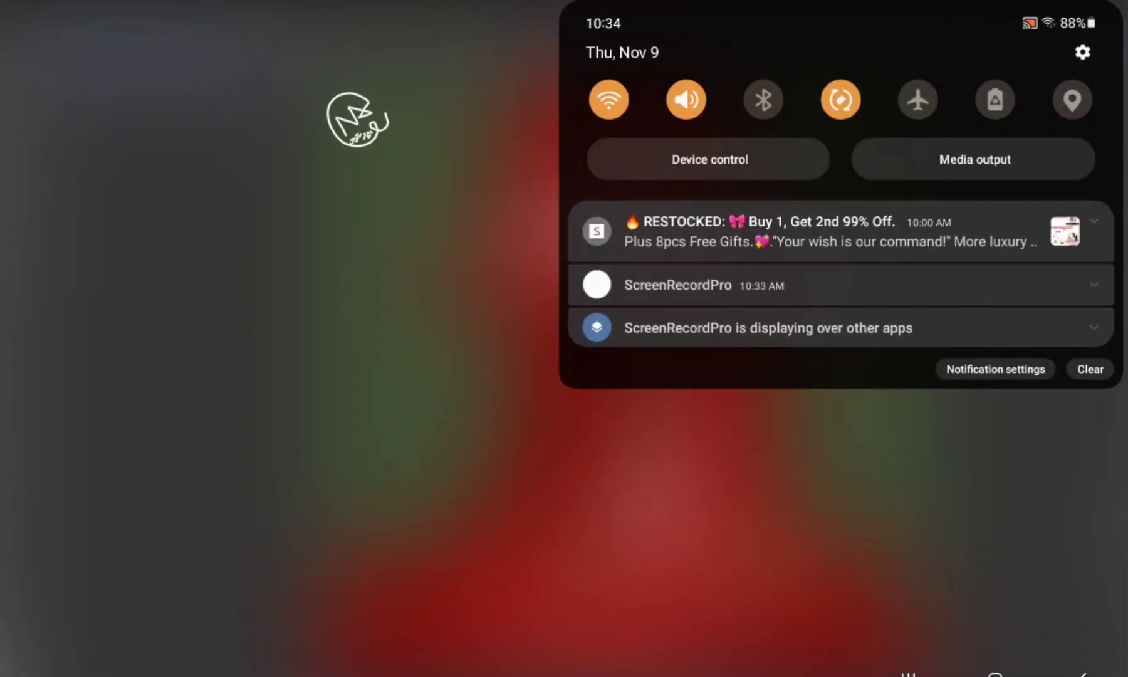
pyautogui.moveTo(846, 94); pyautogui.dragTo(846, 439)
pyautogui.click(944, 492)
pyautogui.click(617, 604)
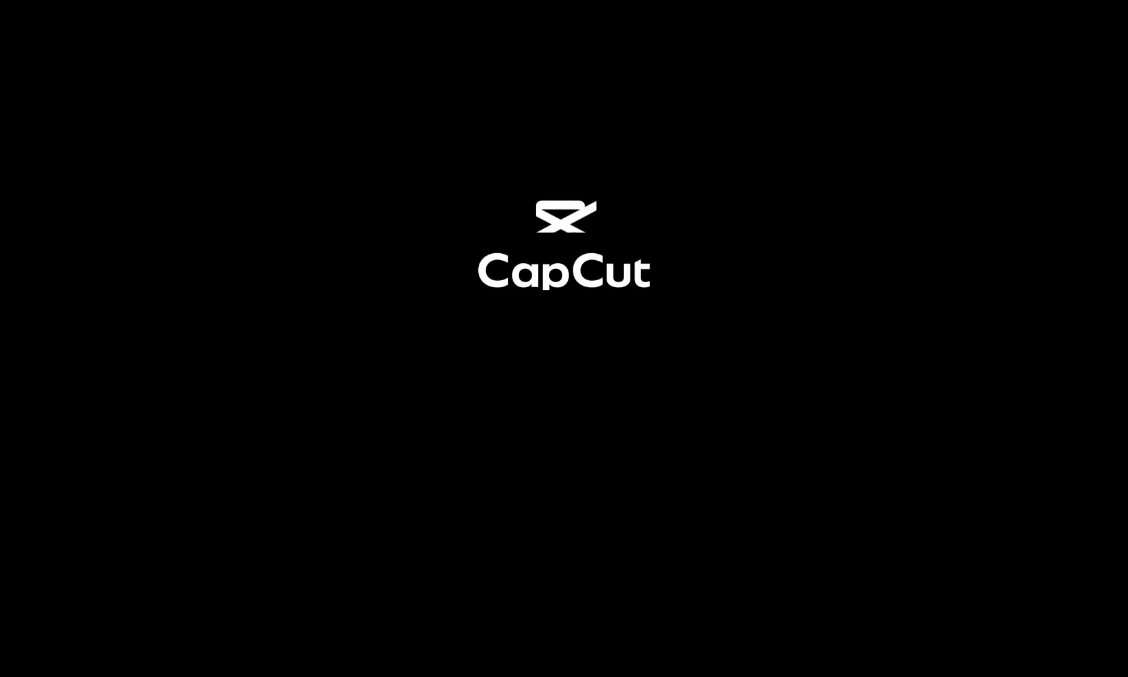